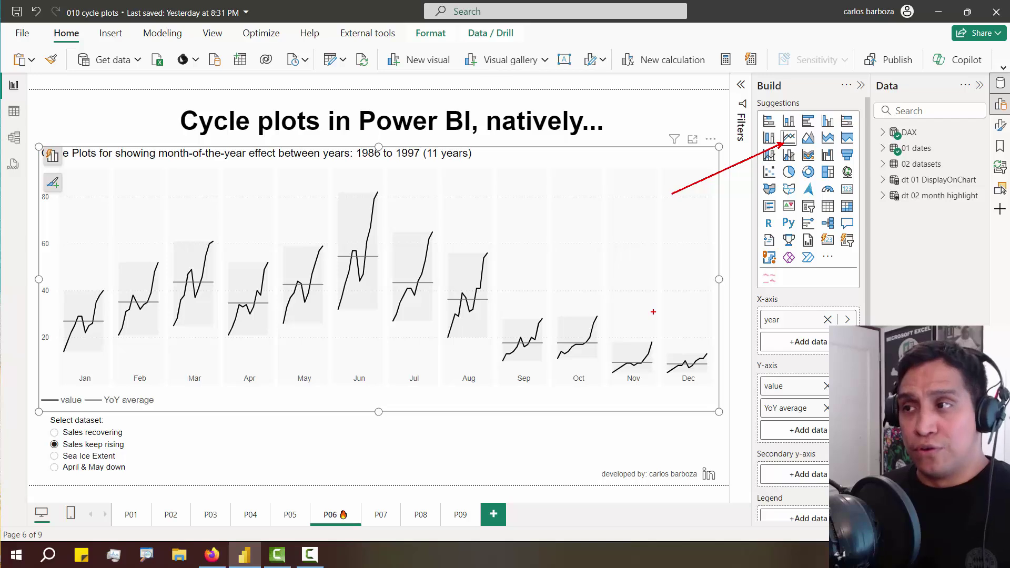
# Switch to the Firefox article on making cycle plots with Power BI and read its introduction
pyautogui.press('Escape')
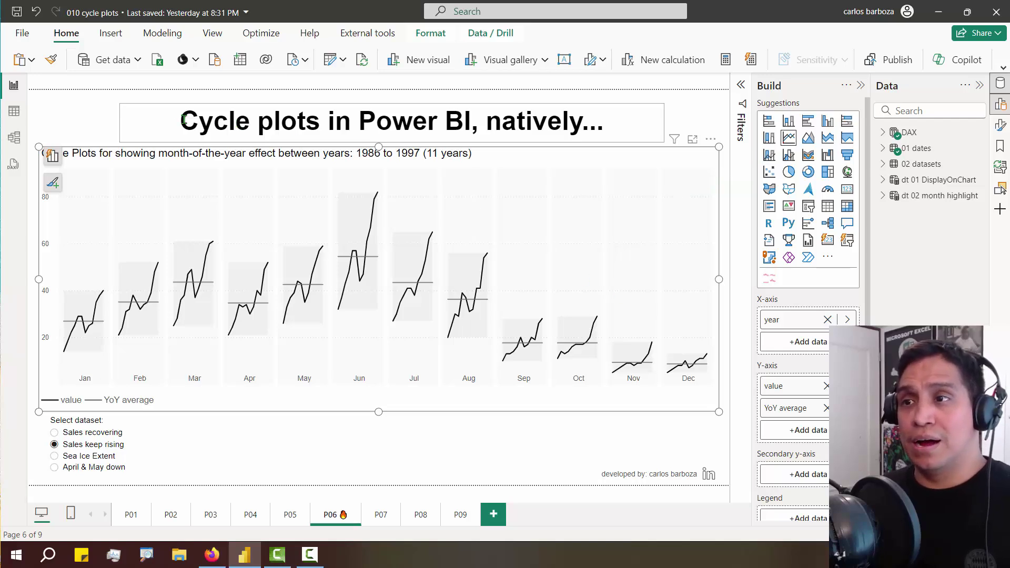
pyautogui.moveTo(184, 120); pyautogui.dragTo(321, 125)
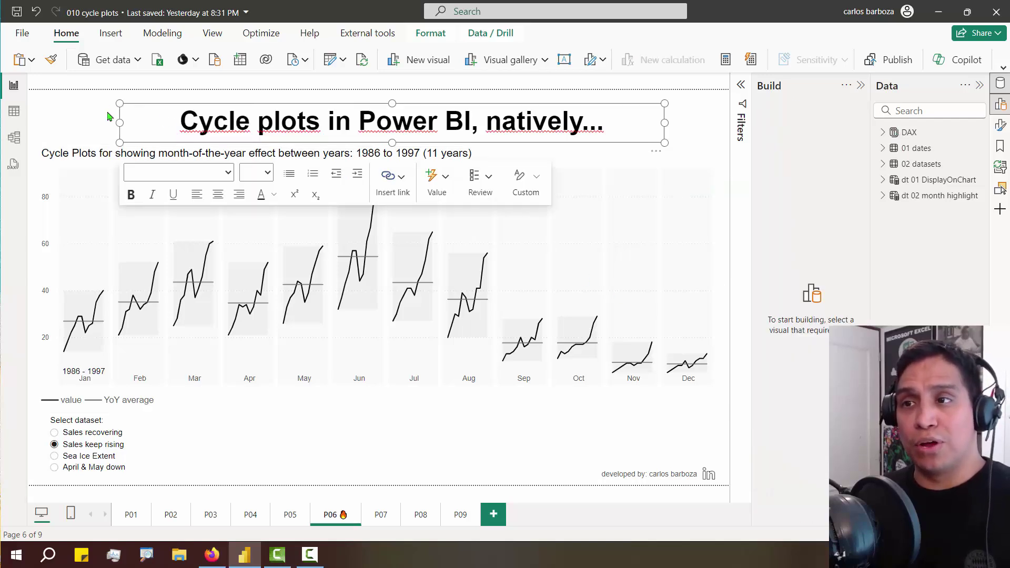
pyautogui.hotkey('alt', 'Tab')
pyautogui.hotkey('alt', 'Tab')
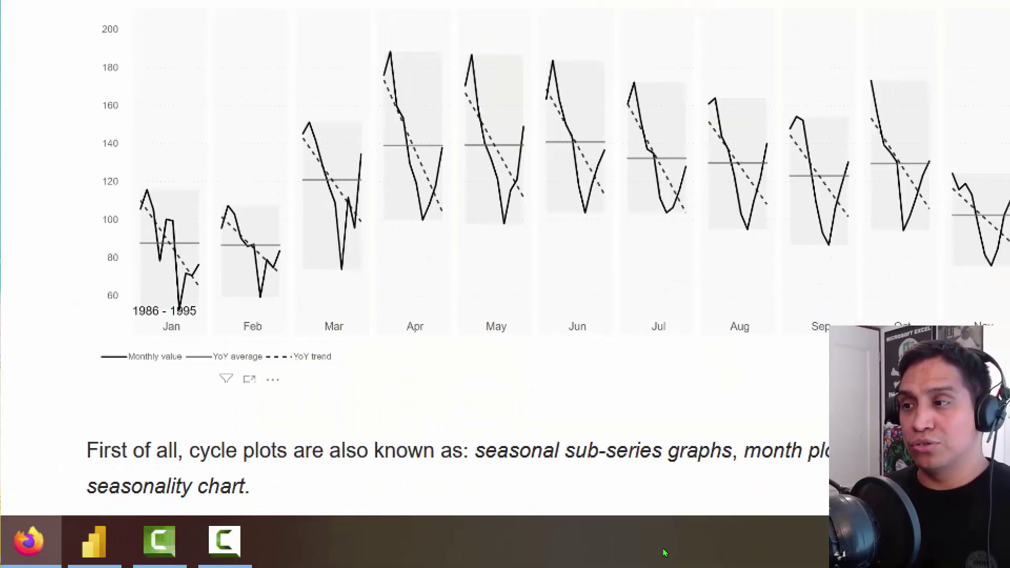
pyautogui.scroll(-5, 648, 423)
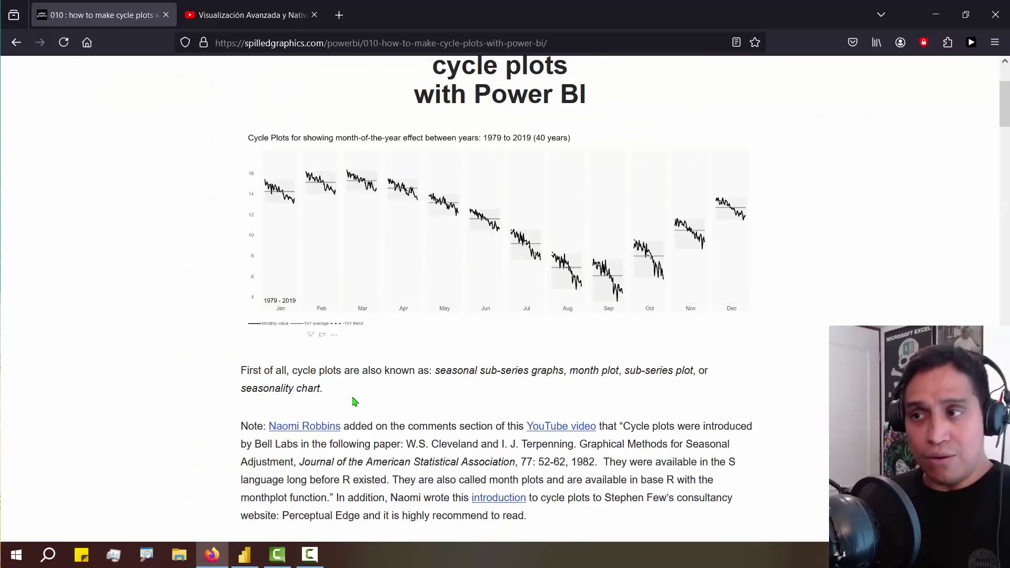
# Return to Power BI, open report page P01 and select its line chart to inspect the data points
pyautogui.hotkey('alt', 'Tab')
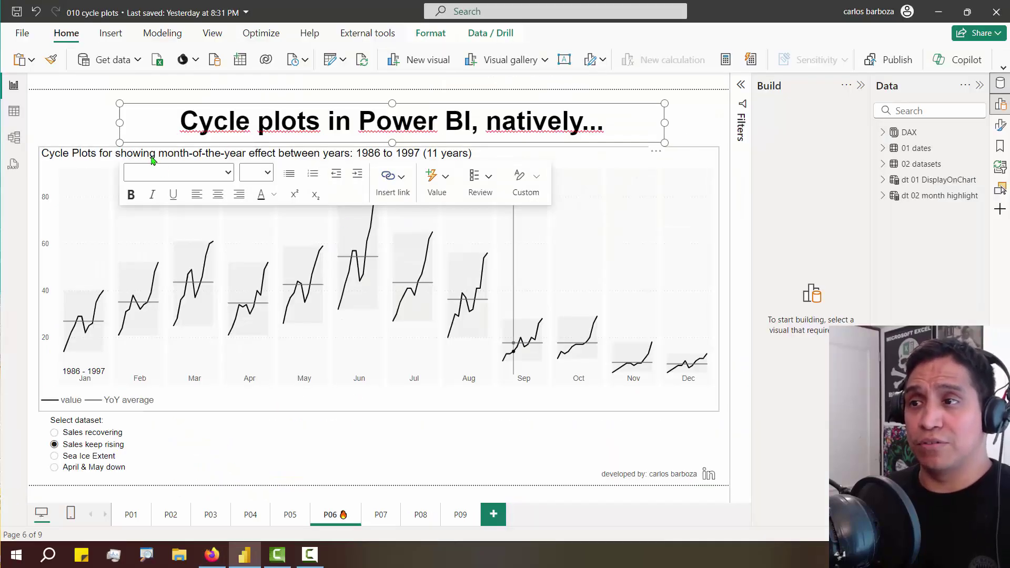
pyautogui.click(71, 125)
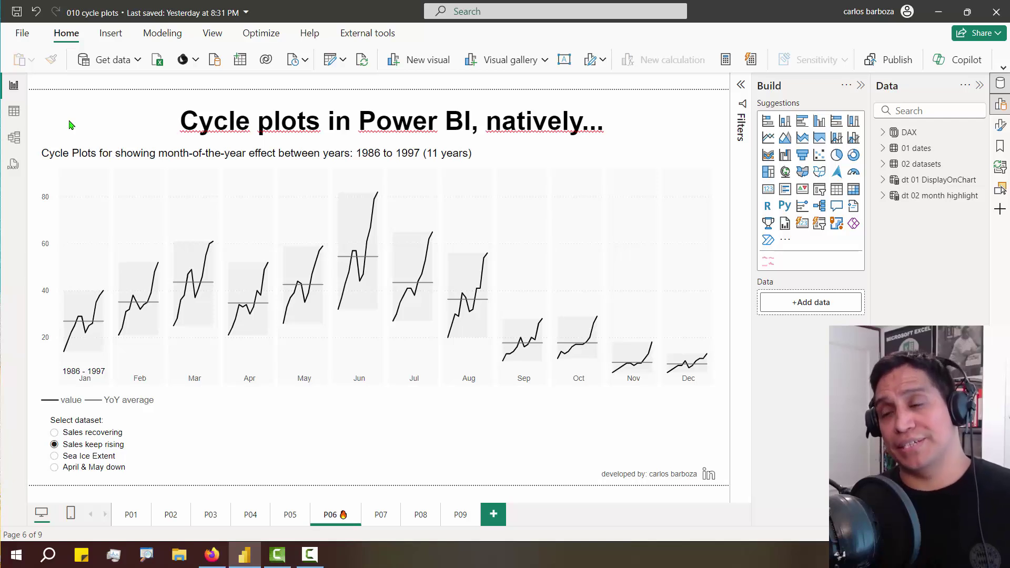
pyautogui.click(476, 153)
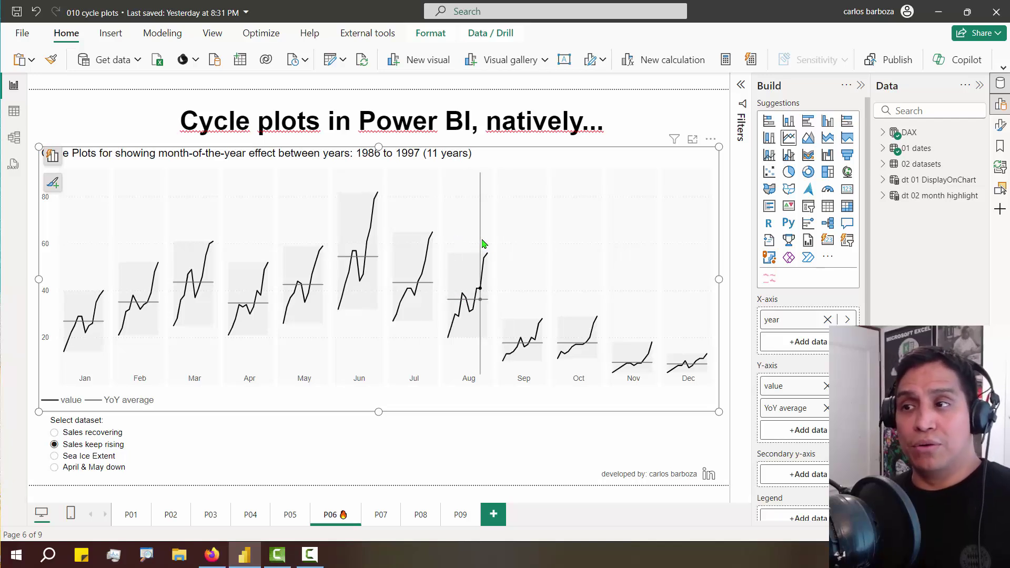
pyautogui.click(129, 518)
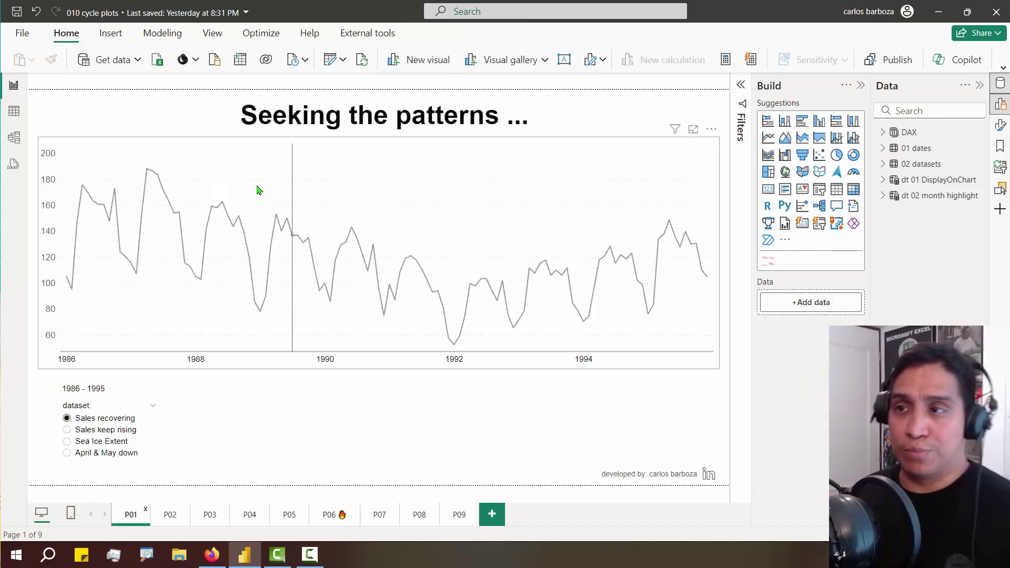
pyautogui.click(243, 147)
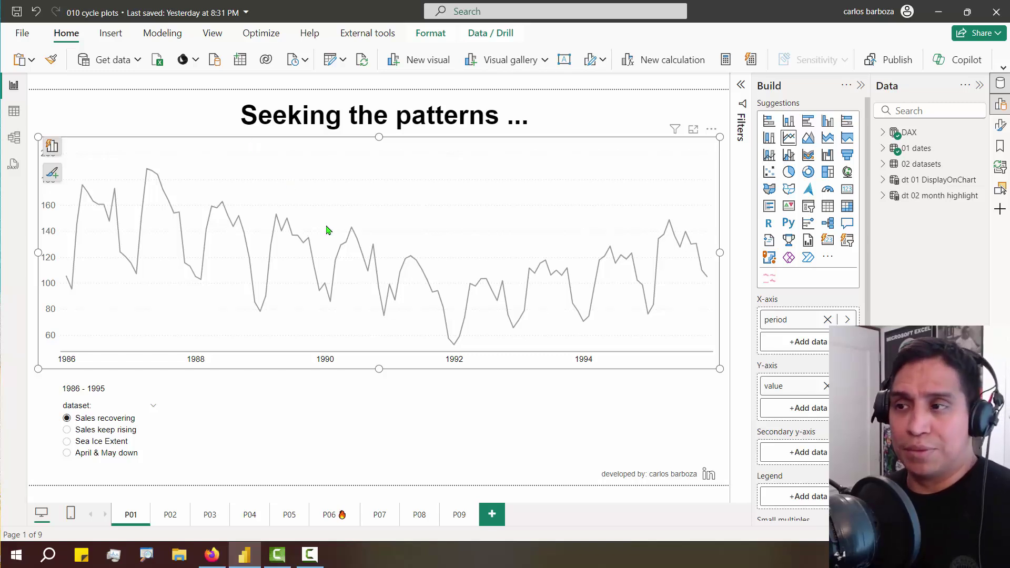
pyautogui.moveTo(336, 350)
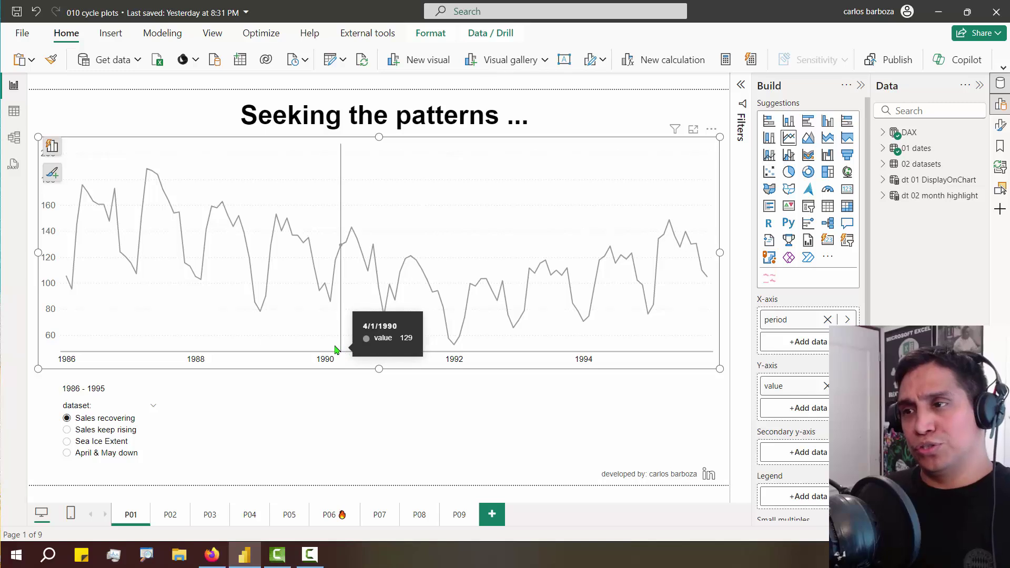
# Open the data model diagram and shift the 01 dates and 02 datasets table cards slightly apart from their original spots
pyautogui.click(15, 139)
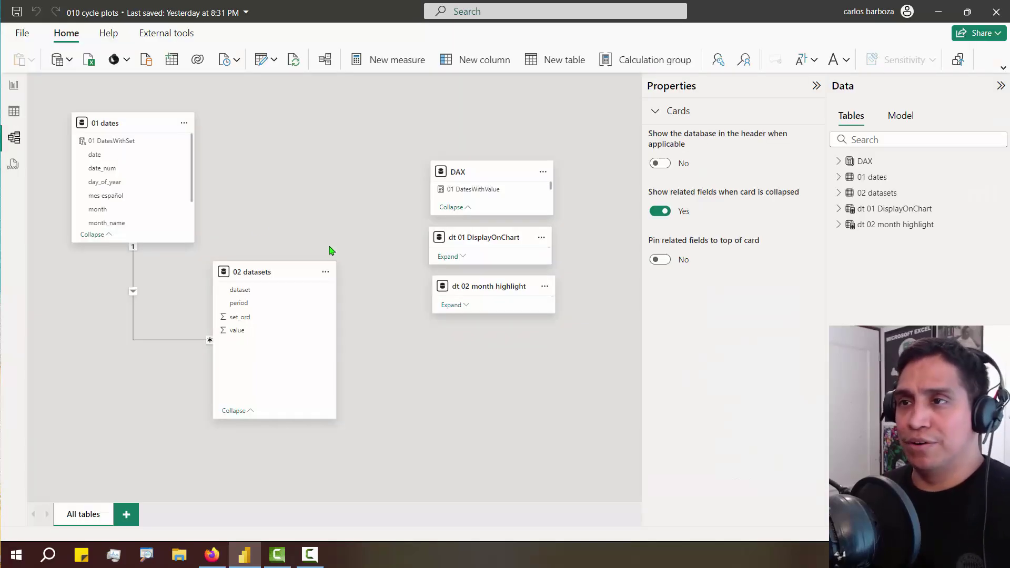
pyautogui.moveTo(110, 127); pyautogui.dragTo(130, 114)
pyautogui.moveTo(266, 270); pyautogui.dragTo(289, 266)
pyautogui.click(302, 218)
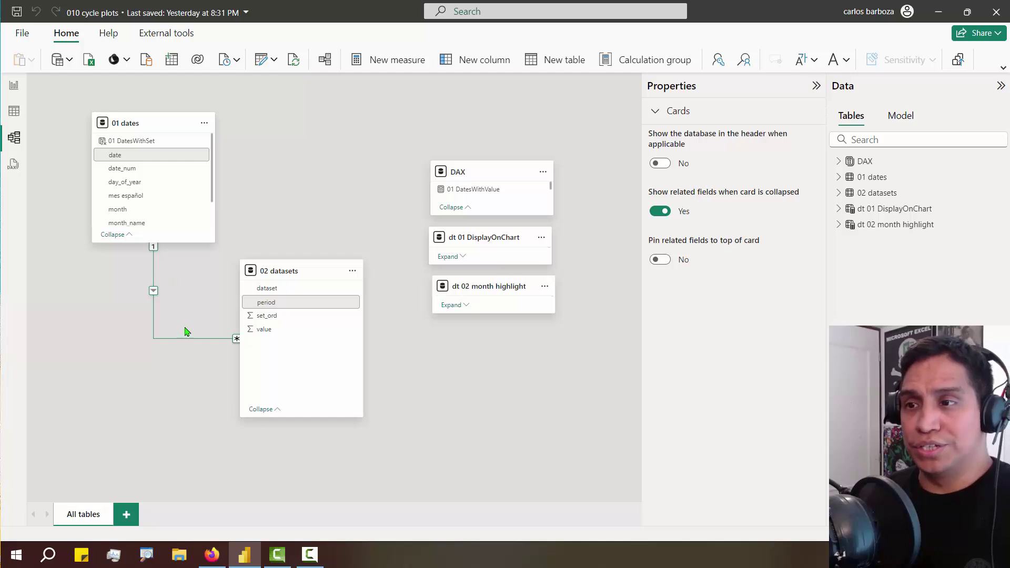
# Examine the one-to-many relationship between date in 01 dates and period in 02 datasets
pyautogui.moveTo(157, 257); pyautogui.dragTo(183, 274)
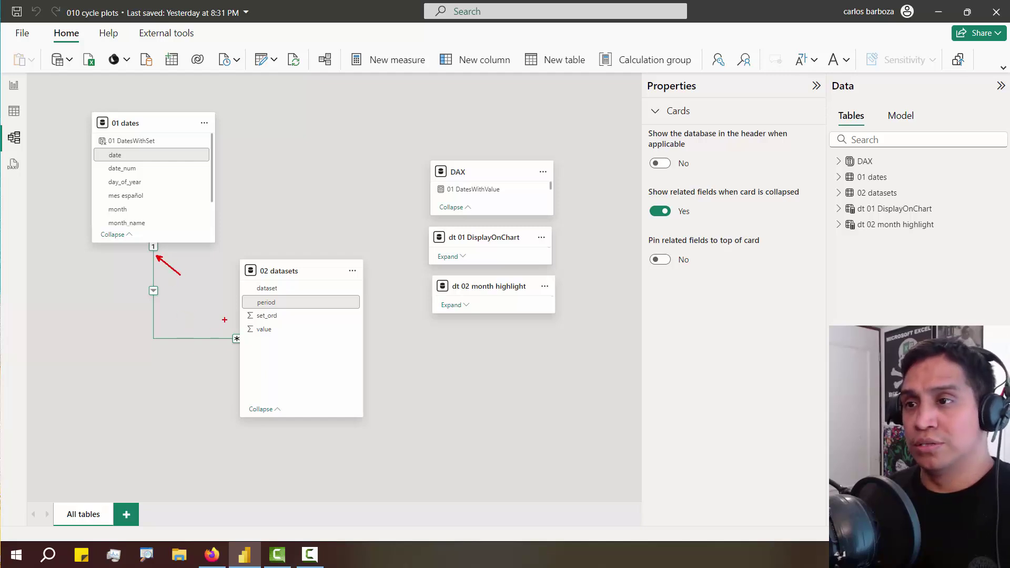
pyautogui.moveTo(229, 327); pyautogui.dragTo(217, 298)
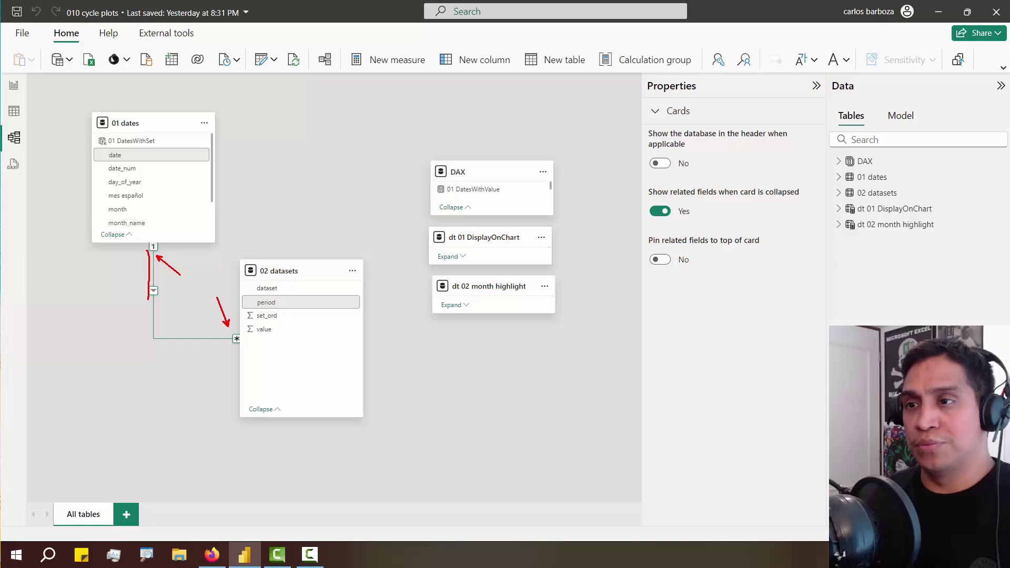
pyautogui.moveTo(146, 338); pyautogui.dragTo(201, 348)
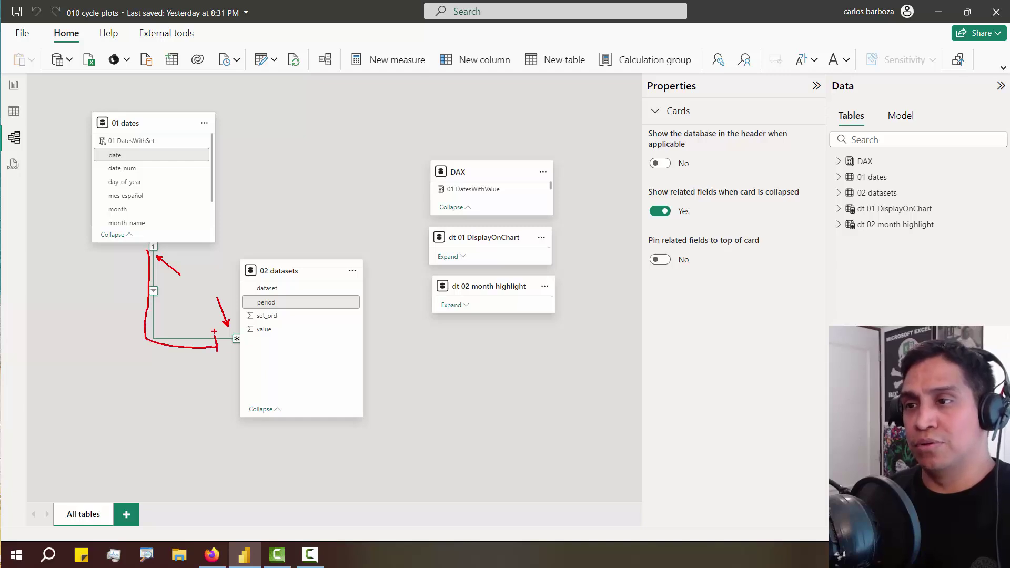
pyautogui.moveTo(249, 298); pyautogui.dragTo(285, 309)
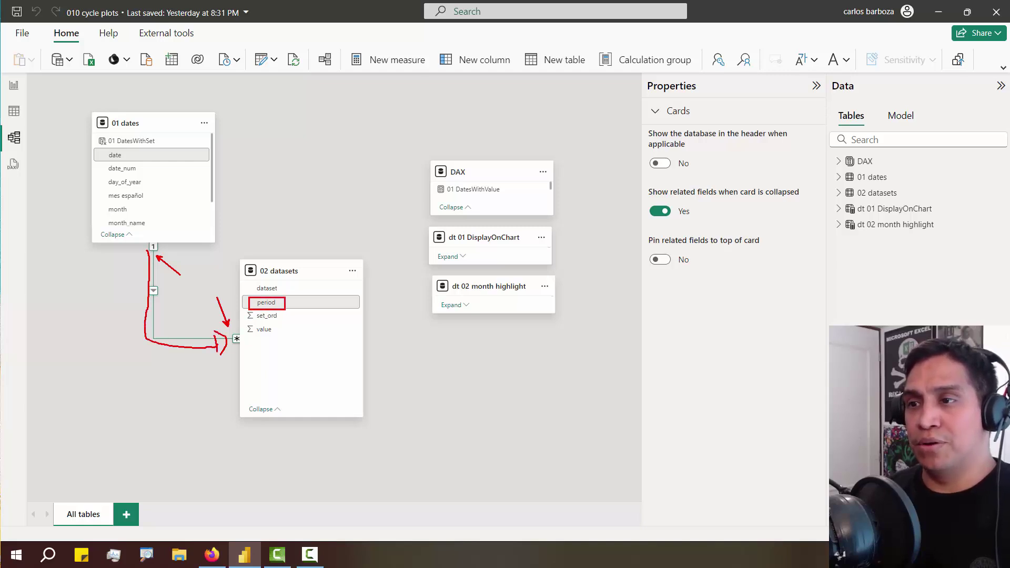
pyautogui.moveTo(315, 268); pyautogui.dragTo(342, 218)
pyautogui.moveTo(143, 152); pyautogui.dragTo(198, 135)
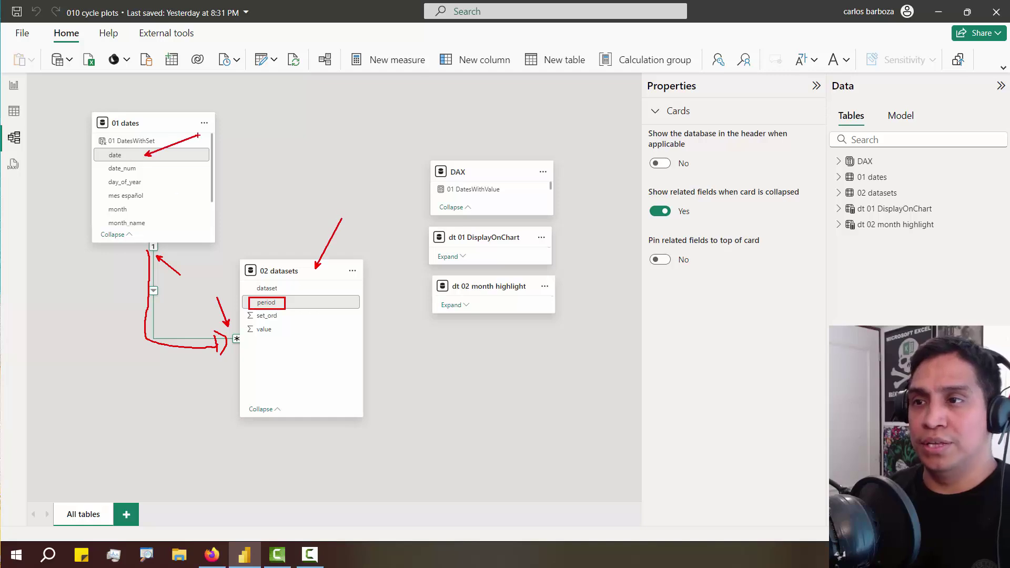
pyautogui.moveTo(91, 116); pyautogui.dragTo(156, 133)
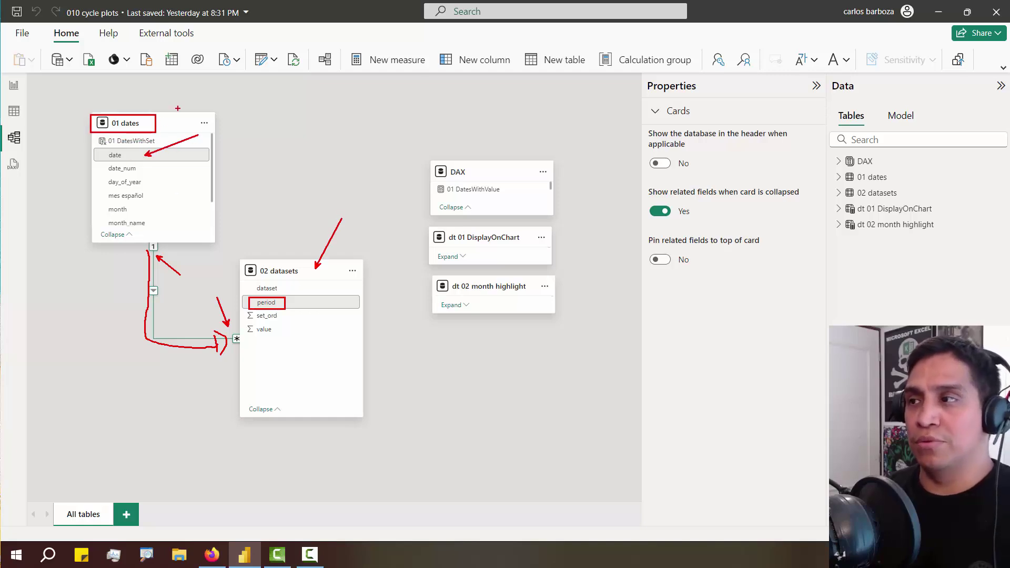
pyautogui.press('Escape')
# Display the rows of the 01 dates table and inspect its month_name, month and year columns
pyautogui.click(7, 111)
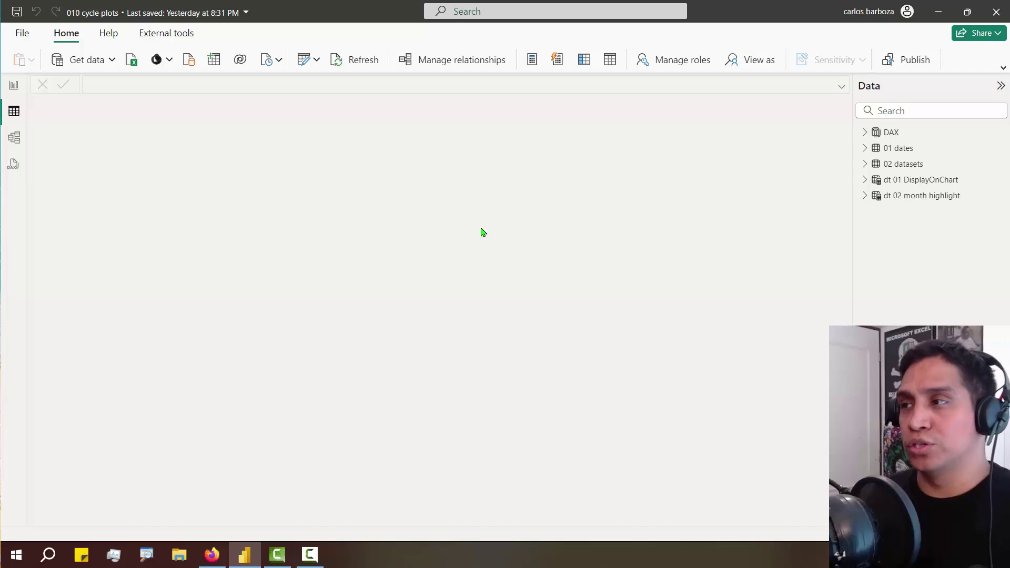
pyautogui.click(897, 150)
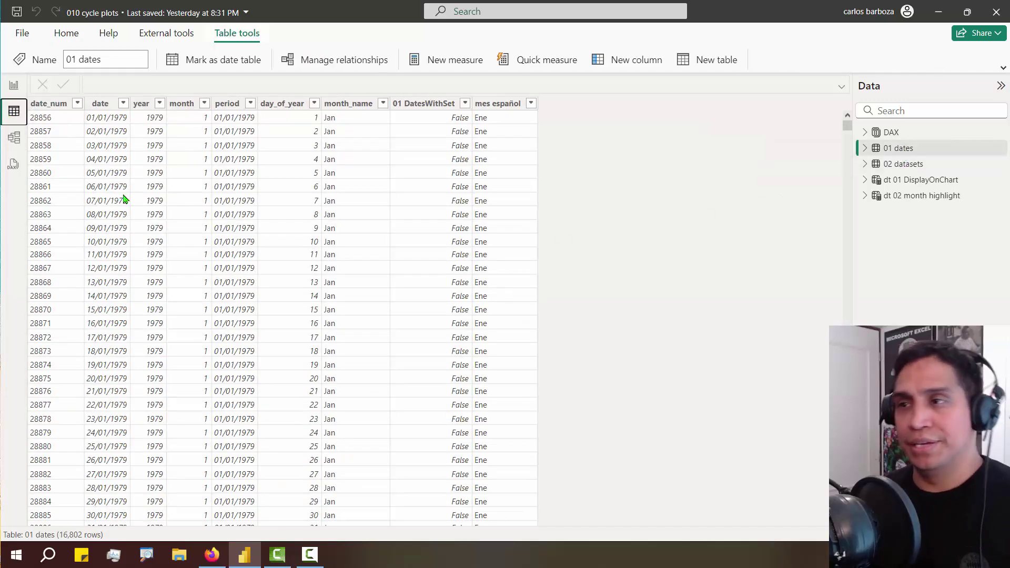
pyautogui.click(356, 108)
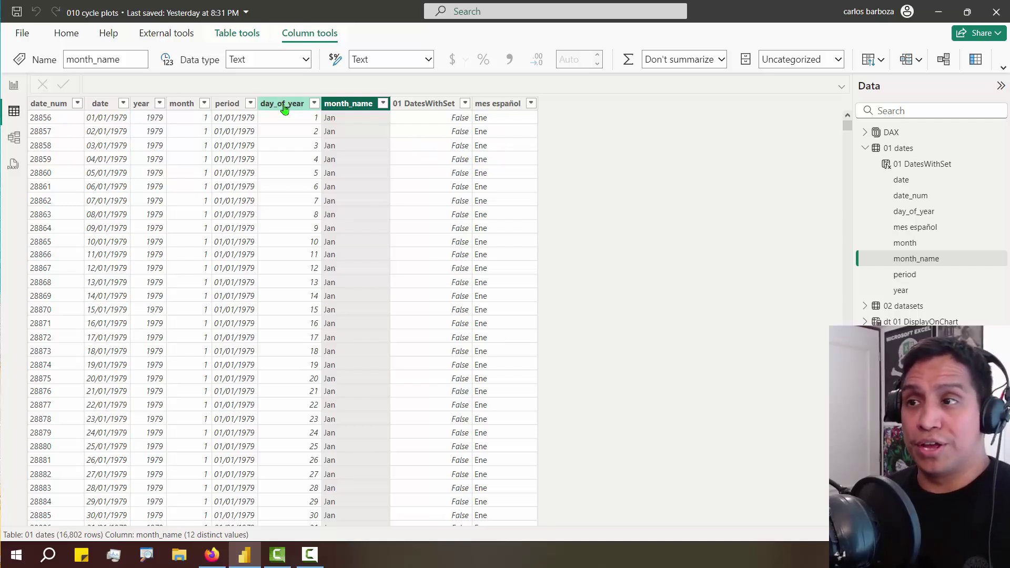
pyautogui.click(187, 105)
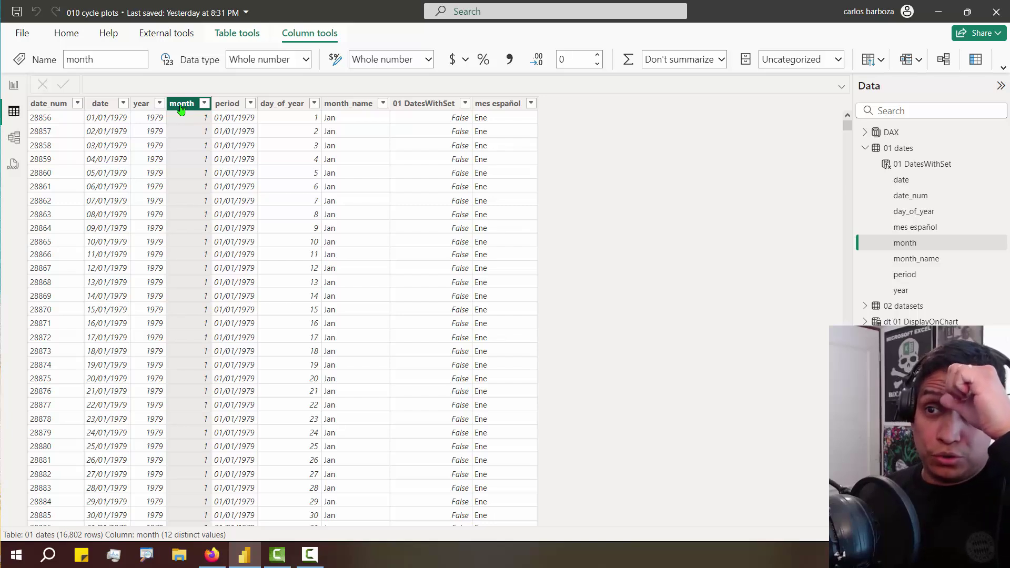
pyautogui.click(142, 107)
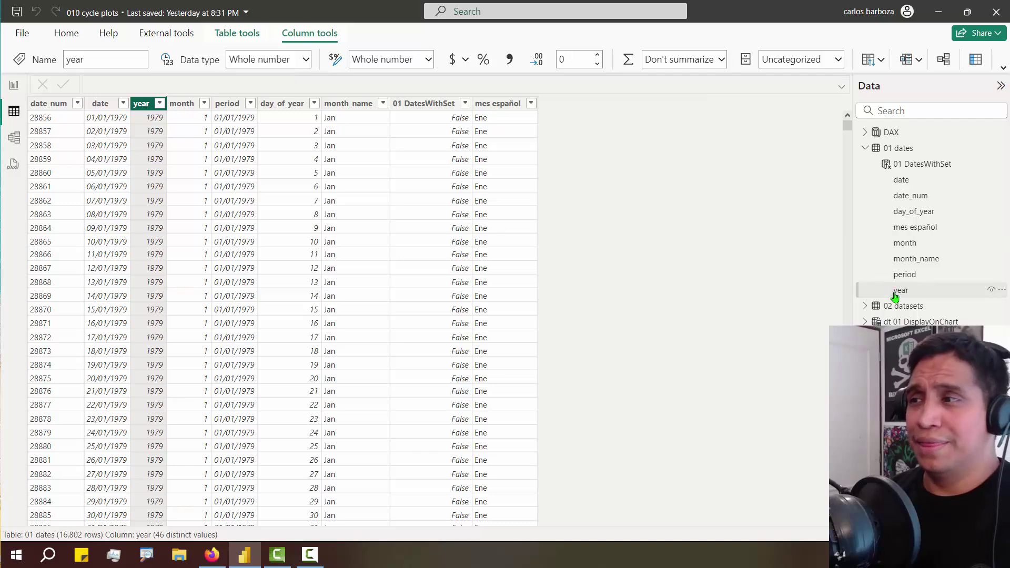
# Review the rows of the 02 datasets table, then go back to the model diagram
pyautogui.click(854, 311)
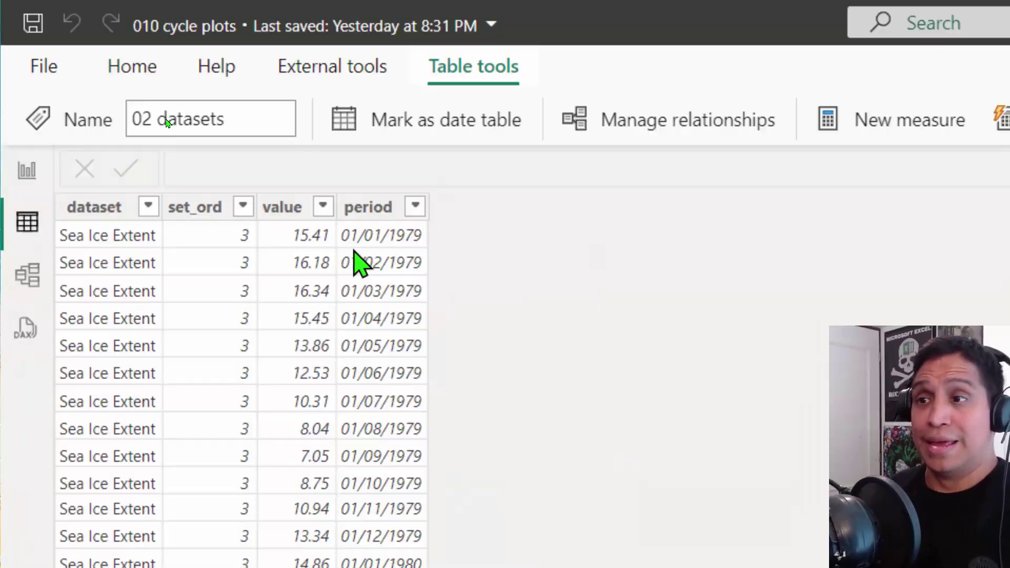
pyautogui.click(27, 276)
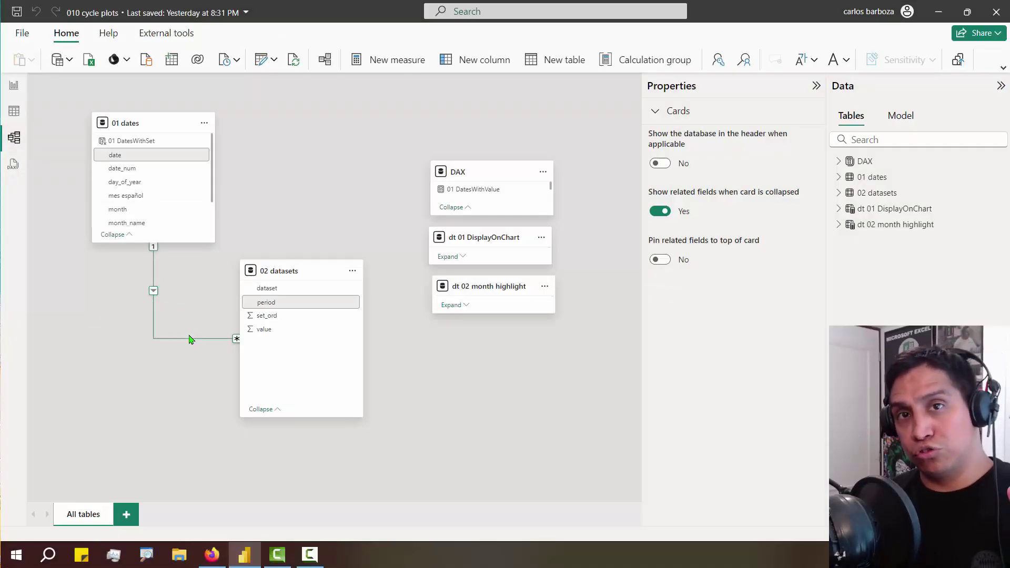
# Return to report page P01, expand the 01 dates fields with more room and check the period field used on the chart's X-axis
pyautogui.click(14, 85)
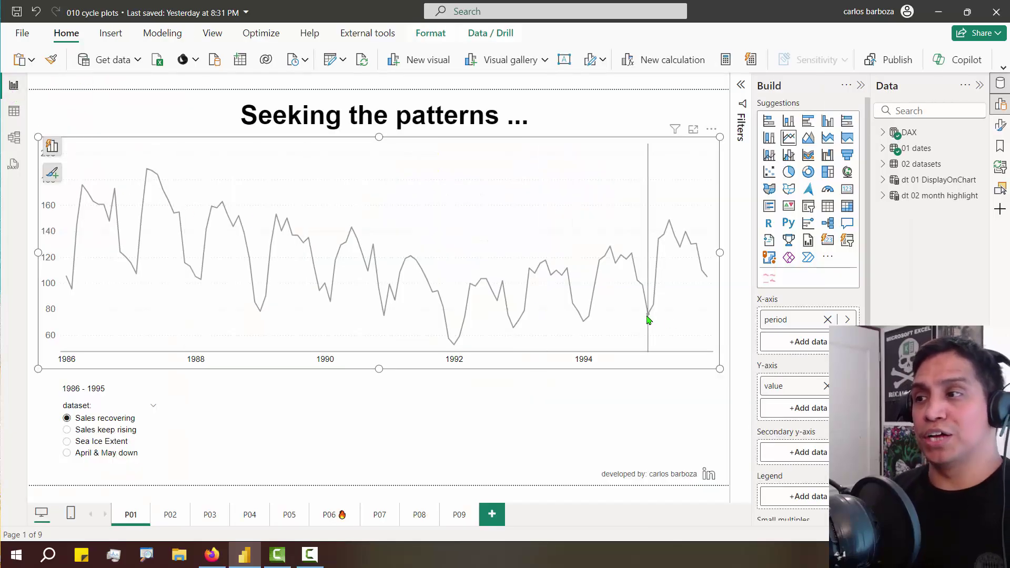
pyautogui.moveTo(758, 314); pyautogui.dragTo(715, 292)
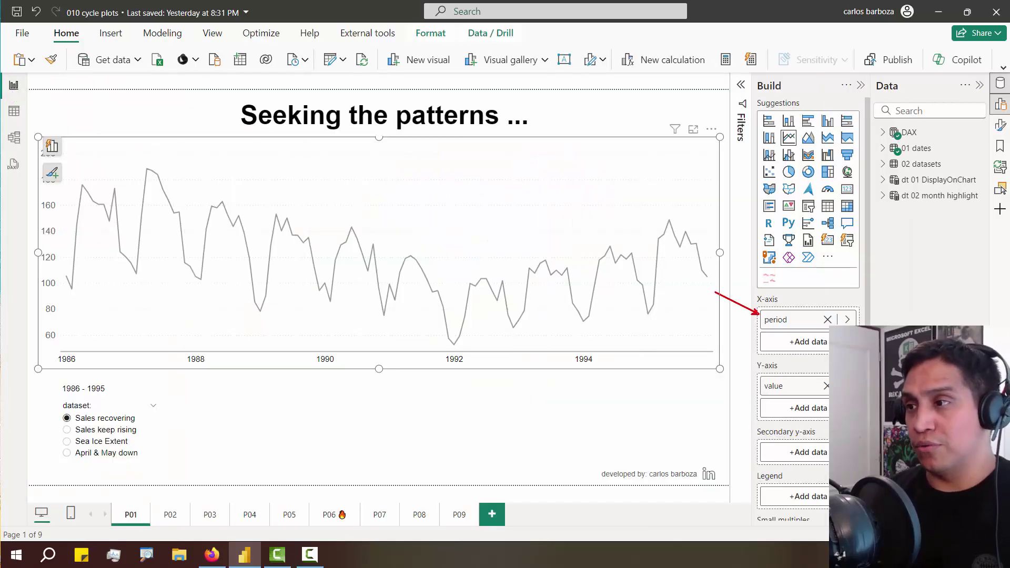
pyautogui.click(883, 148)
pyautogui.moveTo(869, 163); pyautogui.dragTo(833, 169)
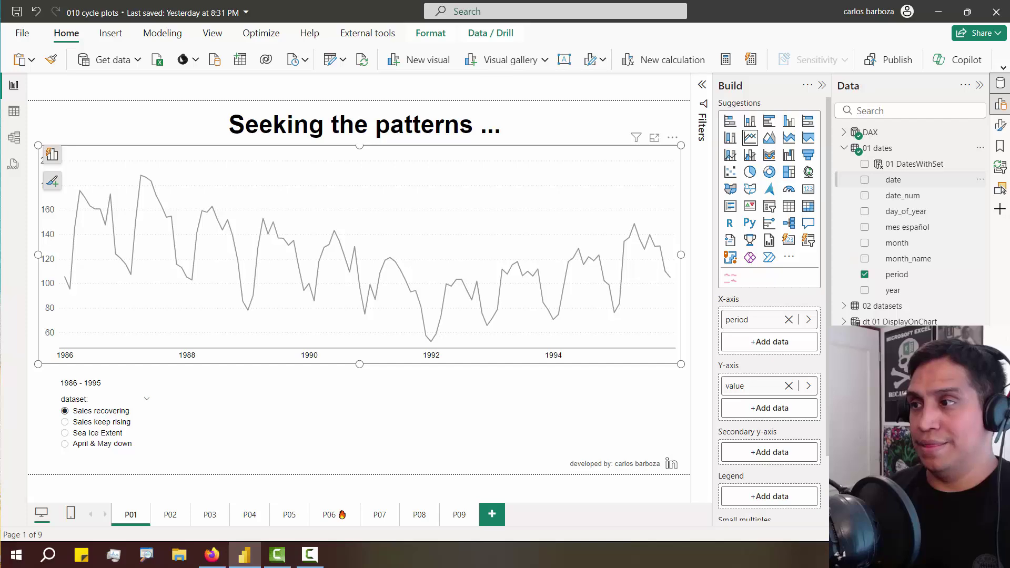
pyautogui.moveTo(855, 260); pyautogui.dragTo(925, 288)
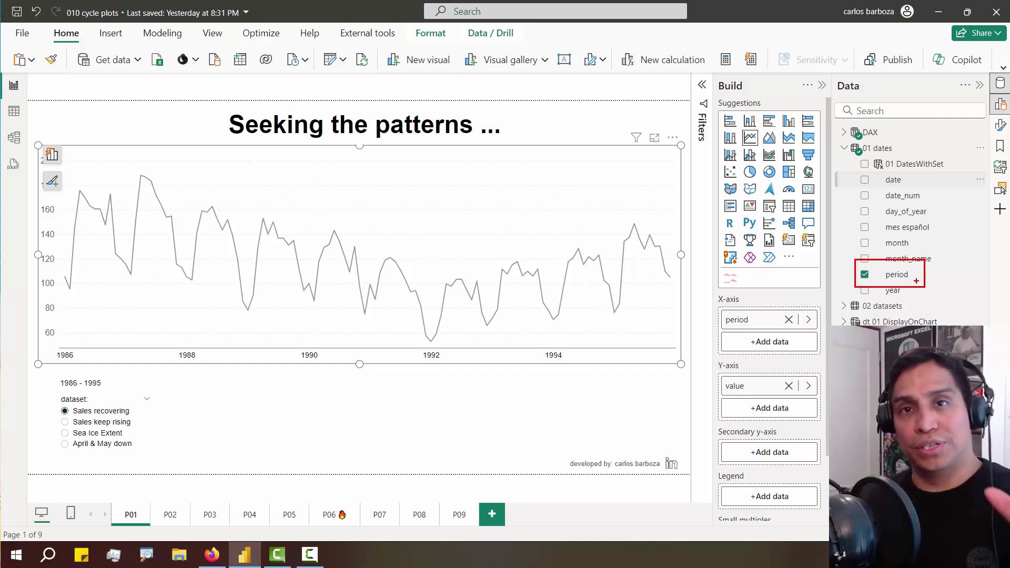
pyautogui.press('Escape')
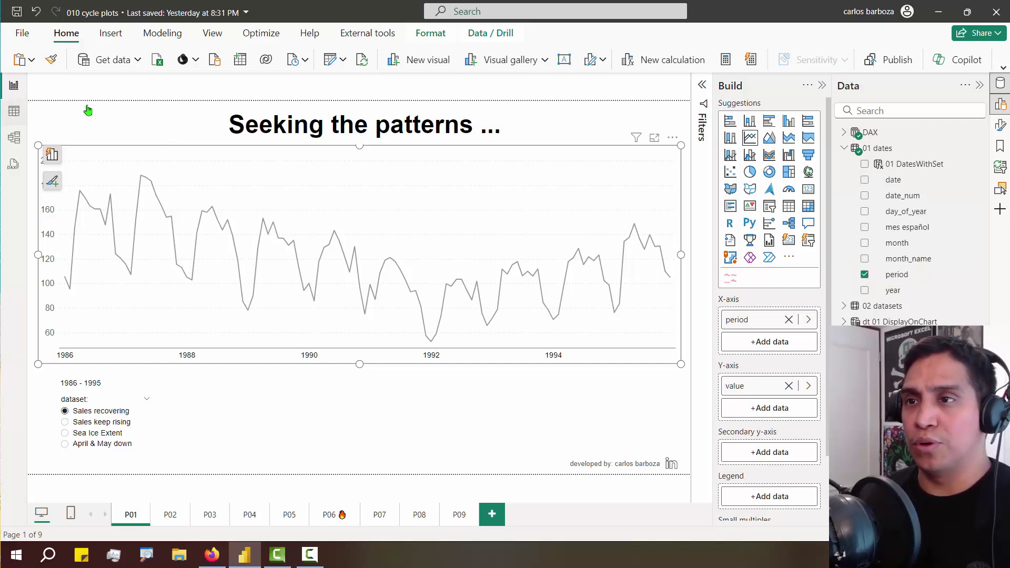
# Display the 01 dates table rows again and compare the period column with the date column
pyautogui.click(14, 111)
pyautogui.click(905, 148)
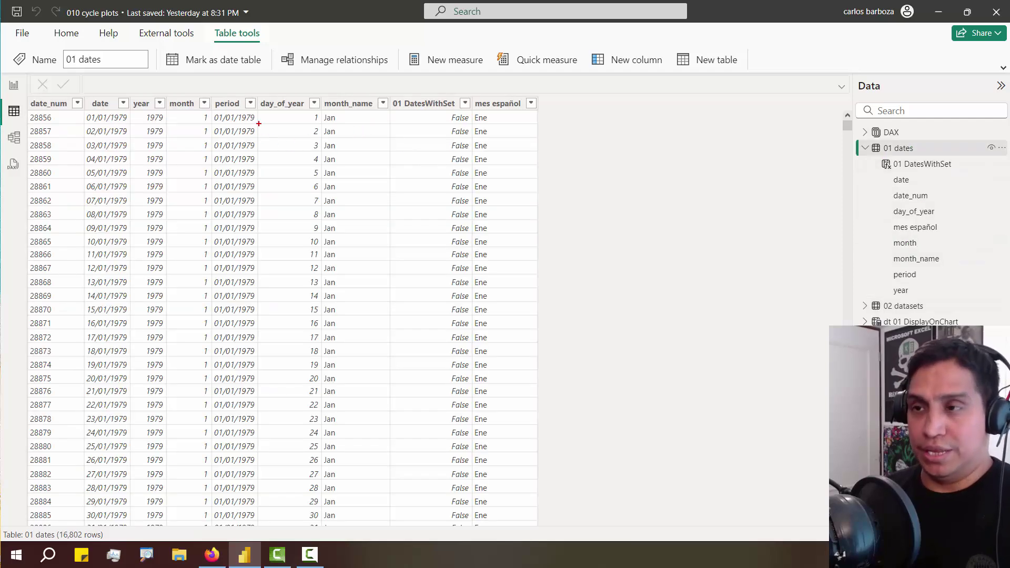
pyautogui.moveTo(210, 94)
pyautogui.mouseDown()
pyautogui.moveTo(256, 243)
pyautogui.moveTo(258, 358)
pyautogui.mouseUp()
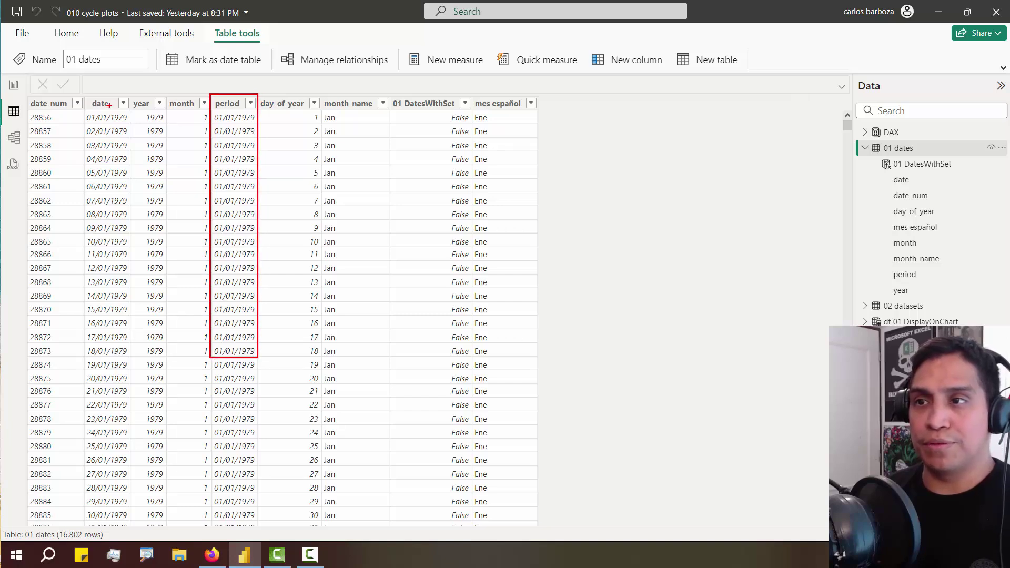
pyautogui.moveTo(116, 101); pyautogui.dragTo(162, 74)
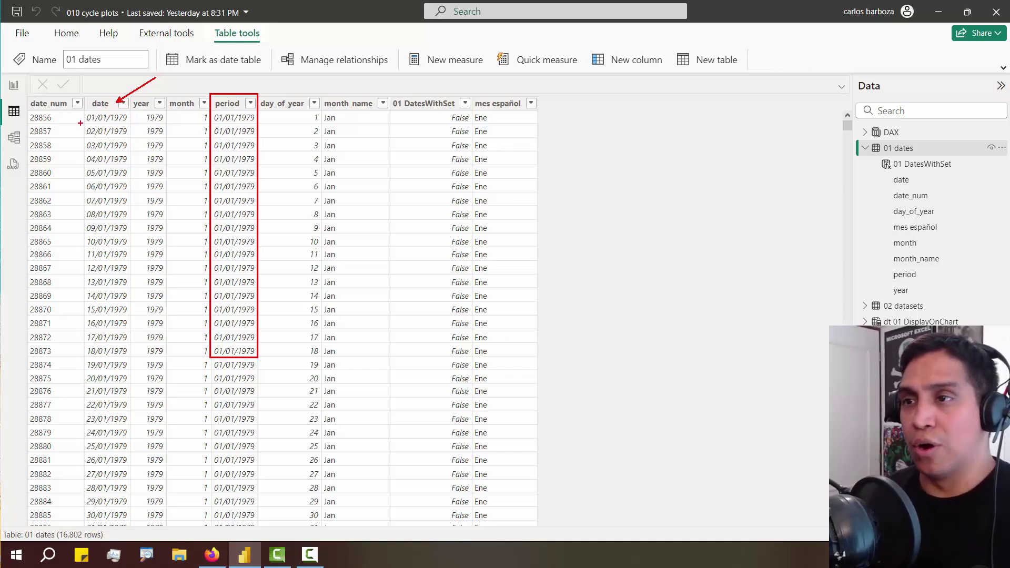
pyautogui.press('Escape')
# Go back to report page P01 and trace the period field from 01 dates to the line chart's X-axis
pyautogui.click(13, 85)
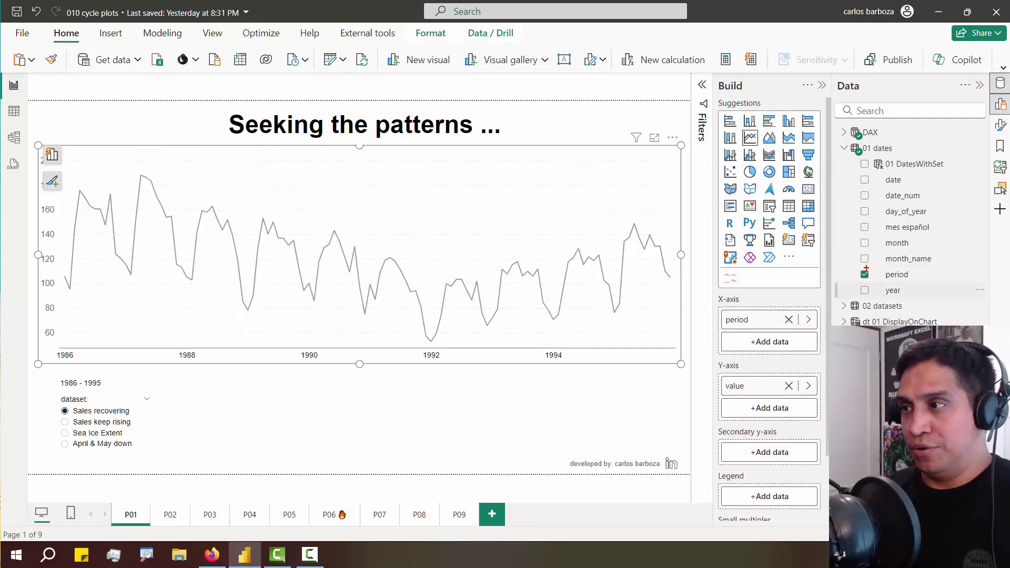
pyautogui.moveTo(790, 311); pyautogui.dragTo(864, 283)
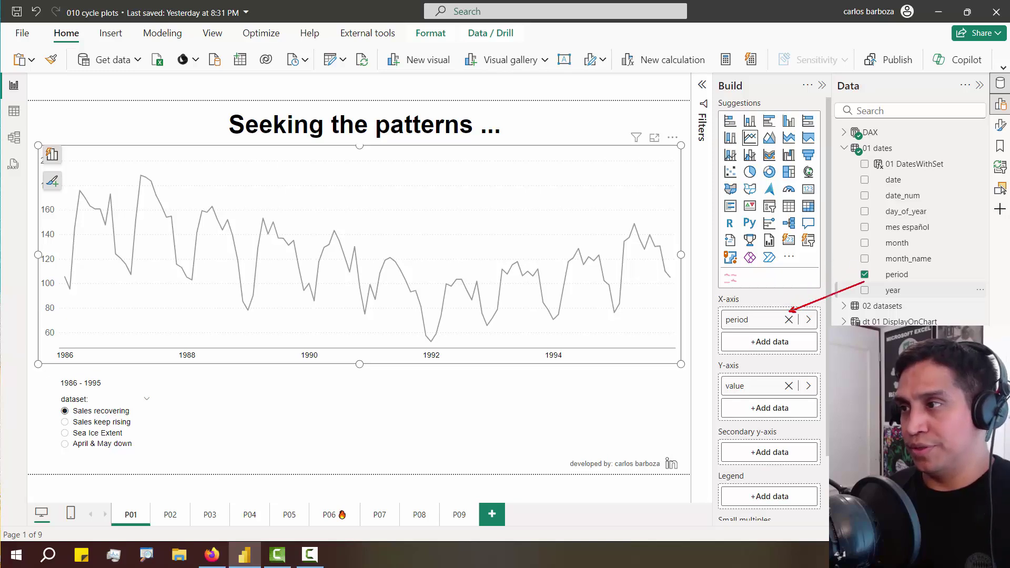
# Check the value field on the line chart's Y-axis and trace it to the 02 total_values measure in the DAX table
pyautogui.moveTo(714, 370); pyautogui.dragTo(821, 395)
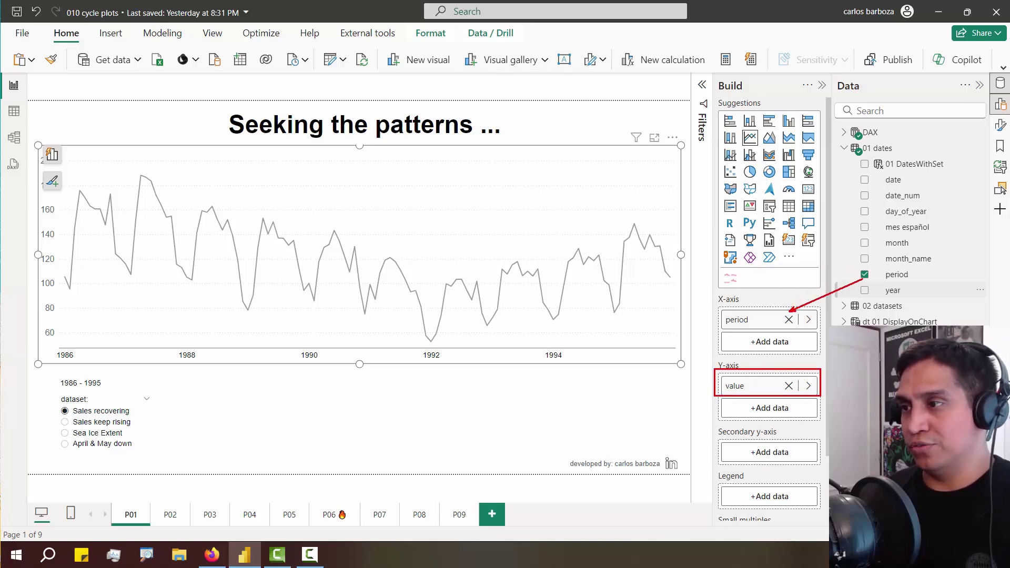
pyautogui.click(843, 132)
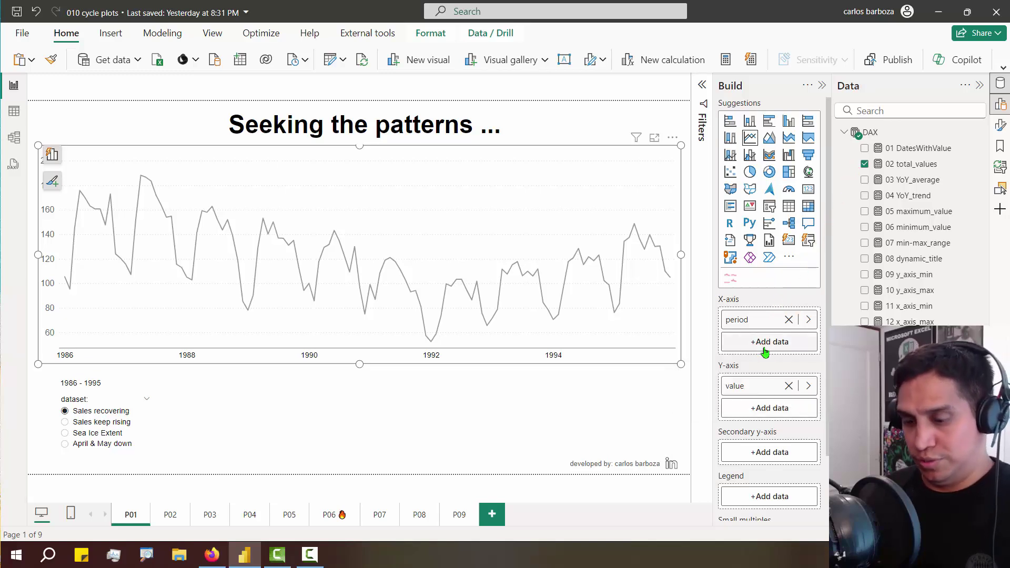
pyautogui.moveTo(756, 374); pyautogui.dragTo(858, 171)
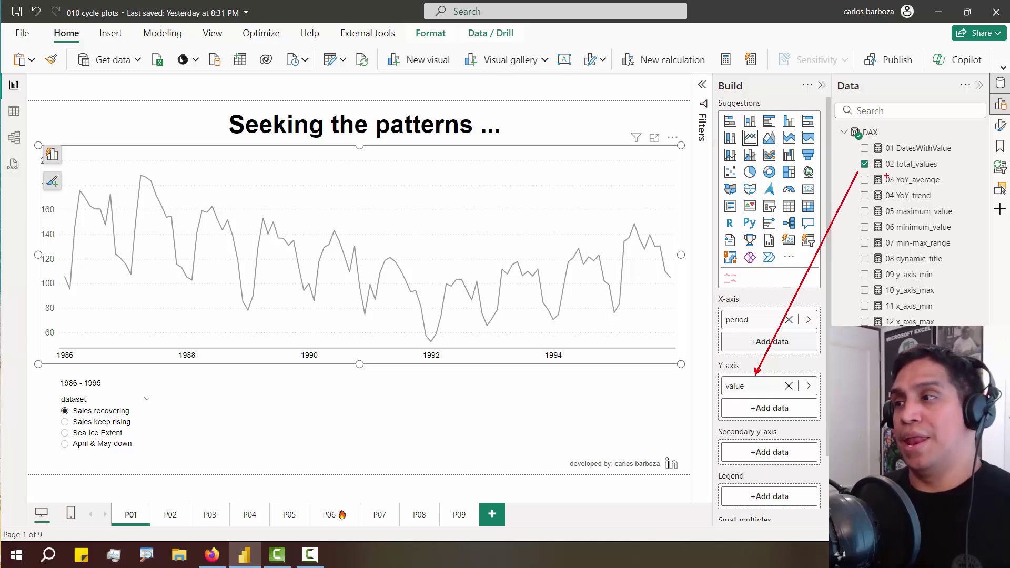
# Display the 02 total_values measure's formula, highlight its sum expression and DatesWithValue condition, then close it and deselect the chart
pyautogui.click(918, 164)
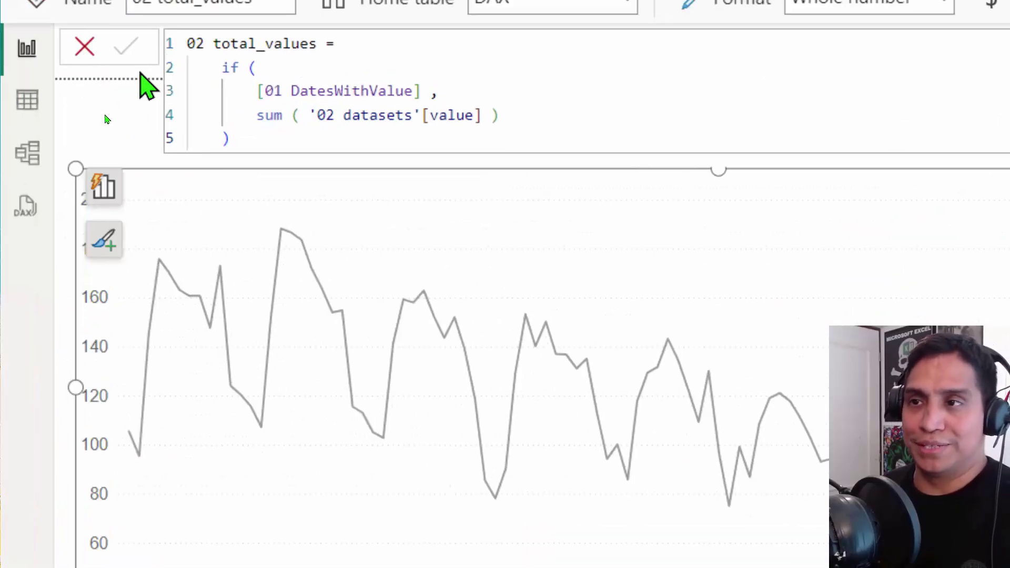
pyautogui.moveTo(252, 116); pyautogui.dragTo(603, 117)
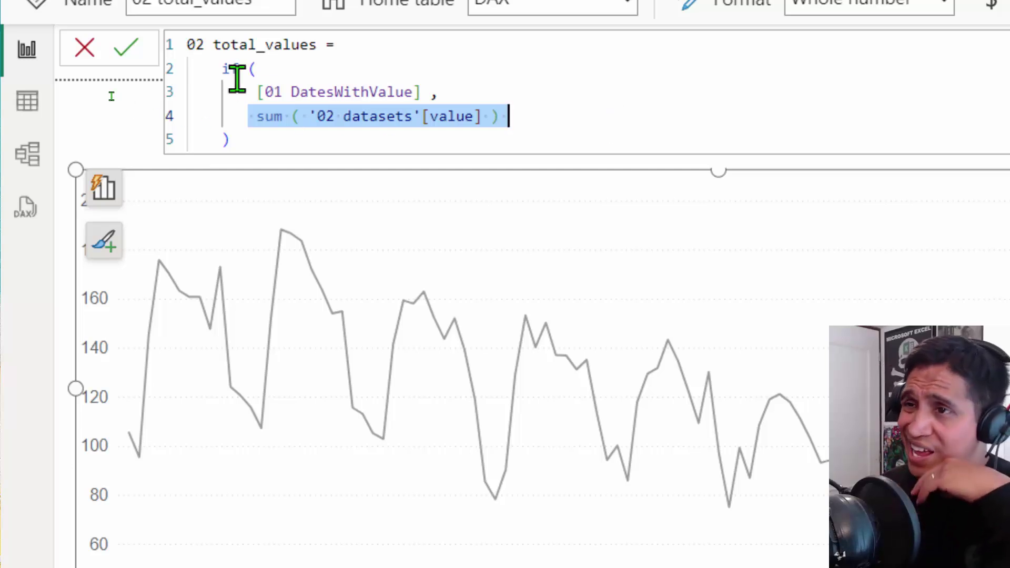
pyautogui.moveTo(223, 70); pyautogui.dragTo(460, 96)
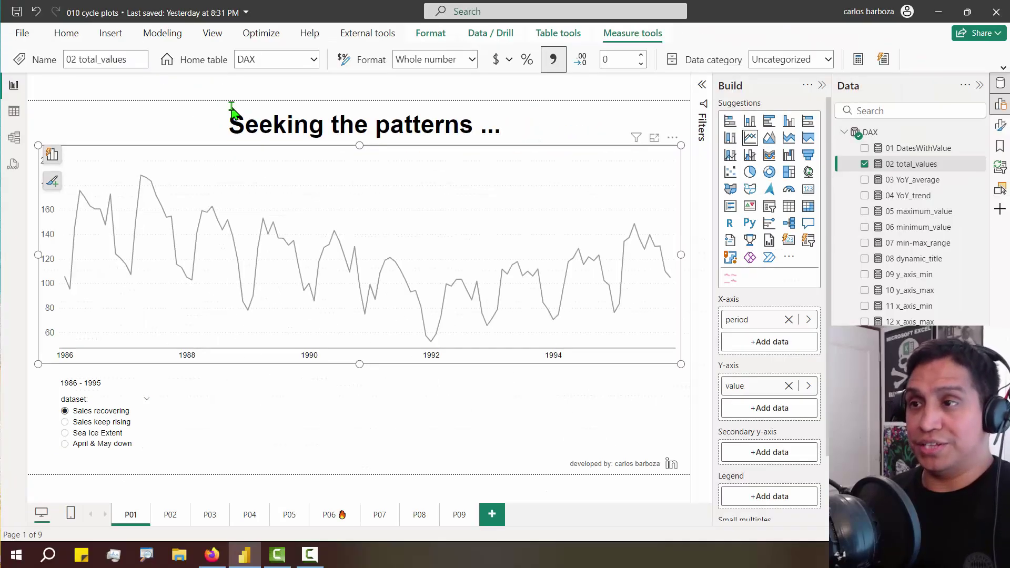
pyautogui.click(924, 194)
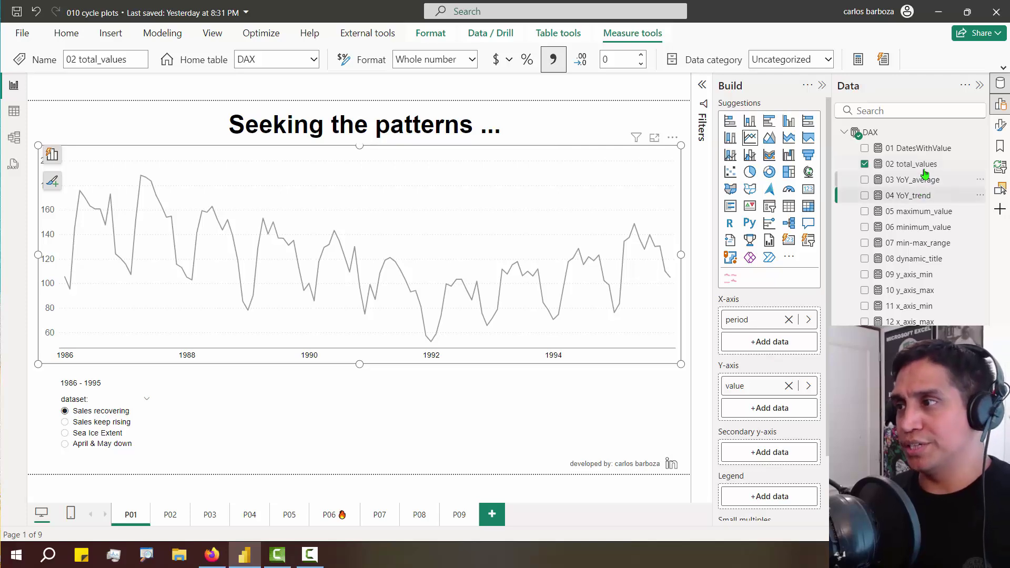
pyautogui.click(925, 166)
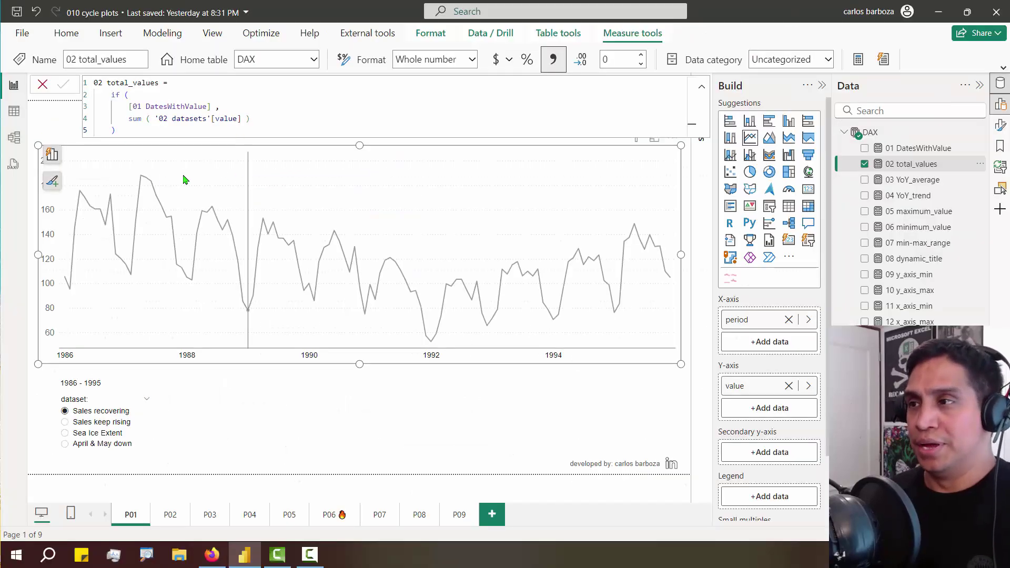
pyautogui.click(99, 271)
pyautogui.press('Escape')
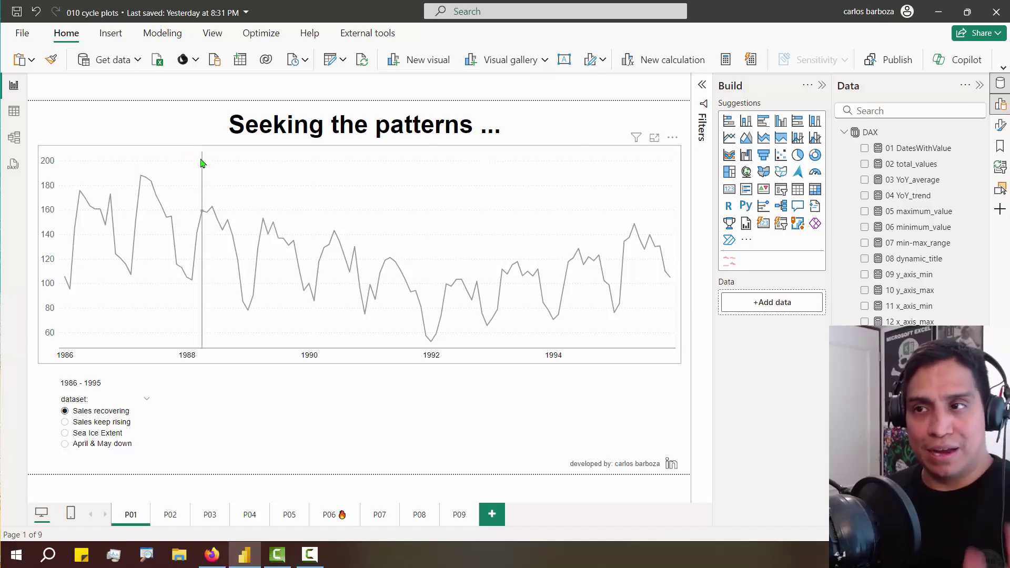
# Trace the repeating yearly cycles on the line chart from 1986 past 1992, box the title word "patterns", and clear the marks
pyautogui.moveTo(205, 157)
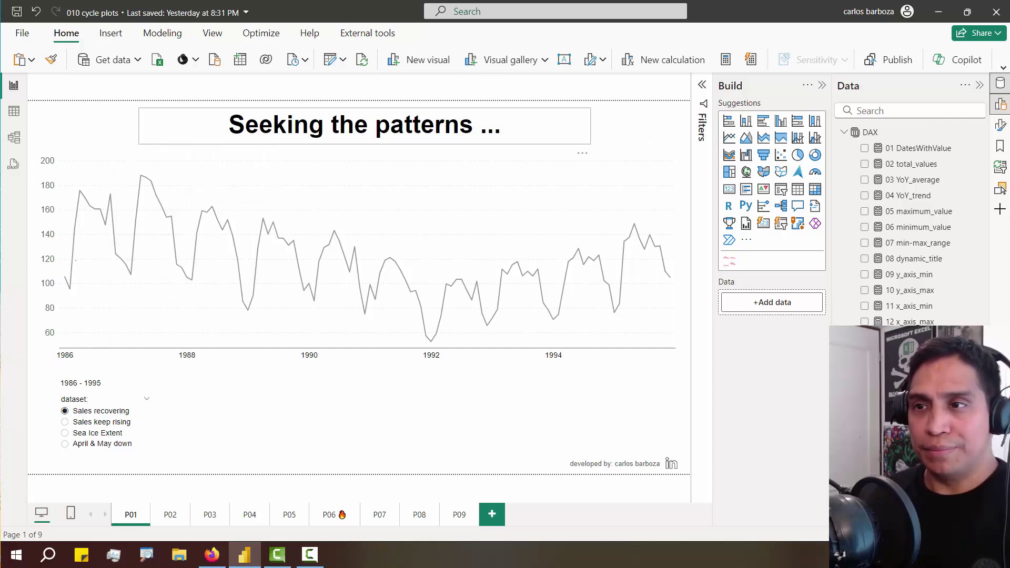
pyautogui.moveTo(65, 292)
pyautogui.mouseDown()
pyautogui.moveTo(69, 240)
pyautogui.moveTo(91, 201)
pyautogui.moveTo(110, 256)
pyautogui.moveTo(136, 234)
pyautogui.moveTo(158, 234)
pyautogui.moveTo(185, 285)
pyautogui.moveTo(232, 227)
pyautogui.moveTo(250, 311)
pyautogui.moveTo(269, 226)
pyautogui.moveTo(312, 287)
pyautogui.moveTo(339, 237)
pyautogui.moveTo(365, 306)
pyautogui.mouseUp()
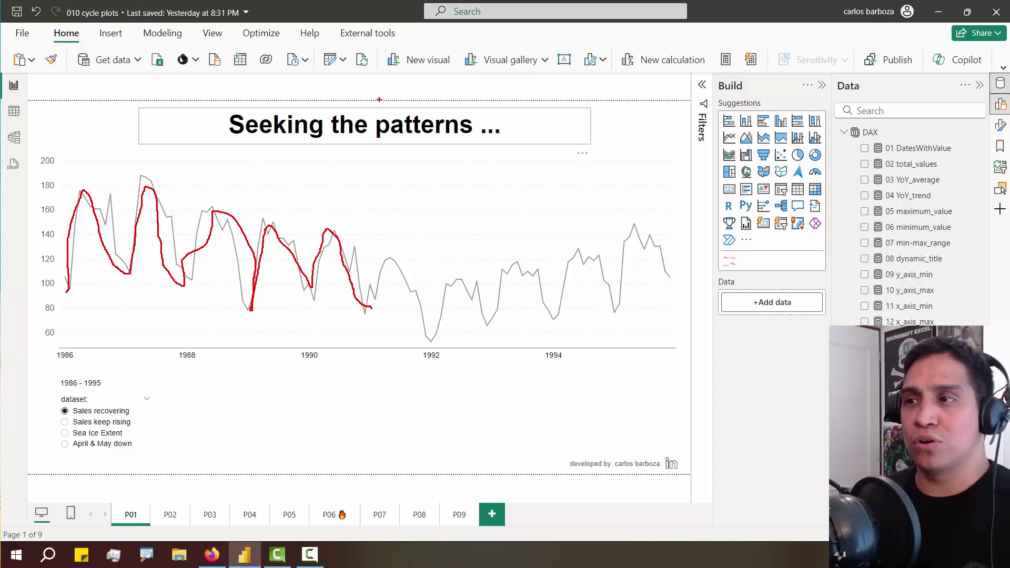
pyautogui.moveTo(369, 111); pyautogui.dragTo(497, 145)
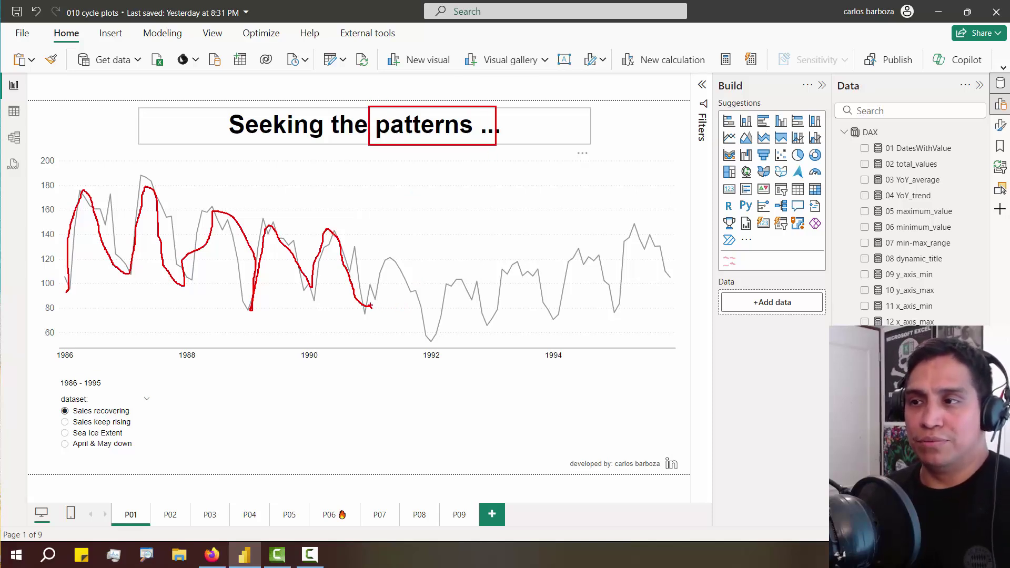
pyautogui.moveTo(370, 306)
pyautogui.mouseDown()
pyautogui.moveTo(396, 264)
pyautogui.moveTo(427, 336)
pyautogui.moveTo(471, 289)
pyautogui.moveTo(493, 316)
pyautogui.mouseUp()
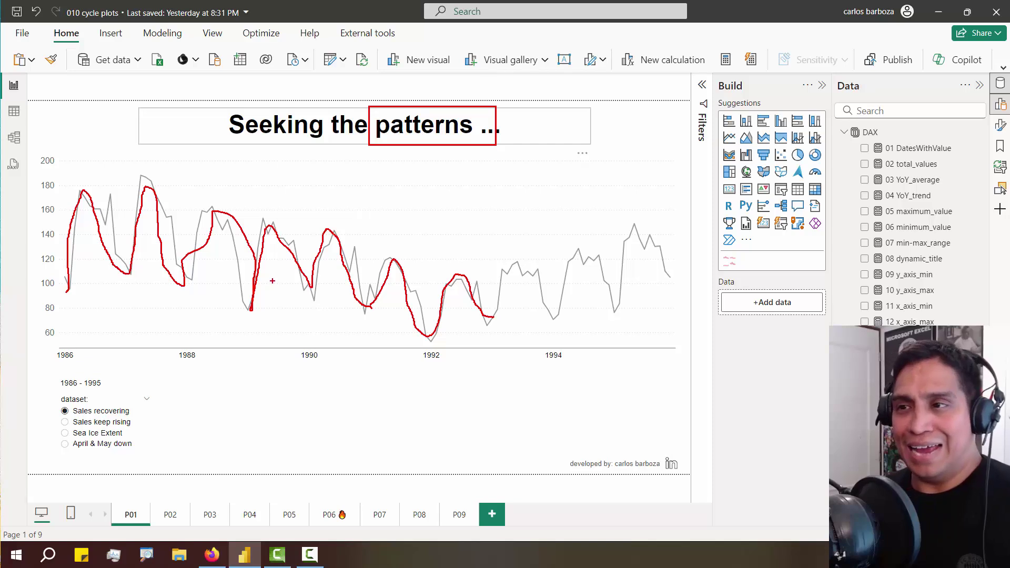
pyautogui.press('Escape')
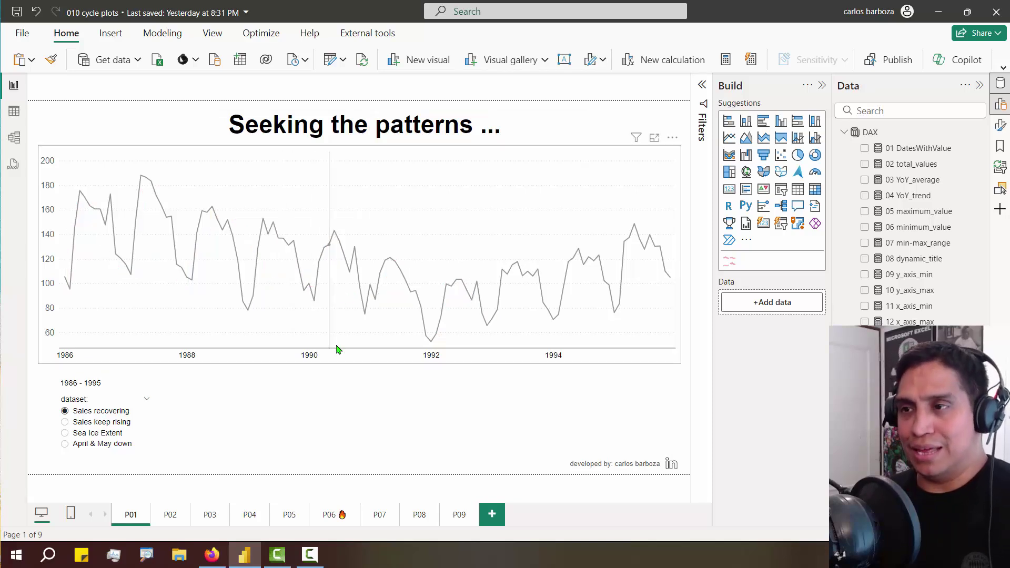
# Mark the Sales recovering chart's trend lines before and after 1992 plus the lows and peaks following 1992, and clear the marks
pyautogui.hotkey('ctrl', '2')
pyautogui.moveTo(100, 219); pyautogui.dragTo(415, 310)
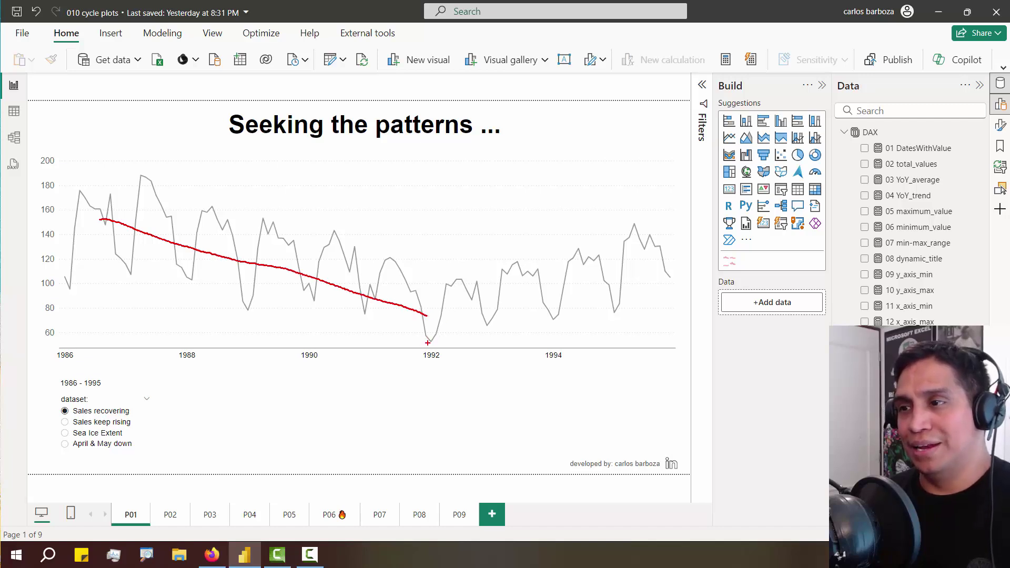
pyautogui.hotkey('ctrl', 'z')
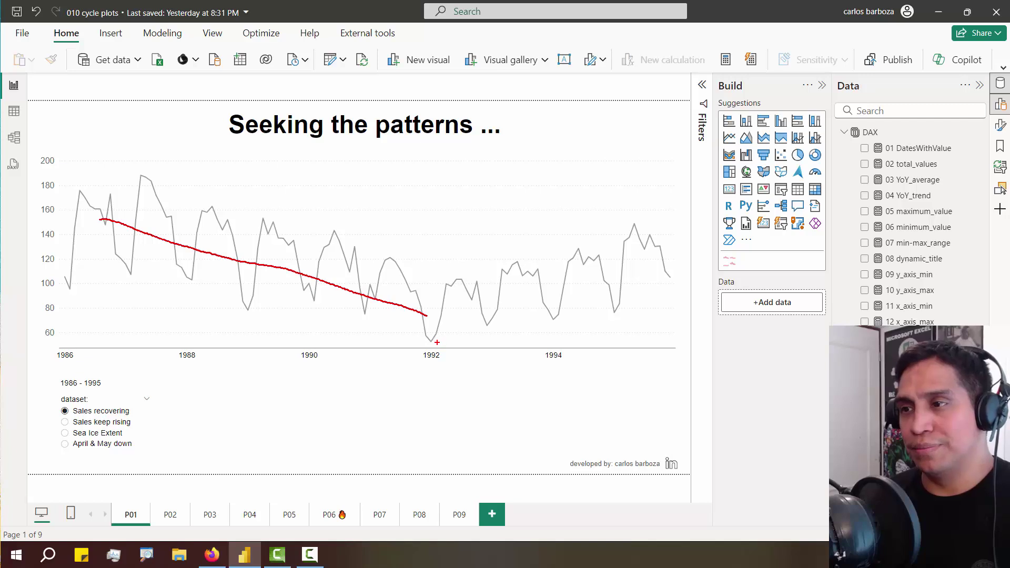
pyautogui.moveTo(438, 343)
pyautogui.mouseDown()
pyautogui.moveTo(458, 348)
pyautogui.moveTo(451, 321)
pyautogui.moveTo(656, 268)
pyautogui.mouseUp()
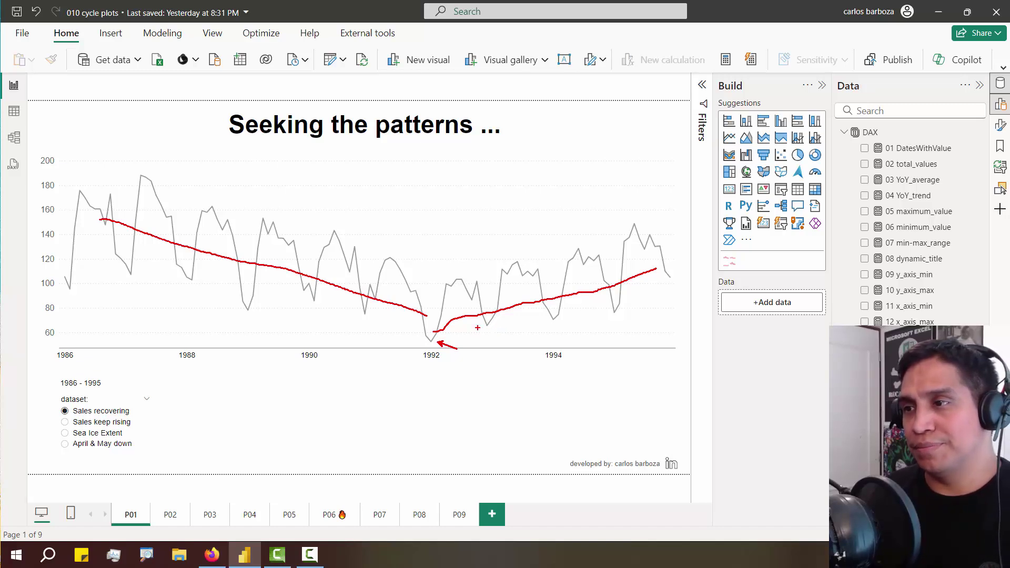
pyautogui.moveTo(542, 324); pyautogui.dragTo(635, 317)
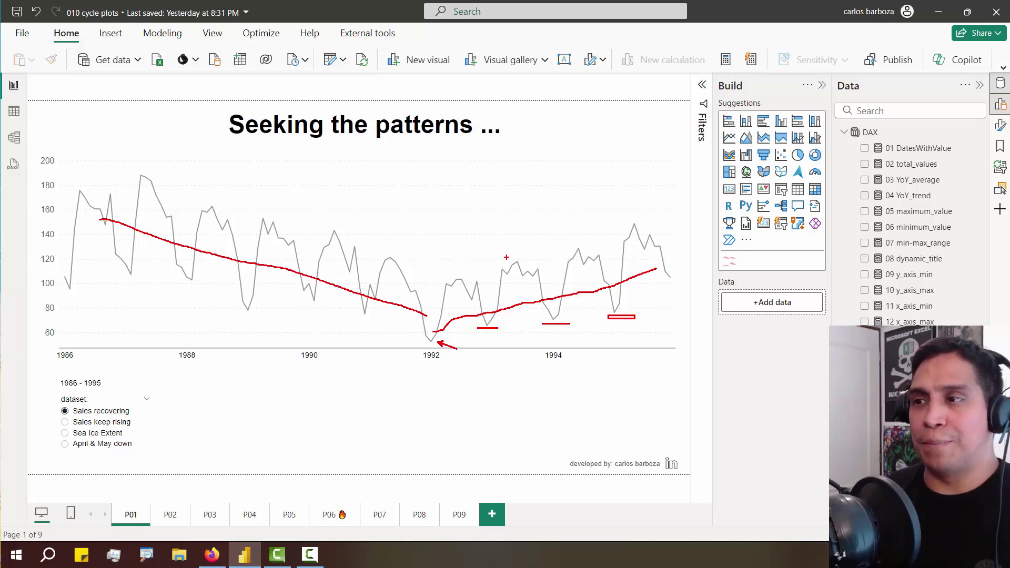
pyautogui.moveTo(569, 245); pyautogui.dragTo(645, 219)
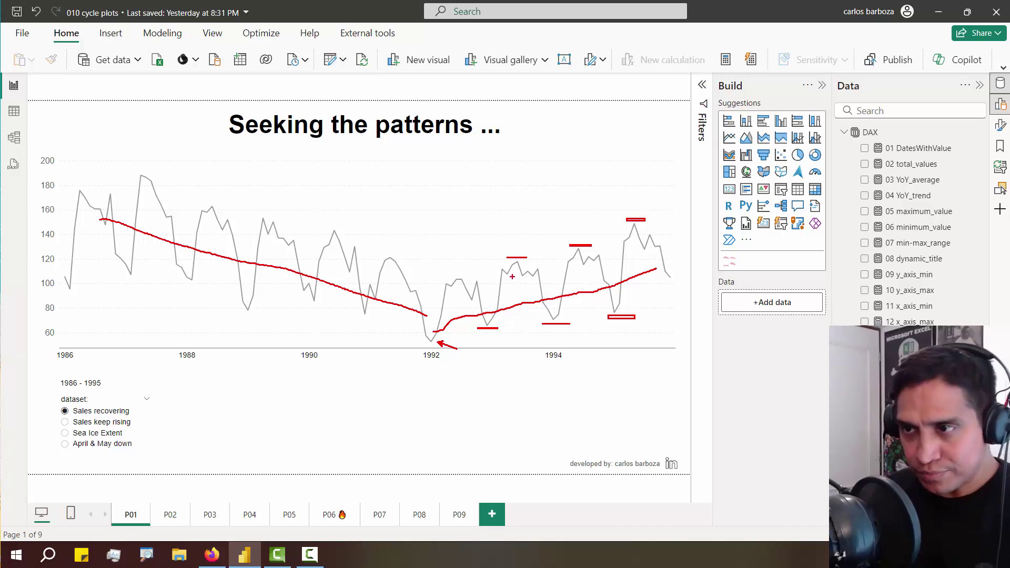
pyautogui.press('Escape')
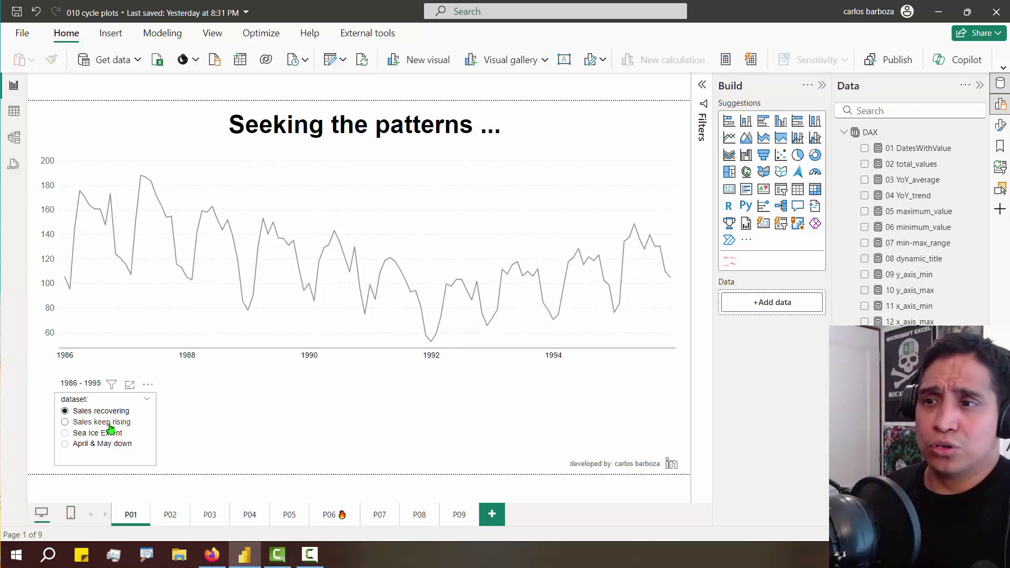
# Filter the chart to the Sales keep rising dataset, trace its early cycles, mark its later peaks, and clear the marks
pyautogui.click(110, 428)
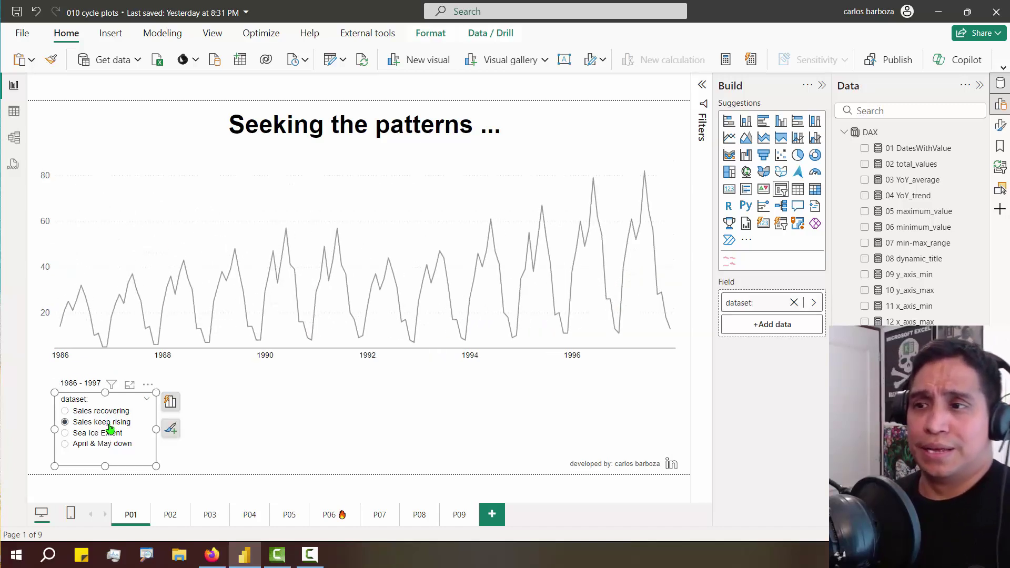
pyautogui.hotkey('ctrl', '2')
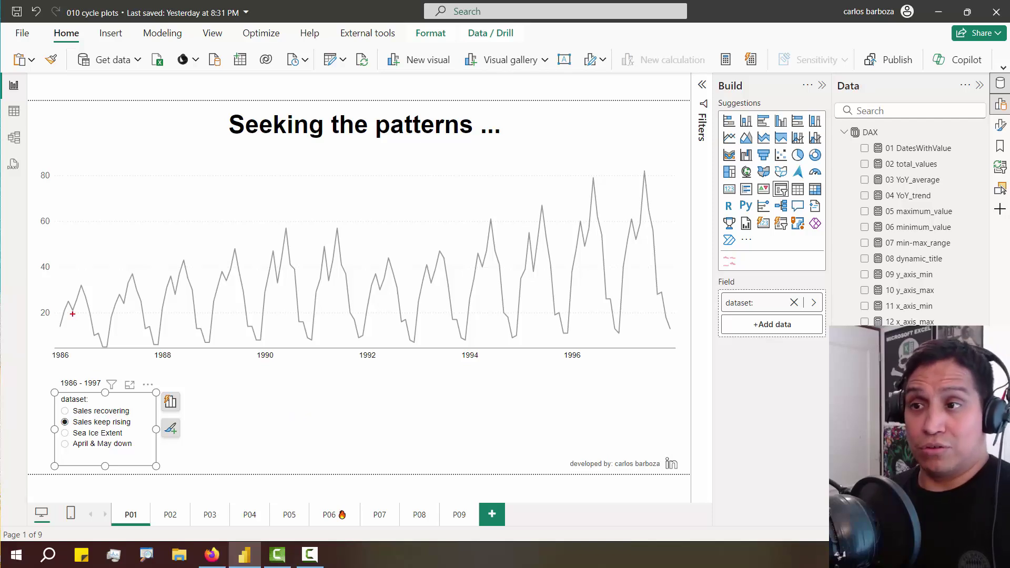
pyautogui.moveTo(60, 318)
pyautogui.mouseDown()
pyautogui.moveTo(101, 335)
pyautogui.moveTo(143, 312)
pyautogui.moveTo(180, 258)
pyautogui.moveTo(223, 263)
pyautogui.moveTo(252, 314)
pyautogui.moveTo(289, 270)
pyautogui.moveTo(312, 297)
pyautogui.mouseUp()
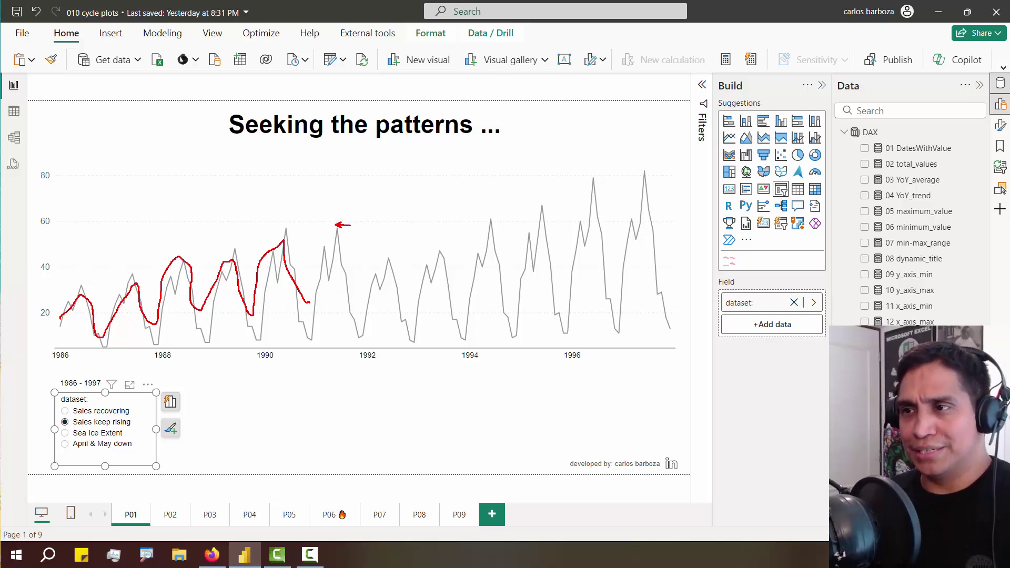
pyautogui.moveTo(491, 215)
pyautogui.mouseDown()
pyautogui.moveTo(510, 199)
pyautogui.moveTo(671, 146)
pyautogui.mouseUp()
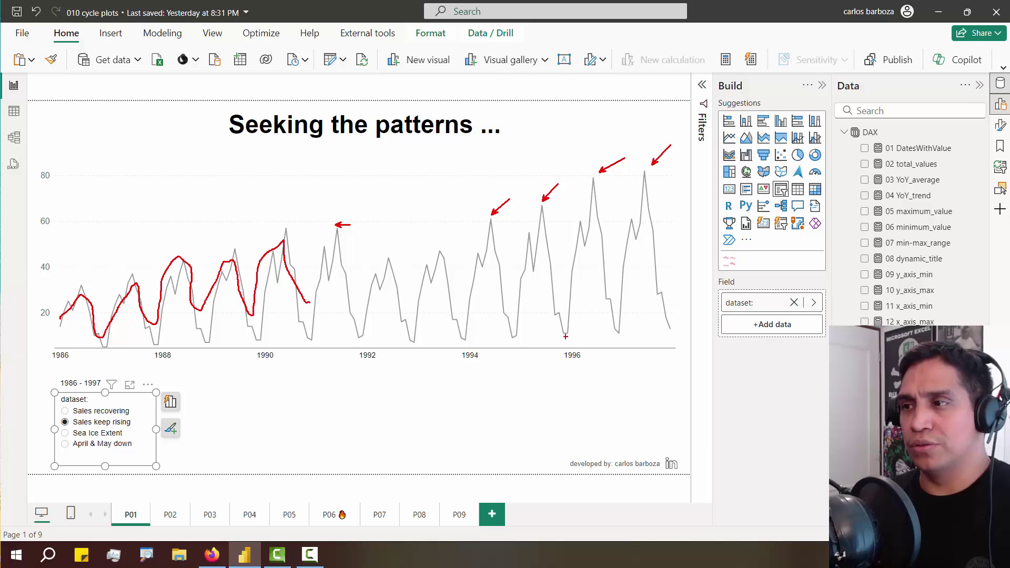
pyautogui.moveTo(566, 337)
pyautogui.mouseDown()
pyautogui.moveTo(589, 210)
pyautogui.moveTo(620, 333)
pyautogui.moveTo(641, 172)
pyautogui.moveTo(607, 157)
pyautogui.moveTo(596, 176)
pyautogui.moveTo(610, 176)
pyautogui.mouseUp()
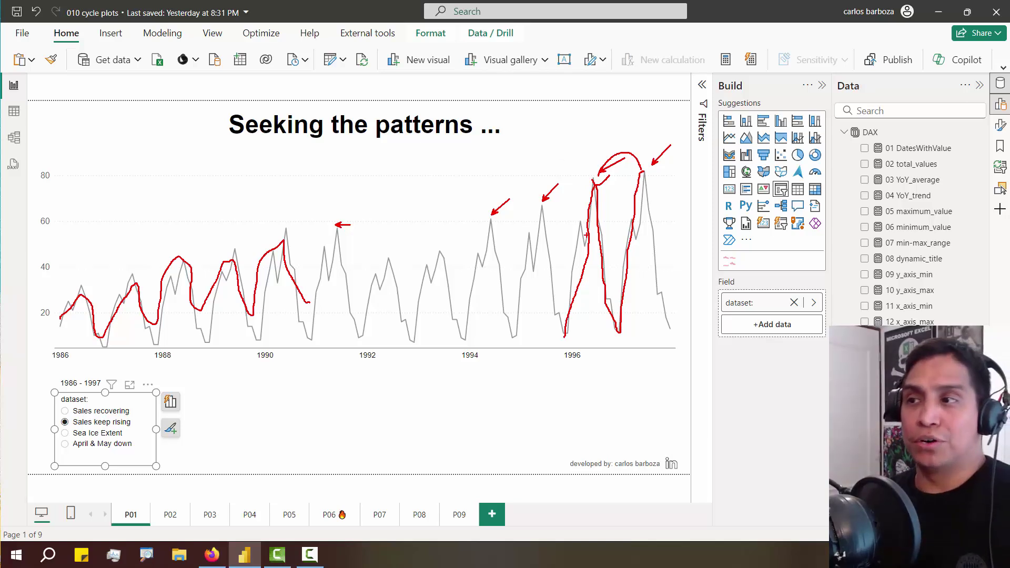
pyautogui.press('Escape')
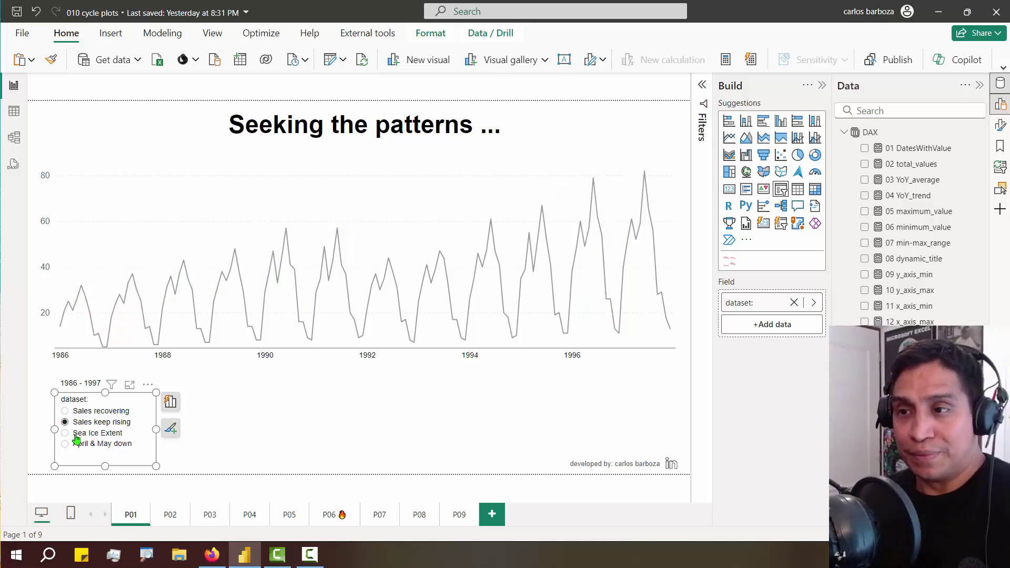
# Show the Sea Ice Extent dataset, point out the Sales recovering and Sales keep rising slicer options, and erase the arrows
pyautogui.click(129, 434)
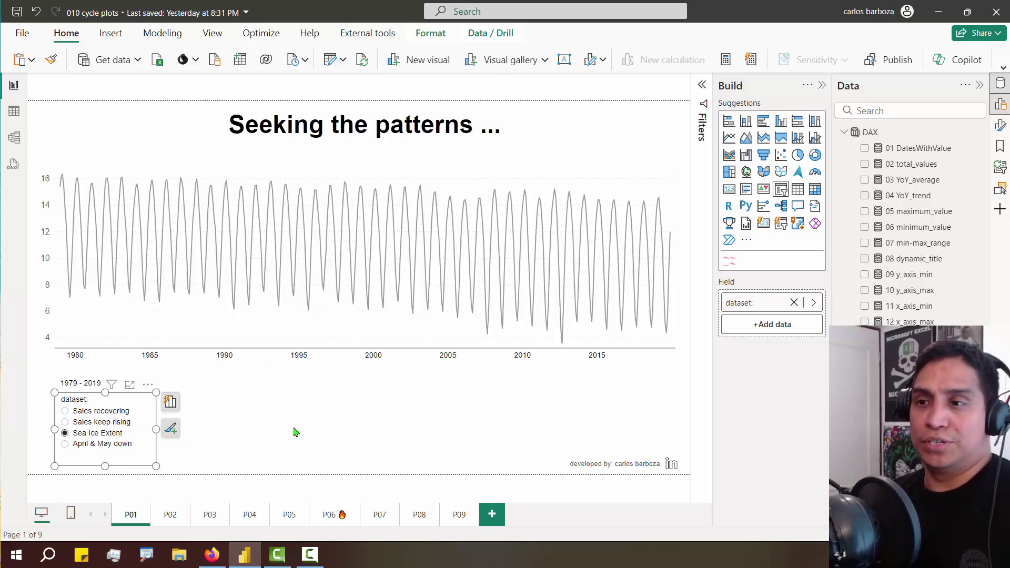
pyautogui.hotkey('ctrl', '2')
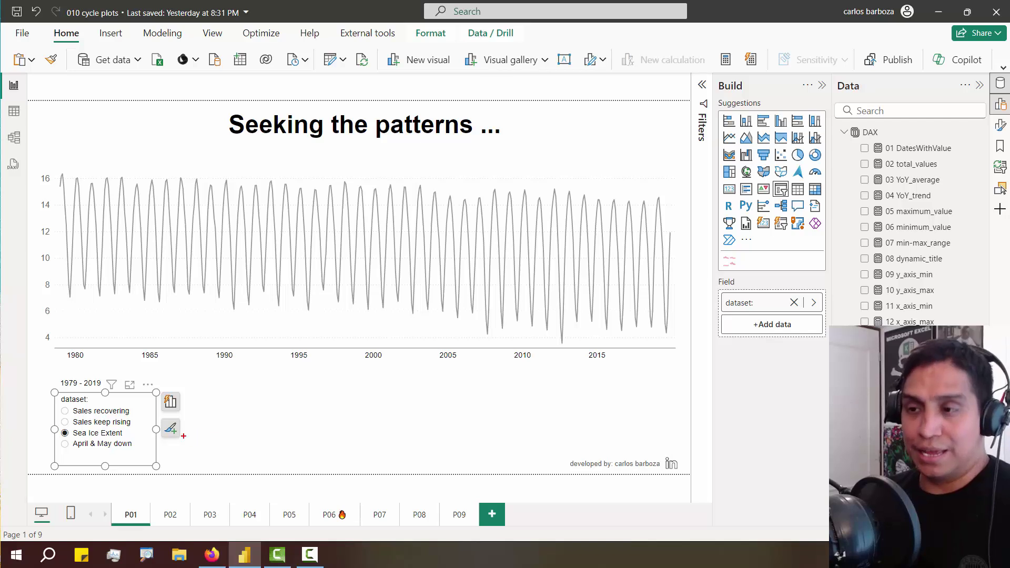
pyautogui.moveTo(137, 410)
pyautogui.mouseDown()
pyautogui.moveTo(159, 413)
pyautogui.moveTo(158, 435)
pyautogui.mouseUp()
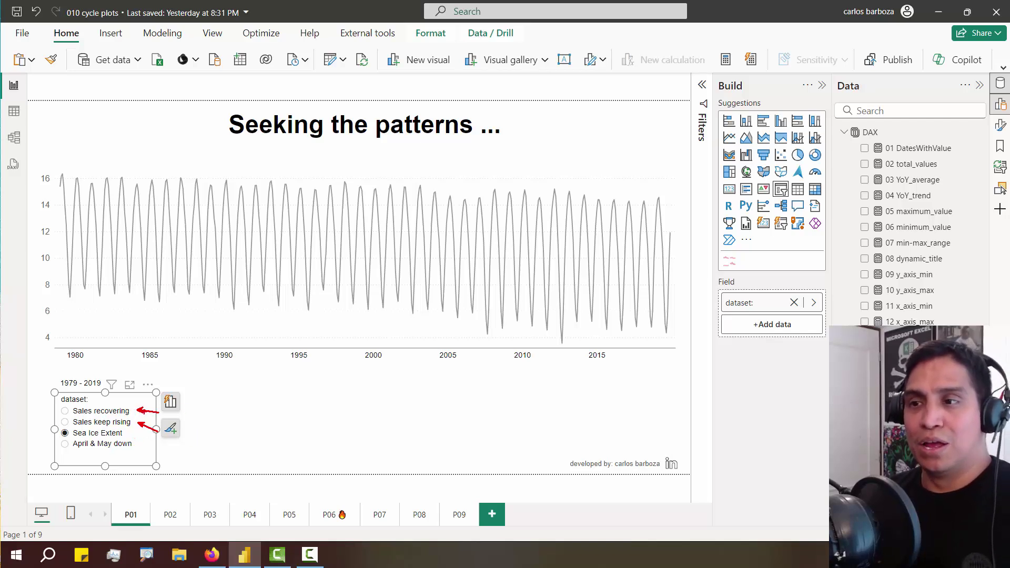
pyautogui.press('e')
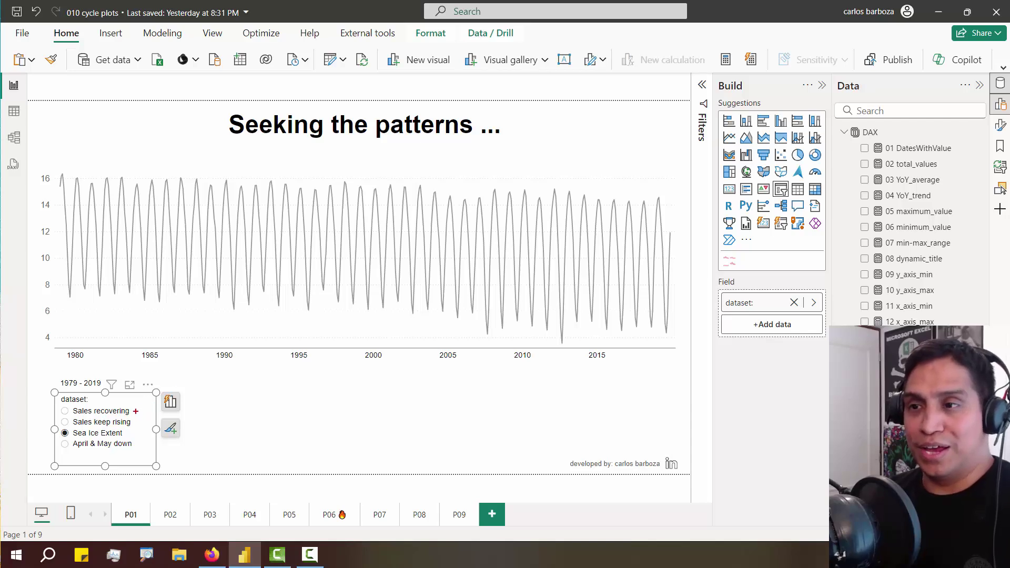
# Switch the dataset slicer back to Sales recovering, trace the overall trend across the chart, and clear the mark
pyautogui.click(102, 413)
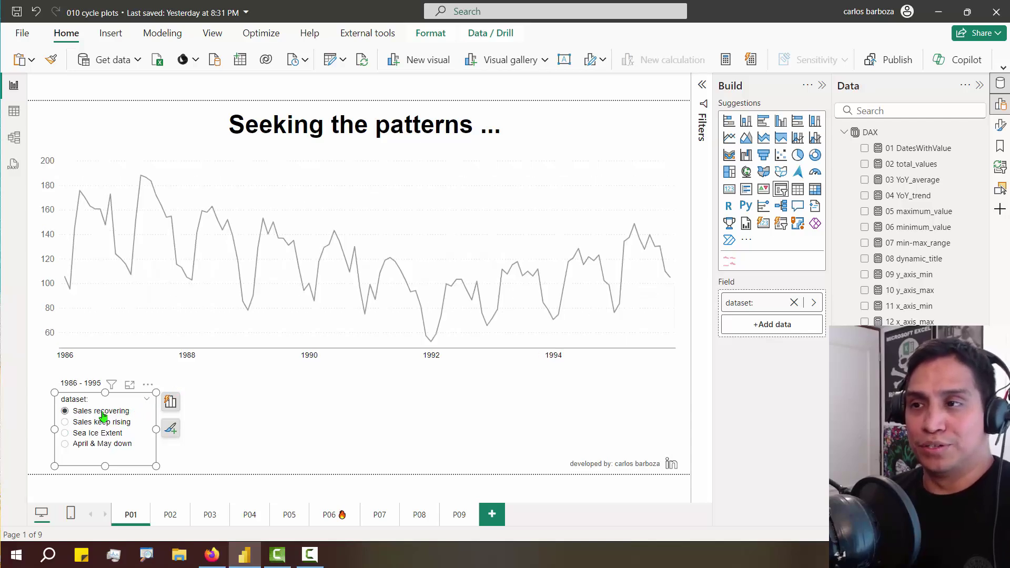
pyautogui.moveTo(105, 220)
pyautogui.mouseDown()
pyautogui.moveTo(210, 238)
pyautogui.moveTo(431, 319)
pyautogui.moveTo(632, 265)
pyautogui.mouseUp()
pyautogui.press('Escape')
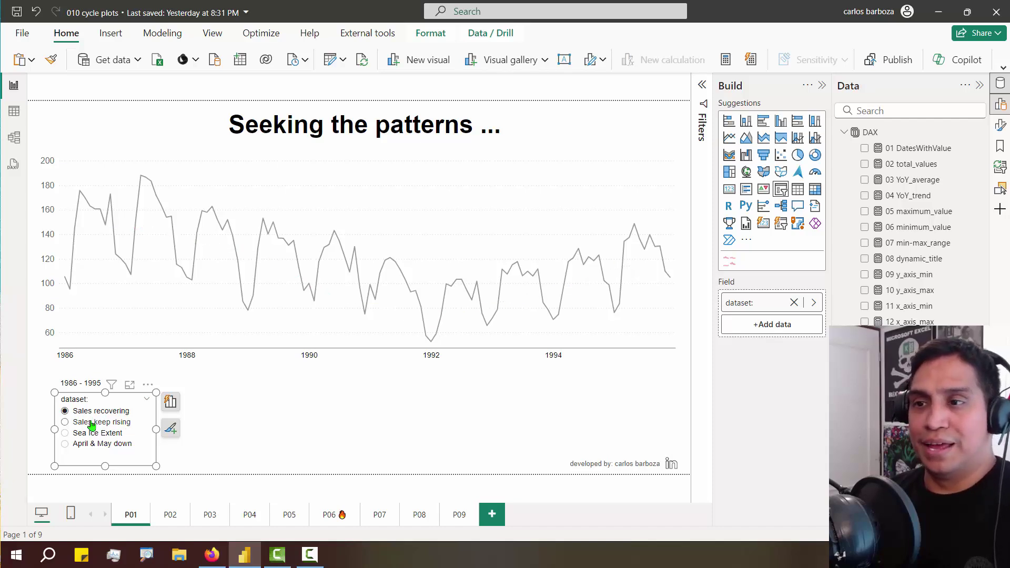
# Review the Sales keep rising dataset, then switch to Sea Ice Extent and draw its overall trend across the line chart
pyautogui.click(90, 422)
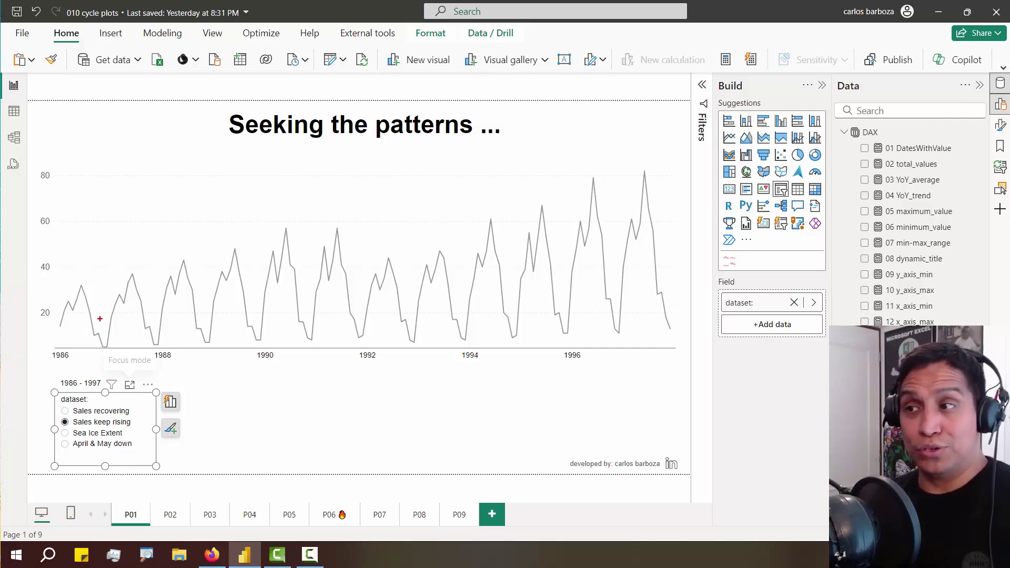
pyautogui.click(95, 434)
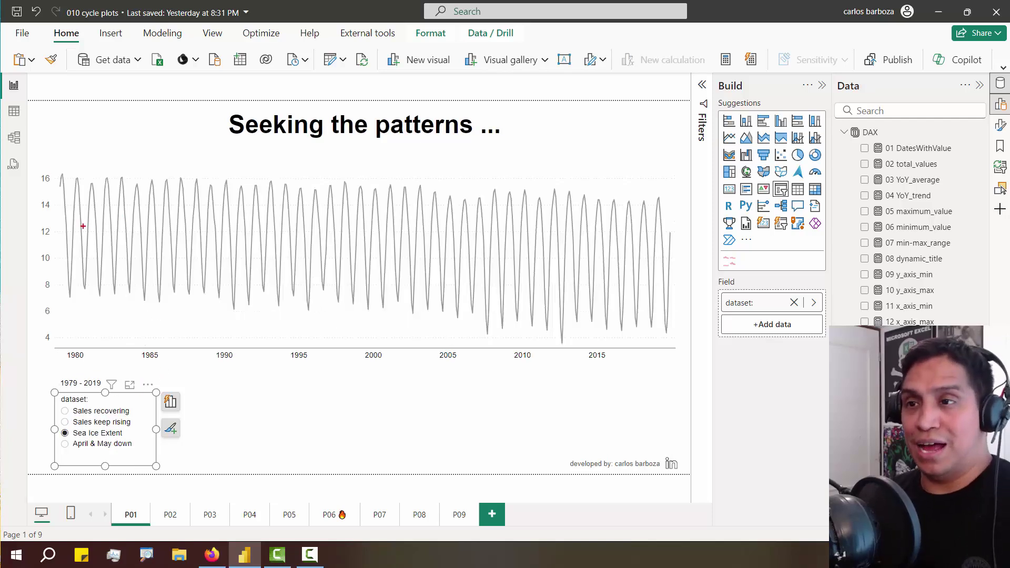
pyautogui.moveTo(74, 218); pyautogui.dragTo(653, 289)
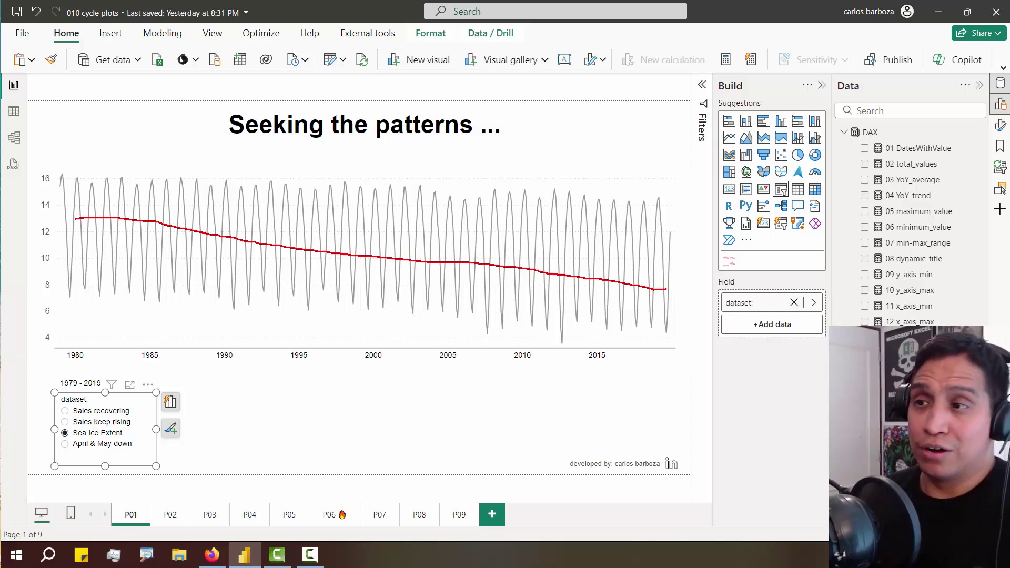
# Mark the low points of the Sea Ice Extent line from about 2003 to 2017 with arrows, and clear the marks
pyautogui.moveTo(414, 314); pyautogui.dragTo(429, 316)
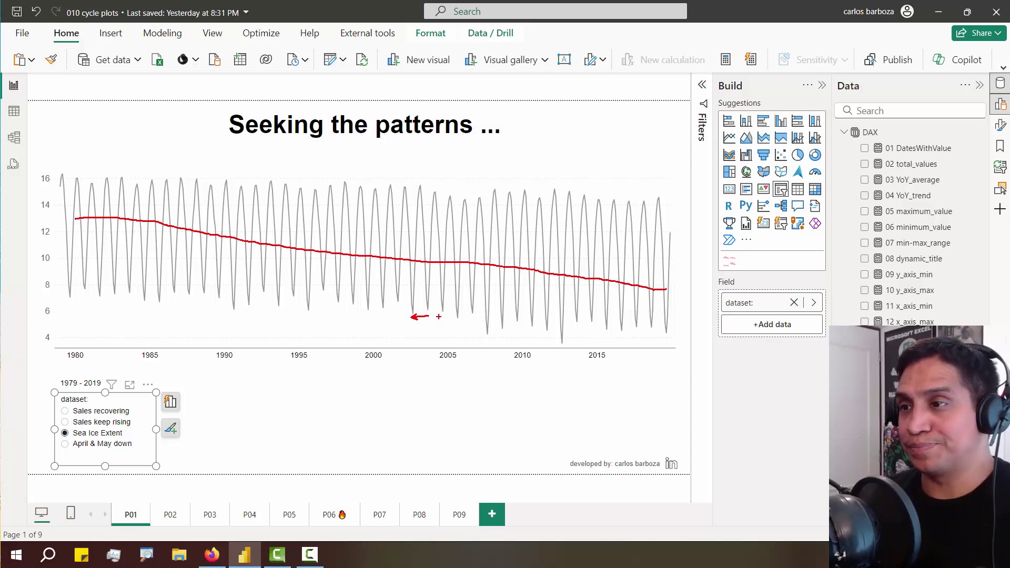
pyautogui.moveTo(427, 324)
pyautogui.mouseDown()
pyautogui.moveTo(443, 315)
pyautogui.moveTo(488, 337)
pyautogui.mouseUp()
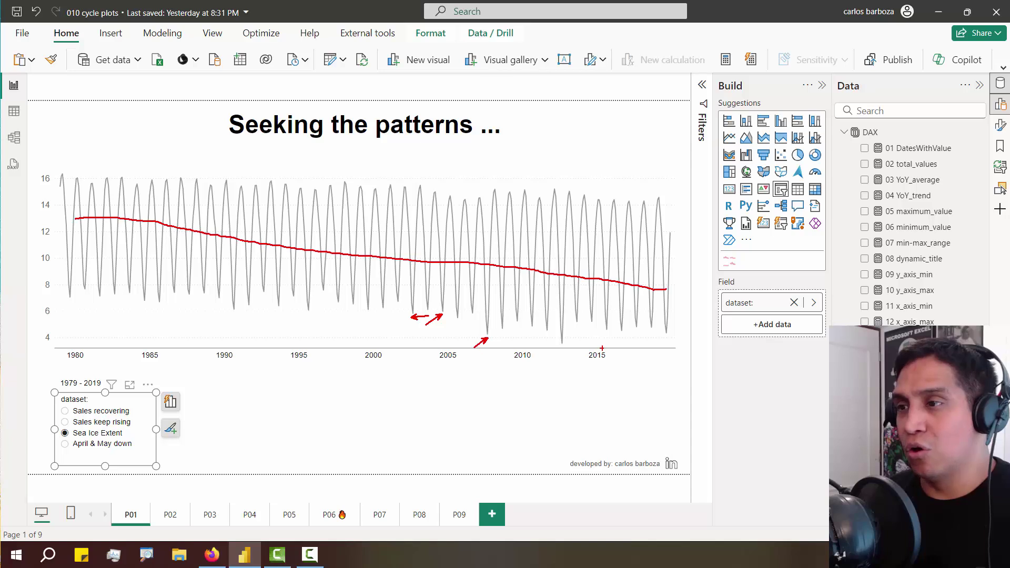
pyautogui.moveTo(561, 353)
pyautogui.mouseDown()
pyautogui.moveTo(551, 362)
pyautogui.moveTo(603, 334)
pyautogui.moveTo(623, 337)
pyautogui.mouseUp()
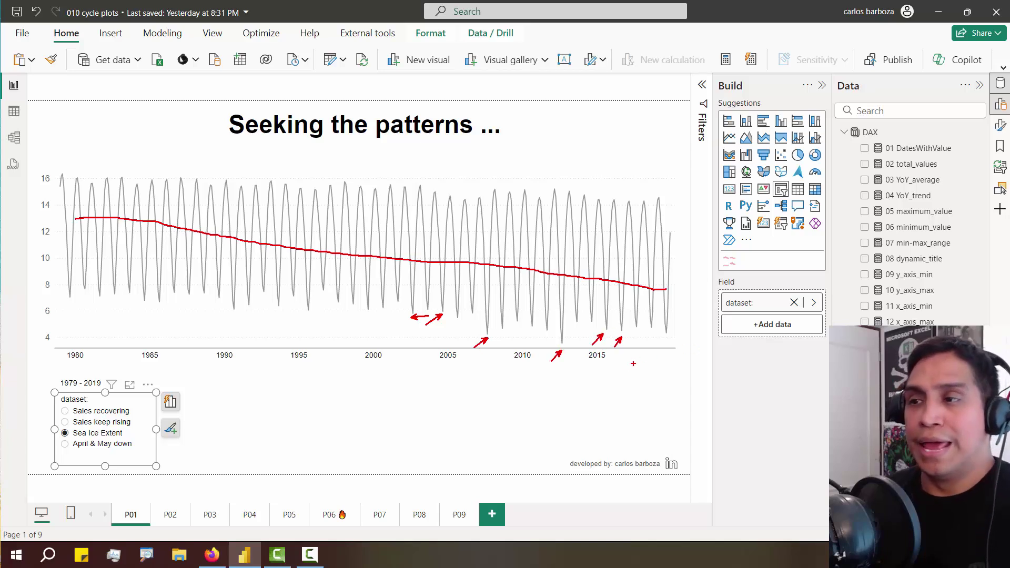
pyautogui.press('Escape')
# Show the April & May down dataset and mark its slicer option, the 2020 low and the 2020 peak with arrows
pyautogui.click(65, 445)
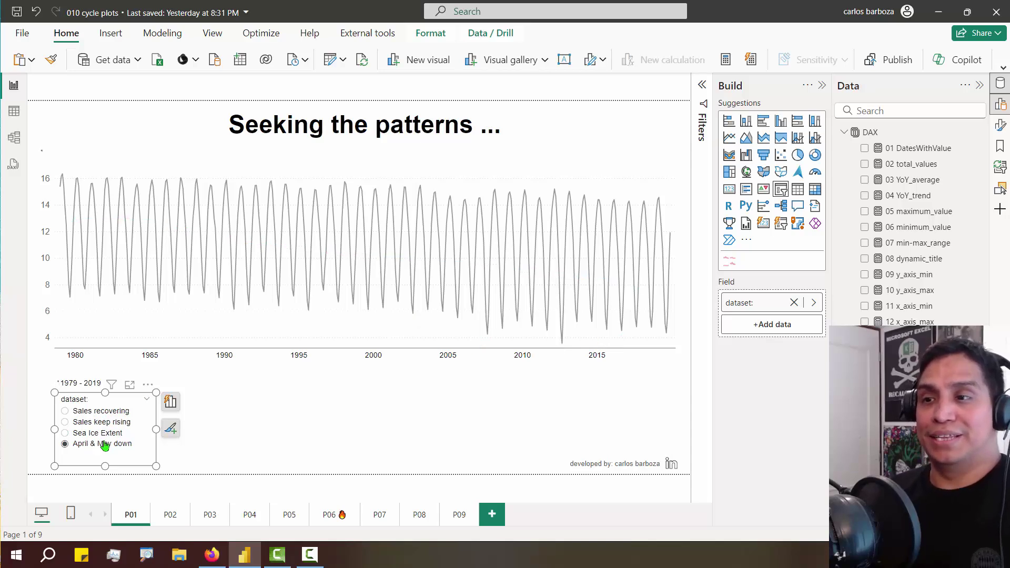
pyautogui.moveTo(167, 435); pyautogui.dragTo(140, 446)
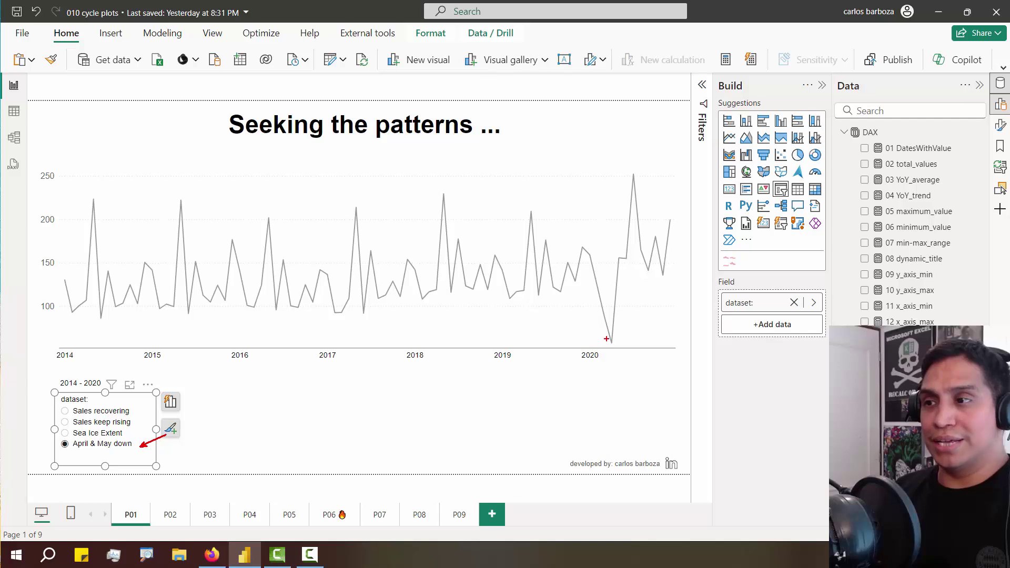
pyautogui.moveTo(606, 338); pyautogui.dragTo(562, 341)
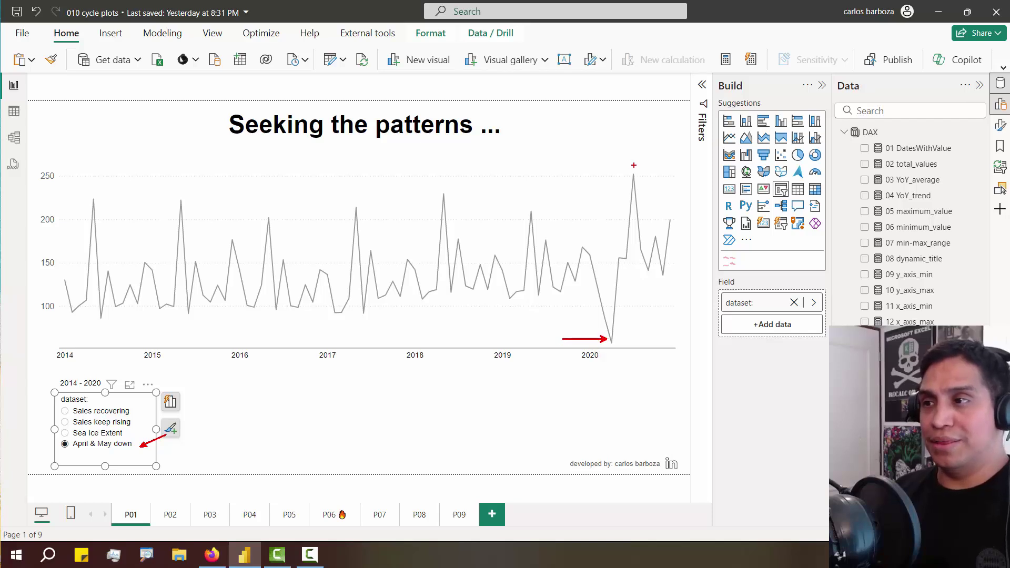
pyautogui.moveTo(634, 165); pyautogui.dragTo(652, 152)
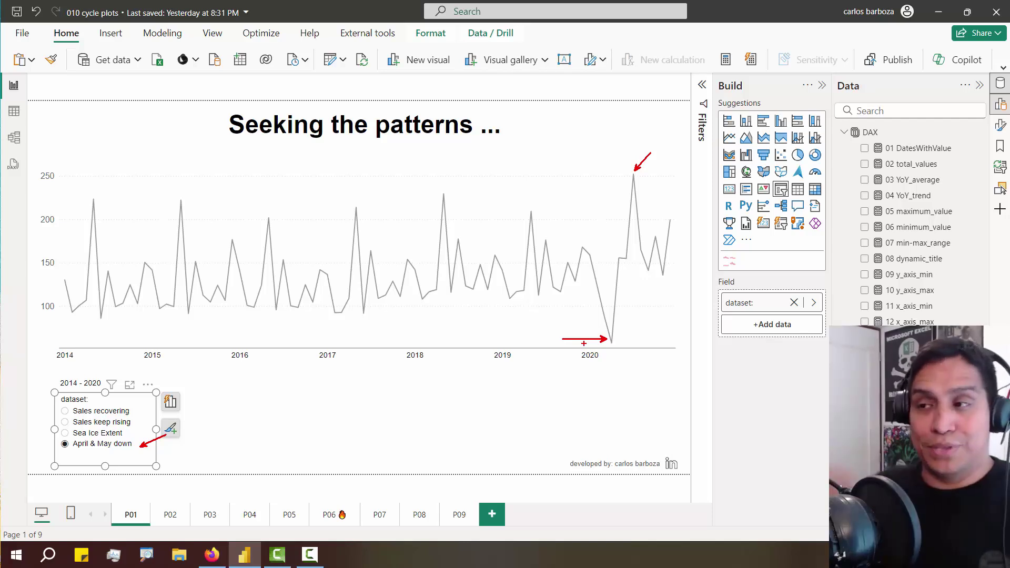
pyautogui.moveTo(612, 343); pyautogui.dragTo(661, 356)
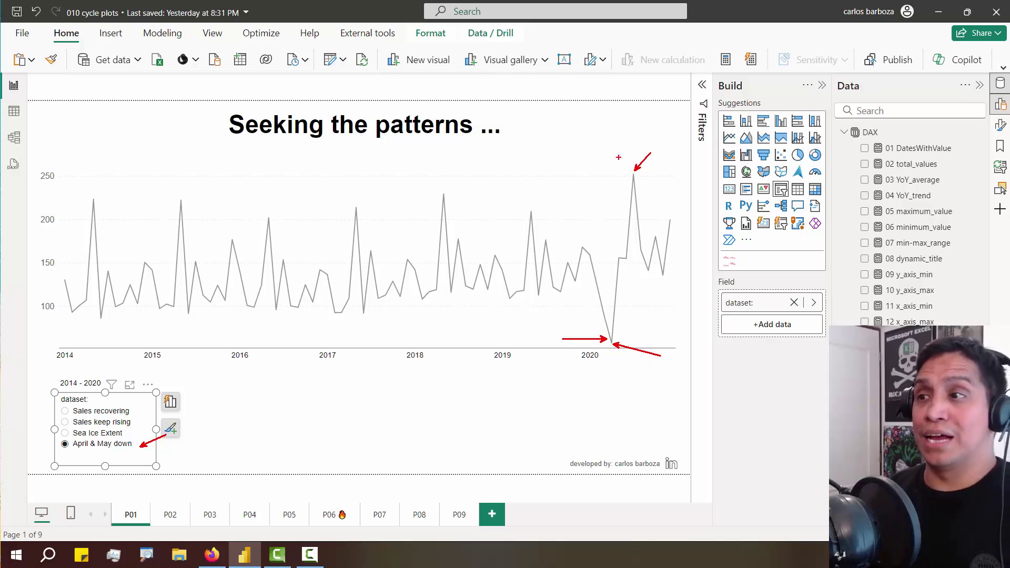
pyautogui.moveTo(628, 173); pyautogui.dragTo(588, 143)
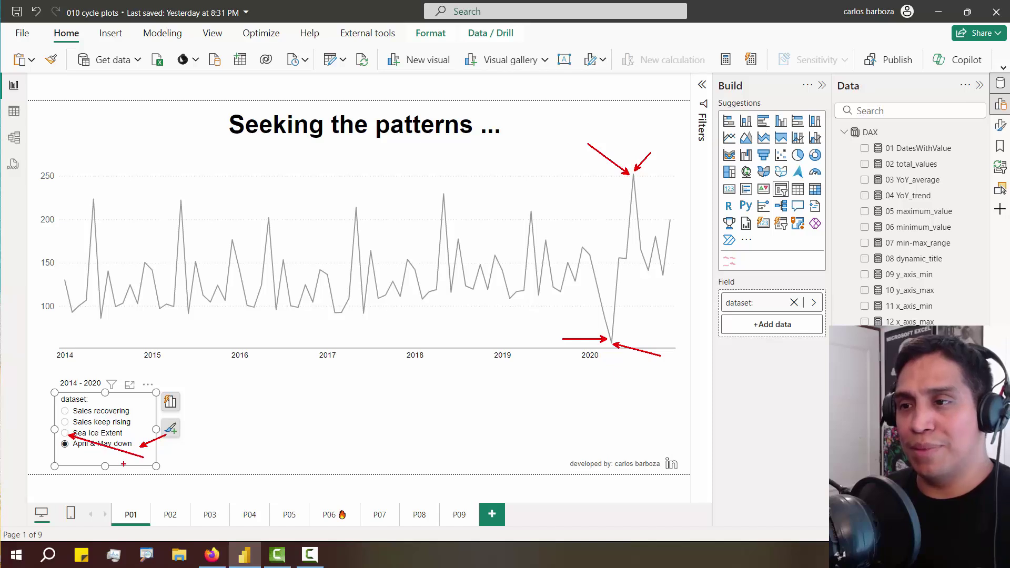
# Box the April & May down option, link it to the chart, and point arrows at the cycles from 2014 to 2019
pyautogui.moveTo(69, 438)
pyautogui.mouseDown()
pyautogui.moveTo(137, 451)
pyautogui.moveTo(209, 327)
pyautogui.moveTo(216, 337)
pyautogui.mouseUp()
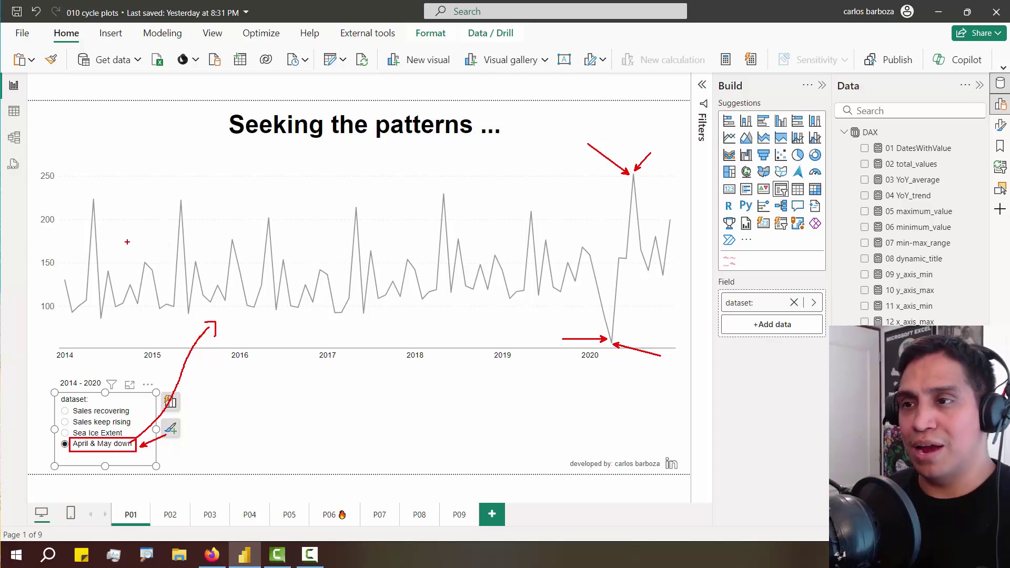
pyautogui.moveTo(129, 241); pyautogui.dragTo(210, 192)
pyautogui.moveTo(240, 228); pyautogui.dragTo(376, 174)
pyautogui.moveTo(374, 234); pyautogui.dragTo(478, 159)
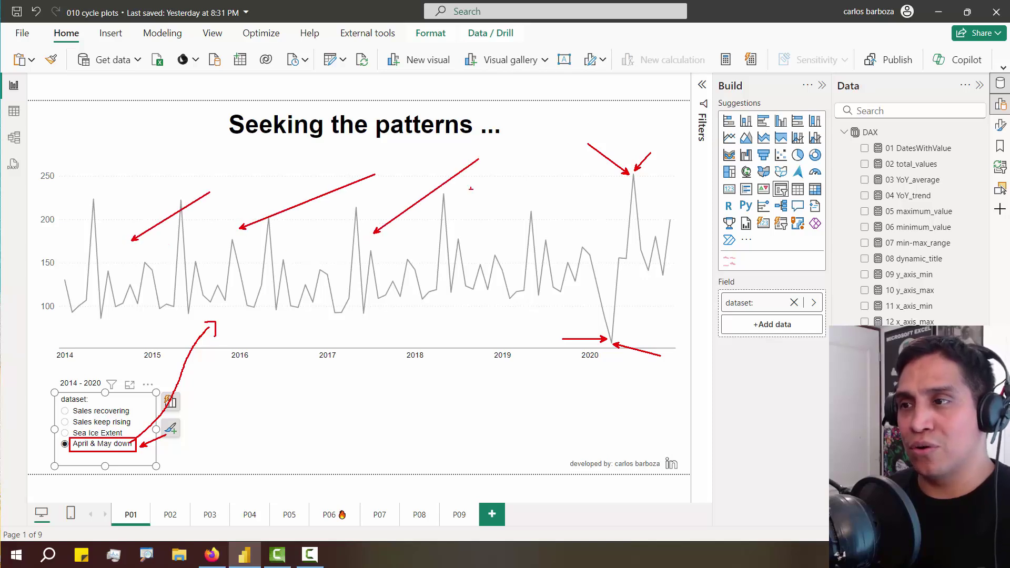
pyautogui.moveTo(470, 221); pyautogui.dragTo(547, 171)
pyautogui.moveTo(556, 221); pyautogui.dragTo(595, 176)
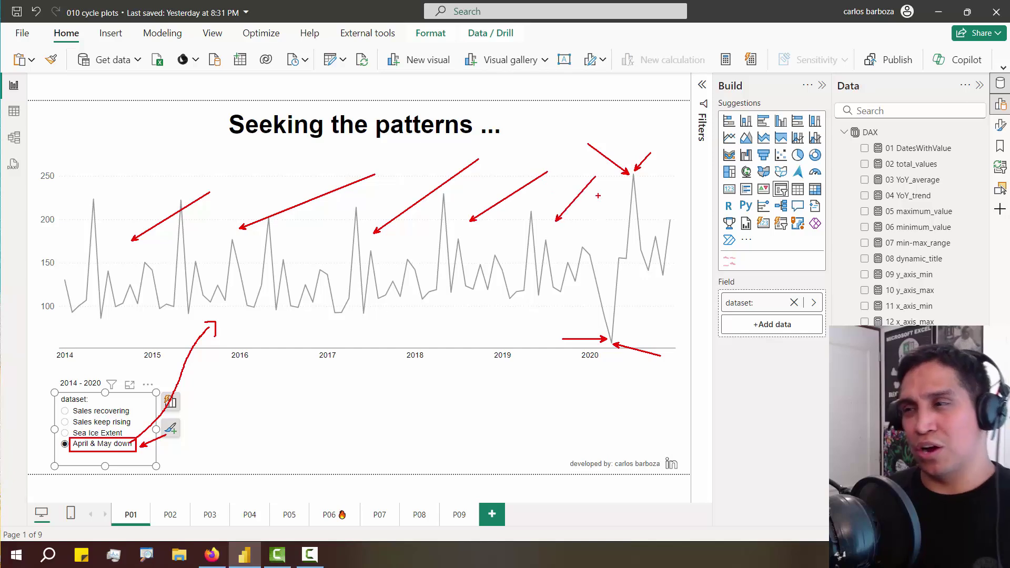
# Trace the overall trend across the April & May down line chart and clear all marks
pyautogui.moveTo(210, 278)
pyautogui.mouseDown()
pyautogui.moveTo(512, 268)
pyautogui.moveTo(646, 235)
pyautogui.mouseUp()
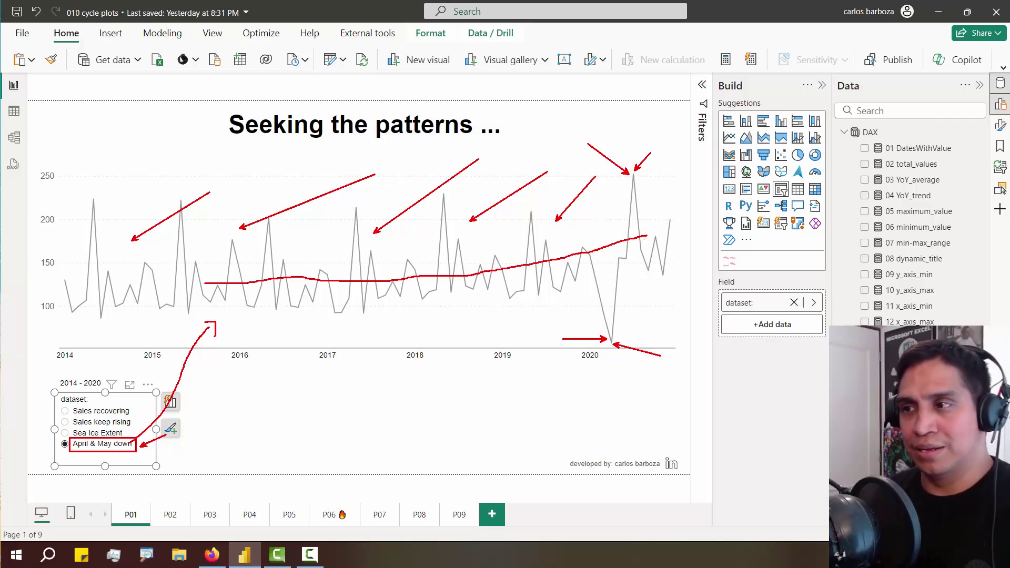
pyautogui.moveTo(78, 202)
pyautogui.mouseDown()
pyautogui.moveTo(367, 305)
pyautogui.moveTo(456, 304)
pyautogui.mouseUp()
pyautogui.press('Escape')
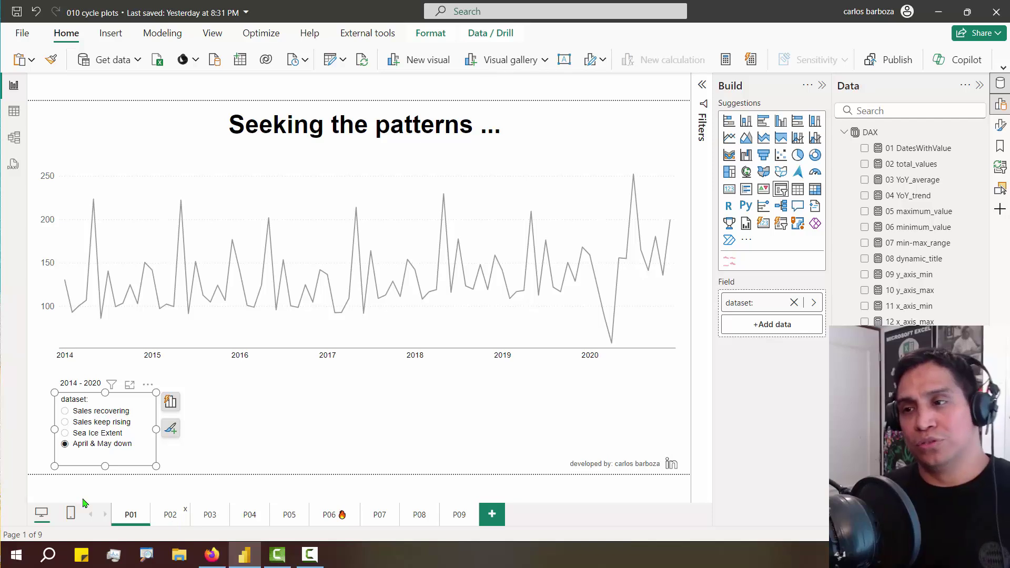
# Show the Sales recovering dataset, box its first three yearly cycles, point arrows at them and at 1990, and clear the marks
pyautogui.click(65, 410)
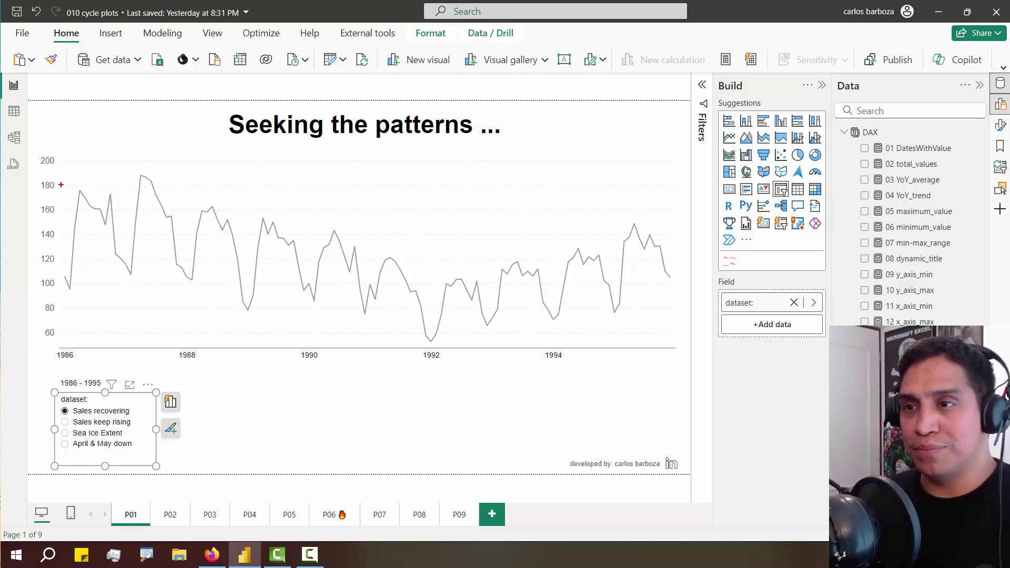
pyautogui.moveTo(62, 180); pyautogui.dragTo(119, 288)
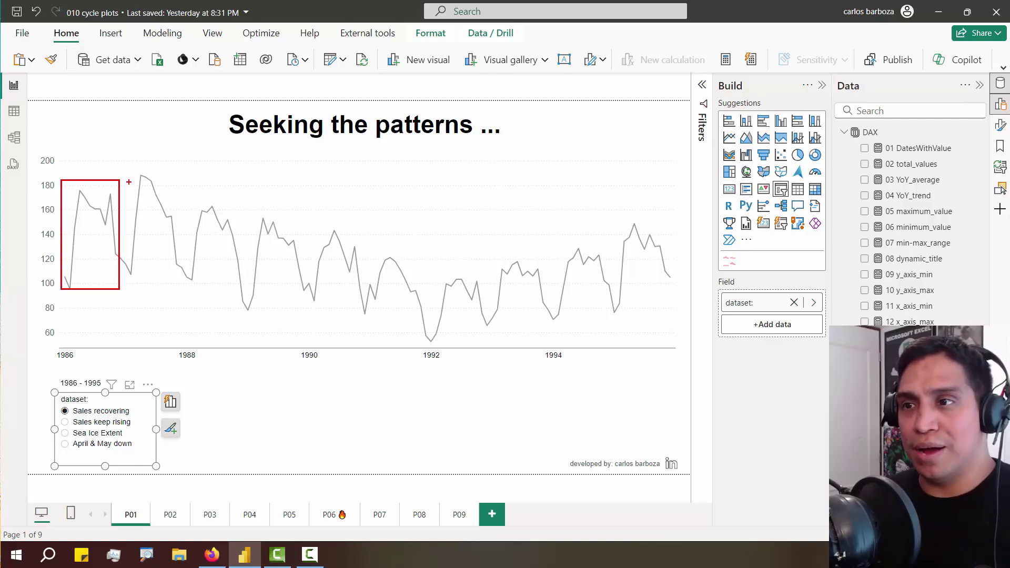
pyautogui.moveTo(119, 174)
pyautogui.mouseDown()
pyautogui.moveTo(158, 248)
pyautogui.moveTo(164, 286)
pyautogui.mouseUp()
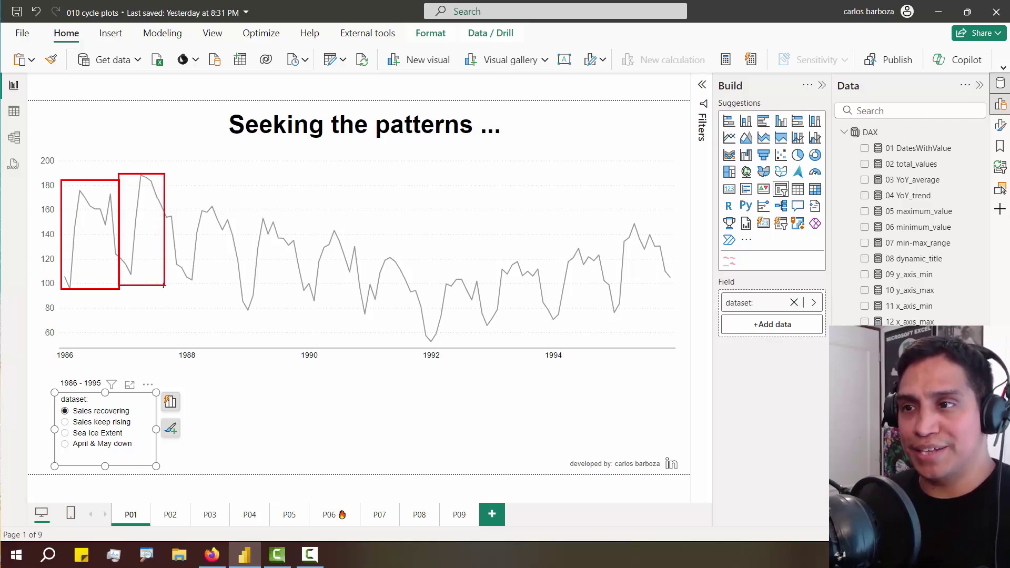
pyautogui.moveTo(174, 210)
pyautogui.mouseDown()
pyautogui.moveTo(239, 297)
pyautogui.moveTo(235, 347)
pyautogui.mouseUp()
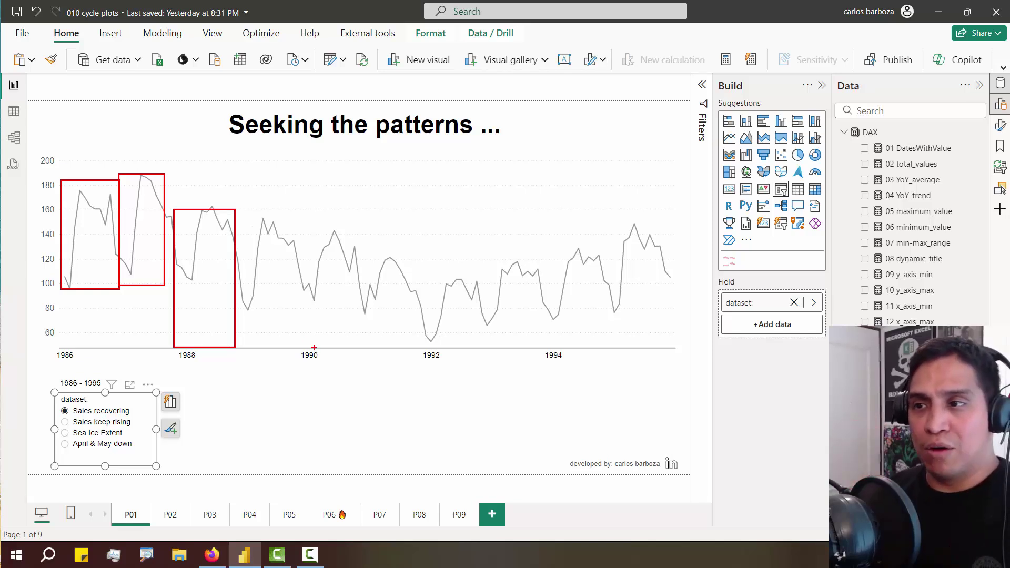
pyautogui.moveTo(320, 362); pyautogui.dragTo(346, 383)
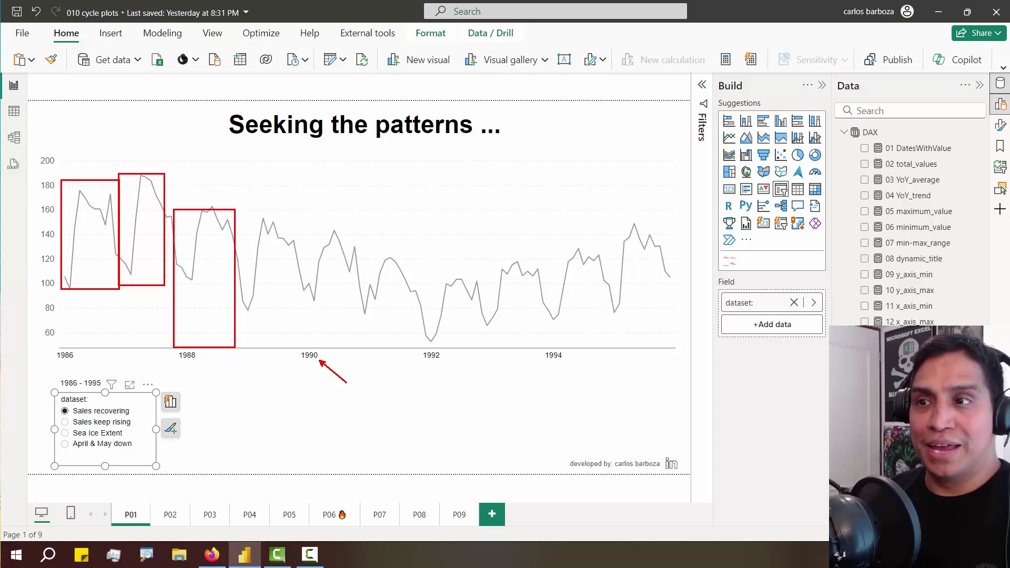
pyautogui.moveTo(90, 195)
pyautogui.mouseDown()
pyautogui.moveTo(108, 153)
pyautogui.moveTo(179, 143)
pyautogui.mouseUp()
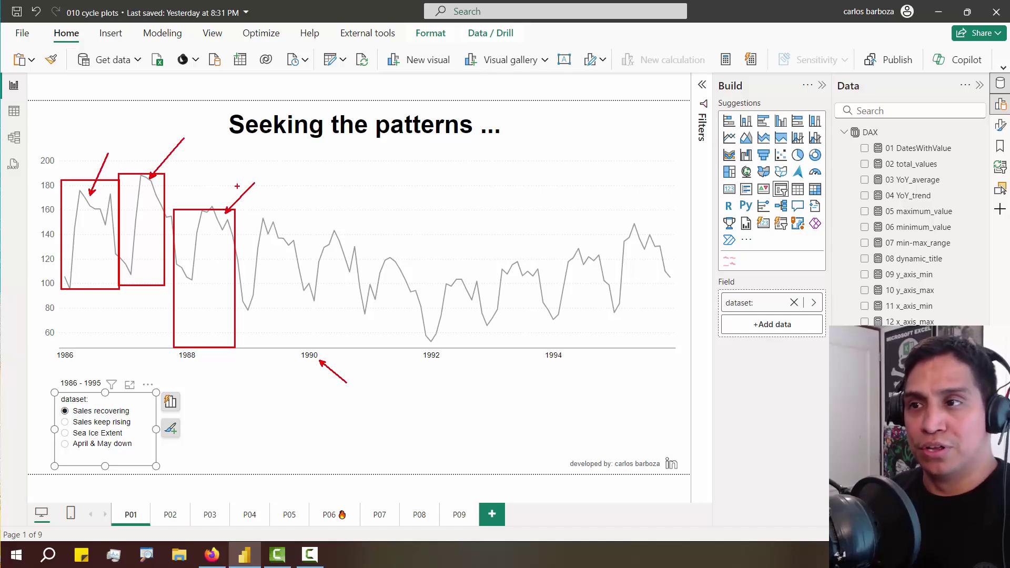
pyautogui.press('Escape')
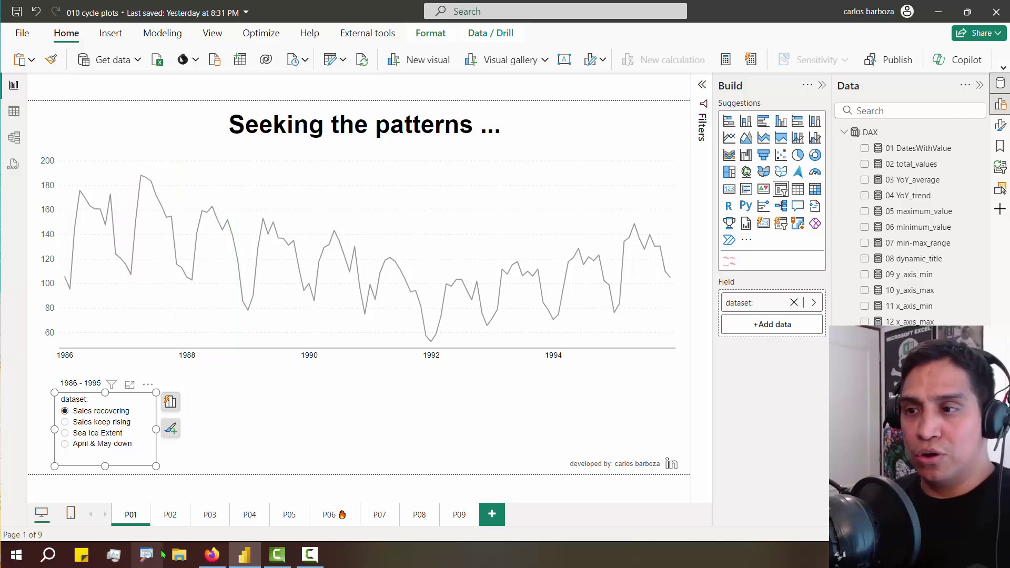
# Open page P02, point arrows at several yearly lines, box the year legend, and clear the marks
pyautogui.click(170, 516)
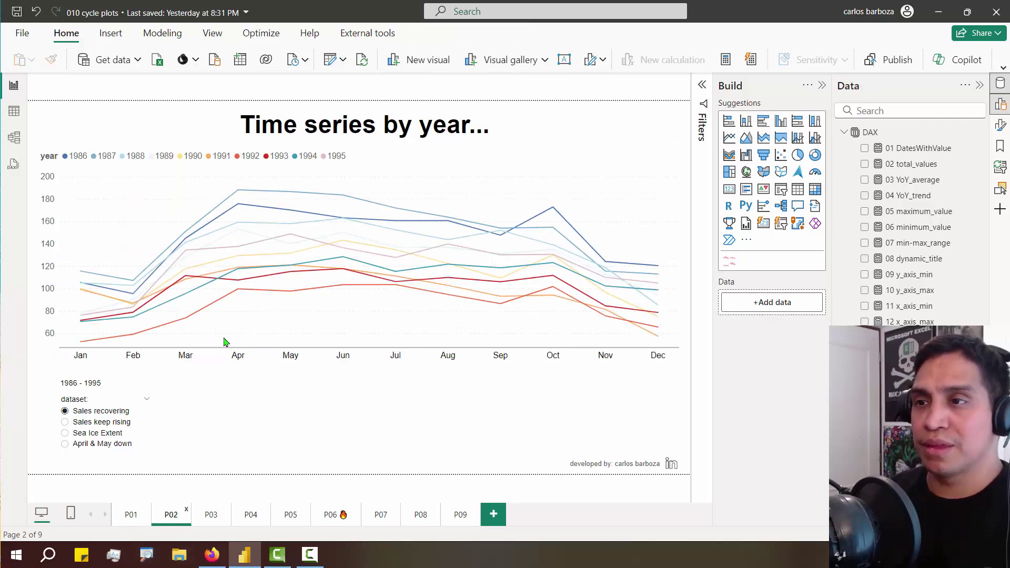
pyautogui.click(235, 366)
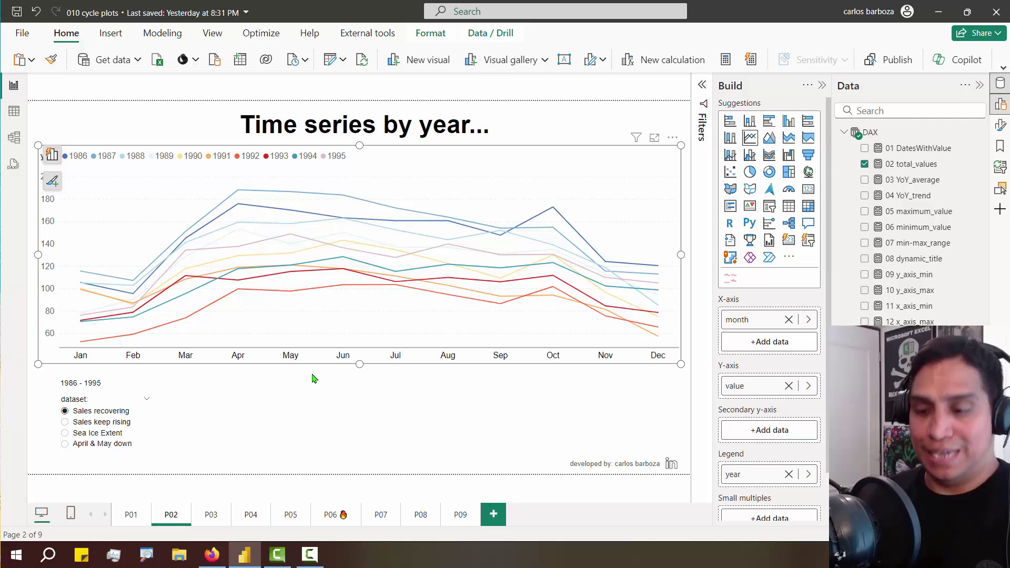
pyautogui.click(285, 440)
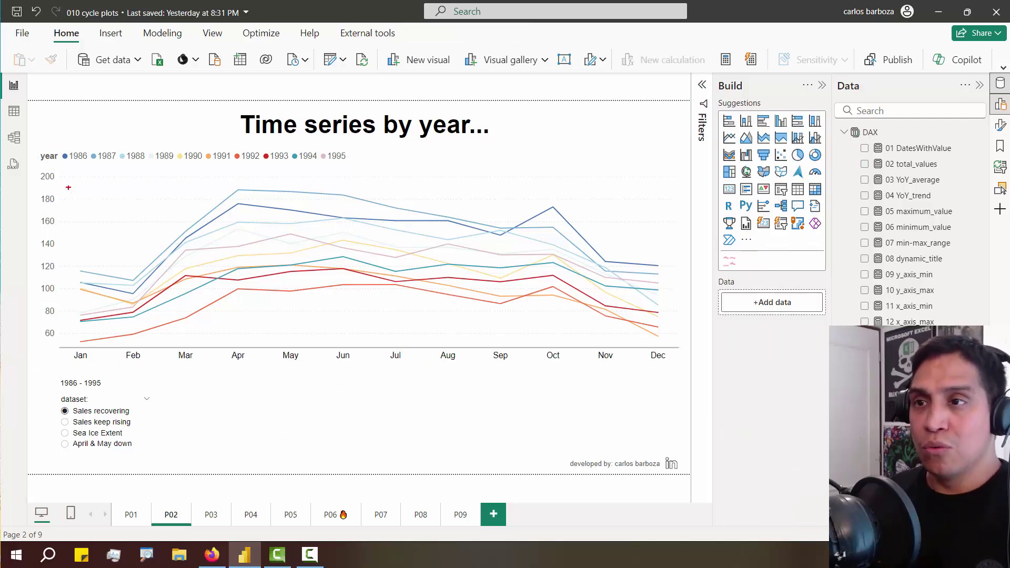
pyautogui.moveTo(186, 219); pyautogui.dragTo(172, 186)
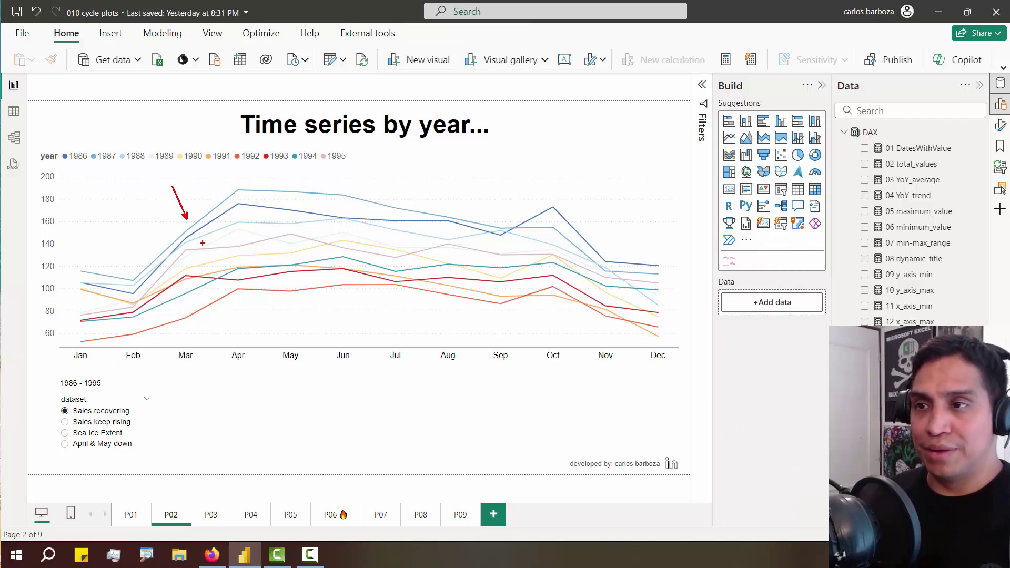
pyautogui.moveTo(202, 243)
pyautogui.mouseDown()
pyautogui.moveTo(246, 288)
pyautogui.moveTo(252, 311)
pyautogui.mouseUp()
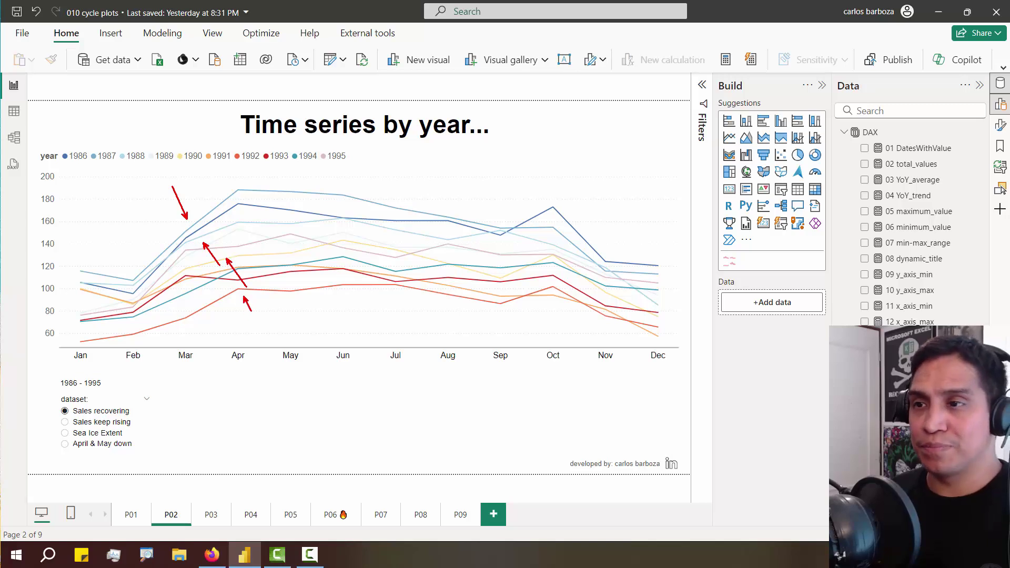
pyautogui.moveTo(58, 145); pyautogui.dragTo(352, 166)
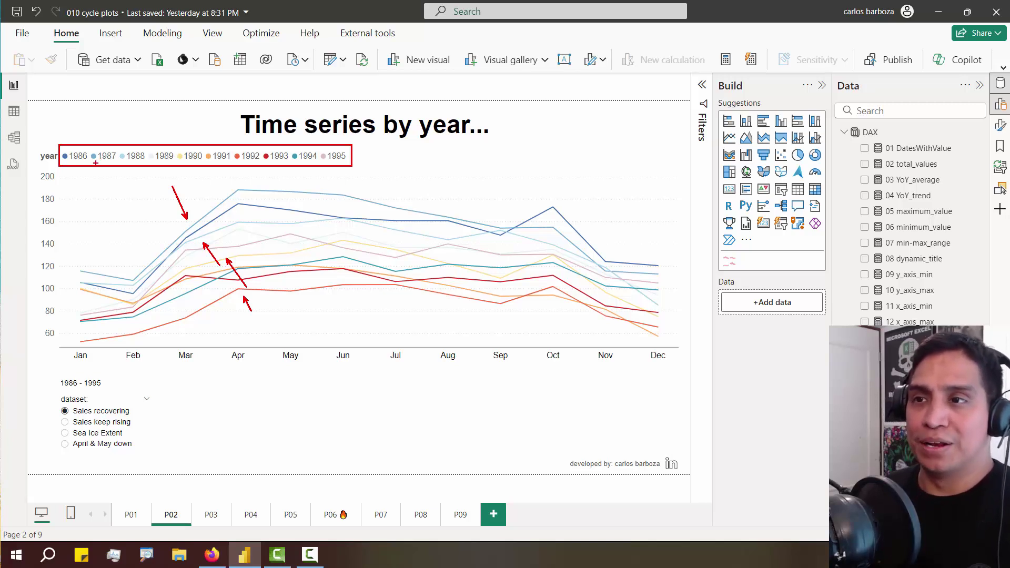
pyautogui.press('Escape')
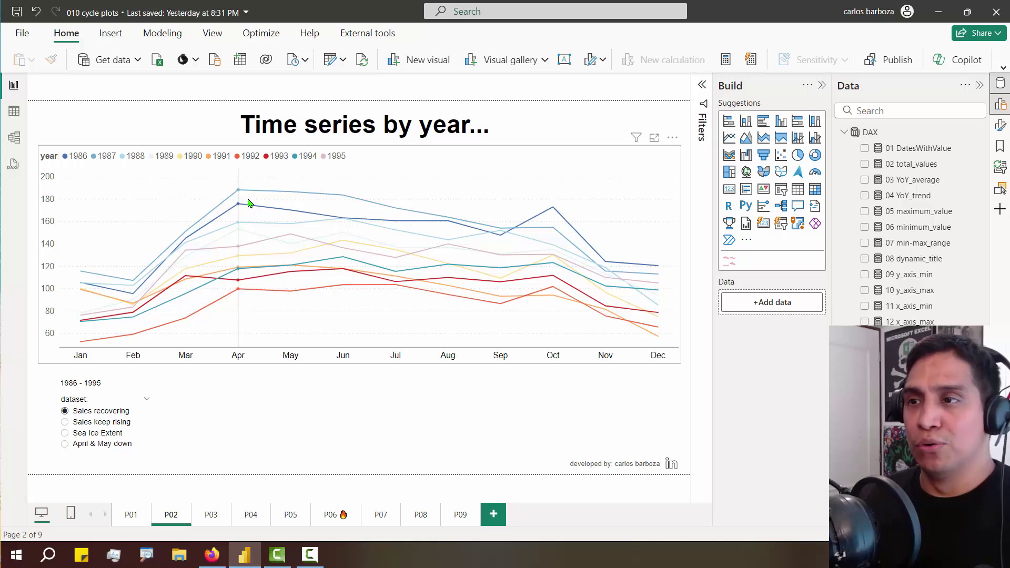
# Mark the 1986 line with an arrow, box its legend entry, and clear the marks
pyautogui.moveTo(289, 202); pyautogui.dragTo(333, 177)
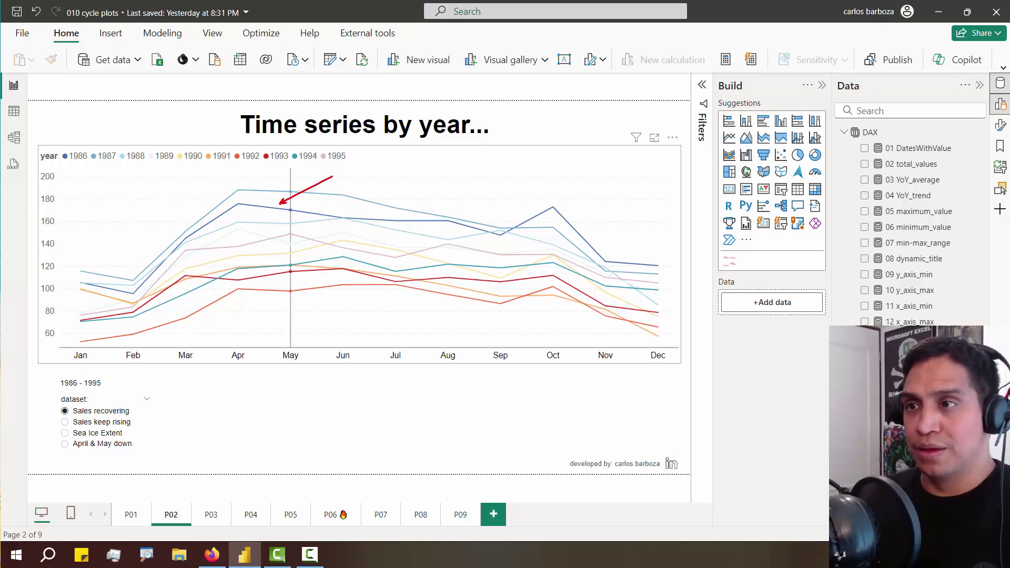
pyautogui.moveTo(56, 145); pyautogui.dragTo(87, 163)
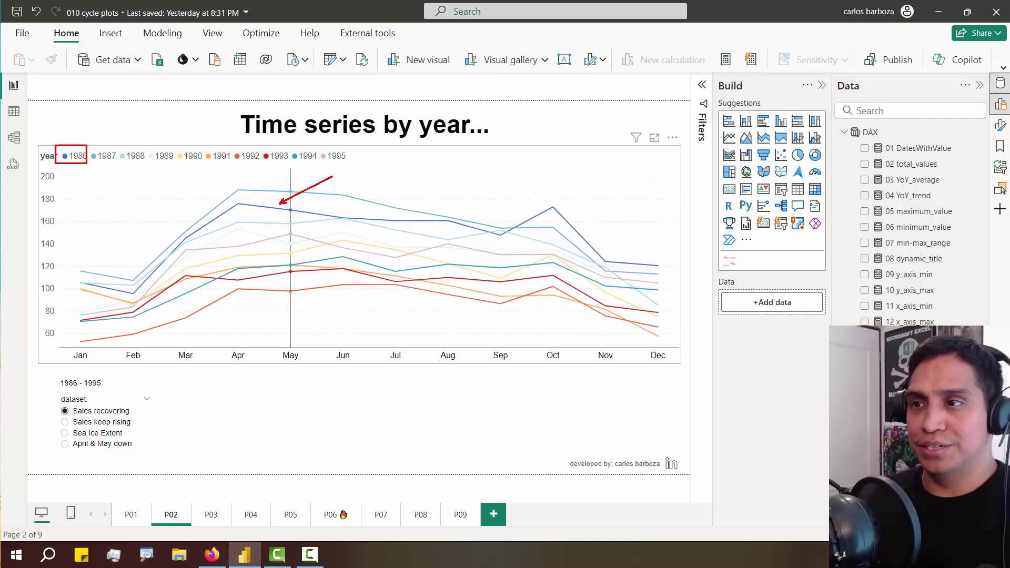
pyautogui.press('Escape')
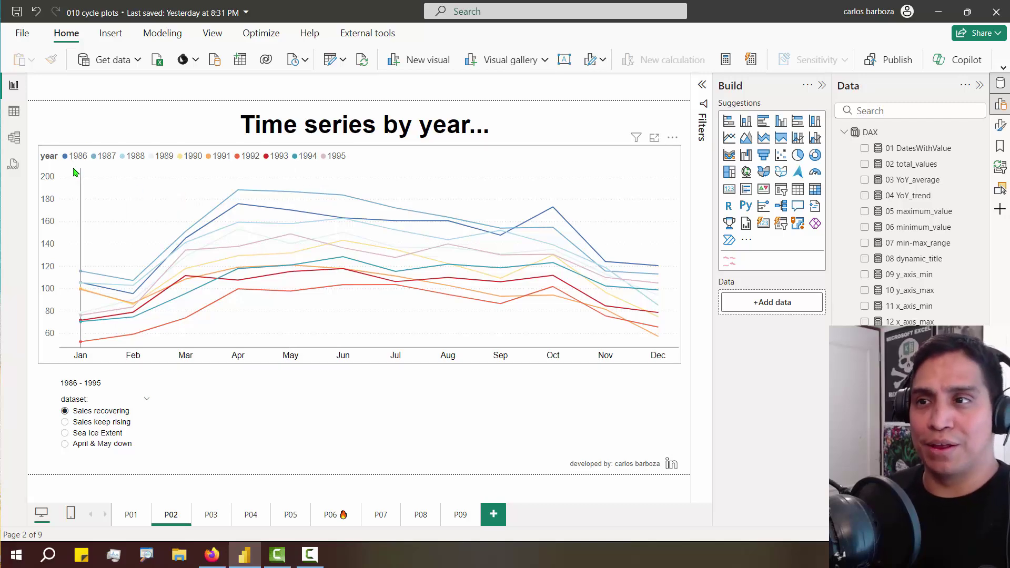
# Highlight the 1986 series, box the year legend and month axis, draw strokes from the legend towards the lines, and clear the marks
pyautogui.click(78, 162)
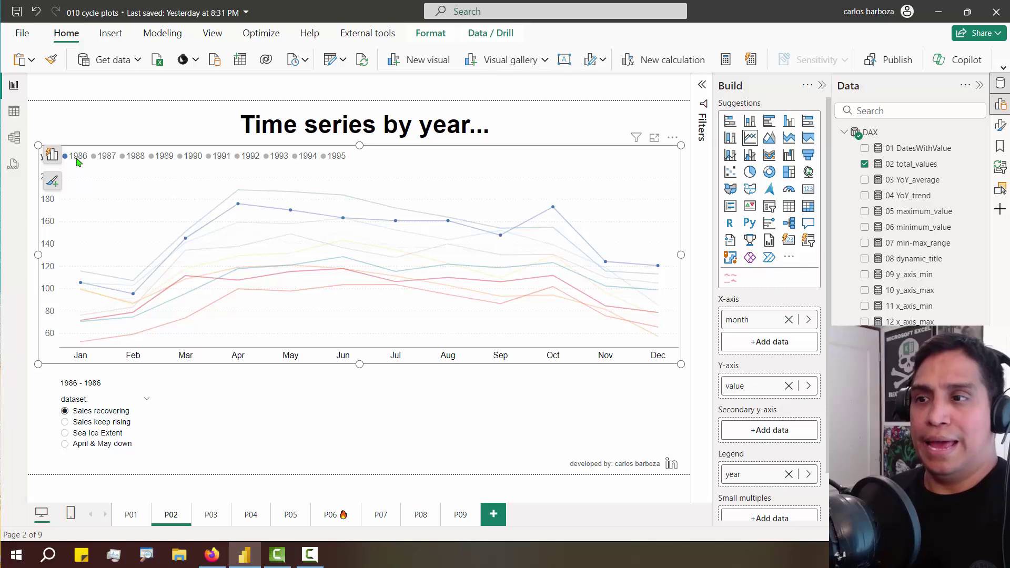
pyautogui.moveTo(137, 168)
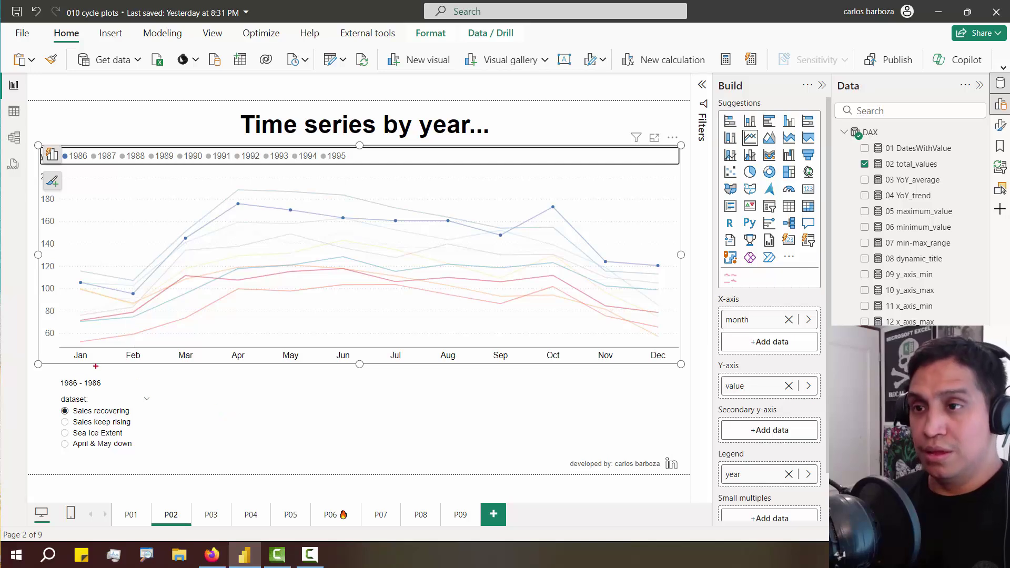
pyautogui.moveTo(70, 346); pyautogui.dragTo(667, 363)
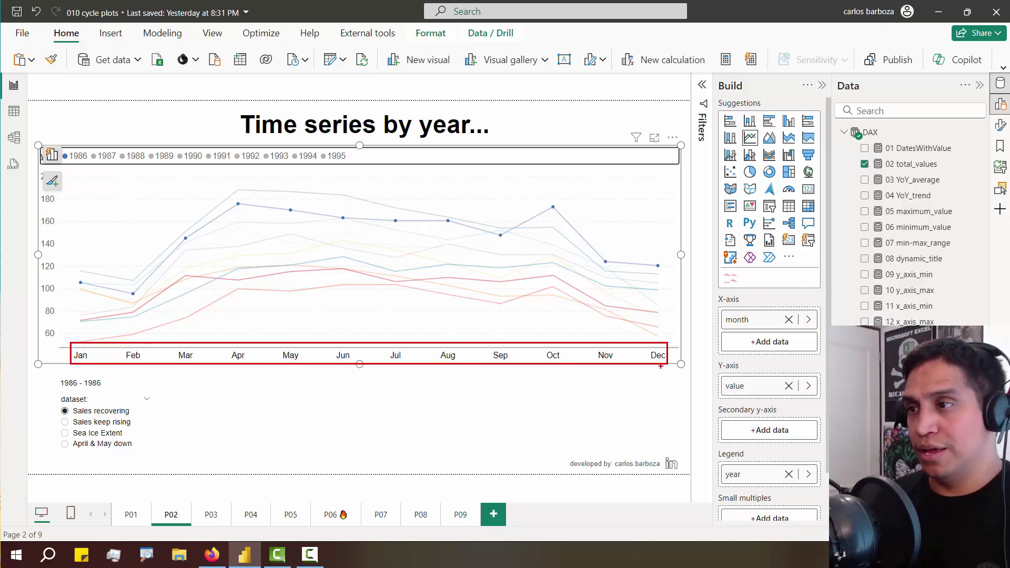
pyautogui.moveTo(73, 165); pyautogui.dragTo(141, 274)
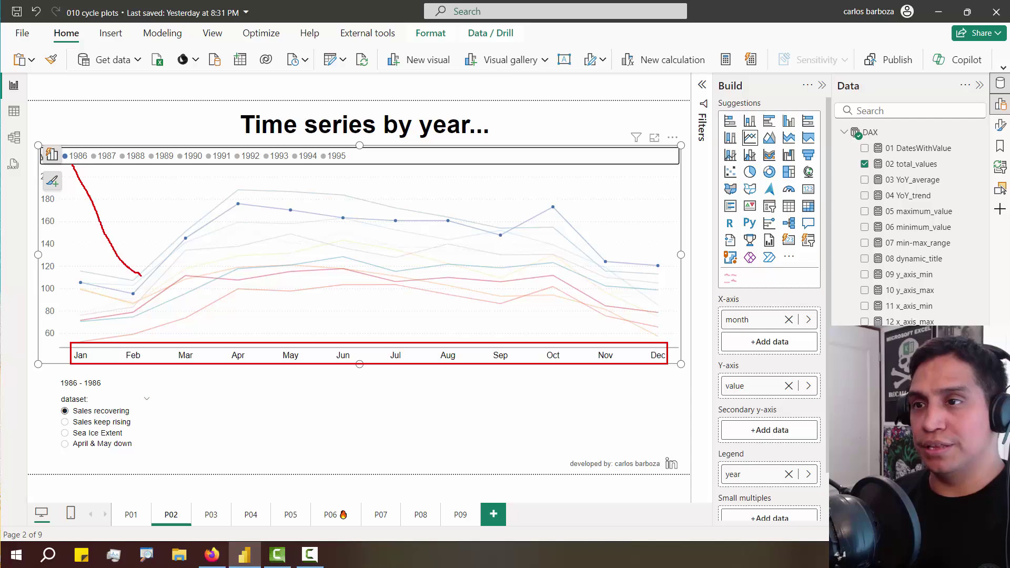
pyautogui.moveTo(105, 165)
pyautogui.mouseDown()
pyautogui.moveTo(154, 251)
pyautogui.moveTo(178, 273)
pyautogui.mouseUp()
pyautogui.moveTo(163, 165); pyautogui.dragTo(220, 274)
pyautogui.press('Escape')
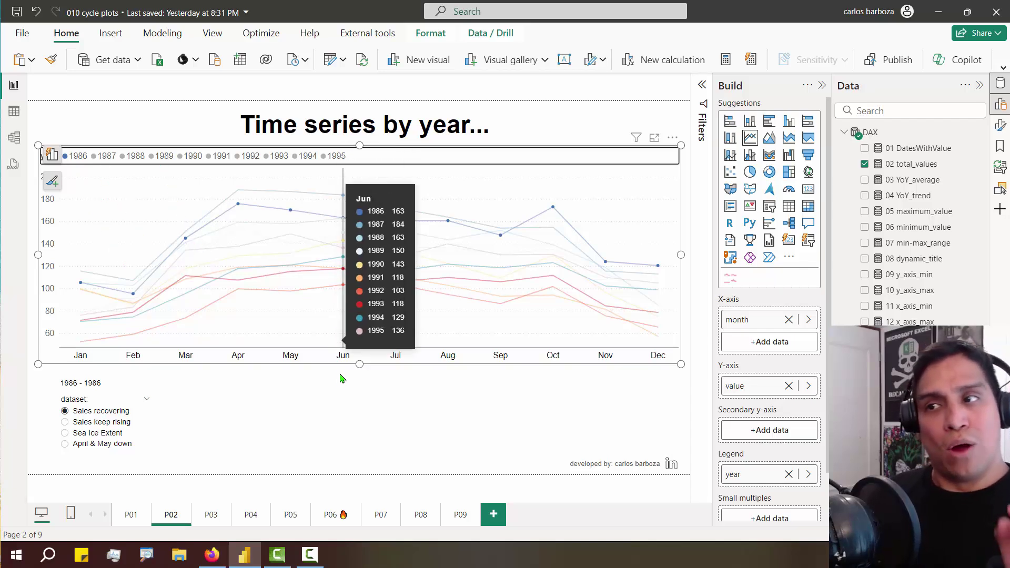
# Remove the 1986 highlight so all yearly lines show at full strength, and deselect the chart
pyautogui.click(78, 156)
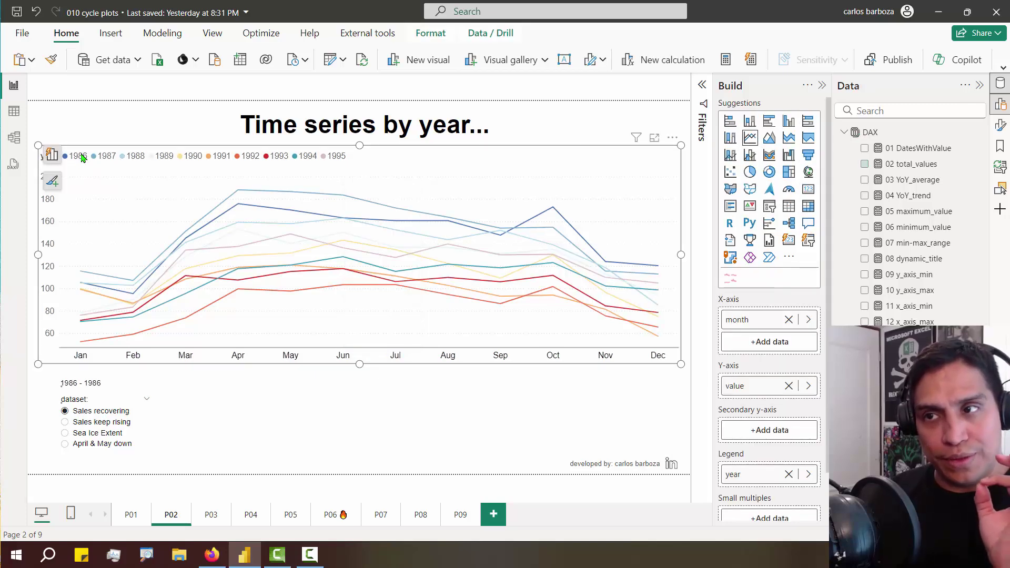
pyautogui.click(83, 158)
pyautogui.click(152, 246)
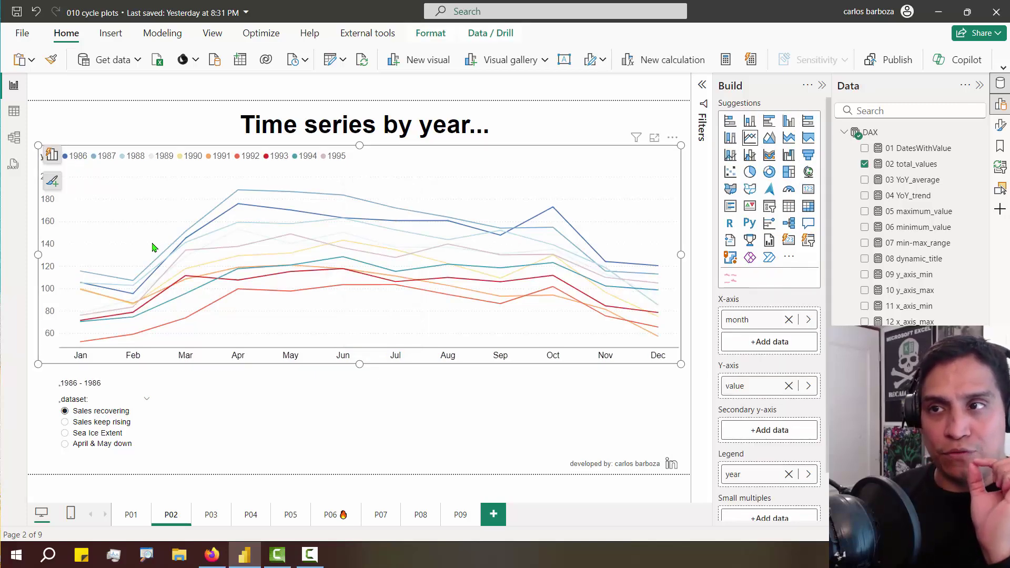
pyautogui.click(223, 421)
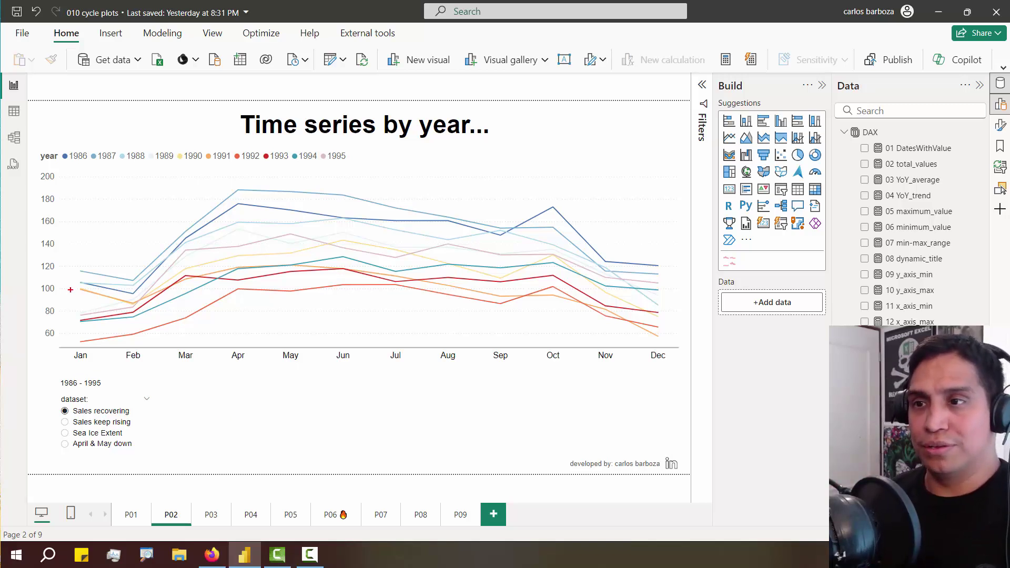
# Box the January and April values and trace the yearly lines between them with several strokes
pyautogui.moveTo(75, 267); pyautogui.dragTo(100, 364)
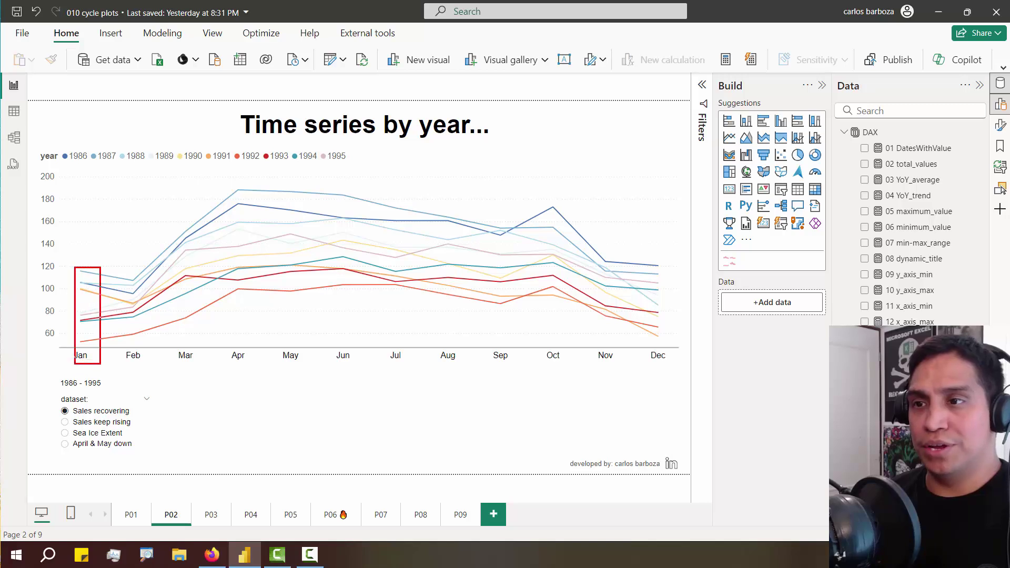
pyautogui.moveTo(228, 182); pyautogui.dragTo(244, 302)
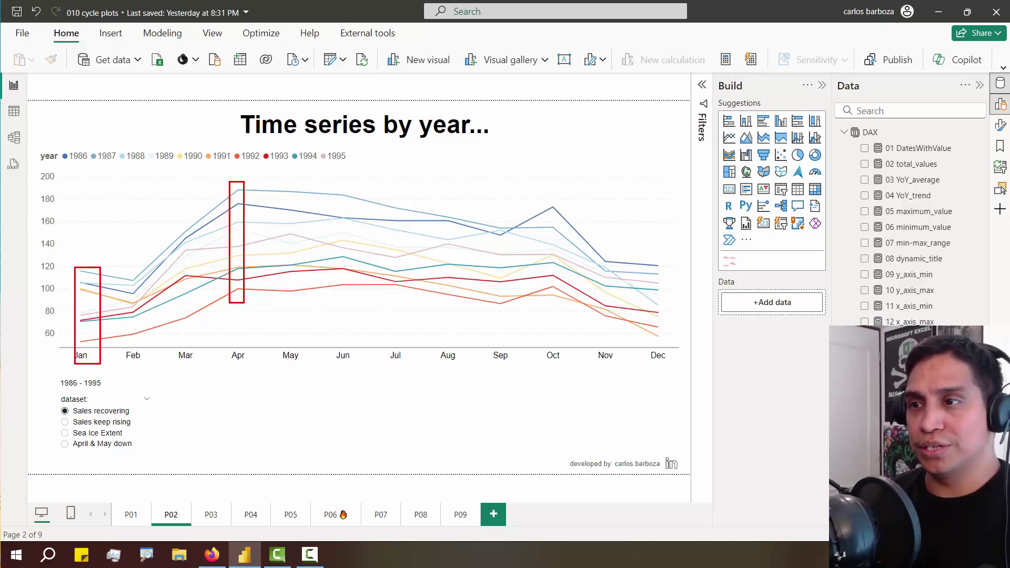
pyautogui.moveTo(105, 277); pyautogui.dragTo(204, 214)
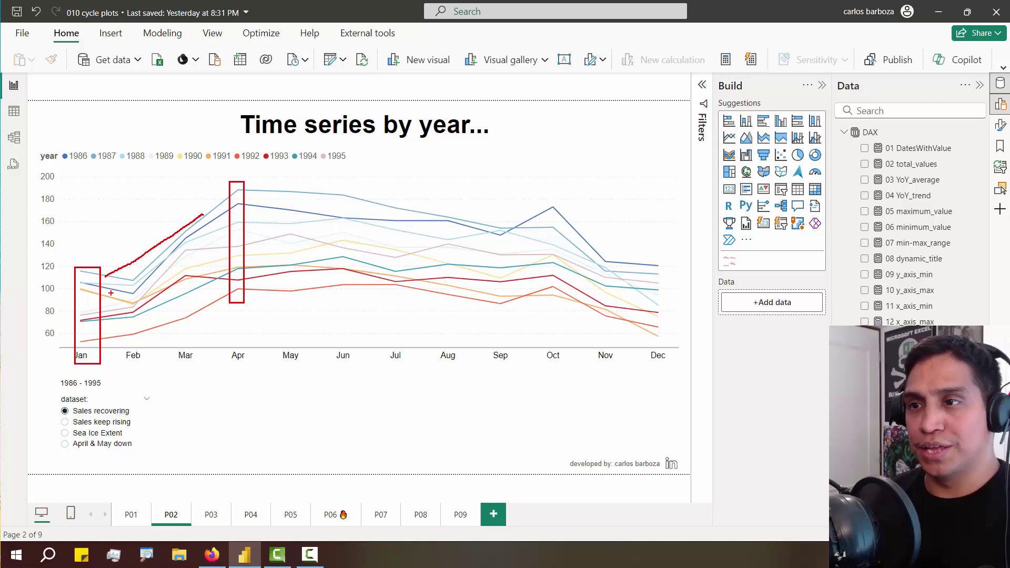
pyautogui.moveTo(112, 293); pyautogui.dragTo(213, 228)
pyautogui.moveTo(111, 304); pyautogui.dragTo(221, 249)
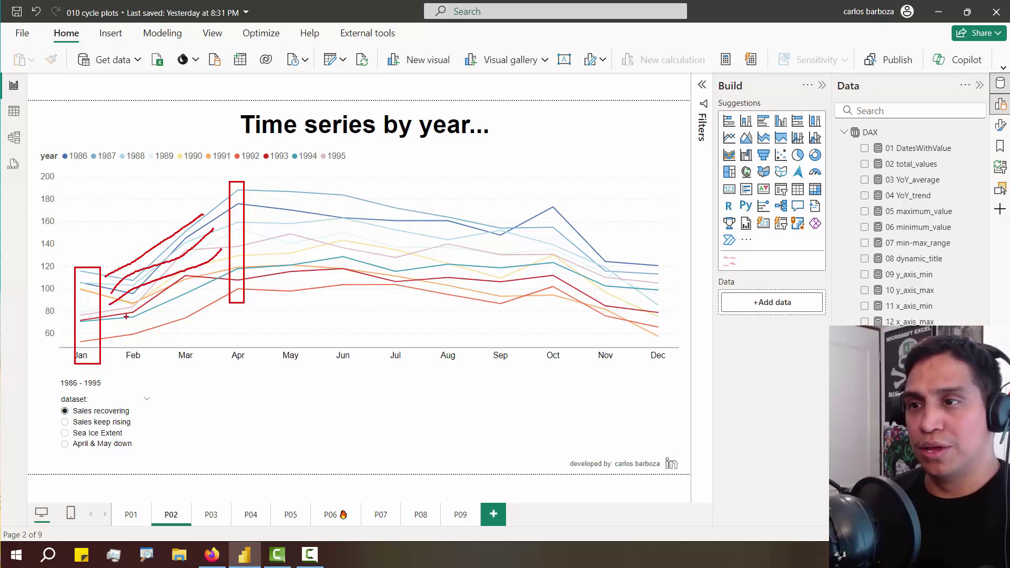
pyautogui.moveTo(126, 316); pyautogui.dragTo(210, 278)
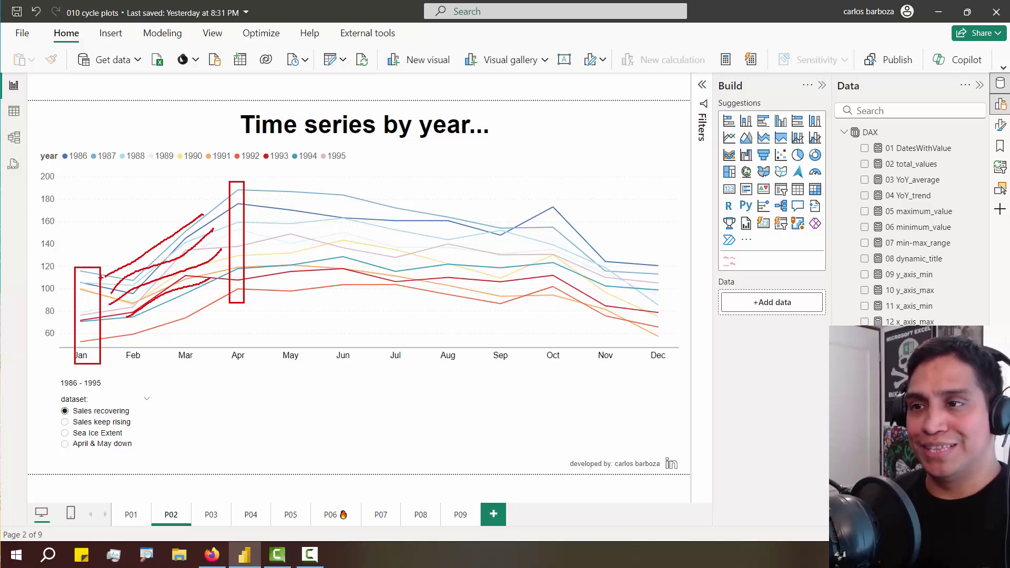
pyautogui.moveTo(104, 272)
pyautogui.mouseDown()
pyautogui.moveTo(129, 291)
pyautogui.moveTo(127, 316)
pyautogui.moveTo(229, 246)
pyautogui.mouseUp()
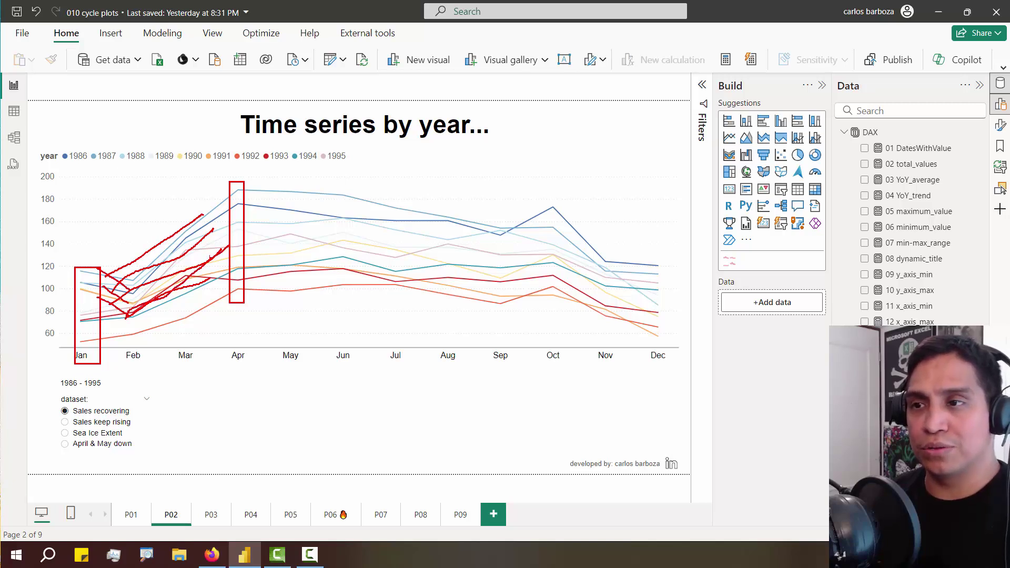
pyautogui.moveTo(167, 245); pyautogui.dragTo(221, 201)
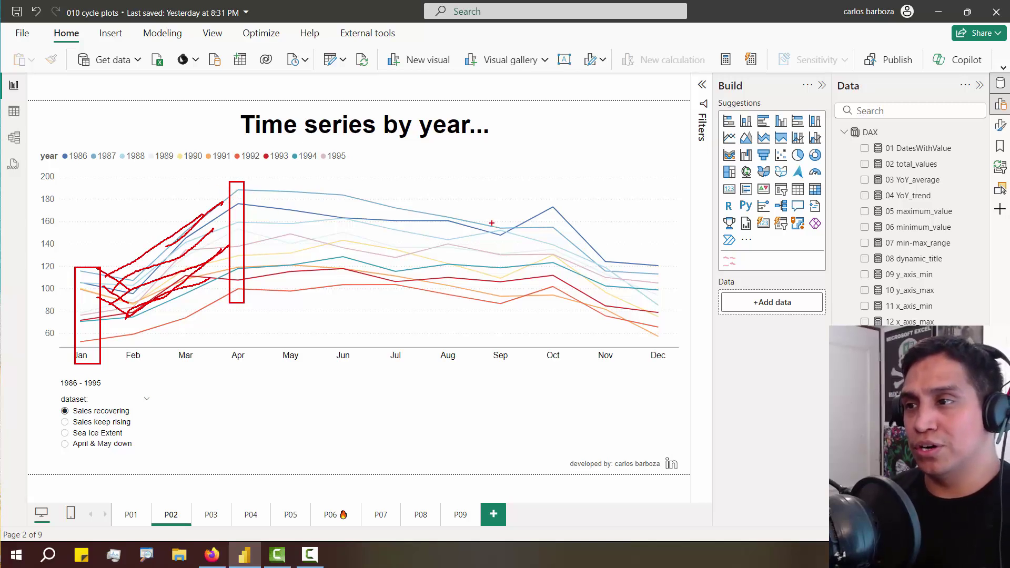
# Box the September values and trace the yearly lines between April and September with several strokes
pyautogui.moveTo(490, 221)
pyautogui.mouseDown()
pyautogui.moveTo(520, 291)
pyautogui.moveTo(509, 322)
pyautogui.mouseUp()
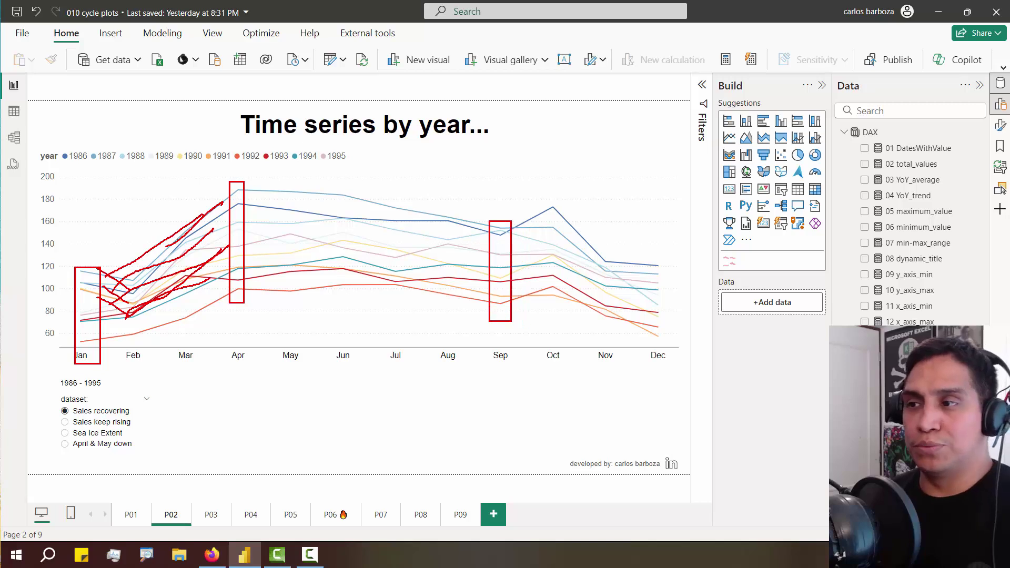
pyautogui.moveTo(273, 215); pyautogui.dragTo(437, 238)
pyautogui.moveTo(291, 234); pyautogui.dragTo(429, 249)
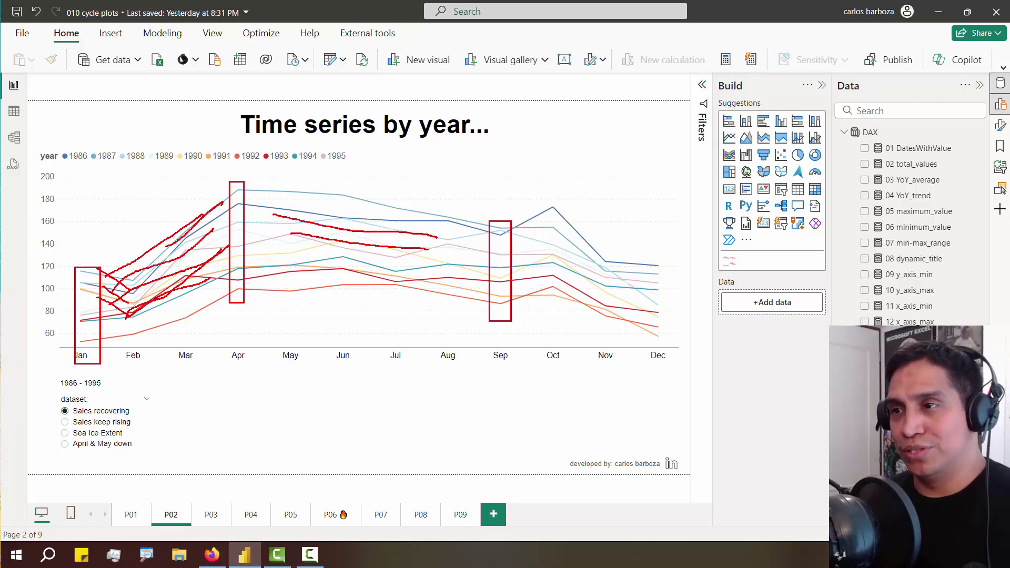
pyautogui.moveTo(323, 240); pyautogui.dragTo(437, 255)
pyautogui.moveTo(311, 258); pyautogui.dragTo(448, 266)
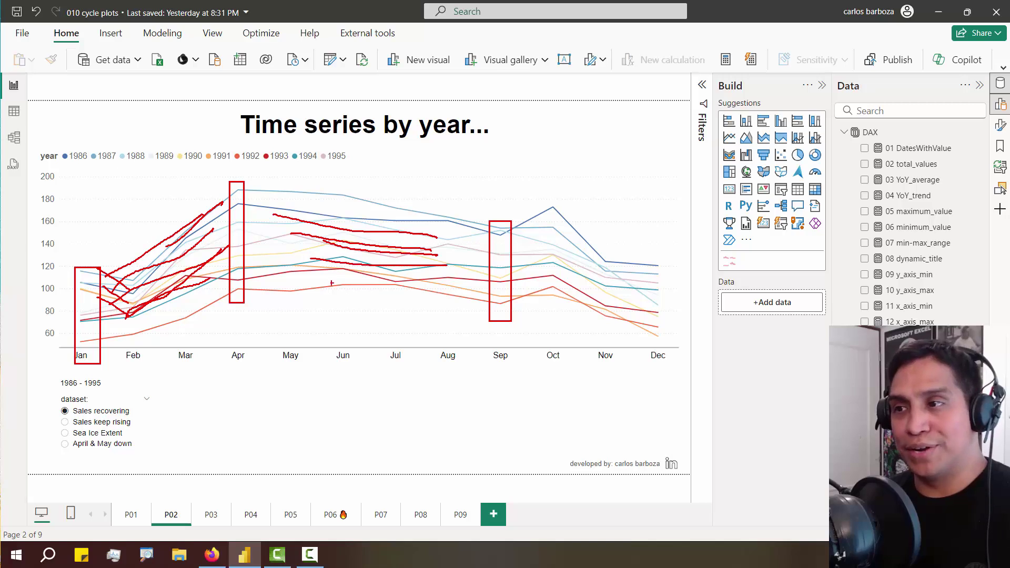
pyautogui.moveTo(322, 277); pyautogui.dragTo(443, 285)
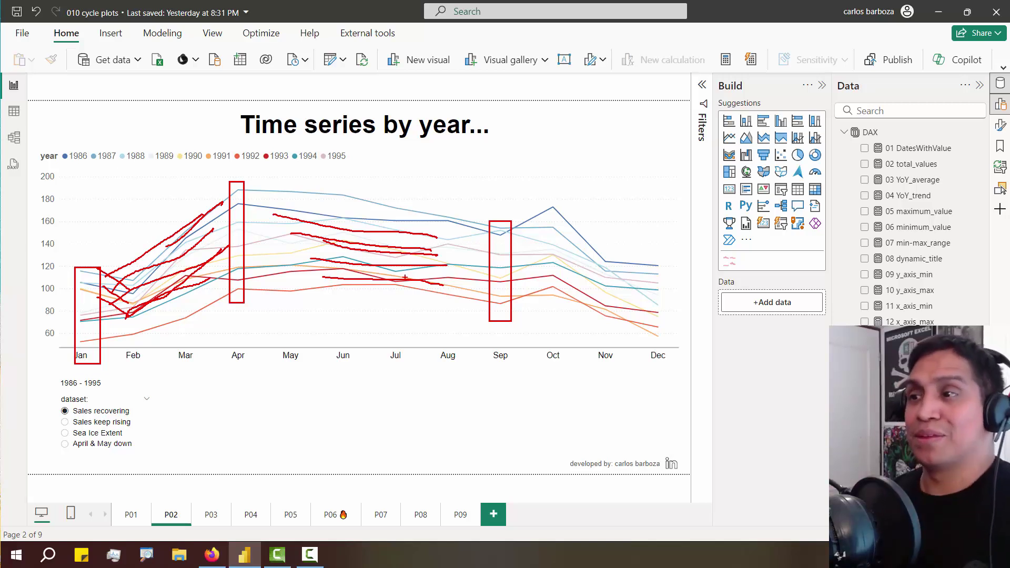
# Box the October and December values, trace an arrow from October towards December, and clear all marks
pyautogui.moveTo(542, 203); pyautogui.dragTo(569, 319)
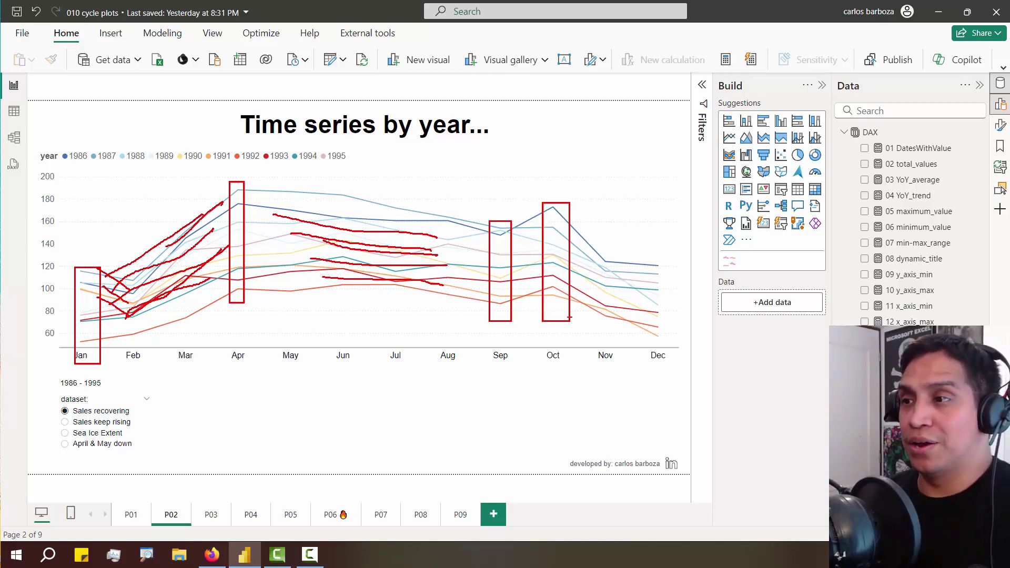
pyautogui.moveTo(649, 265); pyautogui.dragTo(669, 336)
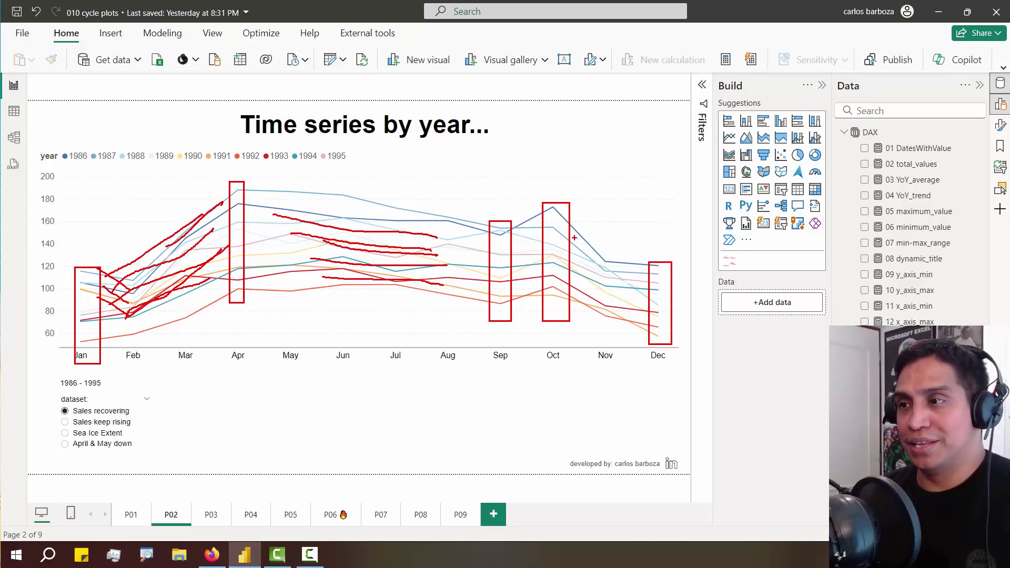
pyautogui.moveTo(576, 209)
pyautogui.mouseDown()
pyautogui.moveTo(632, 250)
pyautogui.moveTo(636, 239)
pyautogui.mouseUp()
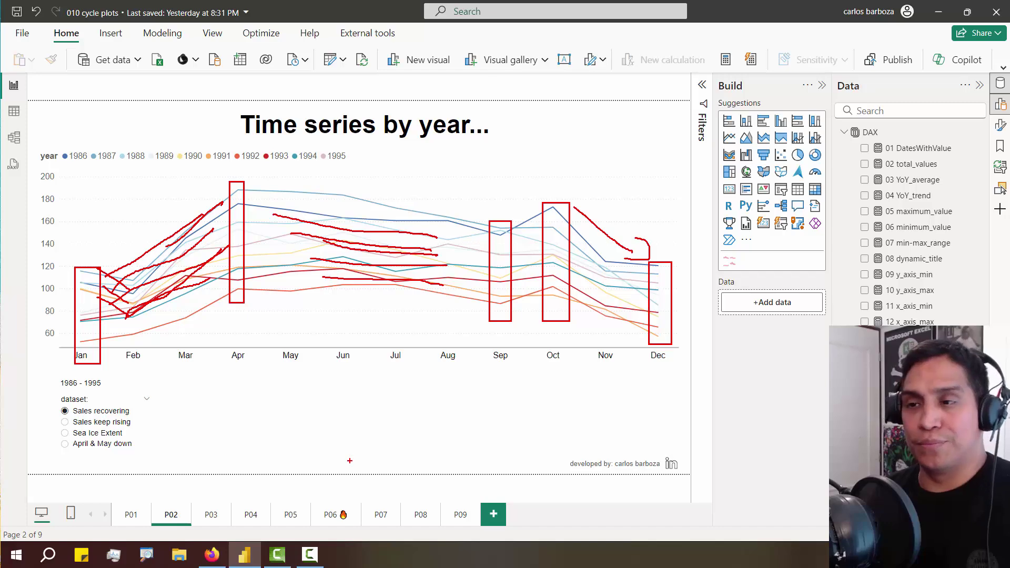
pyautogui.press('Escape')
# Show the Sales keep rising dataset, box its March and January values, and trace a line between them
pyautogui.click(125, 425)
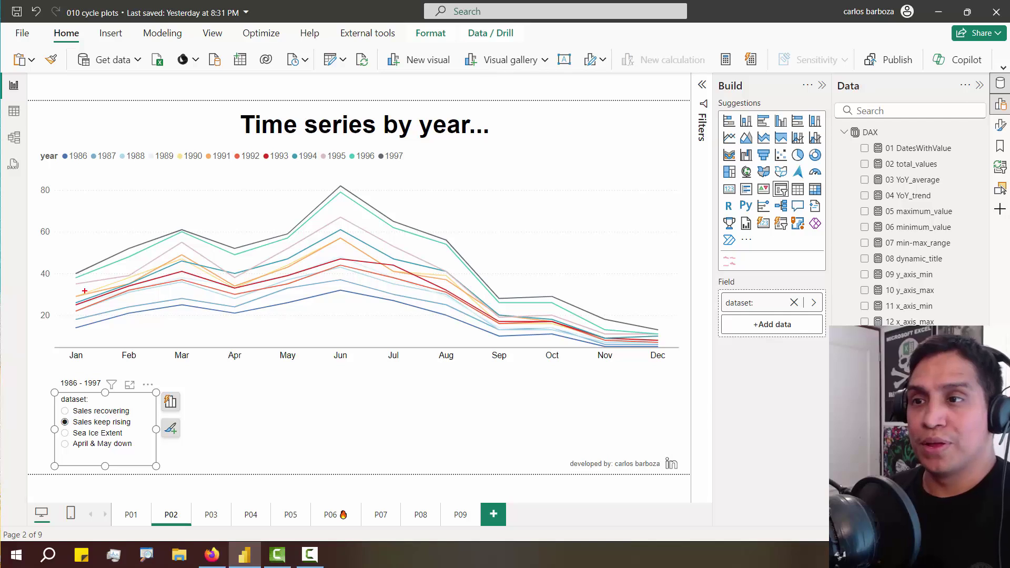
pyautogui.moveTo(173, 215); pyautogui.dragTo(195, 320)
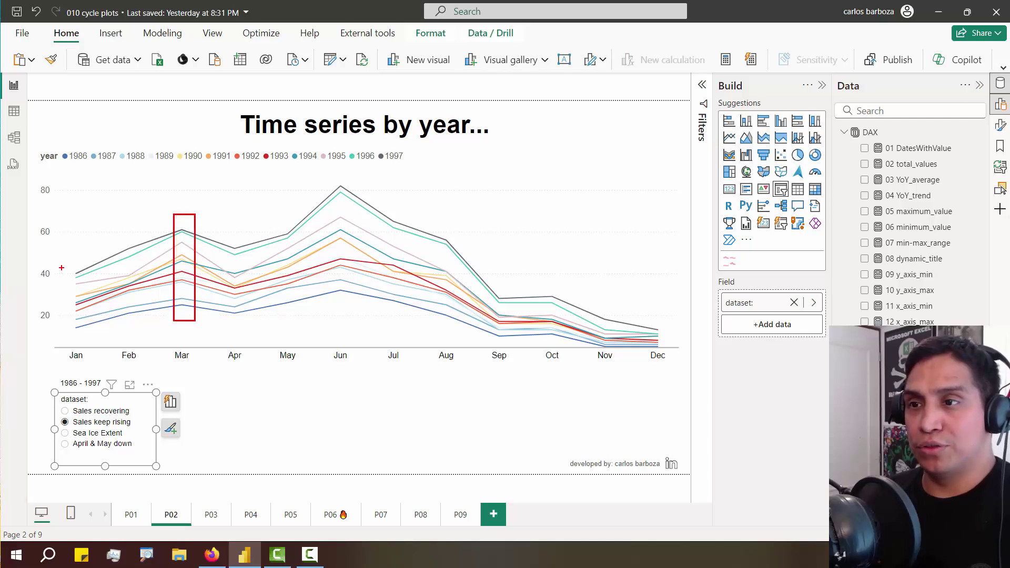
pyautogui.moveTo(63, 266); pyautogui.dragTo(89, 347)
pyautogui.moveTo(85, 287); pyautogui.dragTo(180, 242)
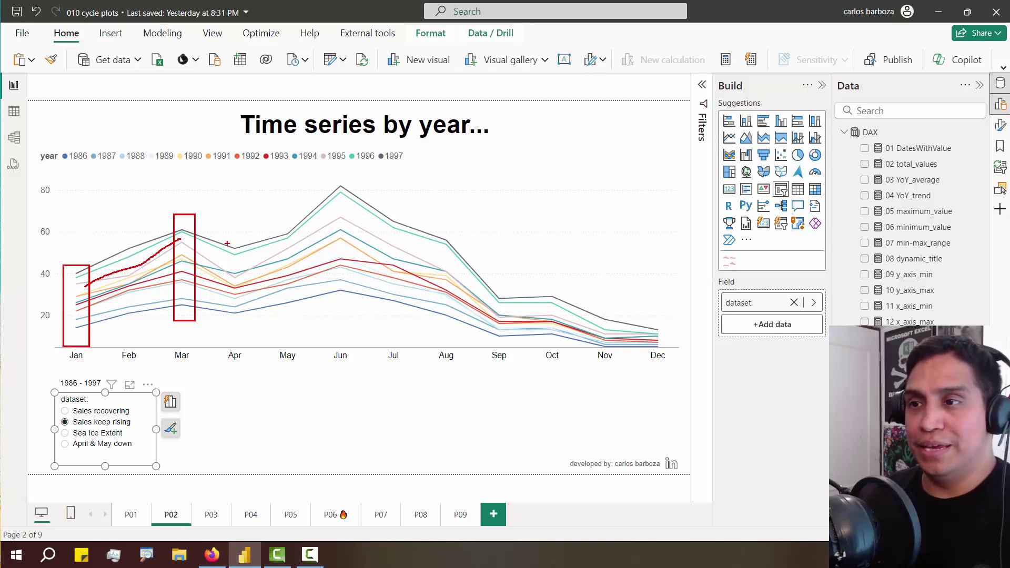
# Box the April and June values, redrawing the April box once, and trace the lines between the two months
pyautogui.moveTo(227, 243); pyautogui.dragTo(247, 329)
pyautogui.hotkey('ctrl', 'z')
pyautogui.moveTo(221, 243); pyautogui.dragTo(247, 327)
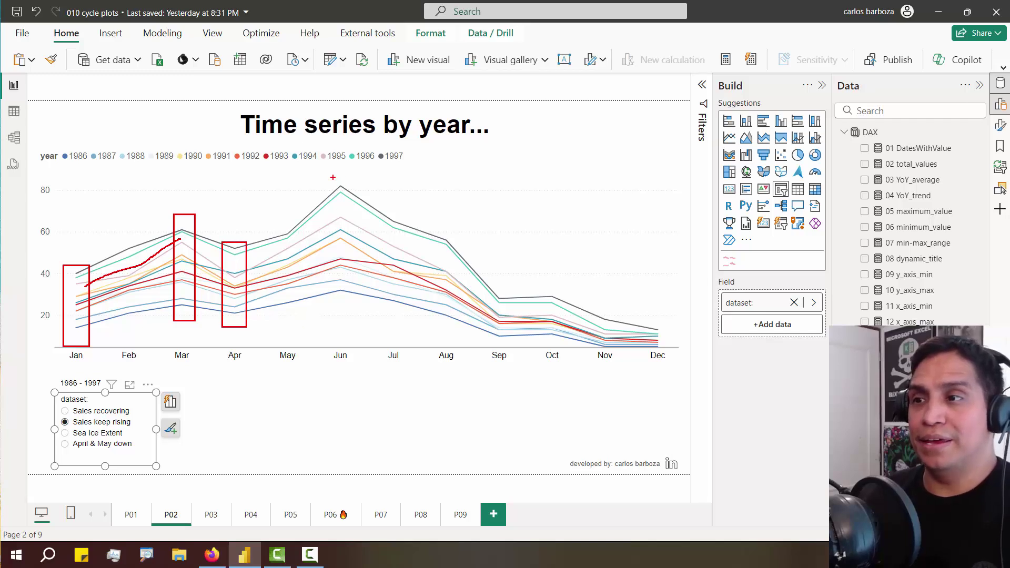
pyautogui.moveTo(333, 177); pyautogui.dragTo(352, 314)
pyautogui.moveTo(252, 253); pyautogui.dragTo(322, 210)
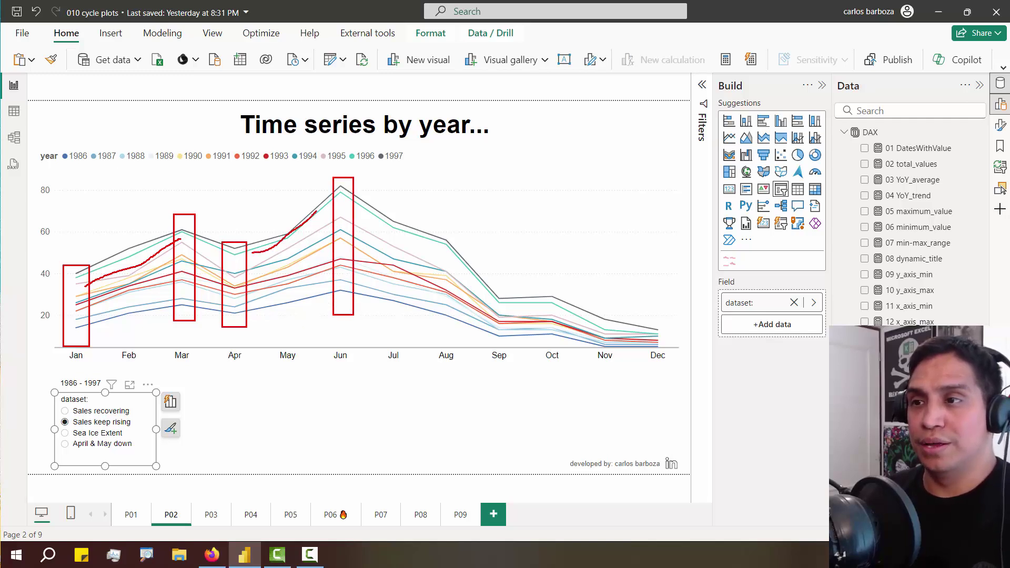
pyautogui.moveTo(259, 274)
pyautogui.mouseDown()
pyautogui.moveTo(315, 229)
pyautogui.moveTo(321, 245)
pyautogui.mouseUp()
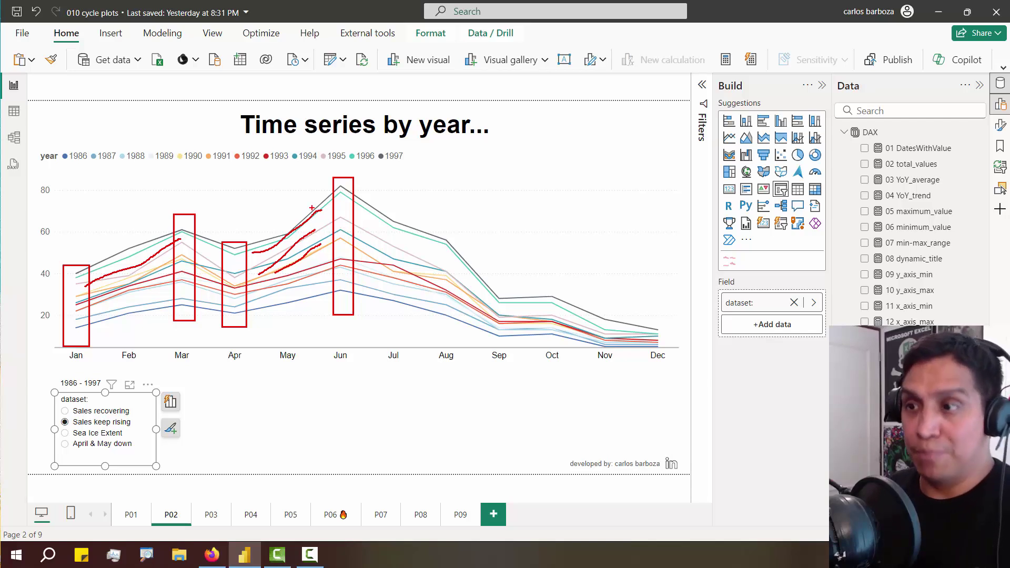
# Trace the lines from June towards December, box December, draw arrows back to January, and clear all marks
pyautogui.moveTo(347, 192)
pyautogui.mouseDown()
pyautogui.moveTo(483, 264)
pyautogui.moveTo(639, 316)
pyautogui.moveTo(674, 364)
pyautogui.mouseUp()
pyautogui.hotkey('ctrl', 'z')
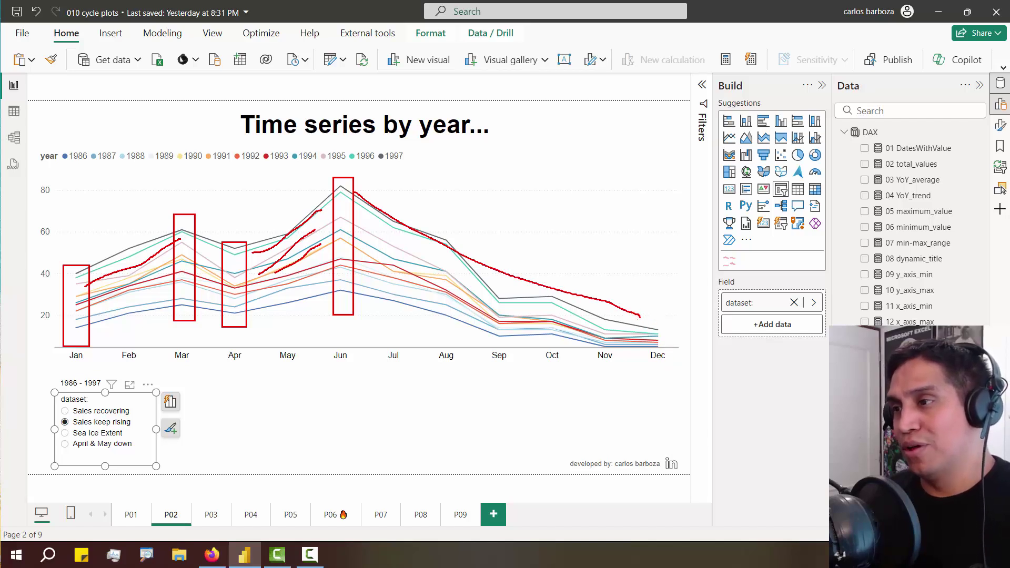
pyautogui.moveTo(638, 324)
pyautogui.mouseDown()
pyautogui.moveTo(680, 373)
pyautogui.moveTo(657, 312)
pyautogui.moveTo(470, 222)
pyautogui.moveTo(384, 218)
pyautogui.moveTo(388, 228)
pyautogui.moveTo(364, 190)
pyautogui.moveTo(141, 220)
pyautogui.moveTo(90, 251)
pyautogui.moveTo(100, 258)
pyautogui.mouseUp()
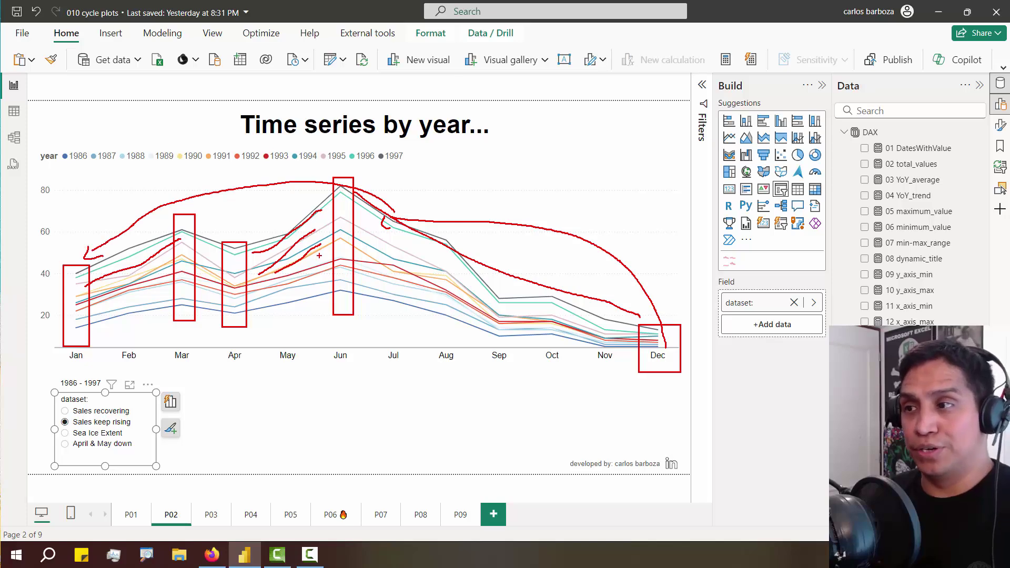
pyautogui.press('Escape')
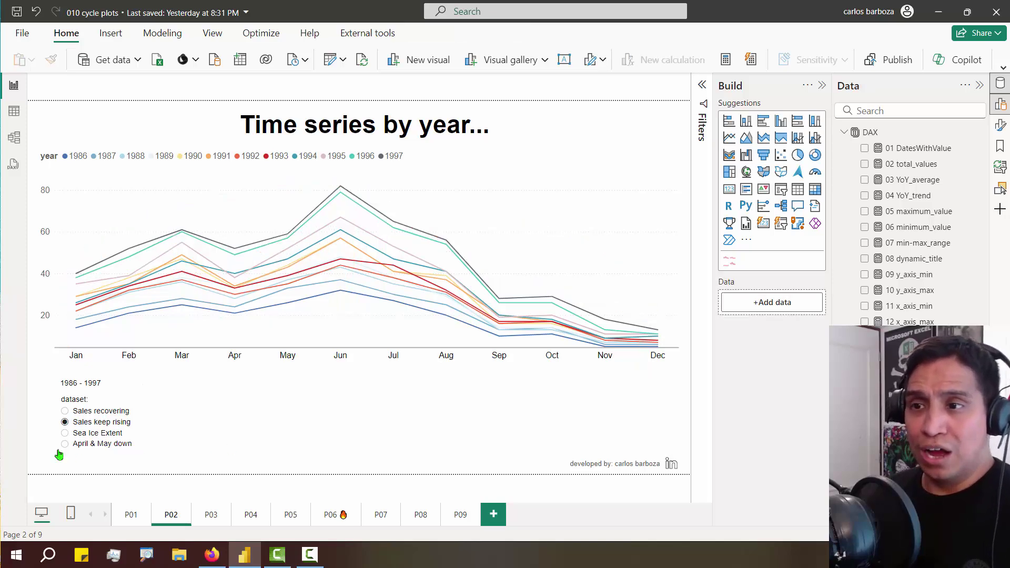
# Show the Sea Ice Extent dataset, box September and February–March, and draw an arrow from March towards August
pyautogui.click(98, 434)
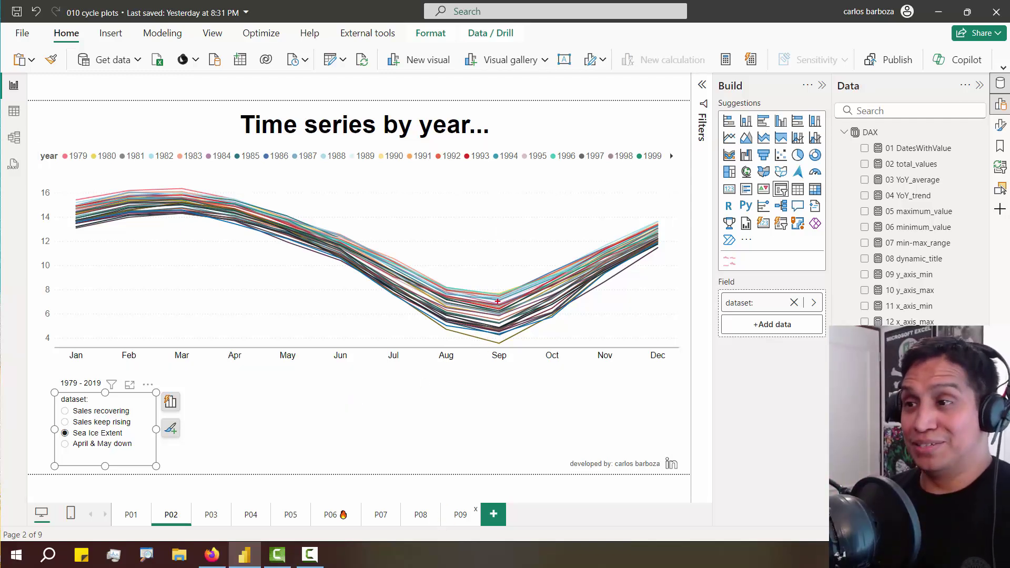
pyautogui.moveTo(472, 272); pyautogui.dragTo(527, 370)
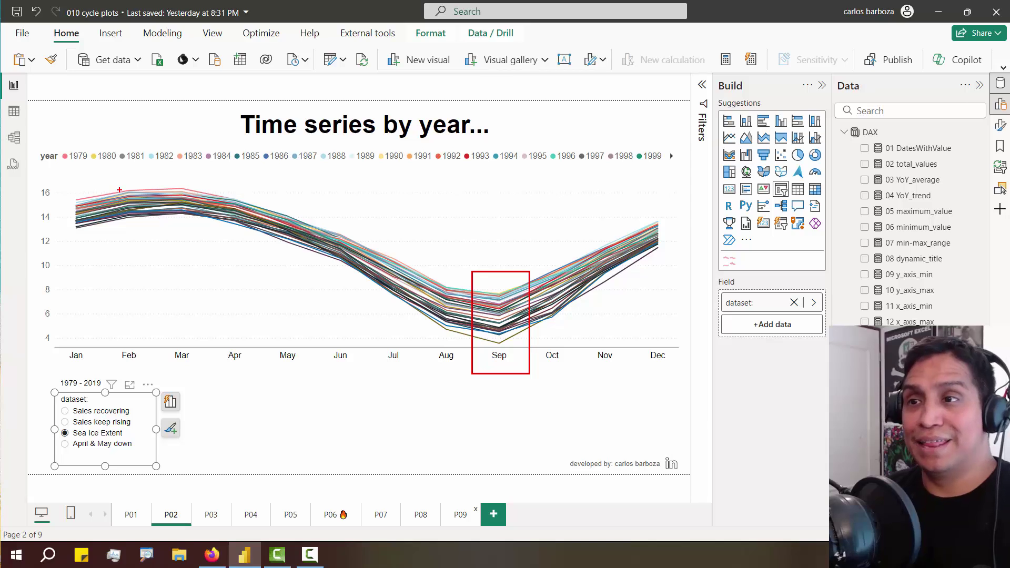
pyautogui.moveTo(120, 181)
pyautogui.mouseDown()
pyautogui.moveTo(179, 232)
pyautogui.moveTo(200, 235)
pyautogui.mouseUp()
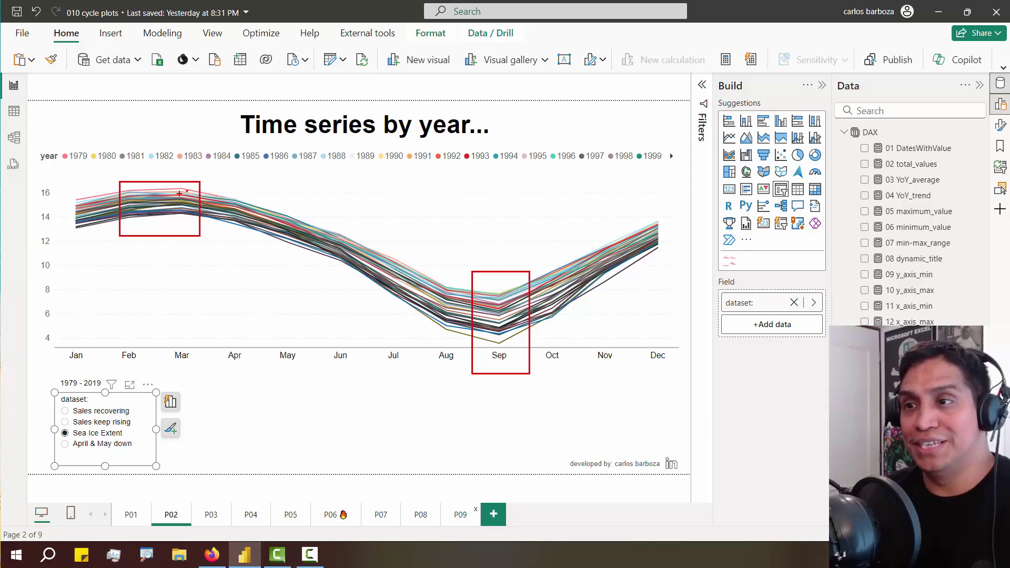
pyautogui.moveTo(179, 193)
pyautogui.mouseDown()
pyautogui.moveTo(300, 230)
pyautogui.moveTo(436, 306)
pyautogui.mouseUp()
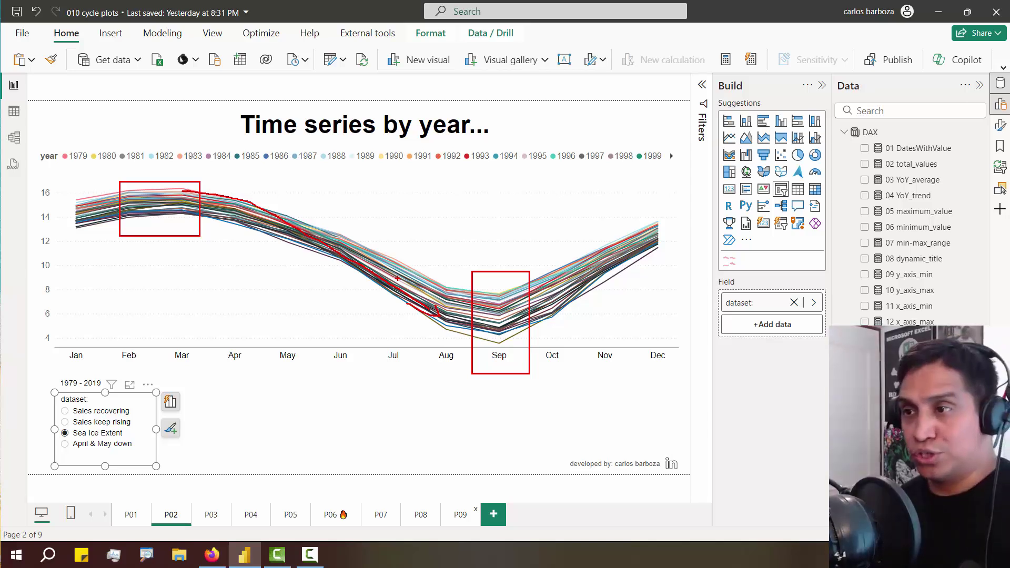
# Trace arrows along the Sea Ice Extent decline towards August and the rise from September to December, and clear all marks
pyautogui.moveTo(226, 185)
pyautogui.mouseDown()
pyautogui.moveTo(284, 192)
pyautogui.moveTo(461, 281)
pyautogui.moveTo(522, 279)
pyautogui.moveTo(652, 211)
pyautogui.mouseUp()
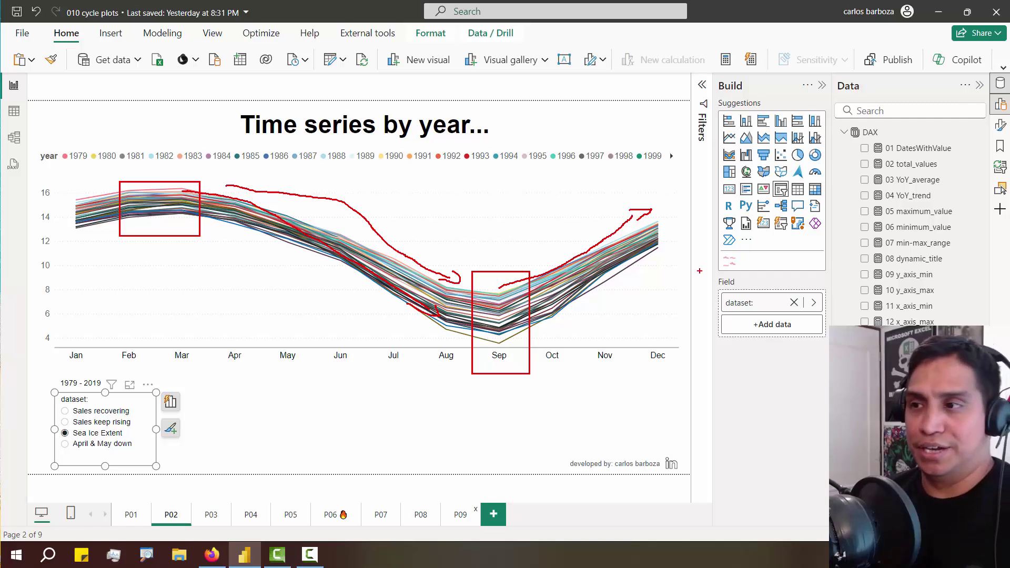
pyautogui.press('Escape')
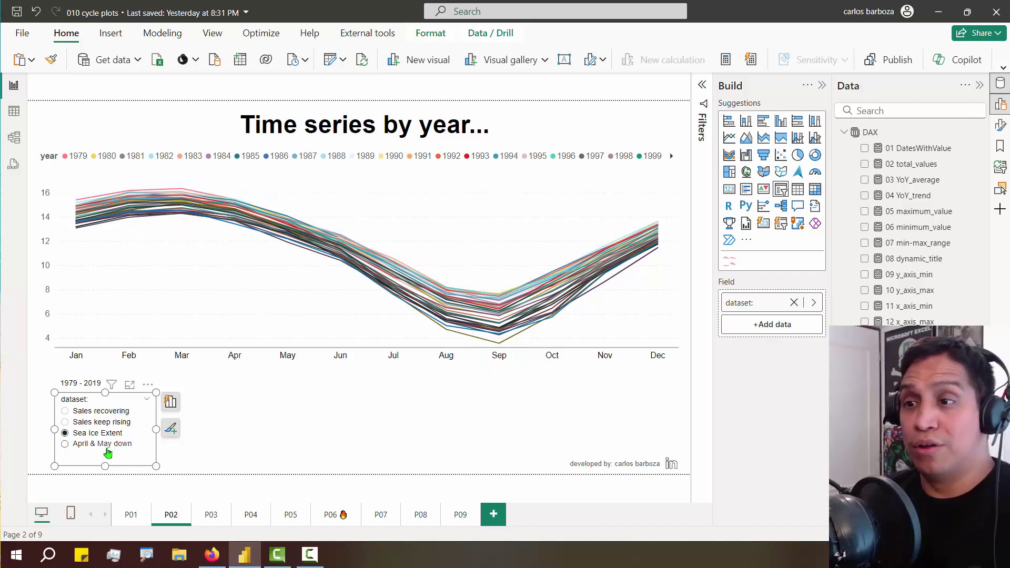
# Show the April & May down dataset, circle its April and May values, point an arrow at the July peak, and clear the marks
pyautogui.click(108, 451)
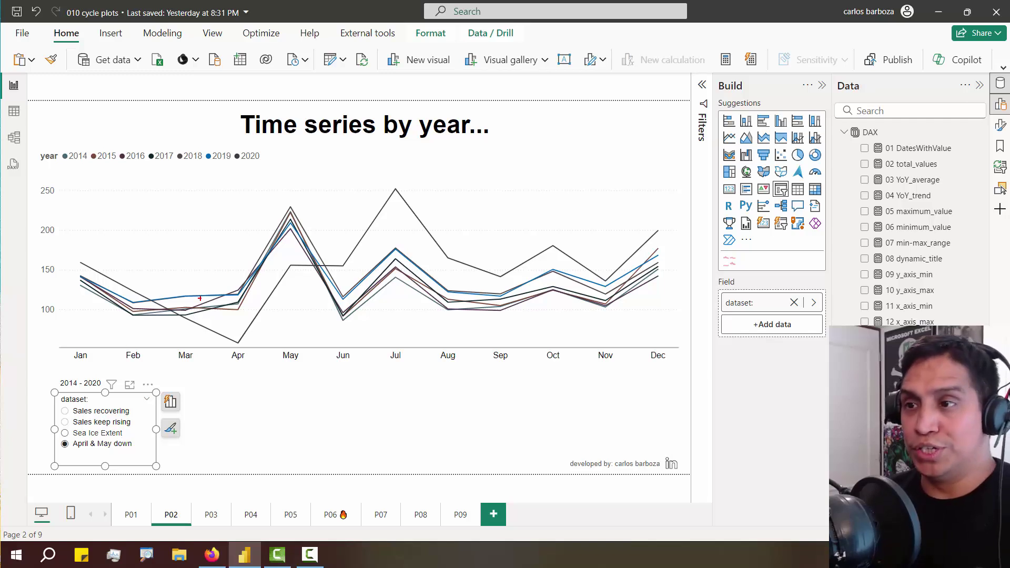
pyautogui.moveTo(226, 271)
pyautogui.mouseDown()
pyautogui.moveTo(241, 324)
pyautogui.moveTo(243, 284)
pyautogui.mouseUp()
pyautogui.moveTo(298, 202)
pyautogui.mouseDown()
pyautogui.moveTo(277, 224)
pyautogui.moveTo(299, 226)
pyautogui.mouseUp()
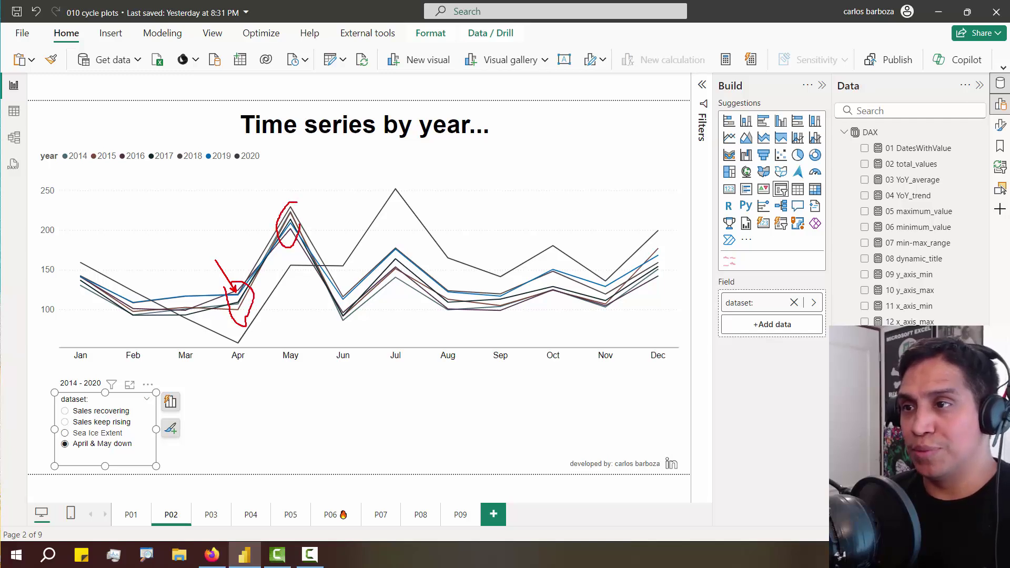
pyautogui.moveTo(410, 189); pyautogui.dragTo(416, 196)
pyautogui.moveTo(456, 150); pyautogui.dragTo(408, 198)
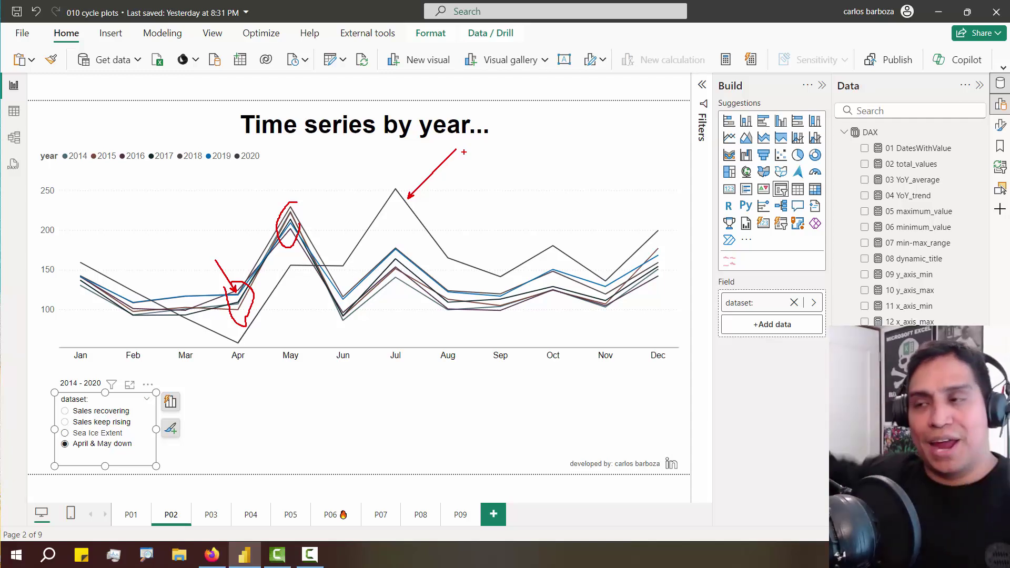
pyautogui.press('Escape')
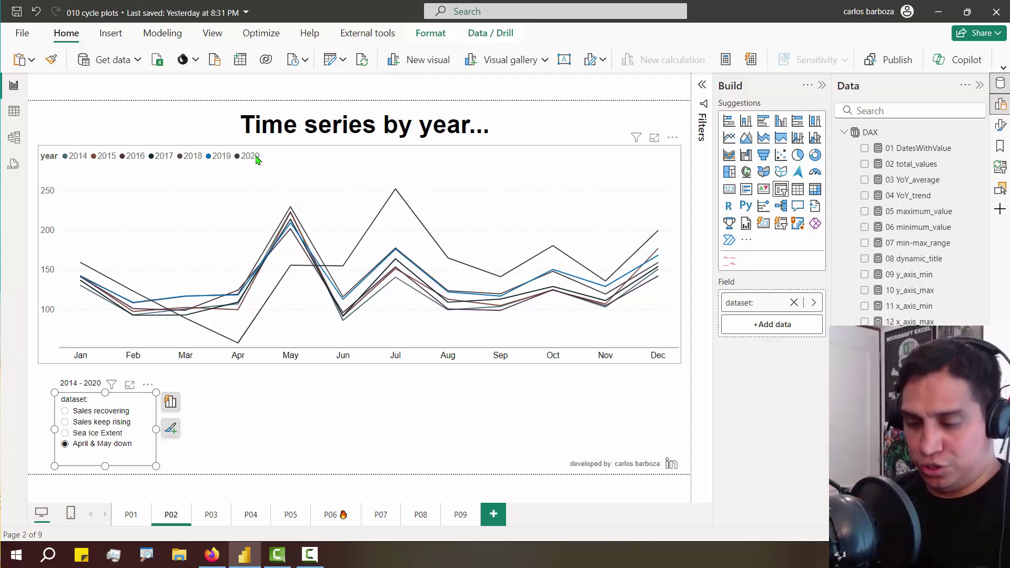
# Box 2020 in the legend, highlight only the 2020 series, and point arrows at its April and July values
pyautogui.moveTo(234, 145); pyautogui.dragTo(274, 169)
pyautogui.press('Escape')
pyautogui.click(254, 159)
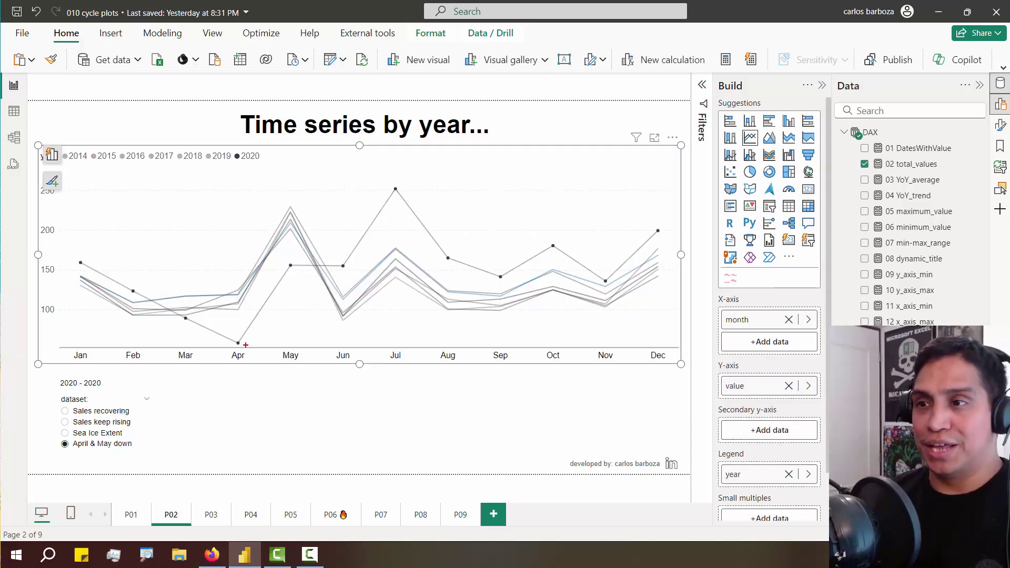
pyautogui.moveTo(246, 345); pyautogui.dragTo(304, 392)
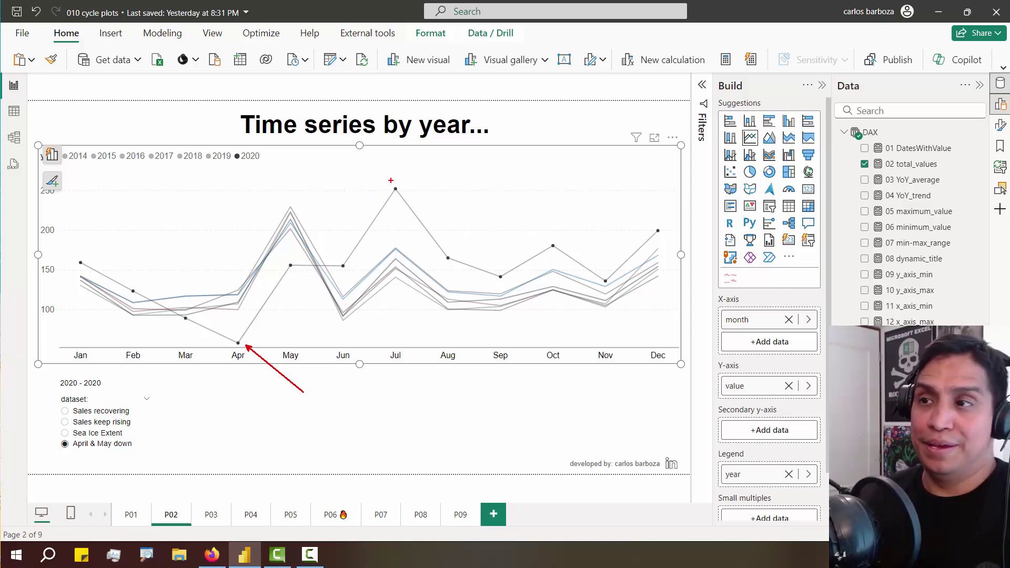
pyautogui.moveTo(391, 181); pyautogui.dragTo(350, 135)
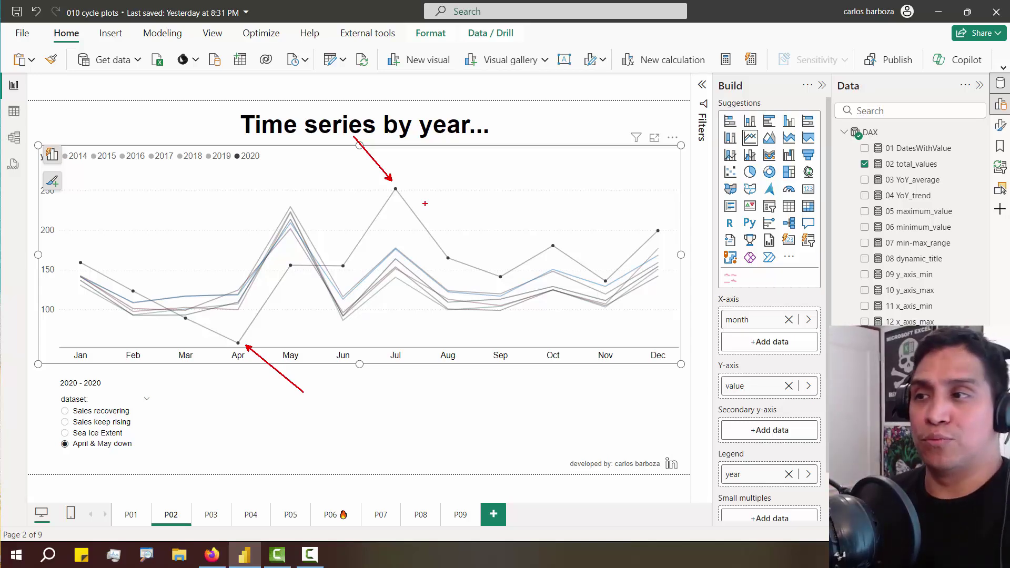
# Point arrows at the 2020 values for August, September, October and November, and clear all marks
pyautogui.moveTo(467, 250); pyautogui.dragTo(499, 222)
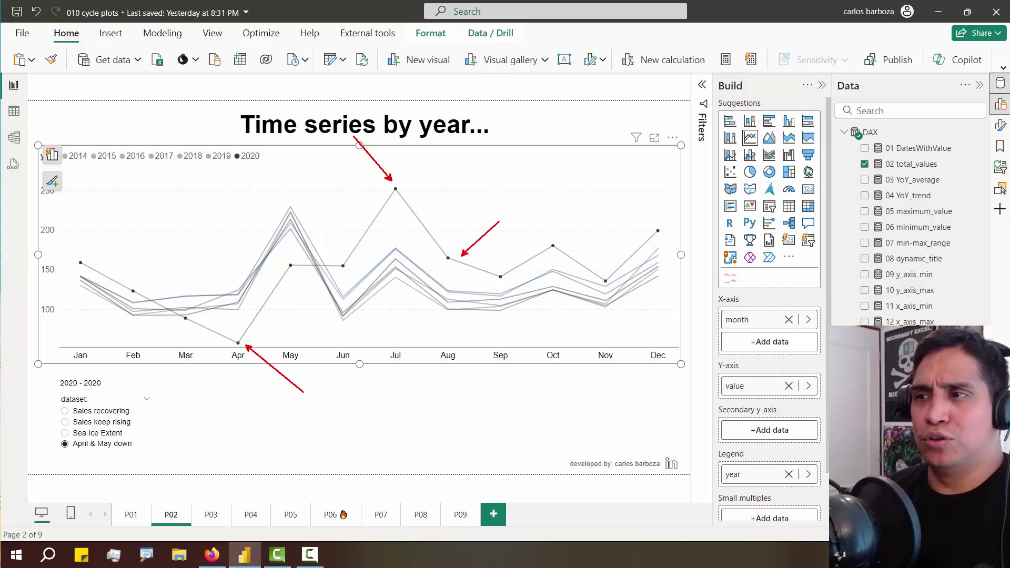
pyautogui.moveTo(508, 258)
pyautogui.mouseDown()
pyautogui.moveTo(535, 222)
pyautogui.moveTo(570, 204)
pyautogui.mouseUp()
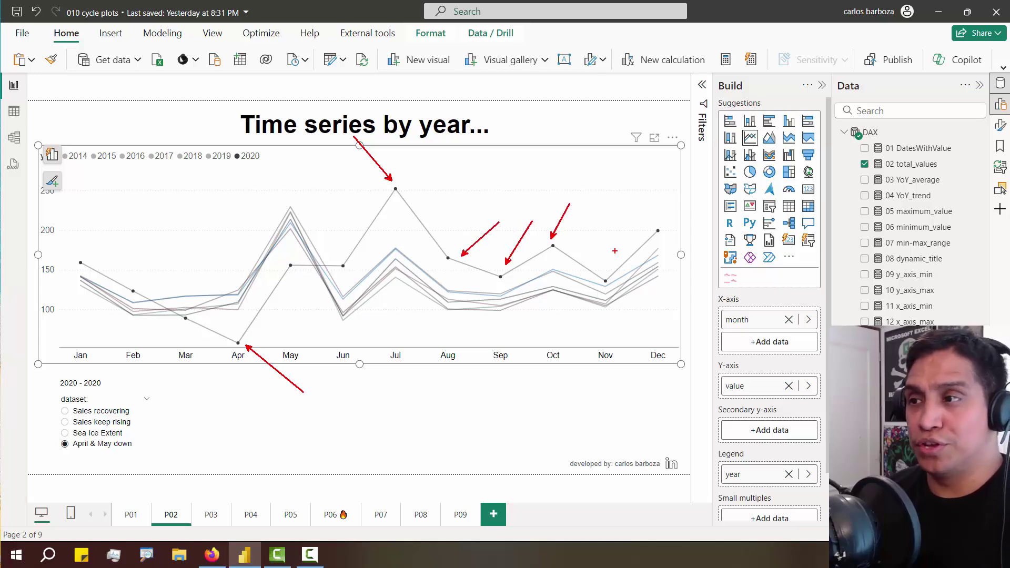
pyautogui.moveTo(612, 262); pyautogui.dragTo(628, 221)
pyautogui.press('Escape')
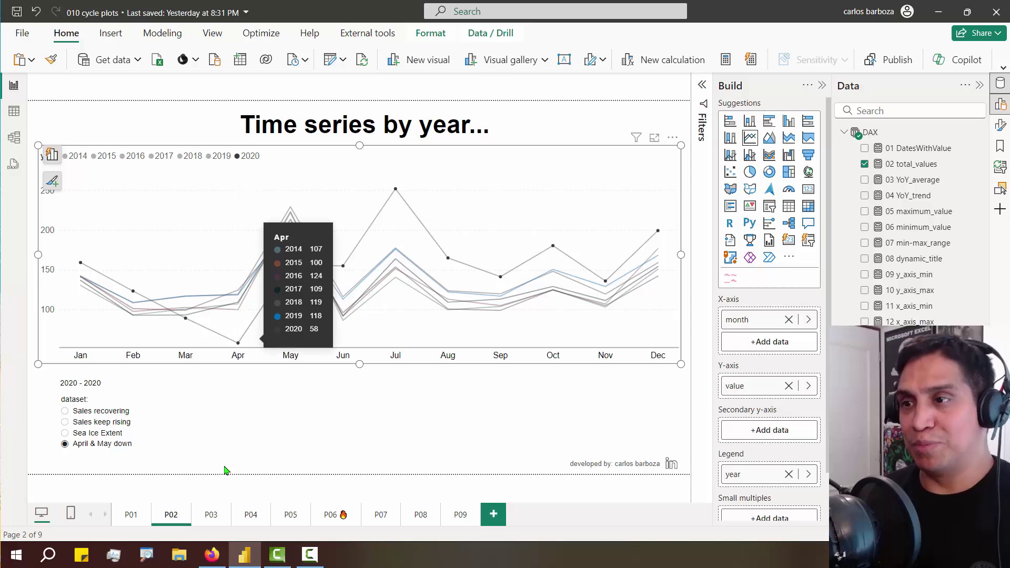
# Remove the 2020 highlight so all years show equally, and deselect the chart and title
pyautogui.click(234, 397)
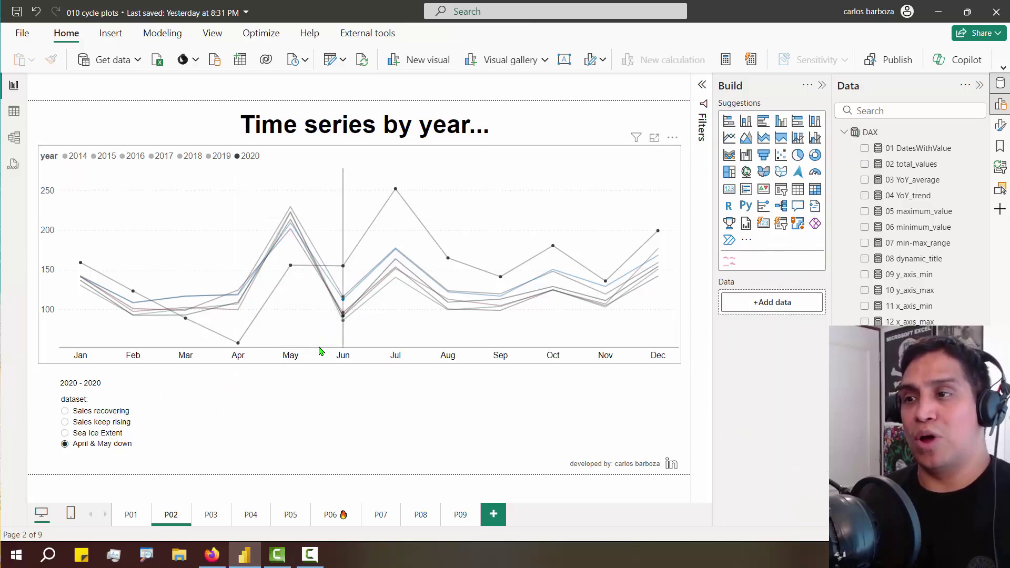
pyautogui.click(258, 160)
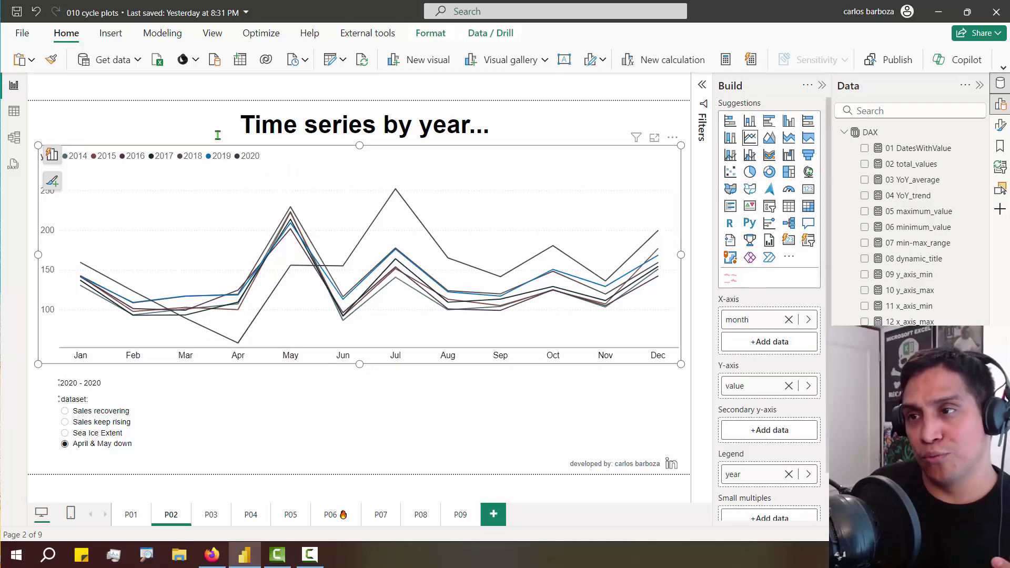
pyautogui.click(217, 135)
pyautogui.click(386, 384)
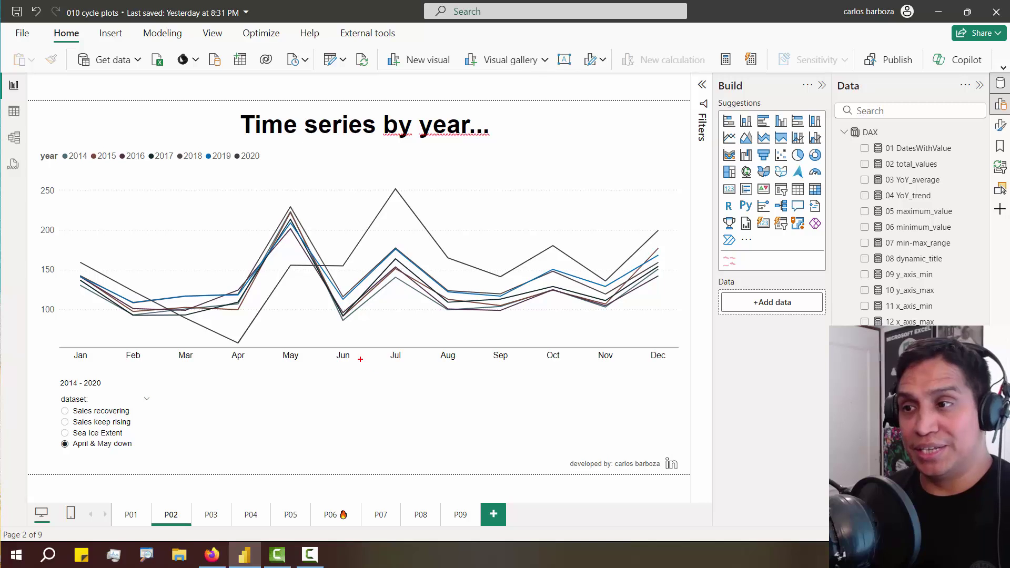
# Point arrows at the June axis label and the June and July values, and clear the marks
pyautogui.moveTo(360, 359); pyautogui.dragTo(396, 388)
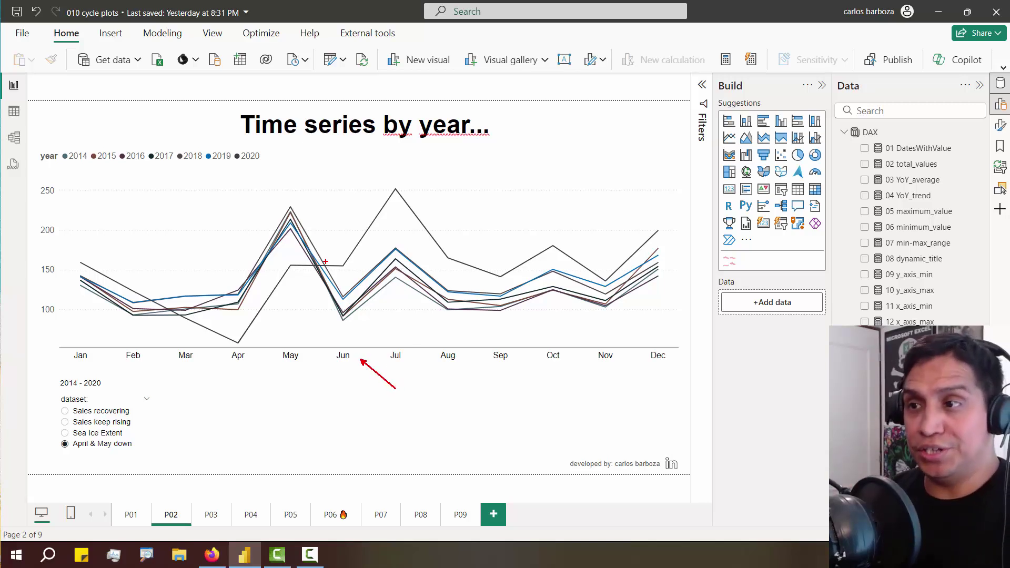
pyautogui.moveTo(341, 254); pyautogui.dragTo(357, 204)
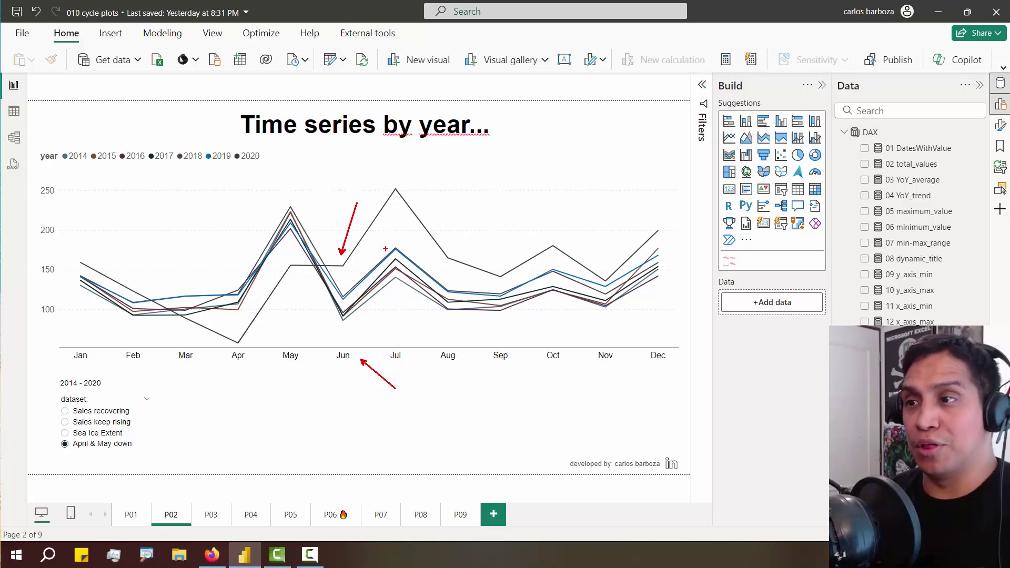
pyautogui.moveTo(386, 249); pyautogui.dragTo(410, 211)
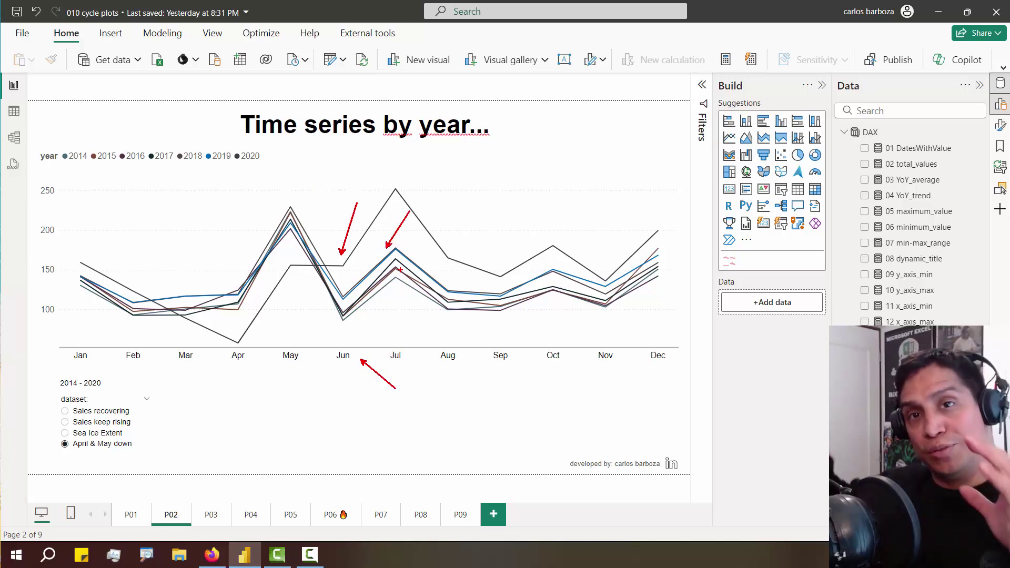
pyautogui.press('Escape')
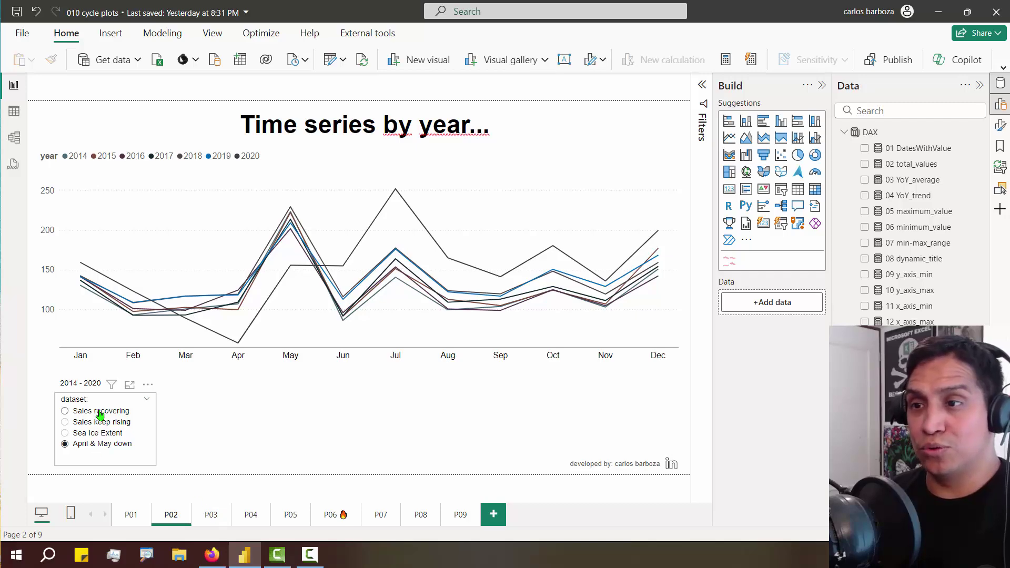
# Open page P03, point arrows at Jan, Feb and Dec in the legend and at the month lines around 1991–1992, and clear them
pyautogui.click(210, 517)
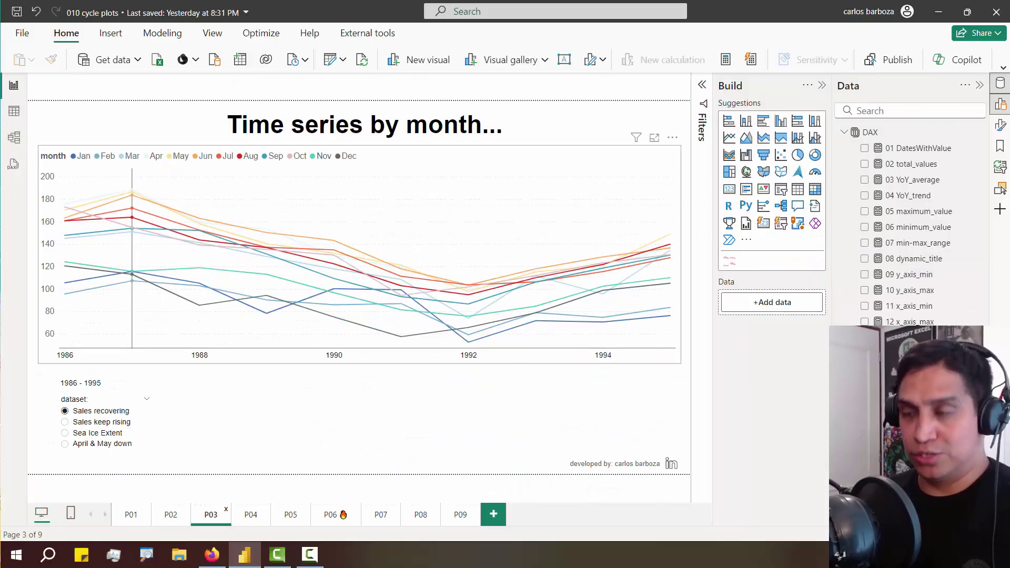
pyautogui.moveTo(89, 166); pyautogui.dragTo(130, 178)
pyautogui.moveTo(348, 165); pyautogui.dragTo(367, 175)
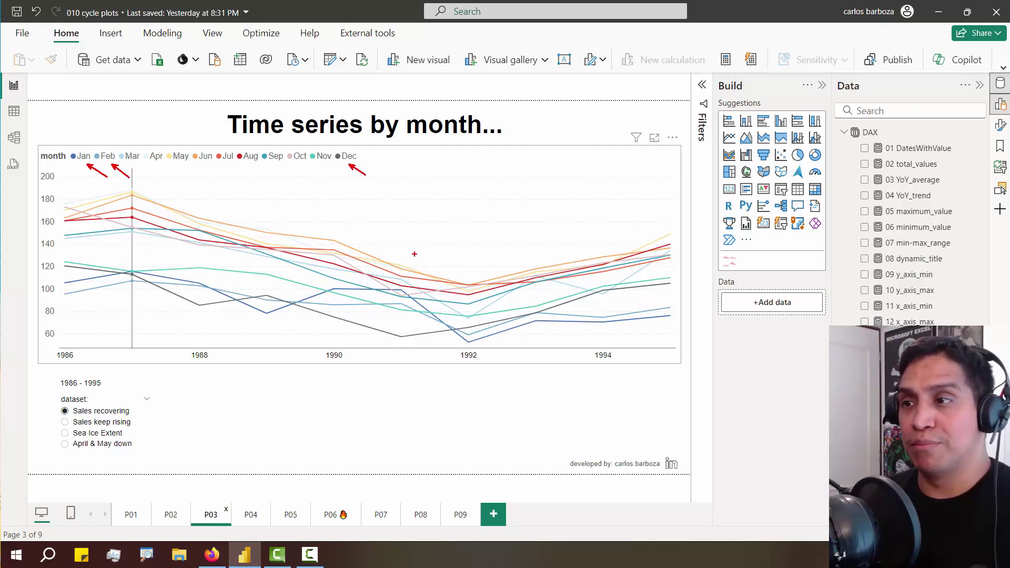
pyautogui.moveTo(414, 254); pyautogui.dragTo(475, 206)
pyautogui.moveTo(457, 276); pyautogui.dragTo(525, 213)
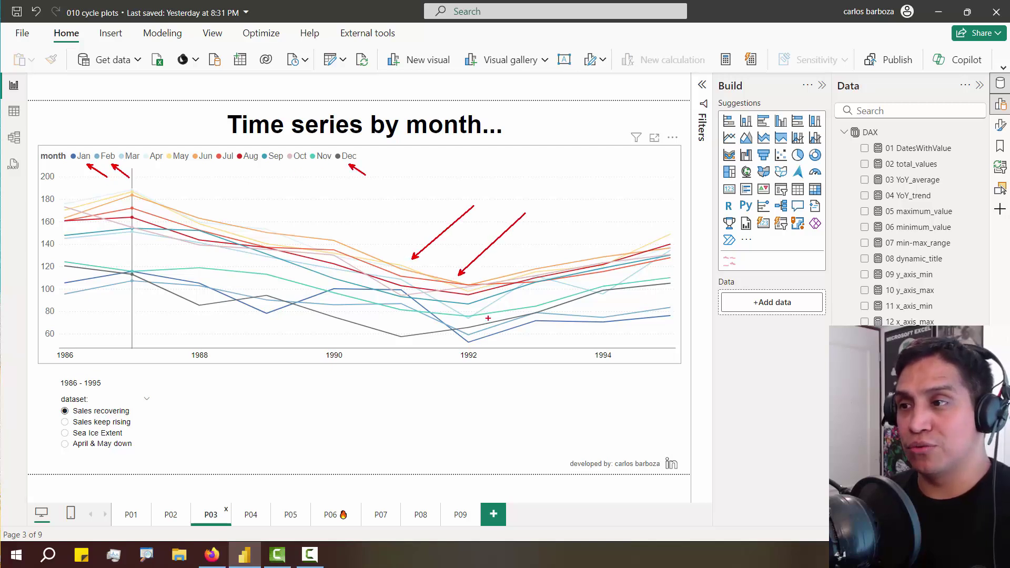
pyautogui.moveTo(488, 318); pyautogui.dragTo(566, 261)
pyautogui.press('Escape')
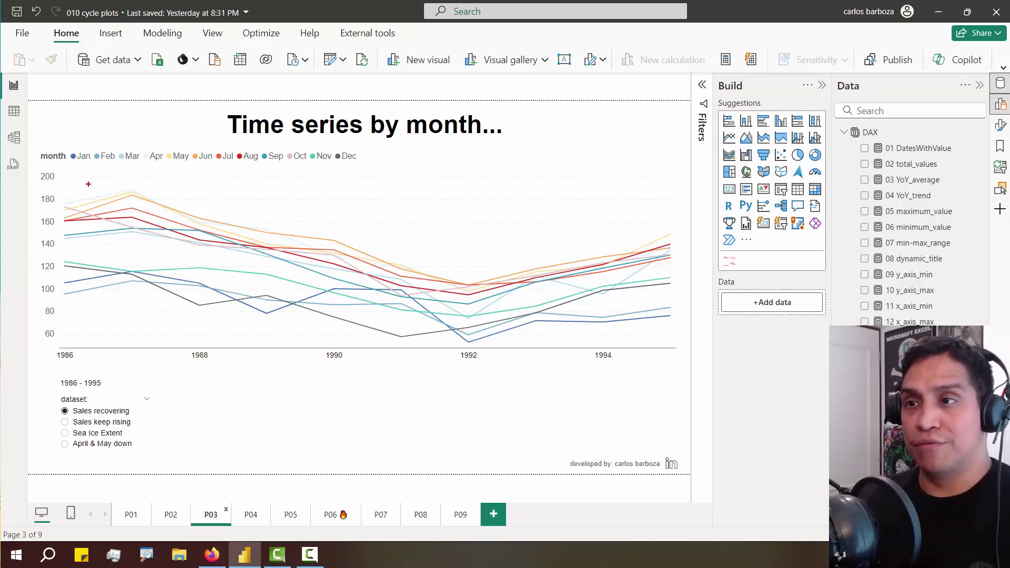
# Highlight the January series, trace its rise from 1986, and box its 1987, 1989 and 1992 values
pyautogui.click(84, 157)
pyautogui.click(84, 157)
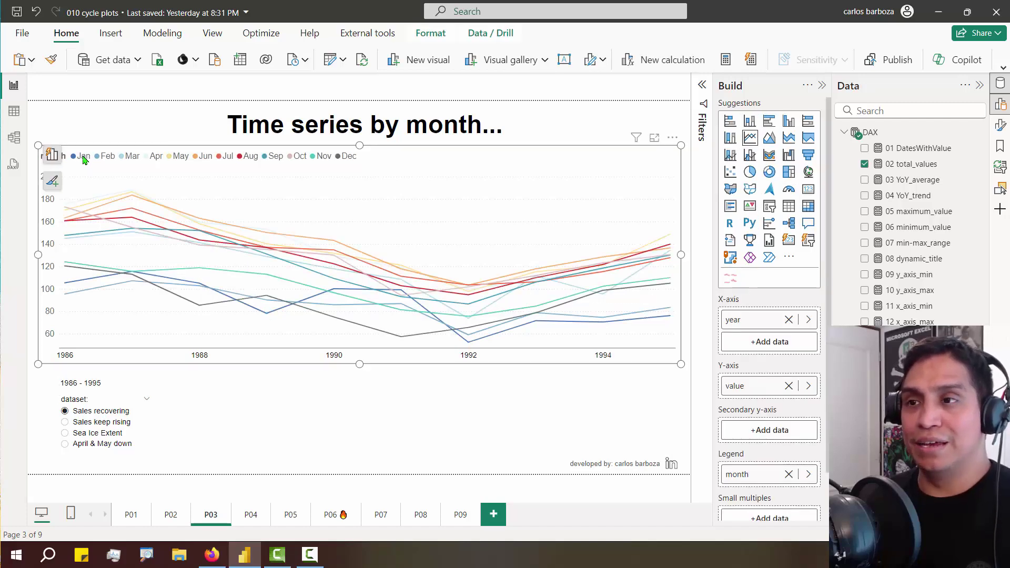
pyautogui.click(84, 157)
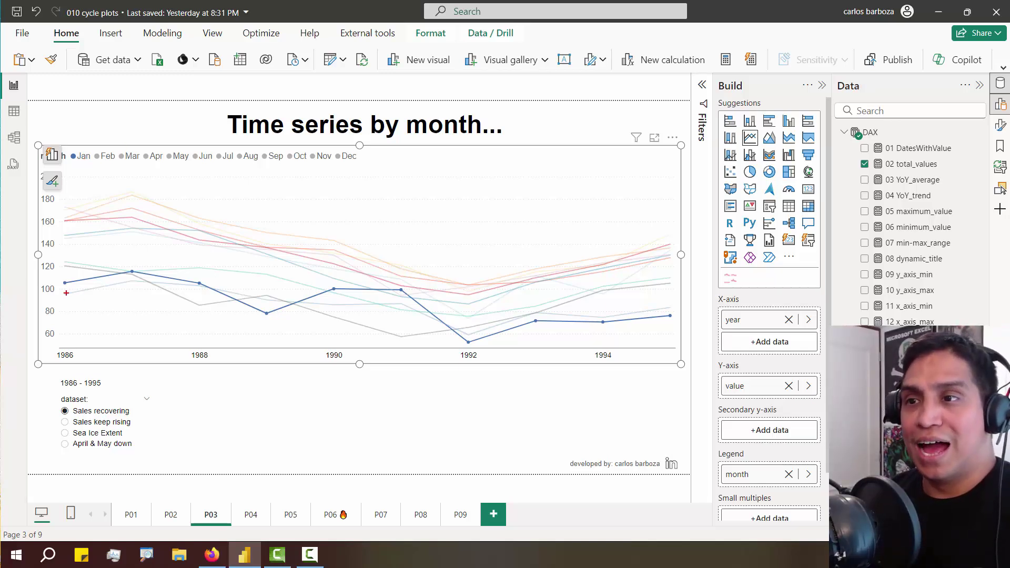
pyautogui.moveTo(67, 290)
pyautogui.mouseDown()
pyautogui.moveTo(127, 270)
pyautogui.moveTo(142, 281)
pyautogui.mouseUp()
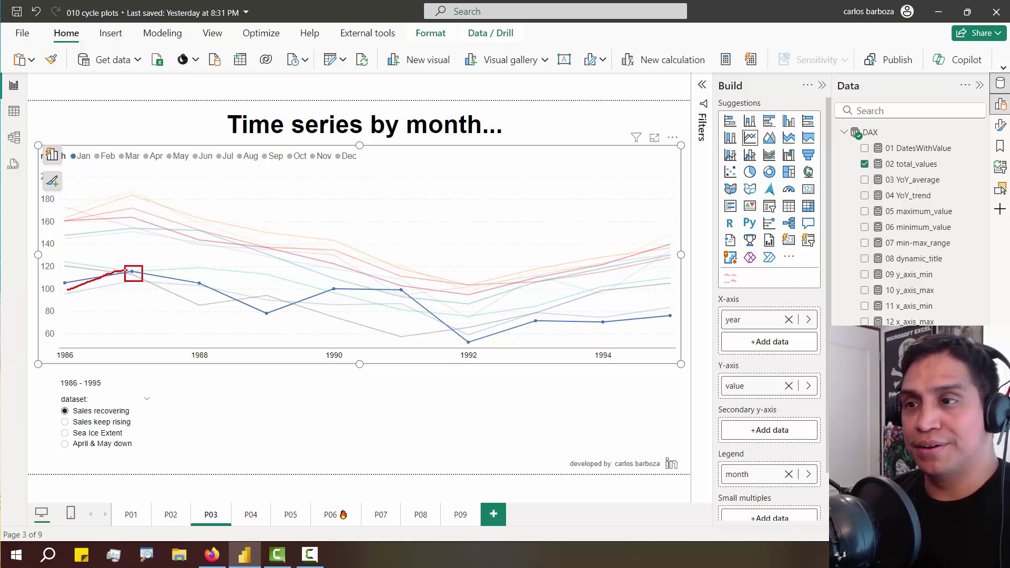
pyautogui.moveTo(258, 308); pyautogui.dragTo(276, 326)
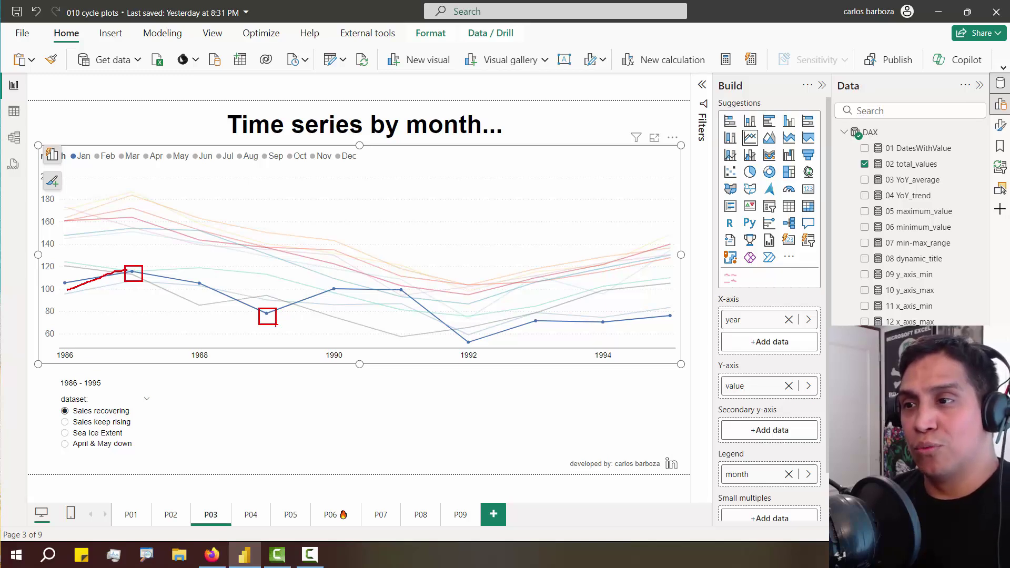
pyautogui.moveTo(460, 336); pyautogui.dragTo(481, 349)
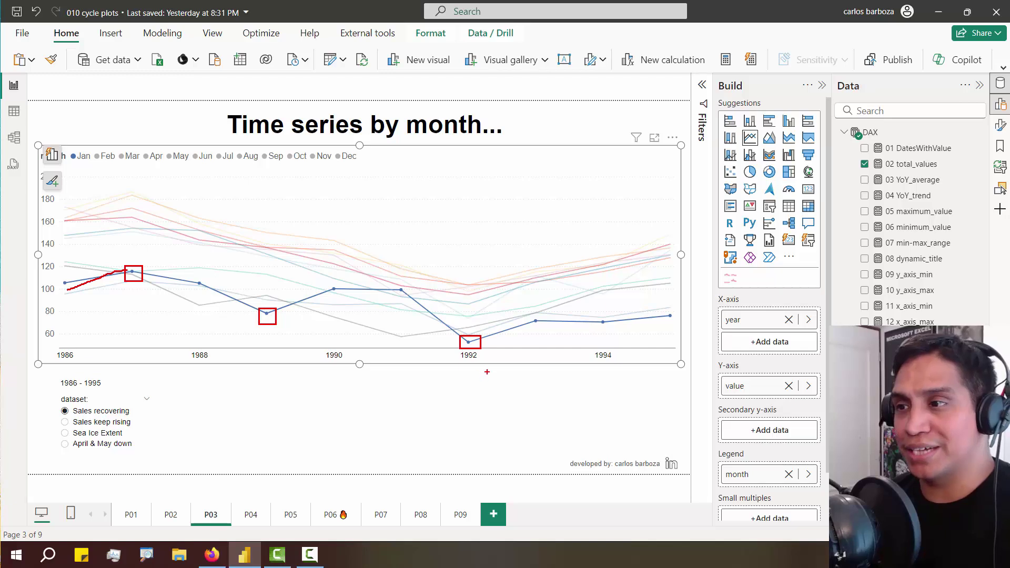
# Point arrows at the 1992 axis label and the year field on the X-axis, and clear all marks
pyautogui.moveTo(484, 360); pyautogui.dragTo(528, 383)
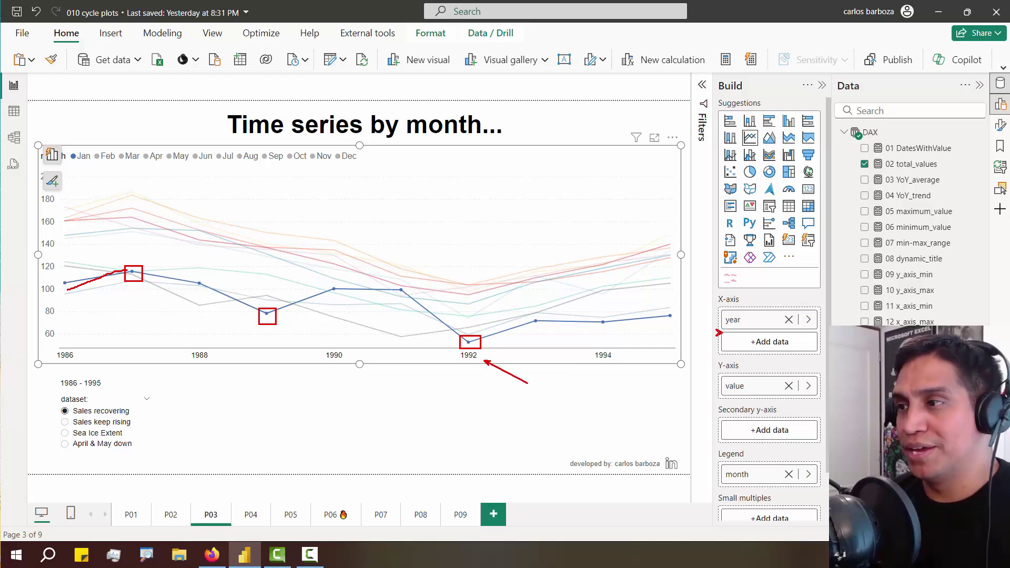
pyautogui.moveTo(720, 333); pyautogui.dragTo(672, 367)
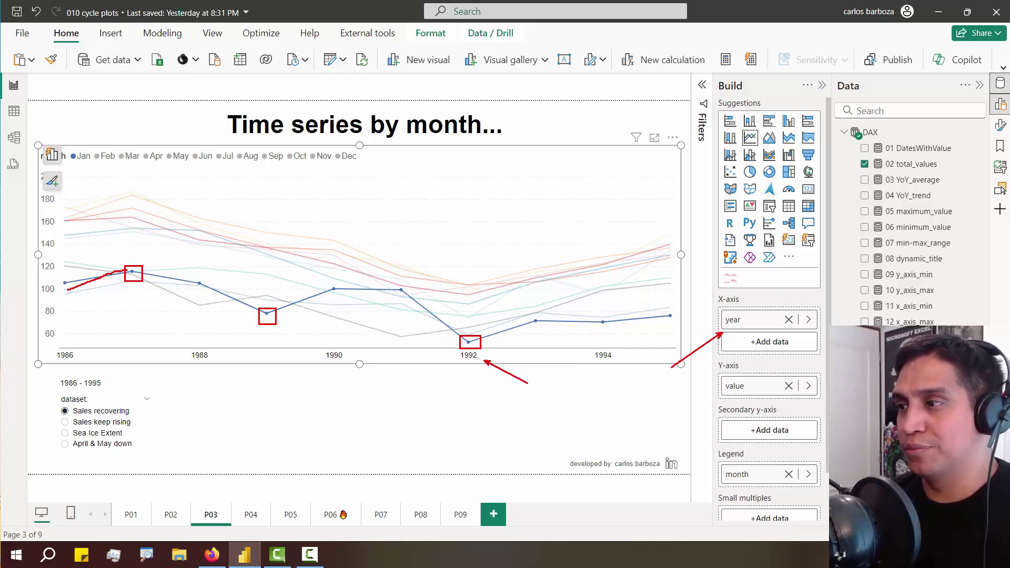
pyautogui.press('Escape')
# Collapse the DAX table, expand 01 dates, draw arrows linking its year and month_name fields to the X-axis and legend, and clear them
pyautogui.click(845, 132)
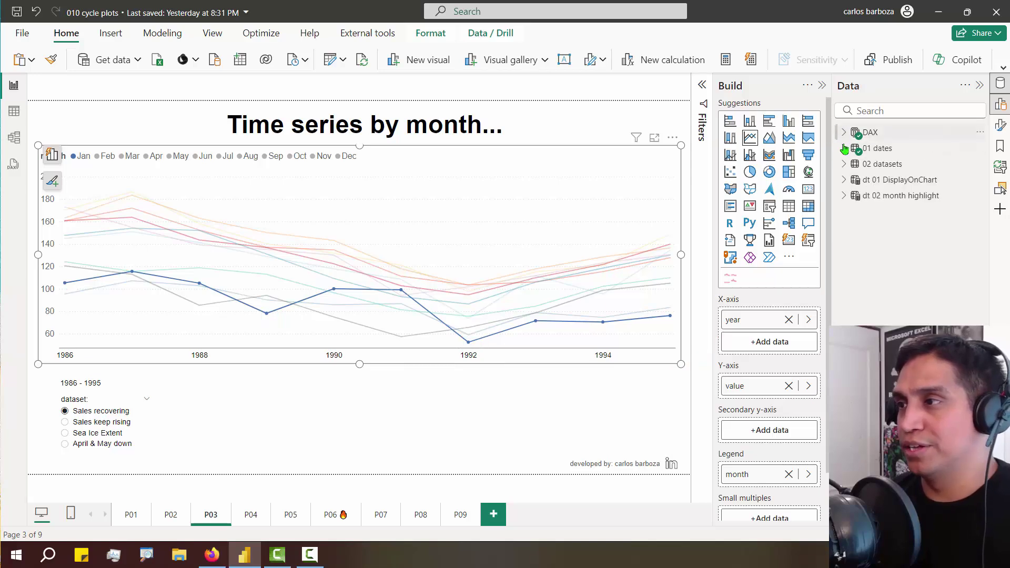
pyautogui.click(845, 148)
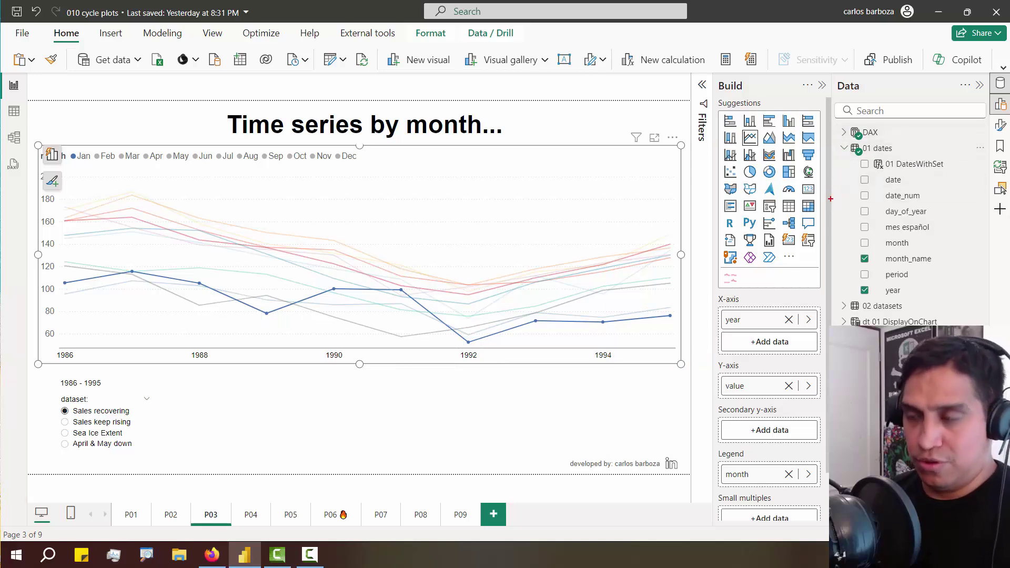
pyautogui.moveTo(852, 290); pyautogui.dragTo(796, 316)
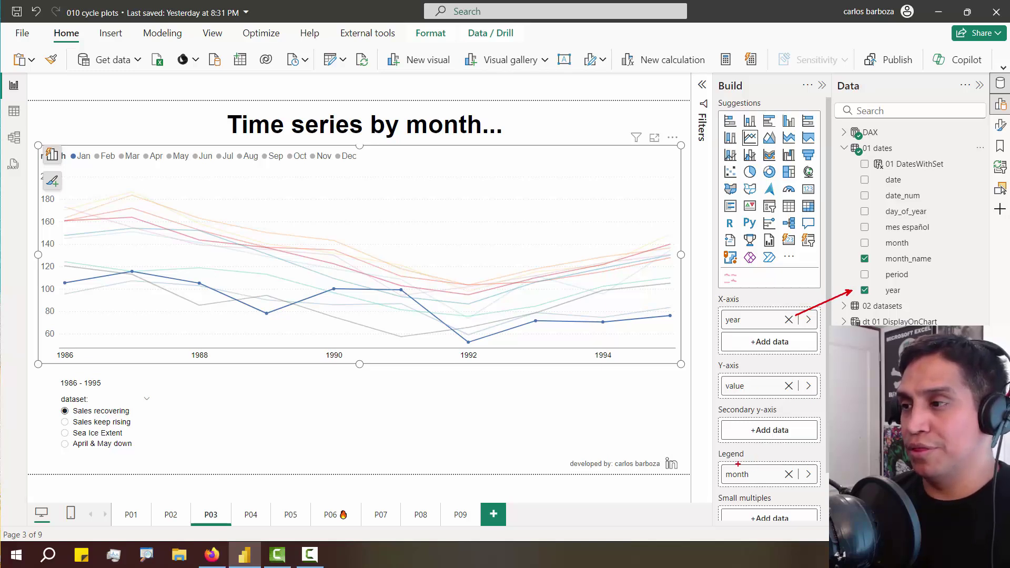
pyautogui.moveTo(737, 466)
pyautogui.mouseDown()
pyautogui.moveTo(796, 319)
pyautogui.moveTo(855, 266)
pyautogui.mouseUp()
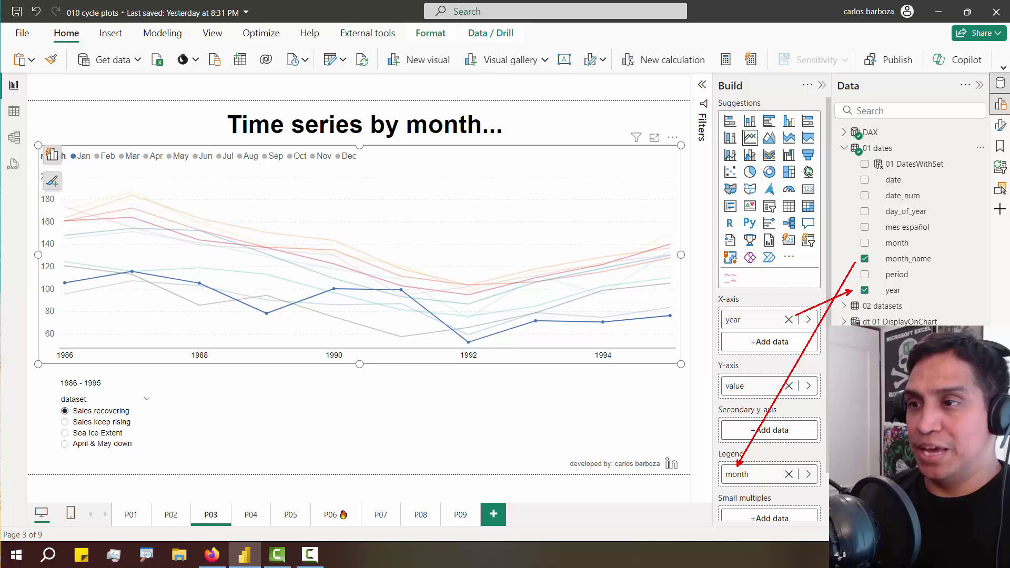
pyautogui.press('Escape')
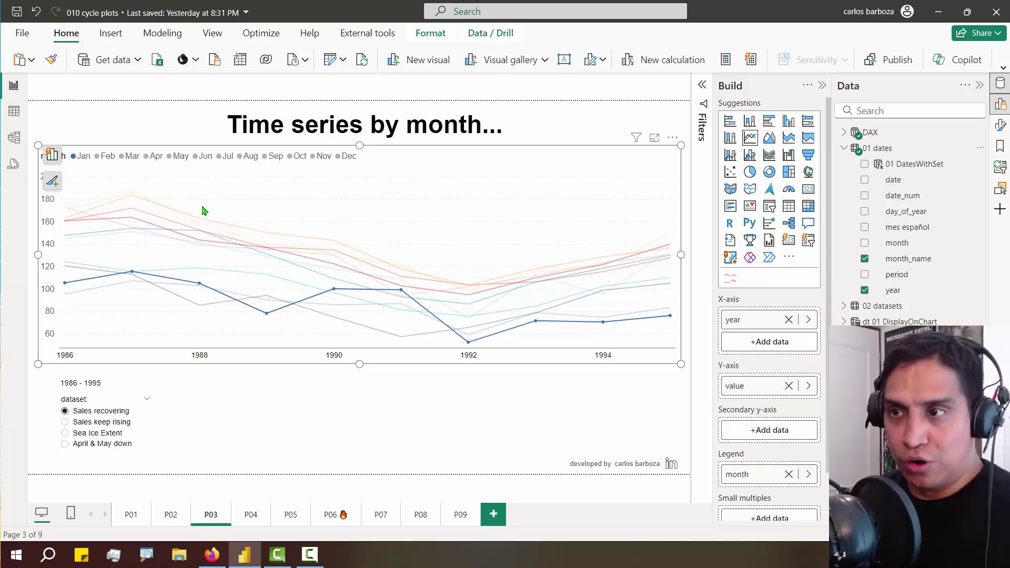
# Highlight the September series and the November series in turn on the monthly chart
pyautogui.click(141, 136)
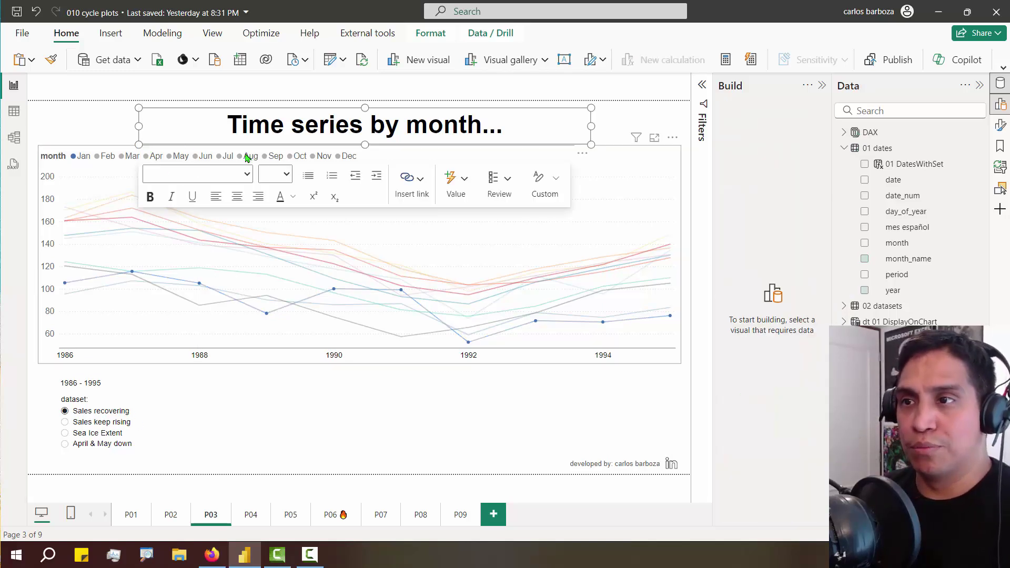
pyautogui.click(274, 159)
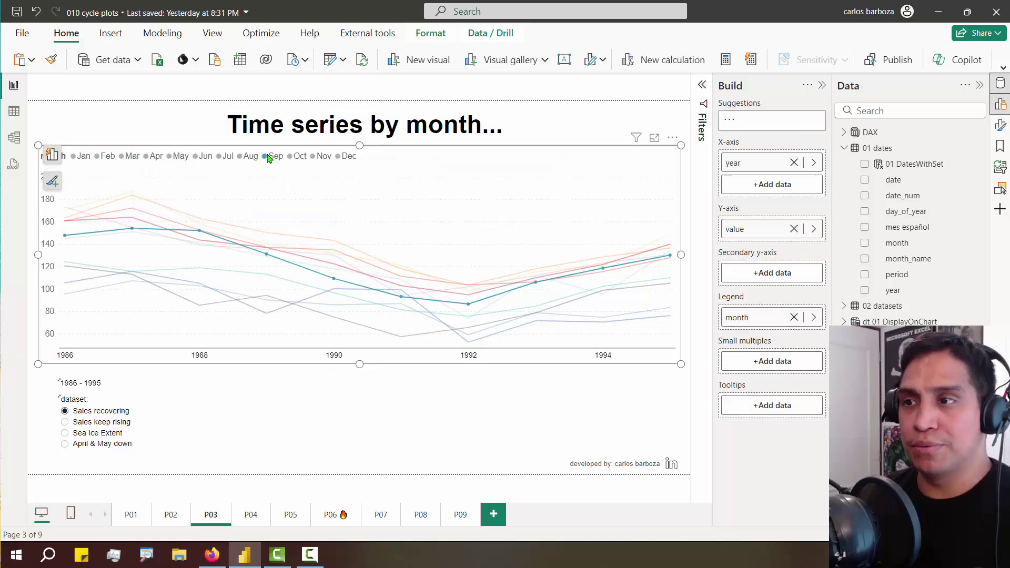
pyautogui.click(268, 158)
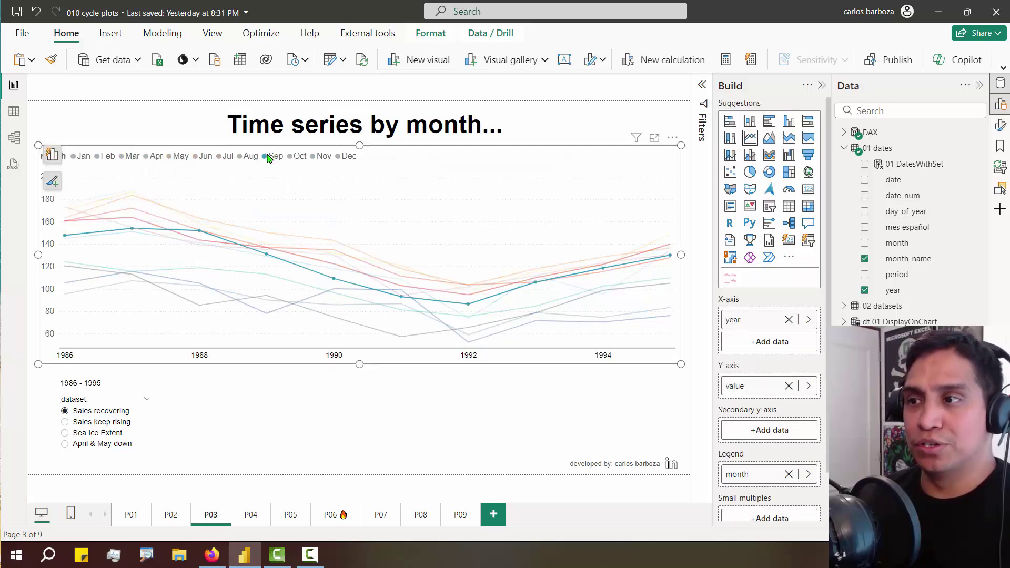
pyautogui.click(322, 156)
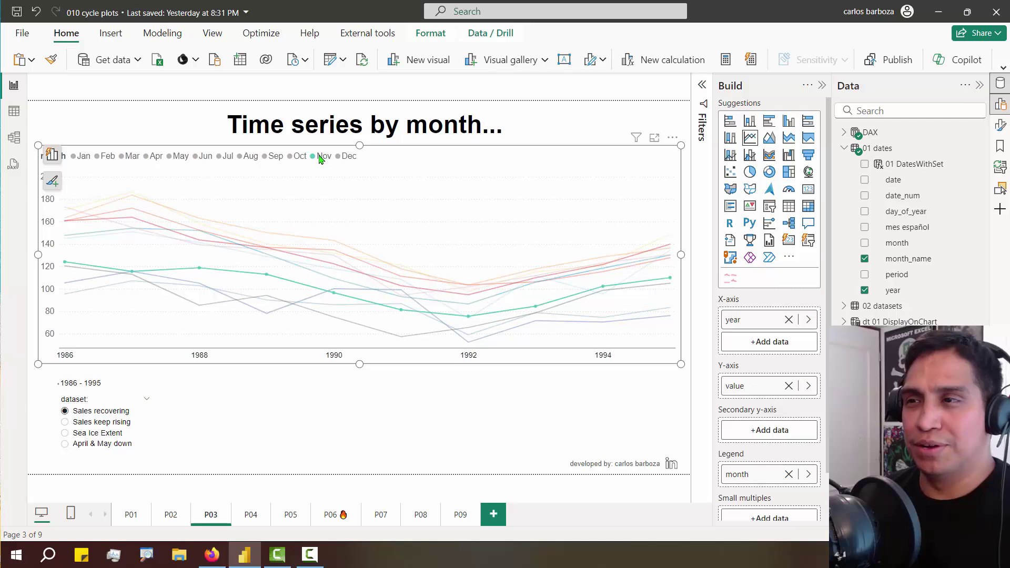
# Highlight the December series, trace its curve across the years with its 1991 value boxed, and clear the marks
pyautogui.click(348, 157)
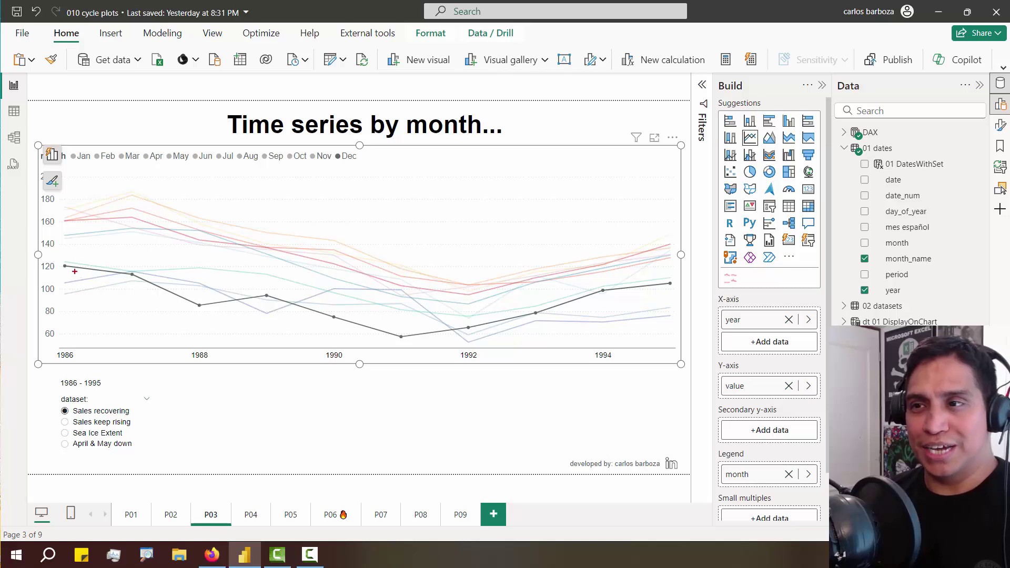
pyautogui.moveTo(75, 272)
pyautogui.mouseDown()
pyautogui.moveTo(409, 344)
pyautogui.moveTo(633, 289)
pyautogui.mouseUp()
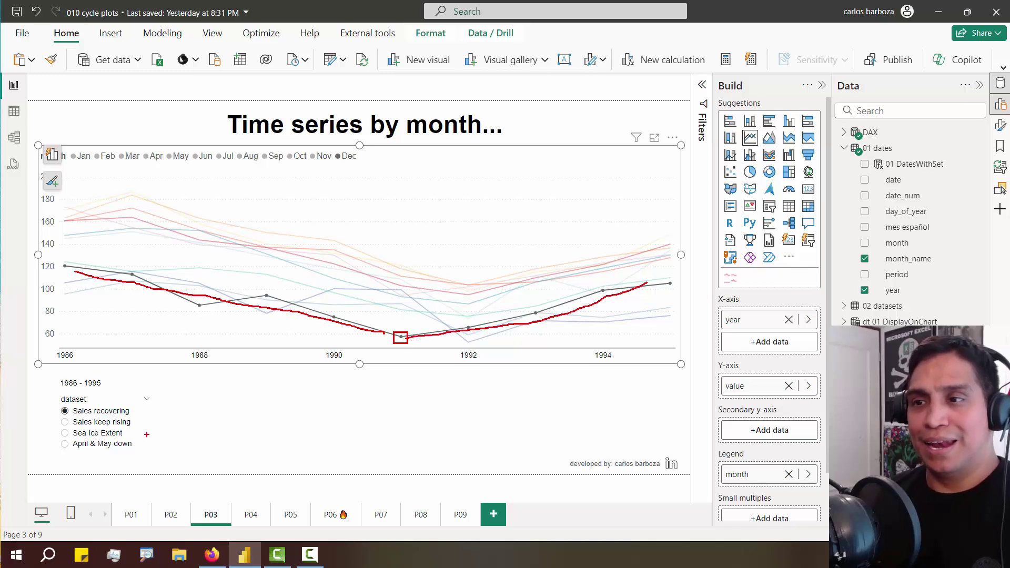
pyautogui.press('Escape')
# Switch the dataset to Sales keep rising, highlight the January series, and remove the highlight
pyautogui.click(126, 428)
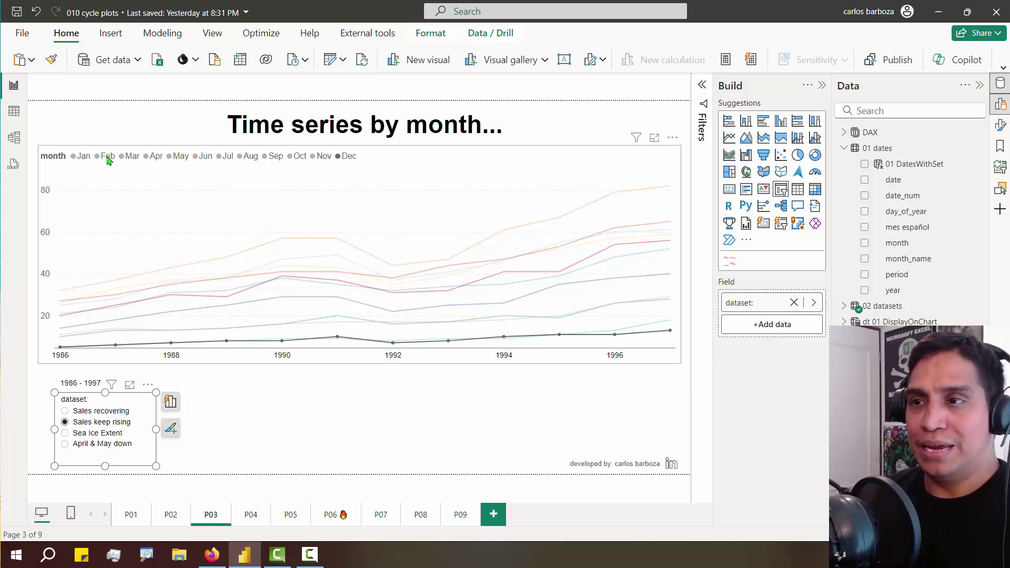
pyautogui.click(83, 160)
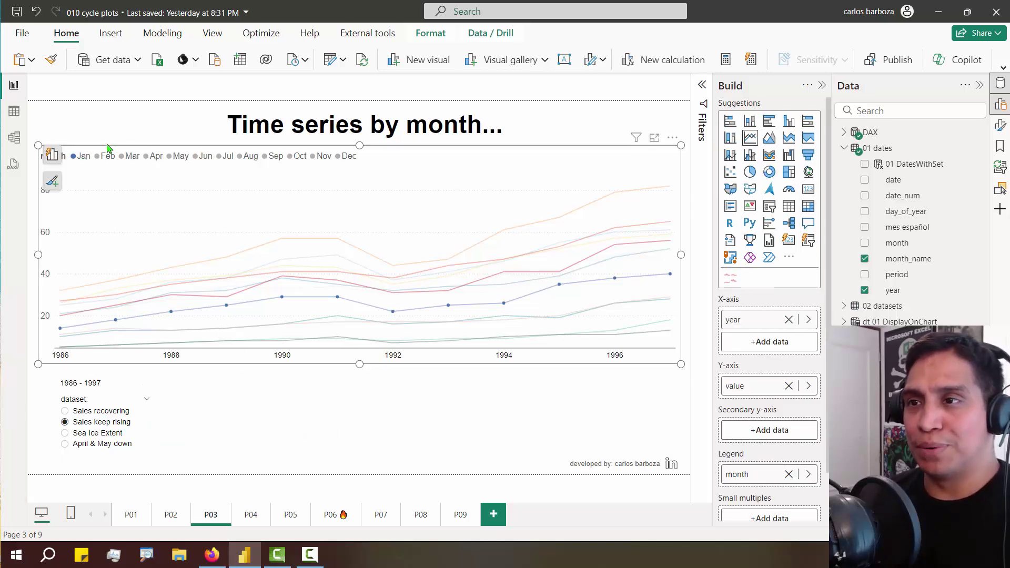
pyautogui.click(359, 413)
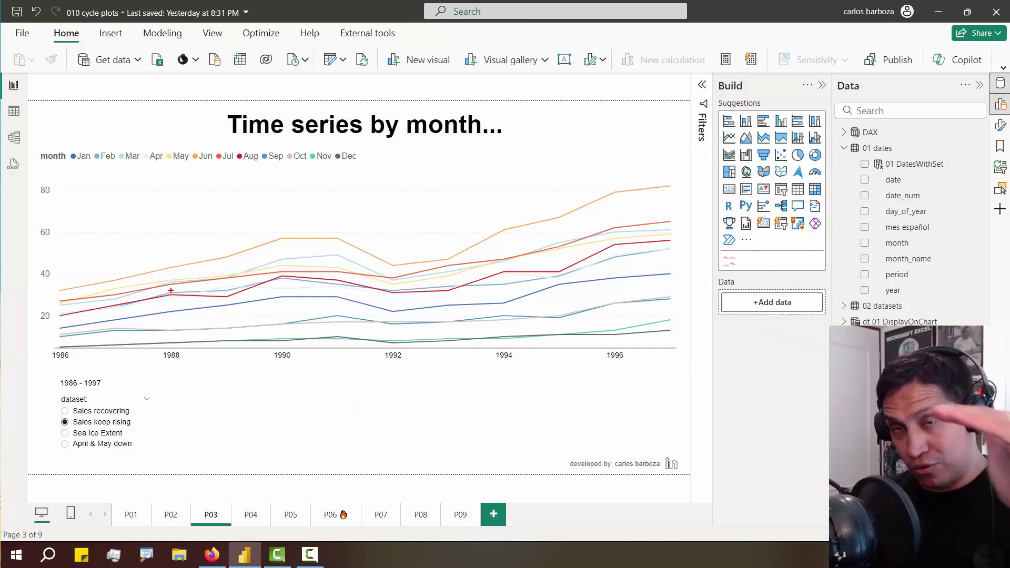
# Draw two freehand upward trend lines across the month series, and undo both strokes
pyautogui.moveTo(88, 298); pyautogui.dragTo(590, 230)
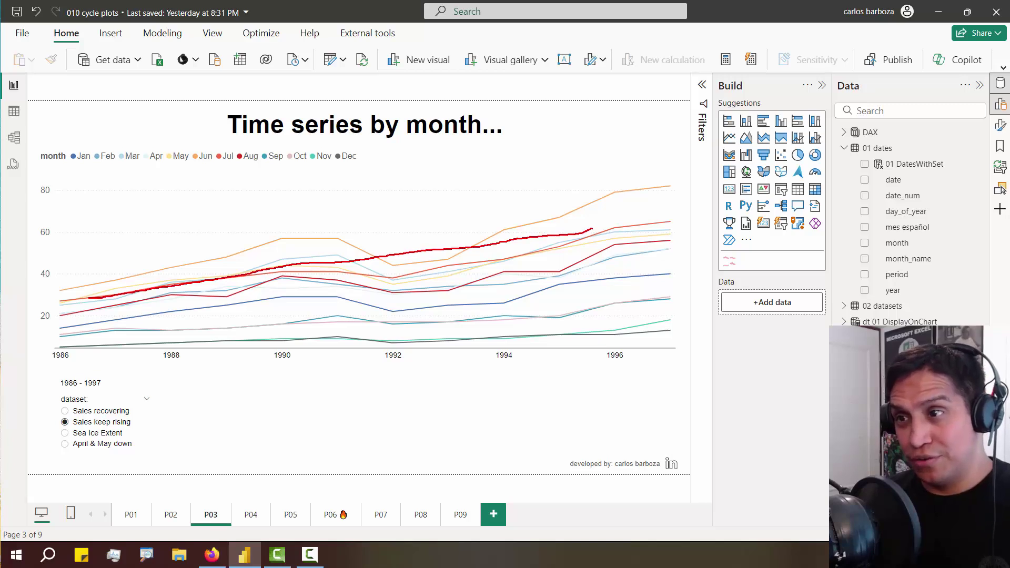
pyautogui.moveTo(297, 296); pyautogui.dragTo(543, 238)
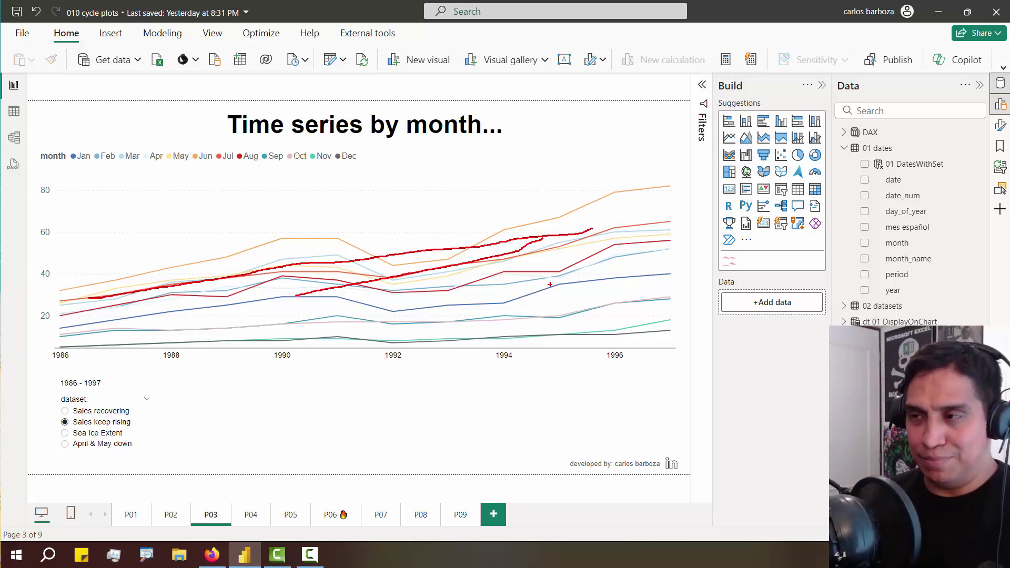
pyautogui.hotkey('ctrl', 'z')
pyautogui.hotkey('ctrl', 'z')
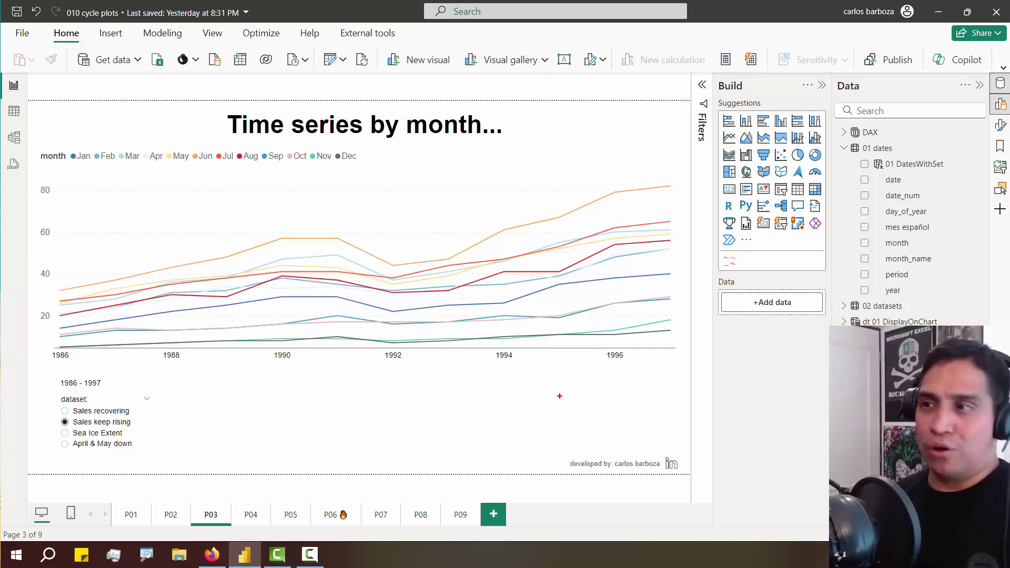
# Trace three upward strokes along the month lines between about 1994 and 1997, and clear them
pyautogui.moveTo(482, 280); pyautogui.dragTo(646, 237)
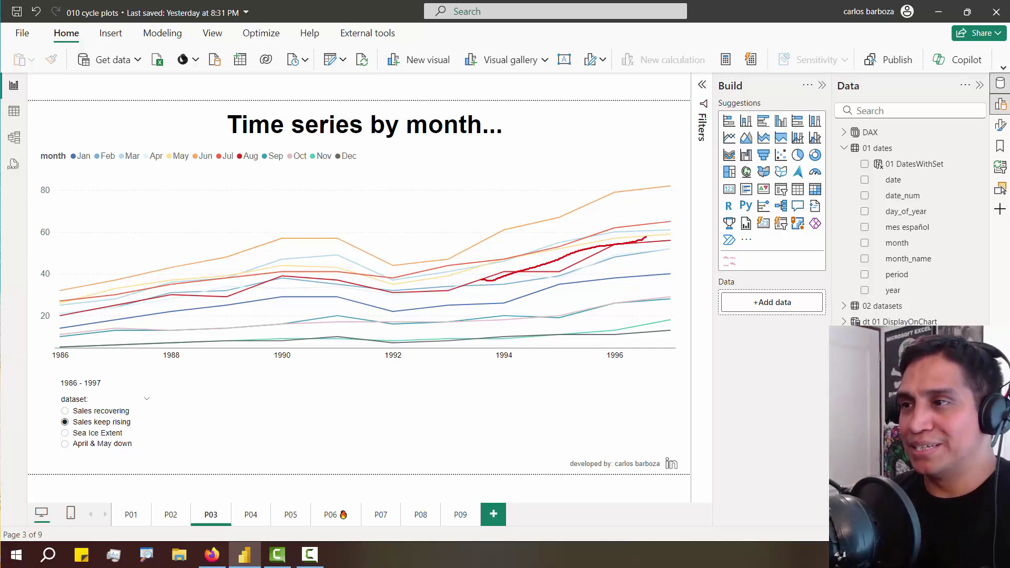
pyautogui.moveTo(513, 251); pyautogui.dragTo(662, 226)
pyautogui.moveTo(550, 226); pyautogui.dragTo(645, 190)
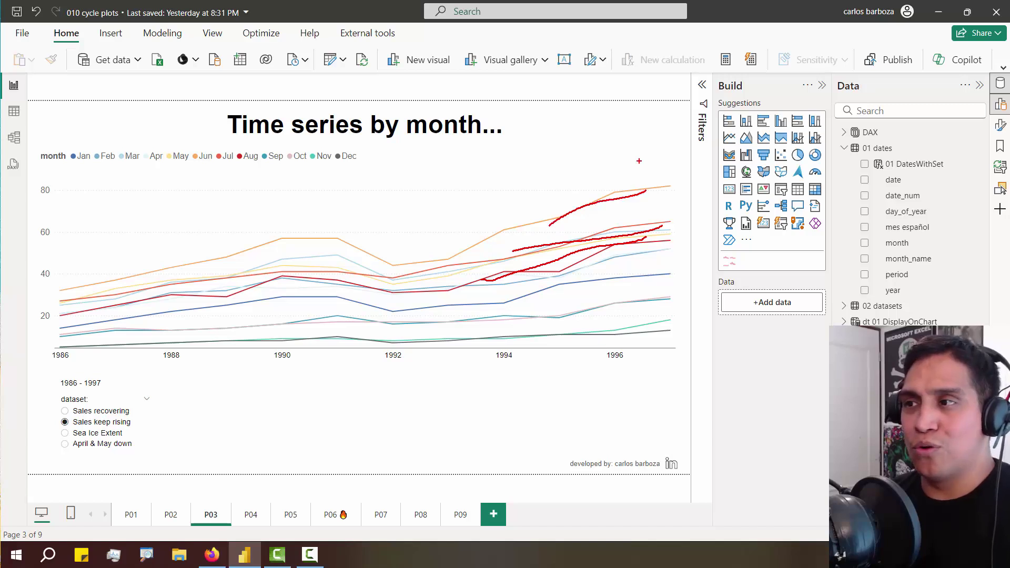
pyautogui.press('Escape')
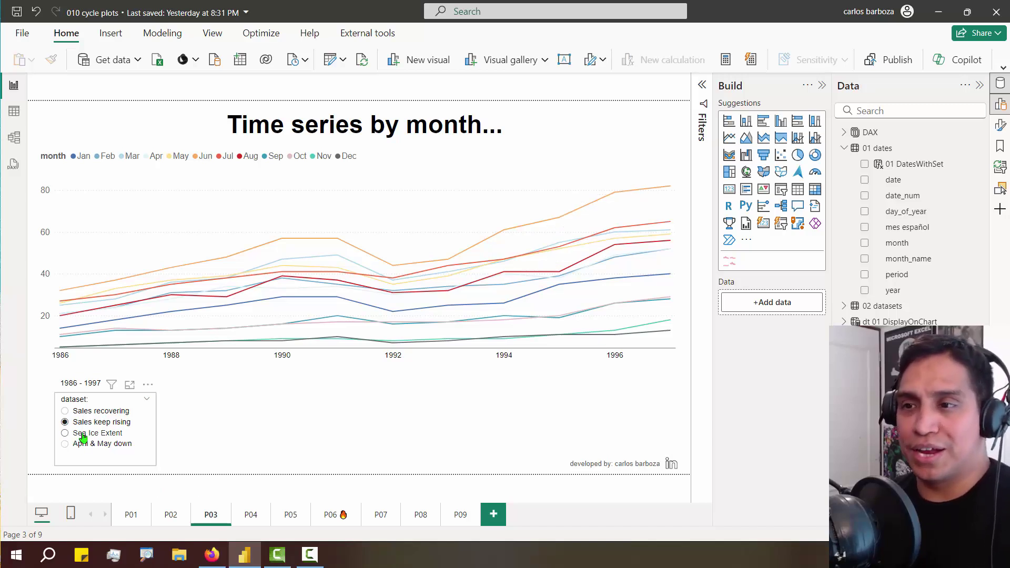
# Switch the dataset to Sea Ice Extent, draw an arrow along the uppermost month lines, clear it, and inspect the 1986 values
pyautogui.click(82, 436)
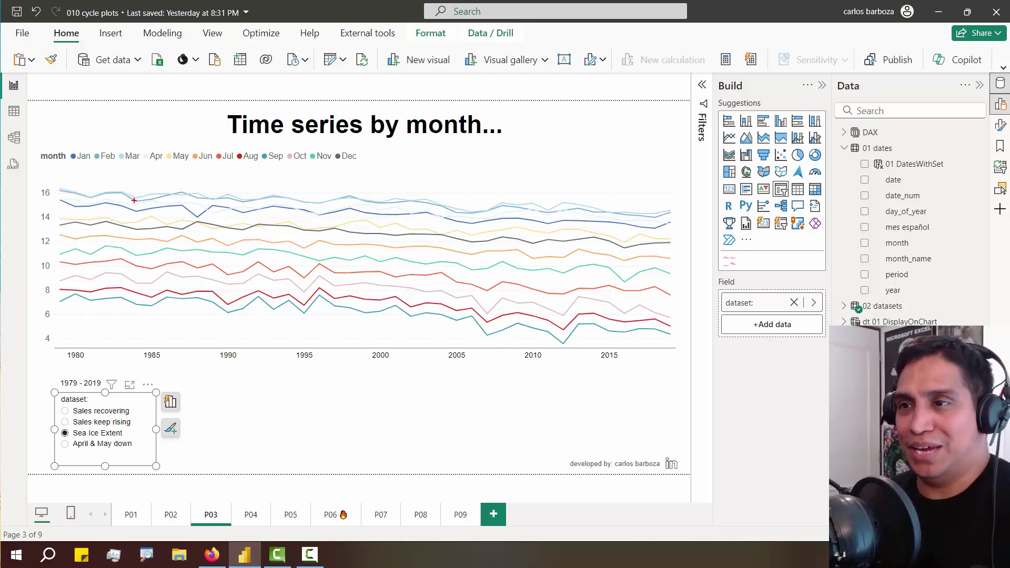
pyautogui.moveTo(131, 195); pyautogui.dragTo(552, 206)
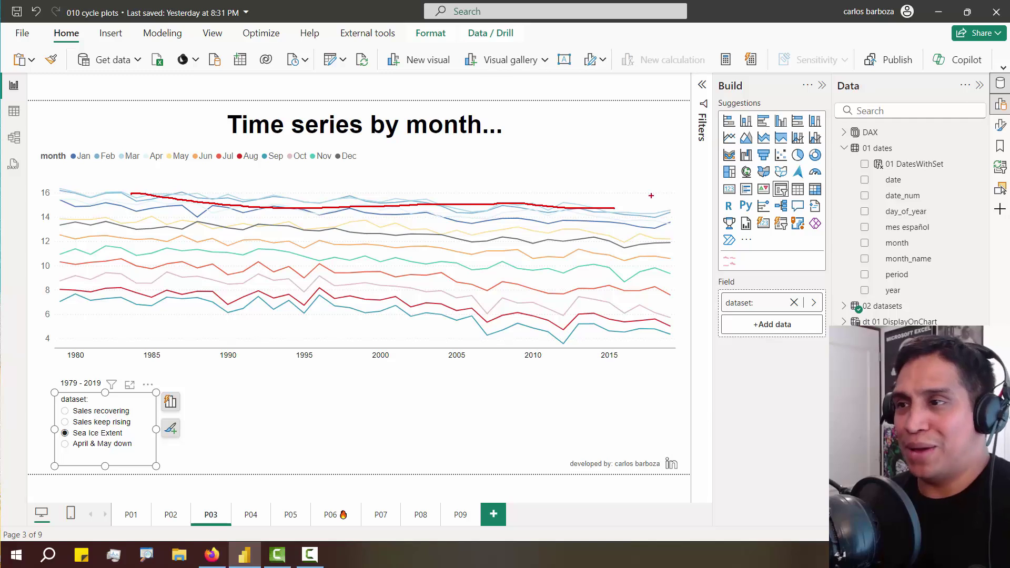
pyautogui.moveTo(607, 198); pyautogui.dragTo(616, 217)
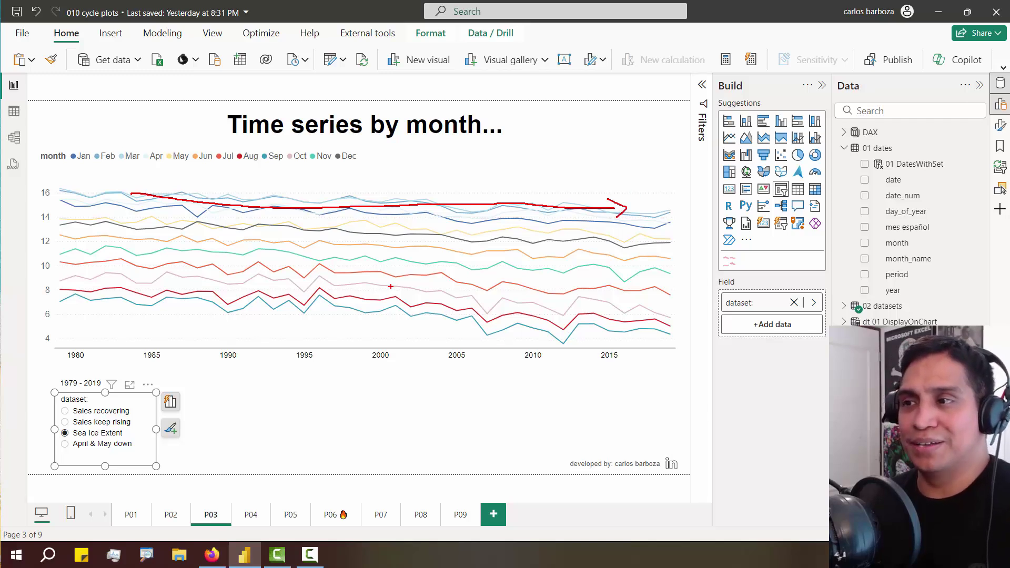
pyautogui.press('Escape')
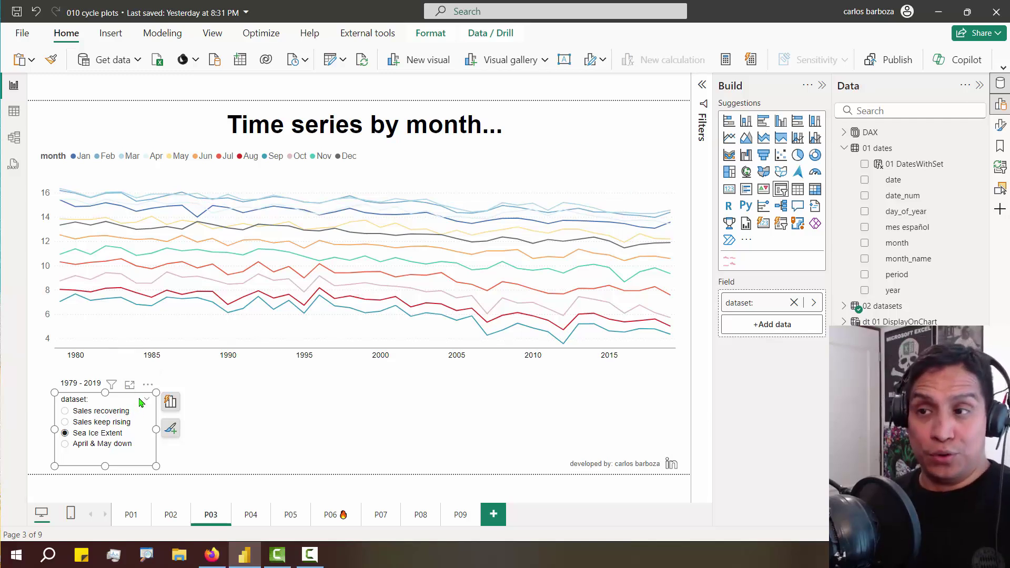
pyautogui.moveTo(175, 349)
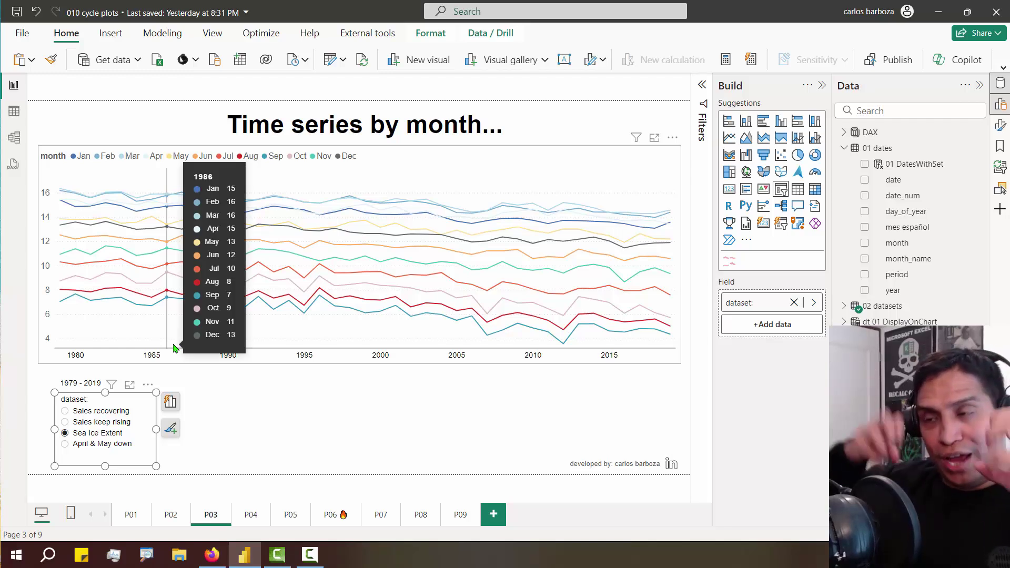
# Switch the dataset to April & May down, mark the July line near 2020, and clear the mark
pyautogui.click(97, 445)
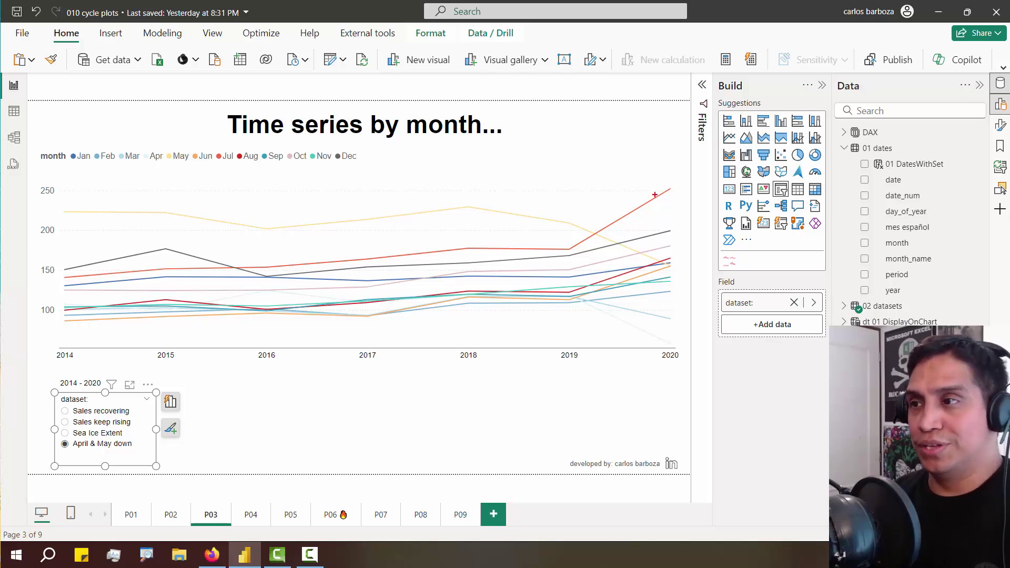
pyautogui.moveTo(658, 190); pyautogui.dragTo(639, 123)
pyautogui.press('Escape')
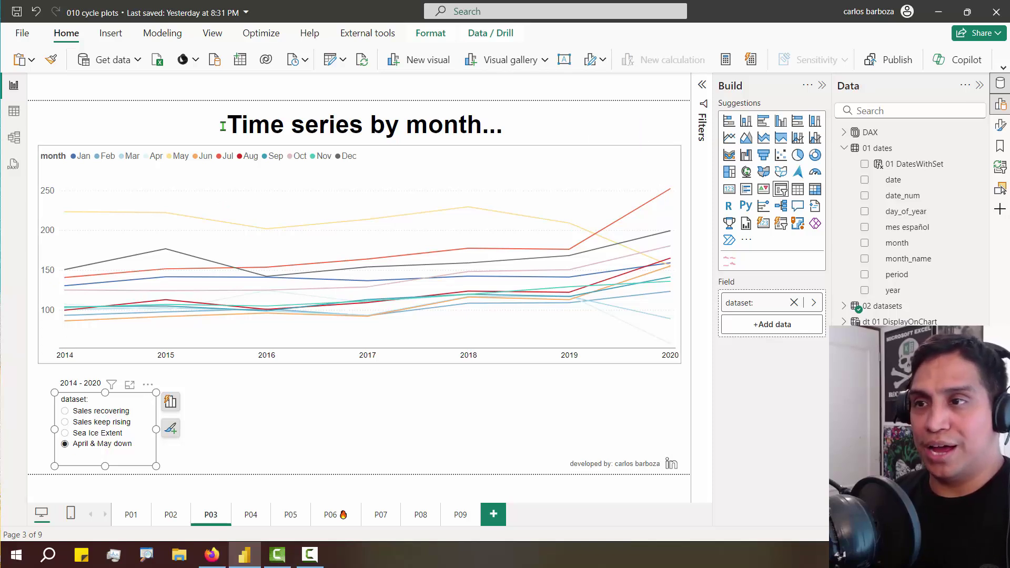
# Highlight July, box its 2014 and 2020 values and the 2019 and 2020 columns, trace the rise between them, and clear everything
pyautogui.click(229, 160)
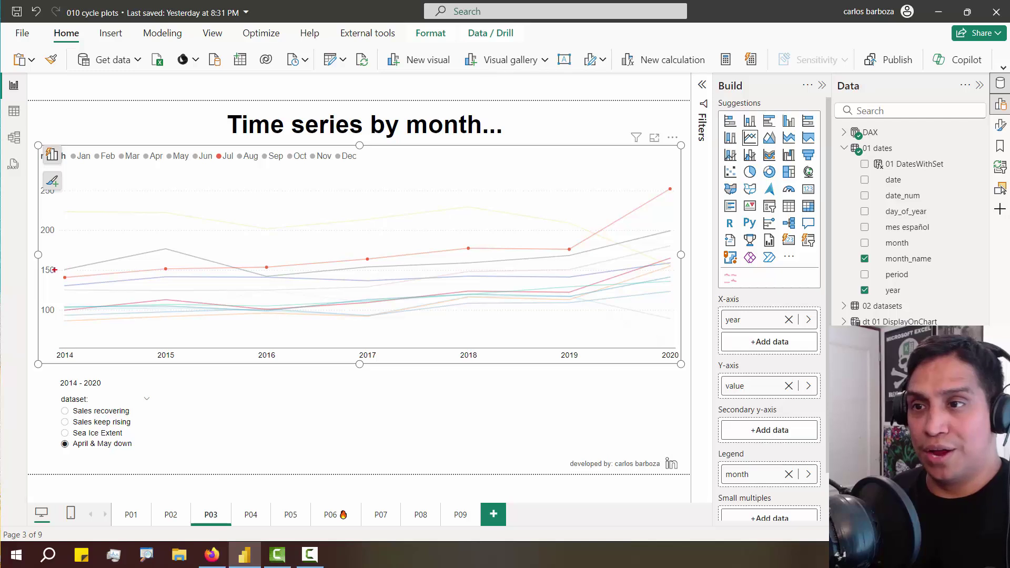
pyautogui.moveTo(55, 270); pyautogui.dragTo(72, 283)
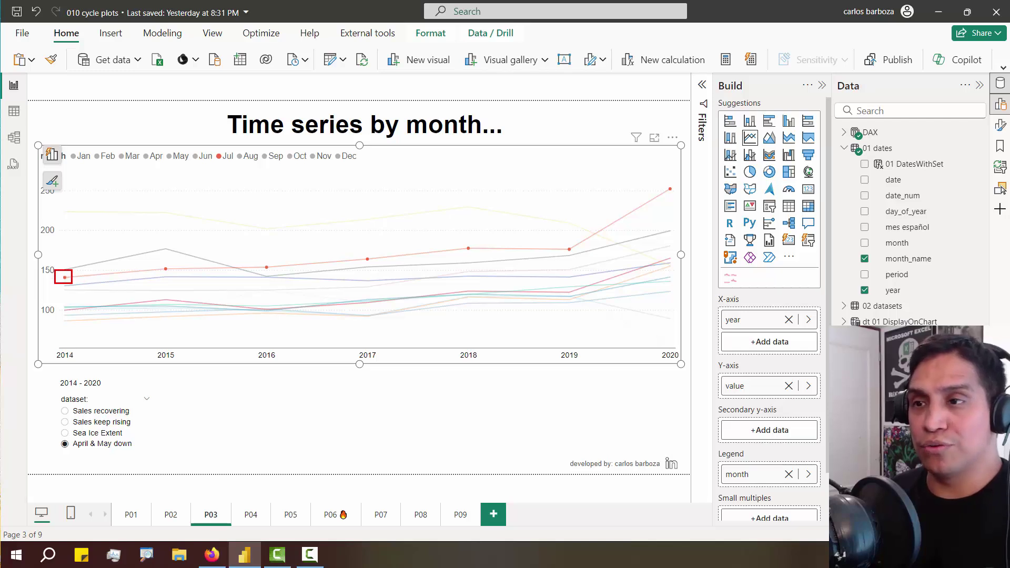
pyautogui.moveTo(658, 179)
pyautogui.mouseDown()
pyautogui.moveTo(681, 213)
pyautogui.moveTo(675, 200)
pyautogui.mouseUp()
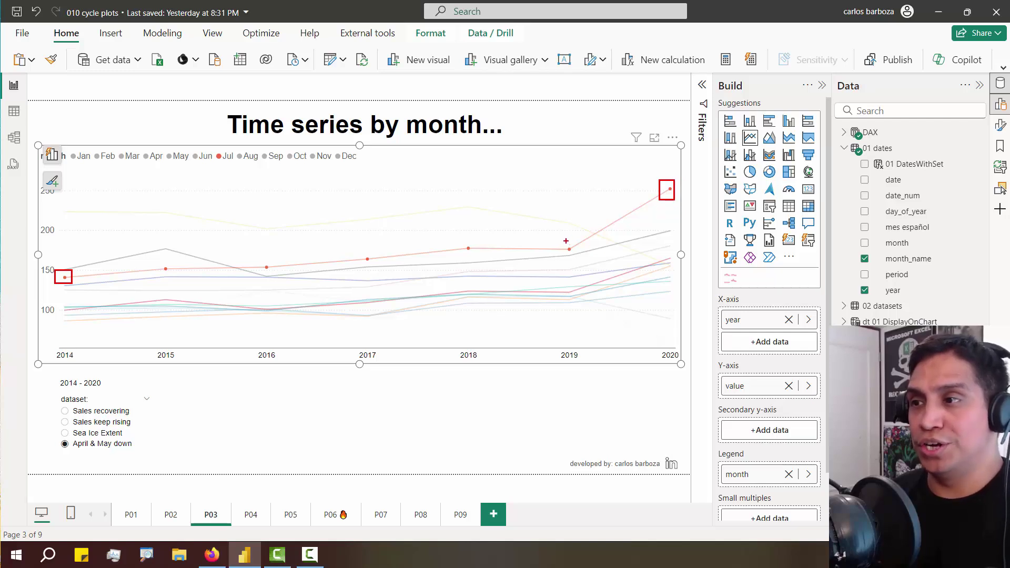
pyautogui.moveTo(559, 240)
pyautogui.mouseDown()
pyautogui.moveTo(595, 365)
pyautogui.moveTo(578, 361)
pyautogui.mouseUp()
pyautogui.moveTo(584, 238)
pyautogui.mouseDown()
pyautogui.moveTo(654, 190)
pyautogui.moveTo(680, 369)
pyautogui.mouseUp()
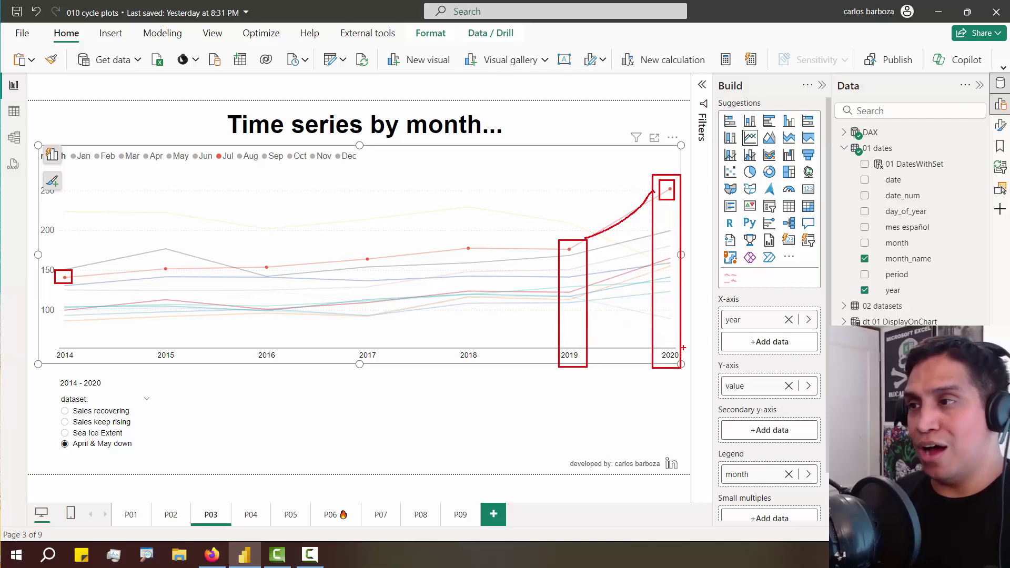
pyautogui.press('Escape')
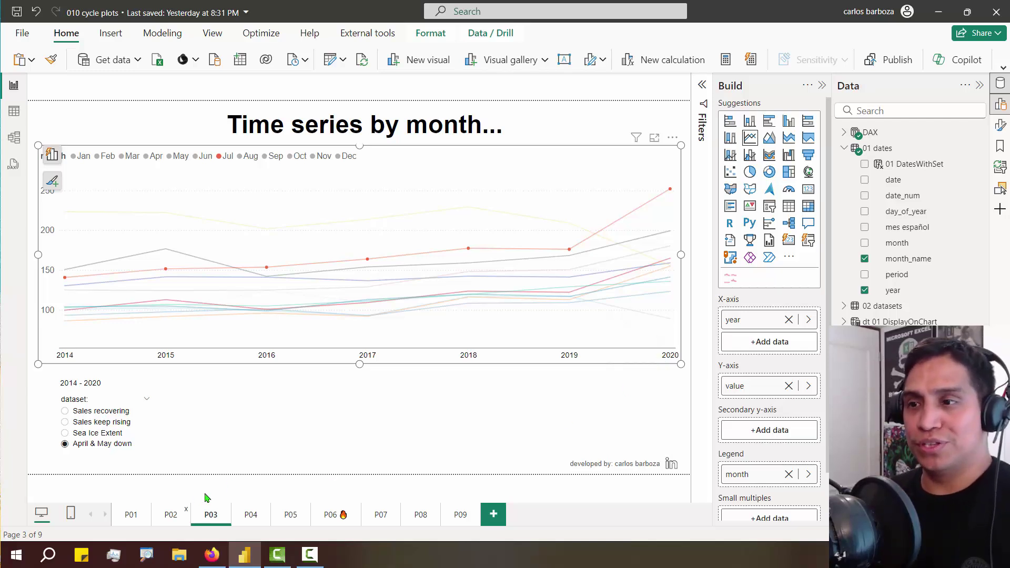
pyautogui.click(172, 414)
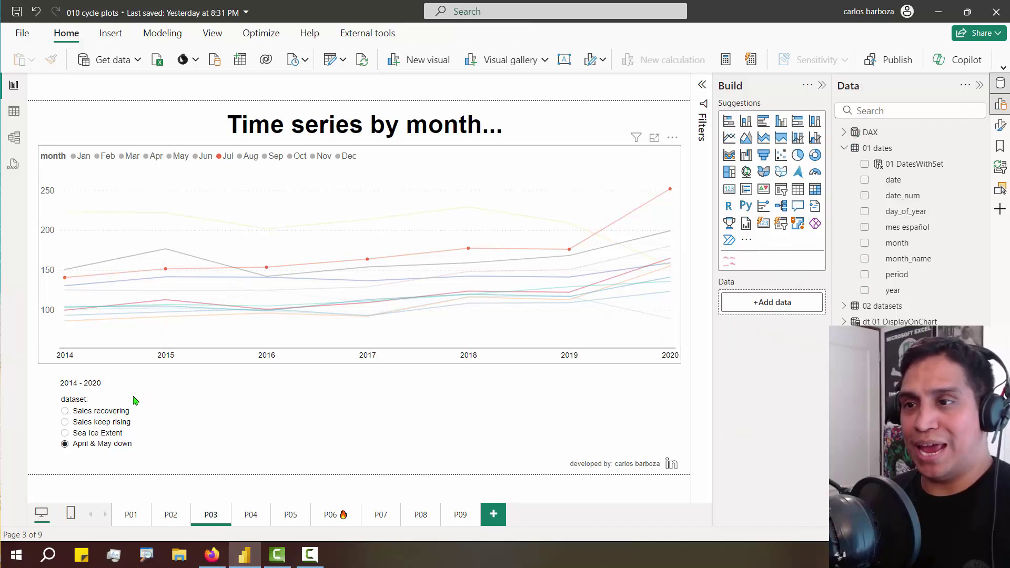
pyautogui.click(106, 411)
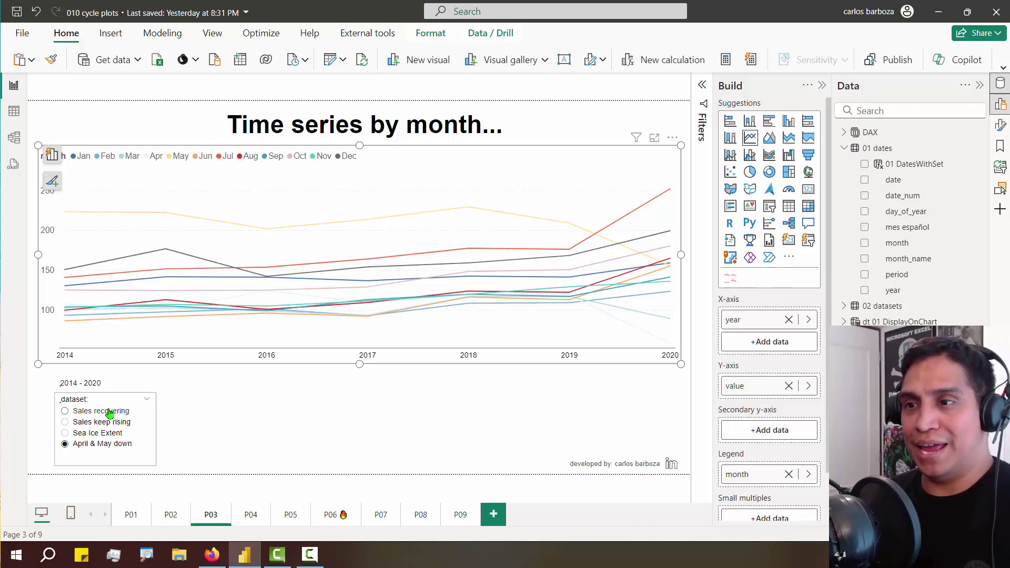
# Open page P04 and hide the visual D: Cycle plot or Seasonal Subseries Graphs
pyautogui.click(259, 518)
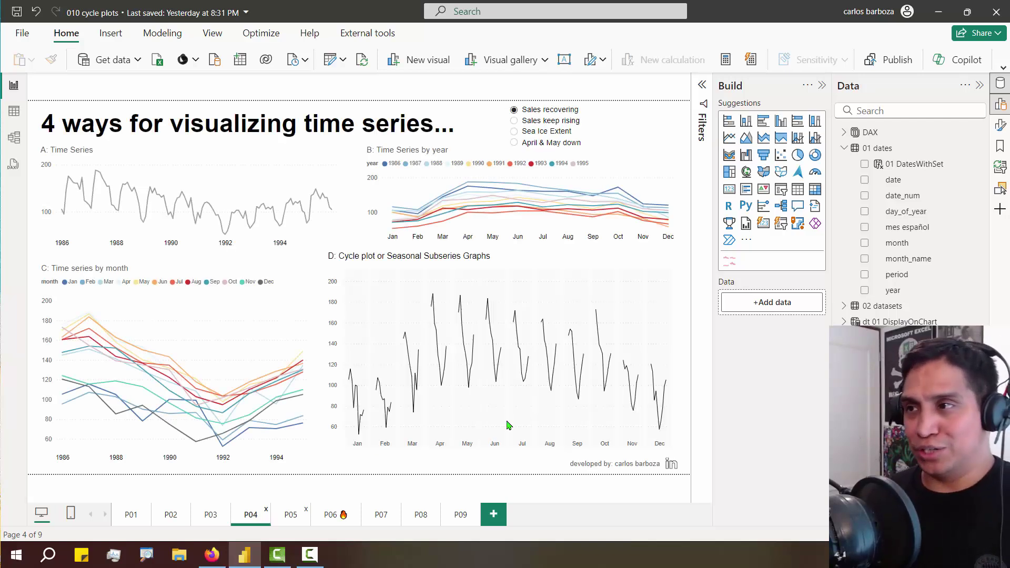
pyautogui.click(1000, 187)
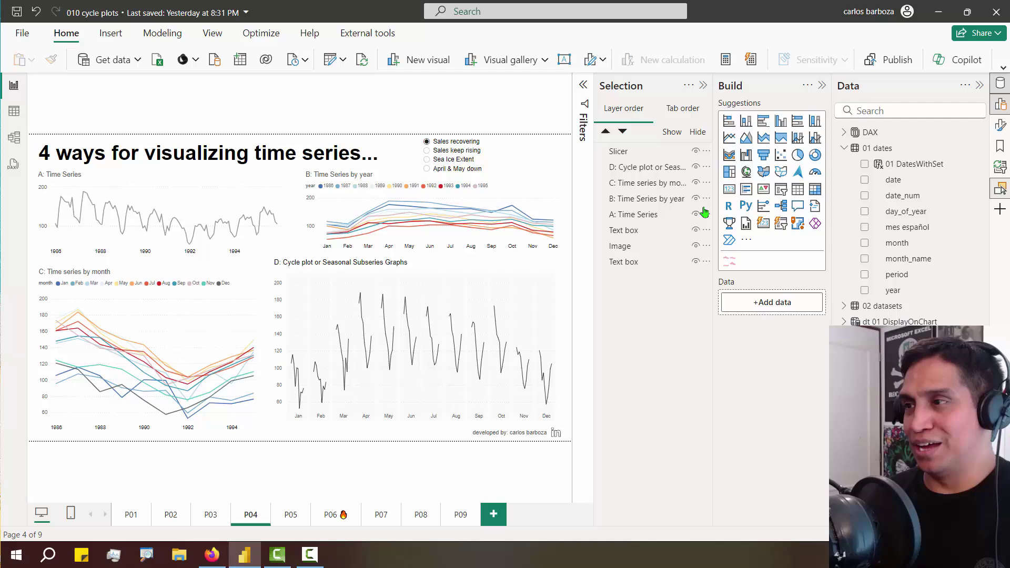
pyautogui.click(696, 167)
pyautogui.click(704, 86)
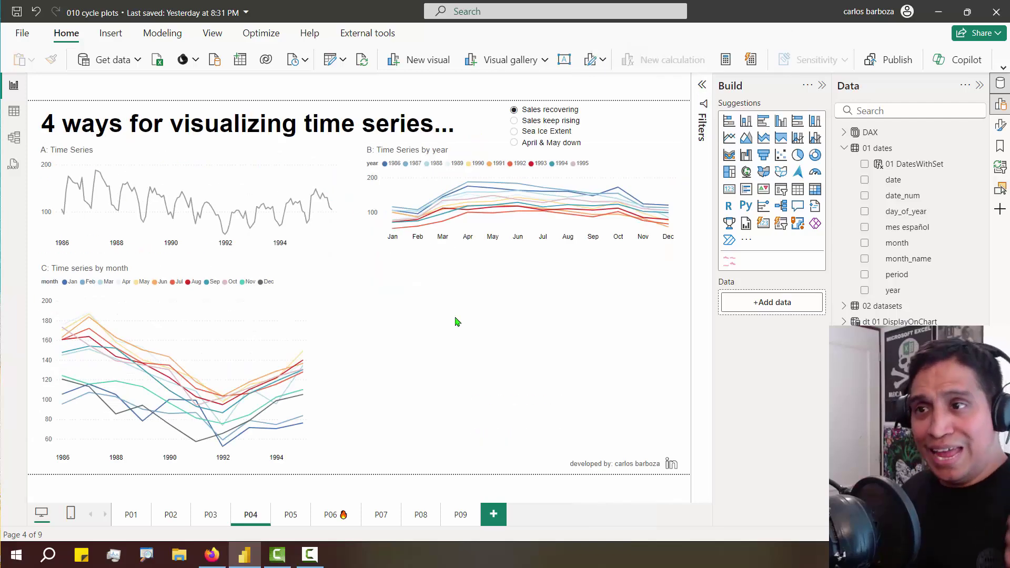
# Select chart A: Time Series, trace its repeating seasonal waves from 1986 to about 1990, and clear the trace
pyautogui.click(250, 157)
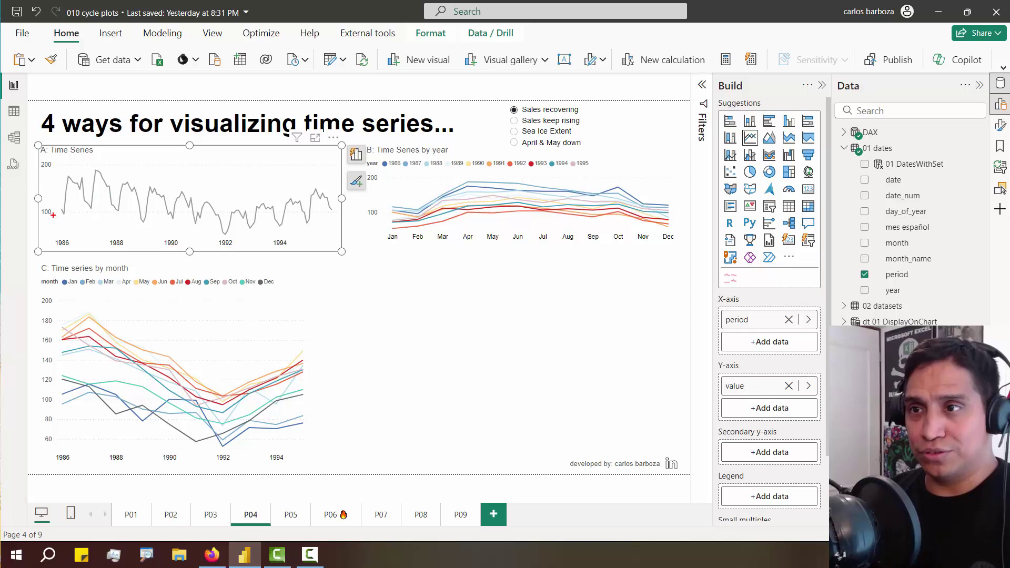
pyautogui.moveTo(61, 211)
pyautogui.mouseDown()
pyautogui.moveTo(123, 183)
pyautogui.moveTo(151, 218)
pyautogui.moveTo(179, 213)
pyautogui.mouseUp()
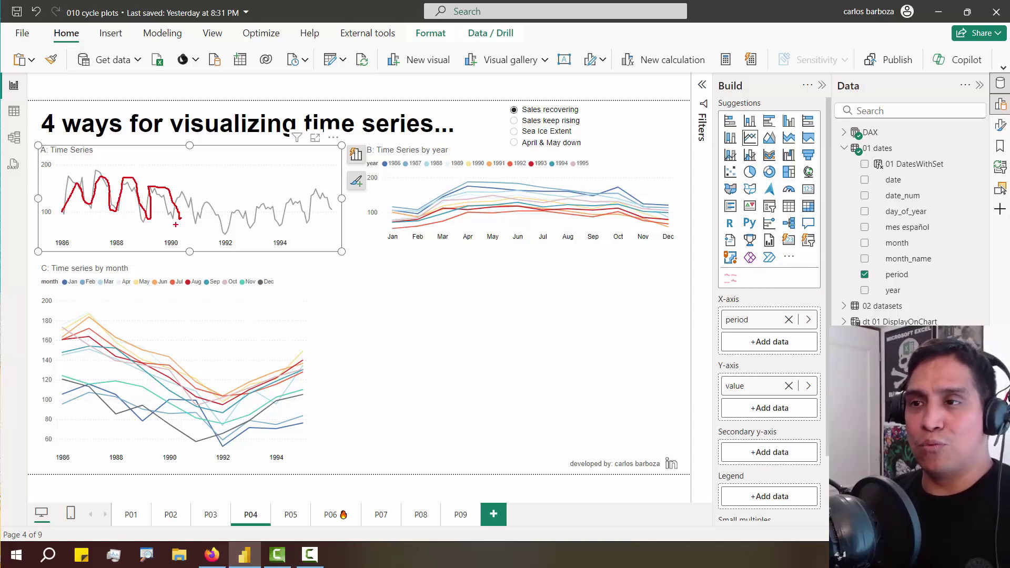
pyautogui.press('Escape')
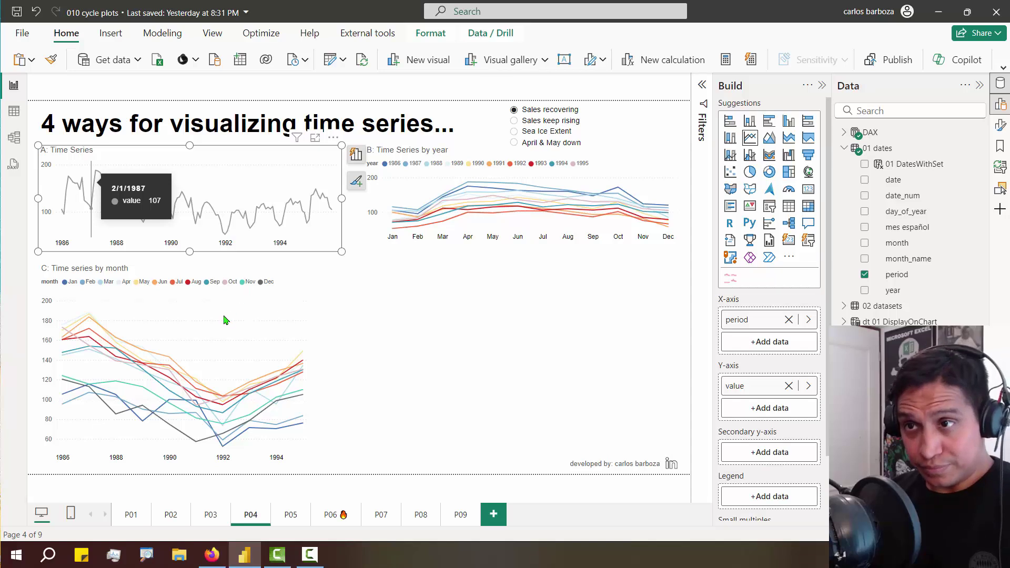
# Box the first two yearly cycles in chart A, link them by arrows to chart B, point at its month axis, and clear the marks
pyautogui.press('Escape')
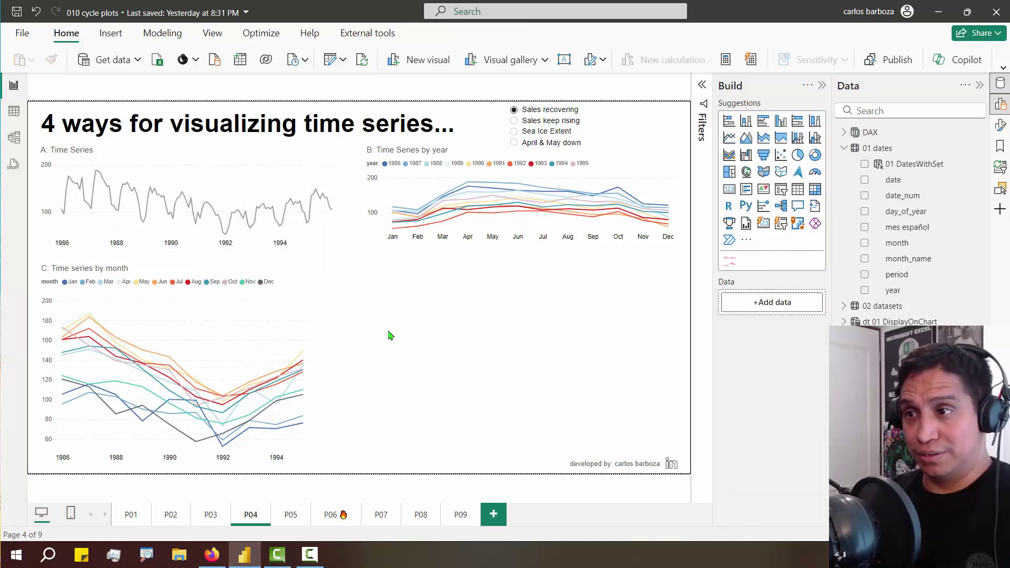
pyautogui.moveTo(58, 171); pyautogui.dragTo(92, 221)
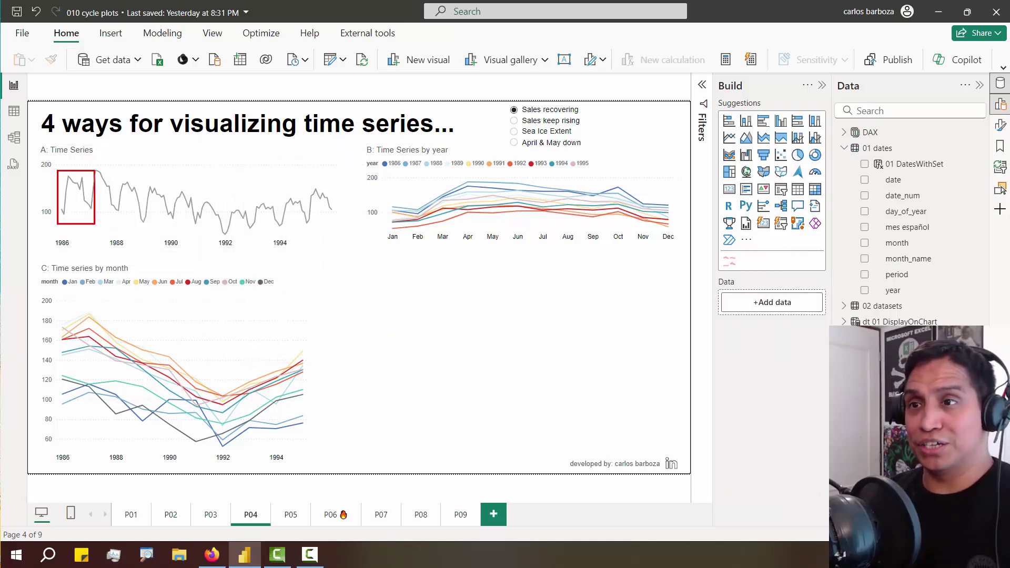
pyautogui.moveTo(87, 166); pyautogui.dragTo(120, 220)
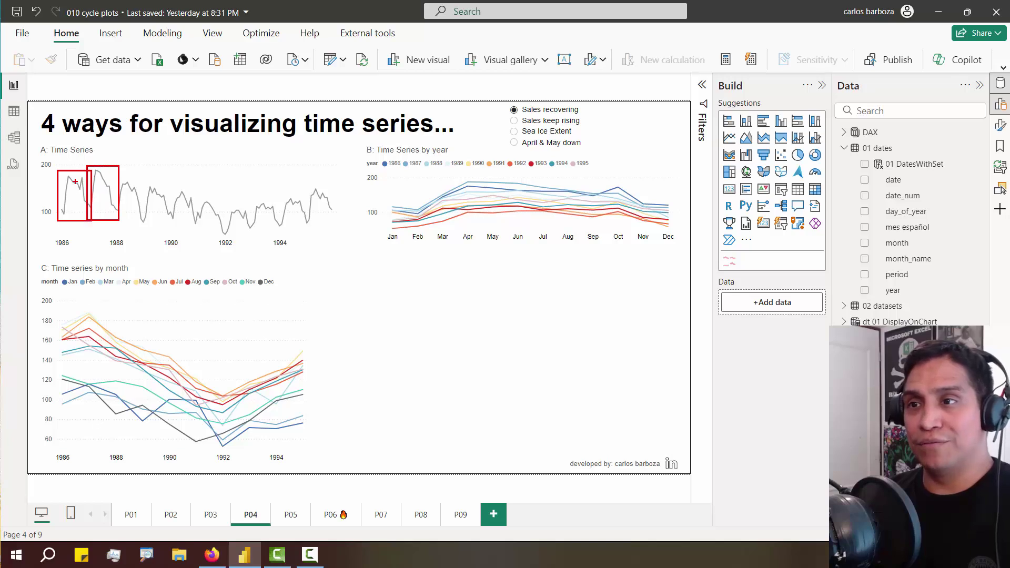
pyautogui.moveTo(75, 182)
pyautogui.mouseDown()
pyautogui.moveTo(88, 165)
pyautogui.moveTo(287, 162)
pyautogui.moveTo(363, 180)
pyautogui.mouseUp()
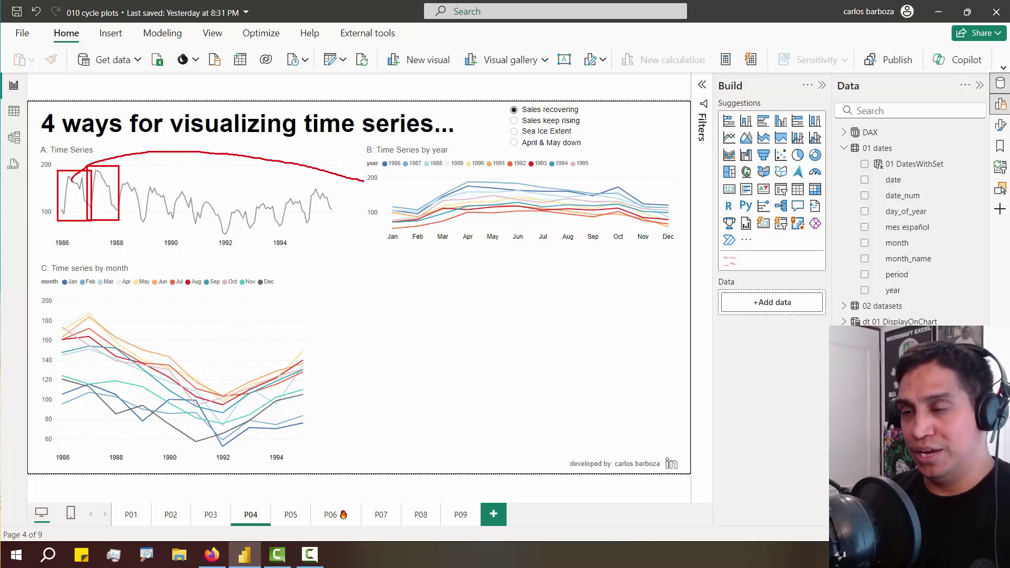
pyautogui.moveTo(106, 228)
pyautogui.mouseDown()
pyautogui.moveTo(158, 270)
pyautogui.moveTo(400, 241)
pyautogui.mouseUp()
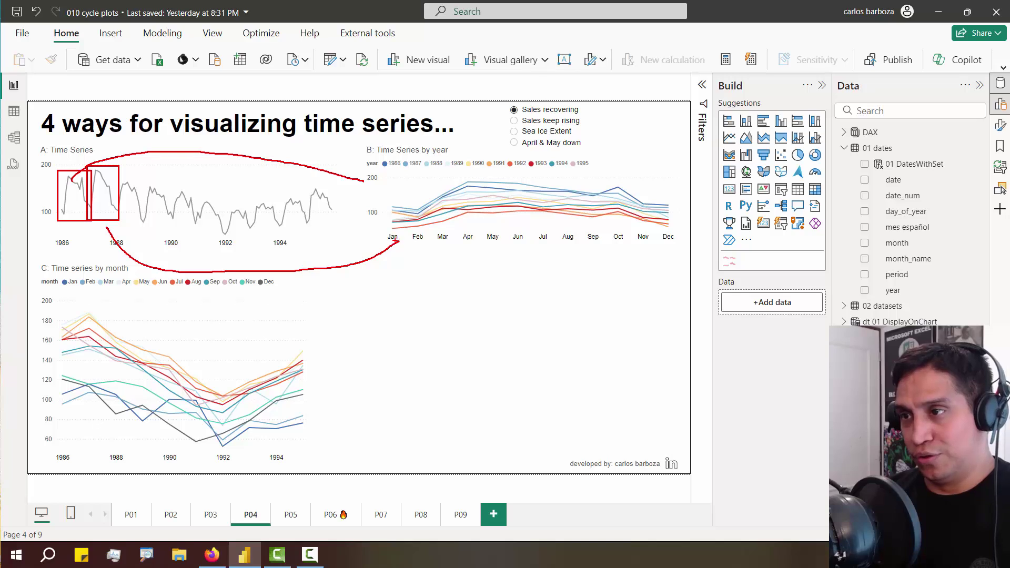
pyautogui.moveTo(489, 245); pyautogui.dragTo(495, 261)
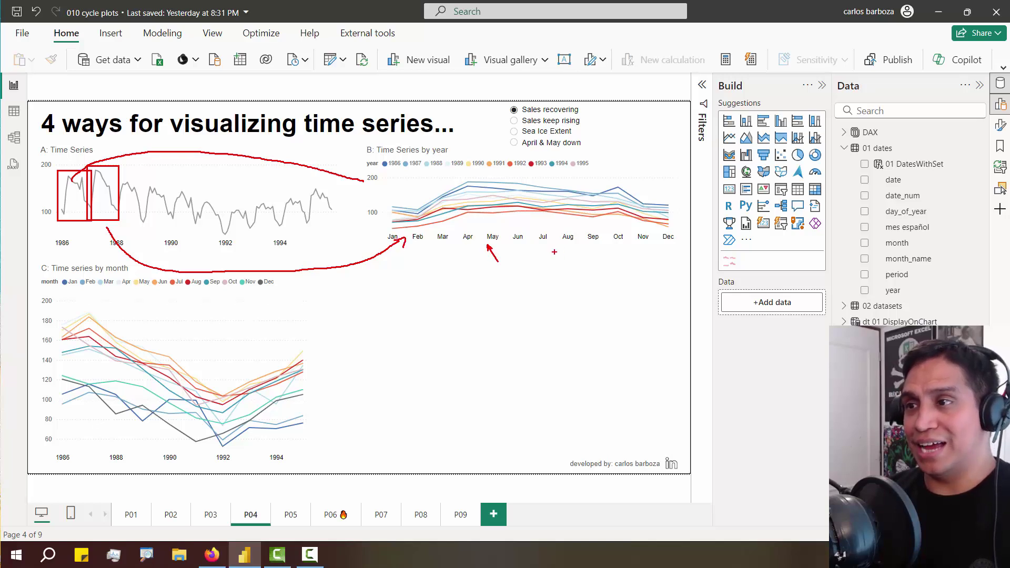
pyautogui.moveTo(555, 252); pyautogui.dragTo(589, 262)
pyautogui.press('Escape')
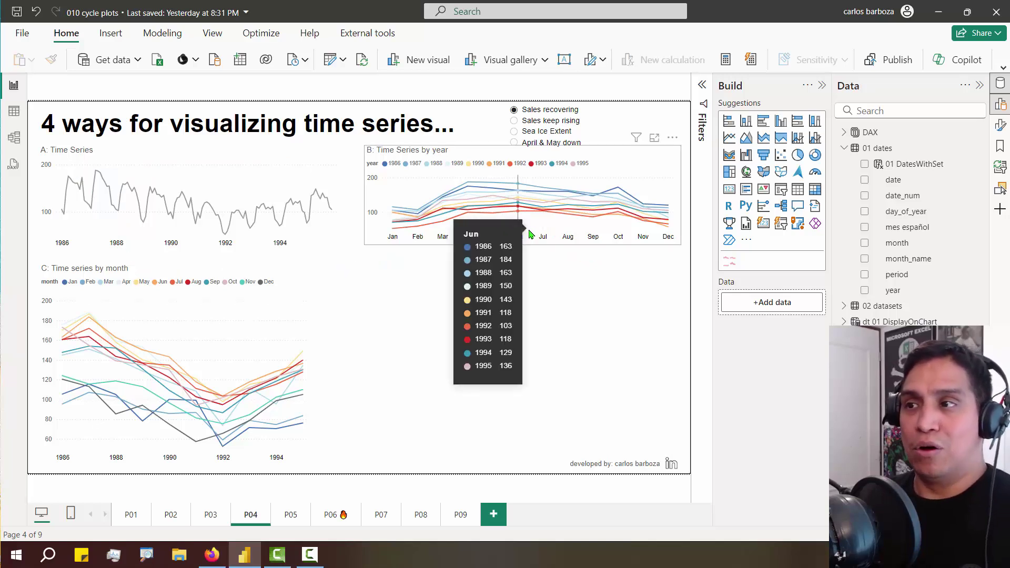
# Select chart C, point arrows at its year axis and month lines, box Sep, Oct and Nov in the legend, and clear the marks
pyautogui.click(310, 268)
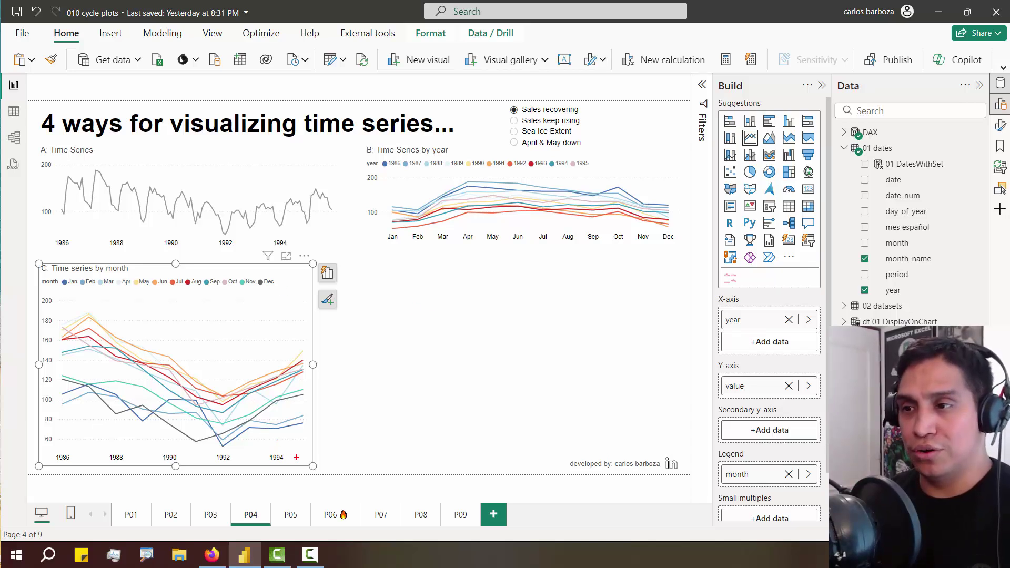
pyautogui.moveTo(297, 457); pyautogui.dragTo(367, 431)
pyautogui.moveTo(211, 376); pyautogui.dragTo(236, 348)
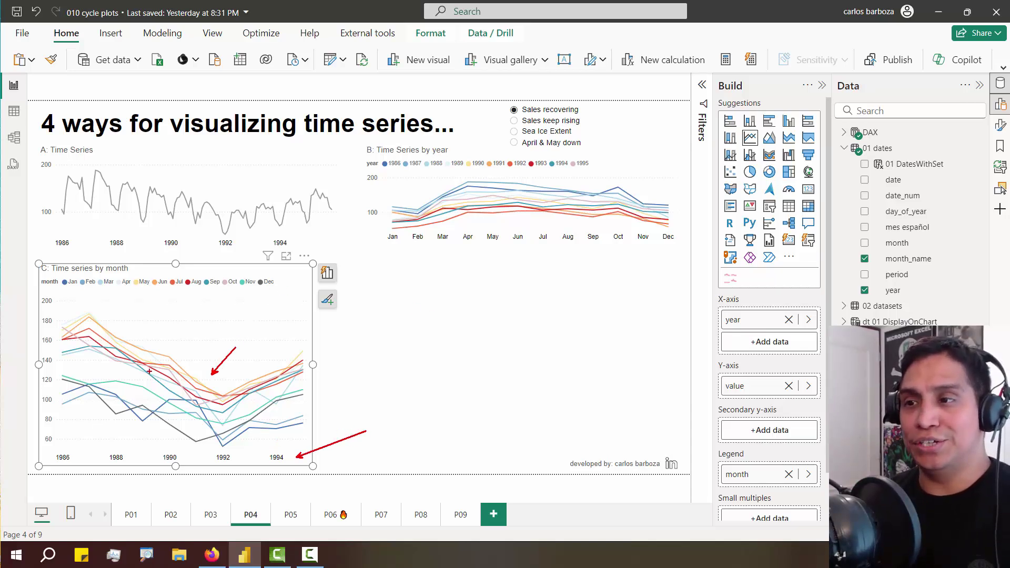
pyautogui.moveTo(154, 362); pyautogui.dragTo(171, 344)
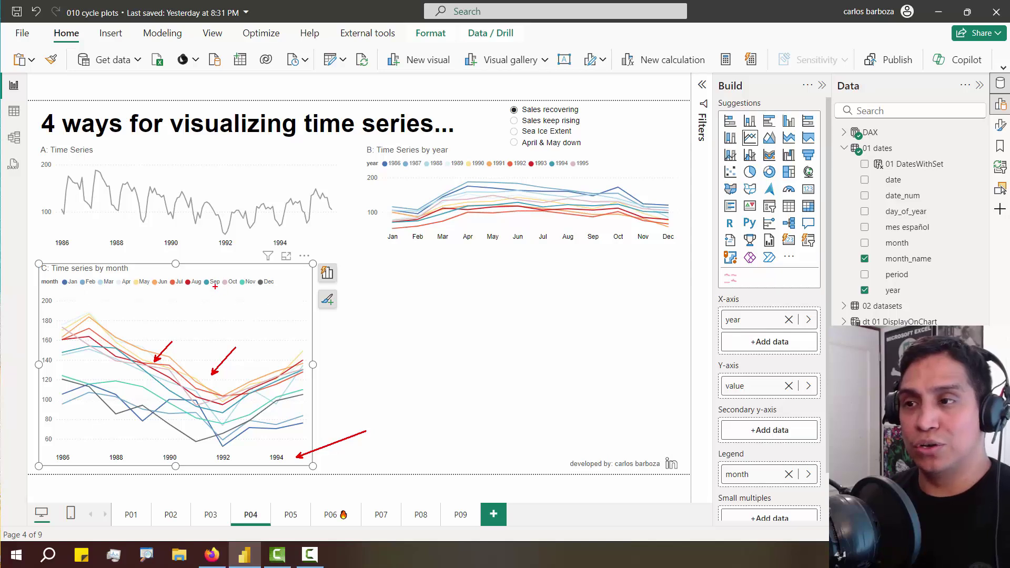
pyautogui.moveTo(201, 277); pyautogui.dragTo(238, 286)
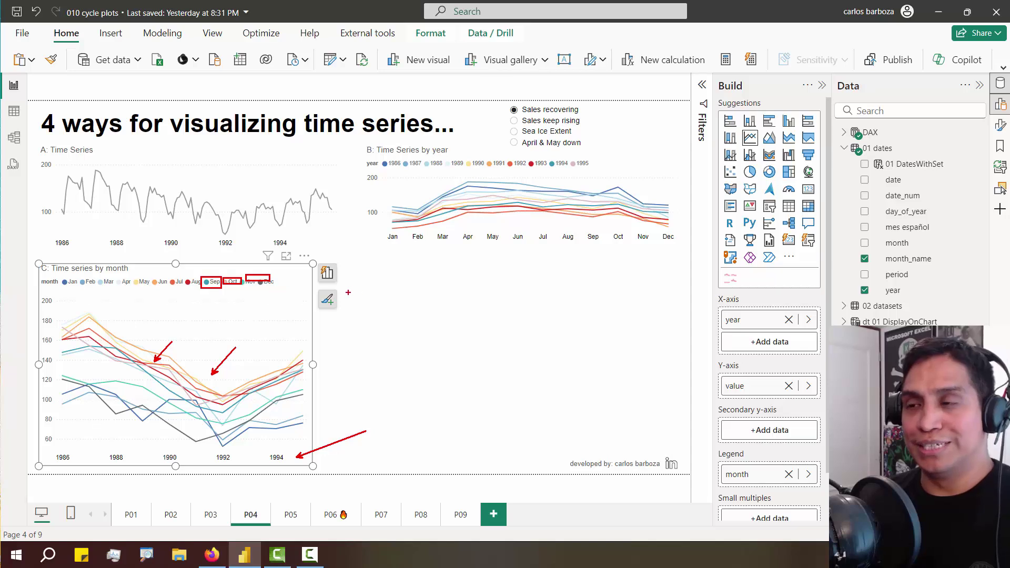
pyautogui.press('Escape')
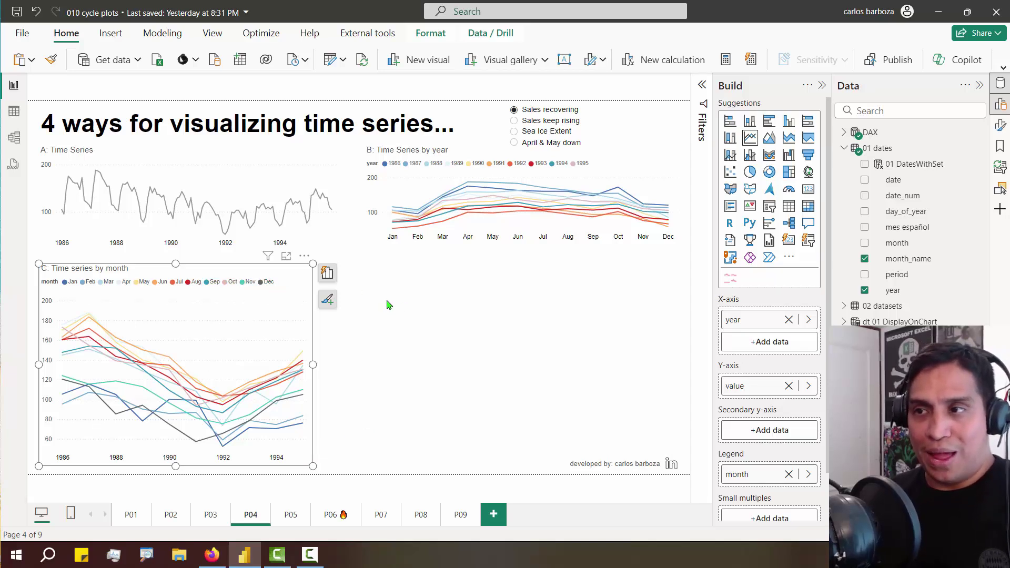
# Deselect chart C and draw a double-headed arrow between charts C: Time series by month and B: Time Series by year
pyautogui.click(388, 305)
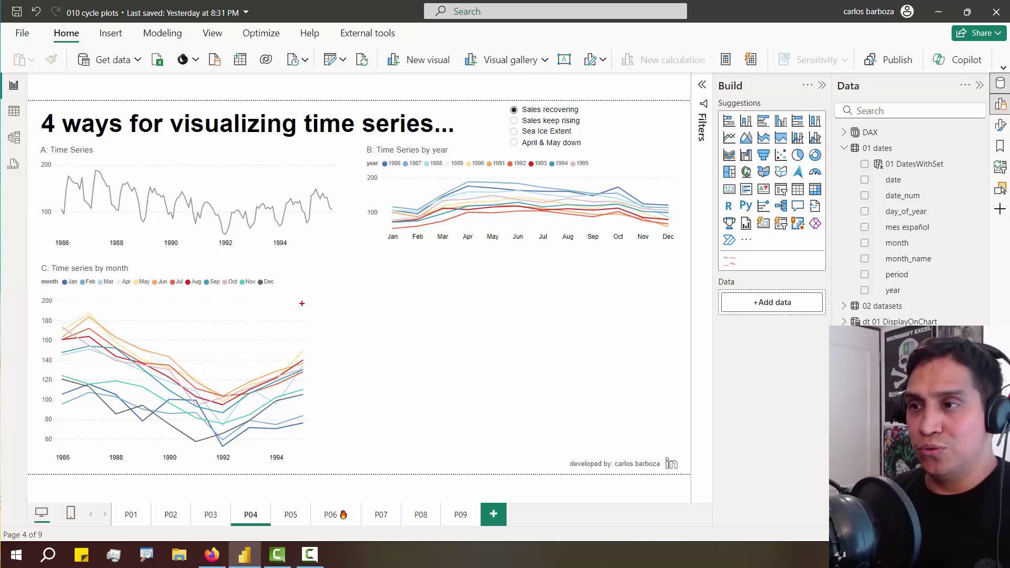
pyautogui.moveTo(301, 303)
pyautogui.mouseDown()
pyautogui.moveTo(366, 231)
pyautogui.moveTo(293, 305)
pyautogui.moveTo(350, 244)
pyautogui.moveTo(373, 247)
pyautogui.mouseUp()
pyautogui.moveTo(293, 304); pyautogui.dragTo(324, 309)
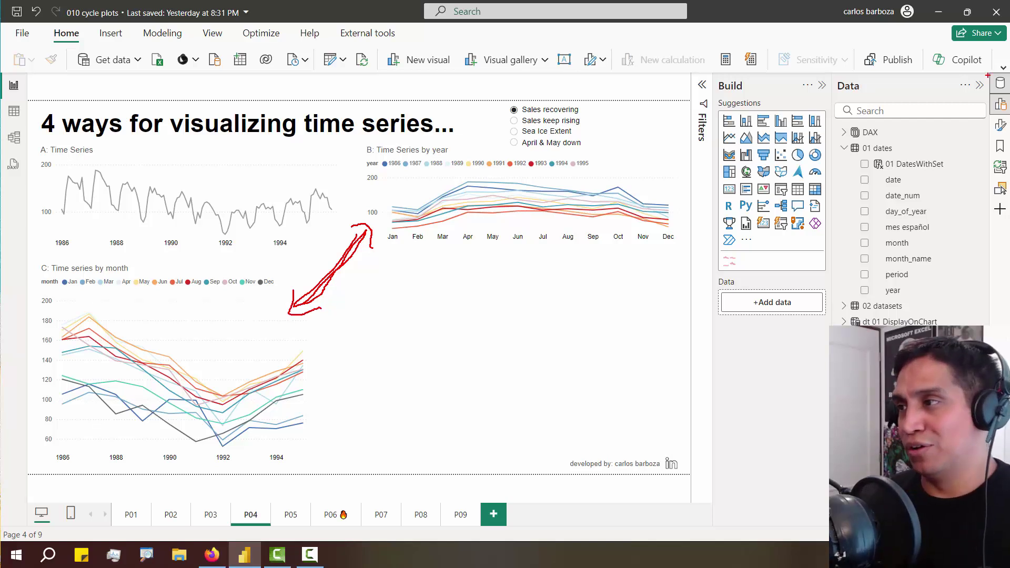
# Show the hidden visual D: Cycle plot or Seasonal Subseries Graphs and close the layer list
pyautogui.click(1001, 189)
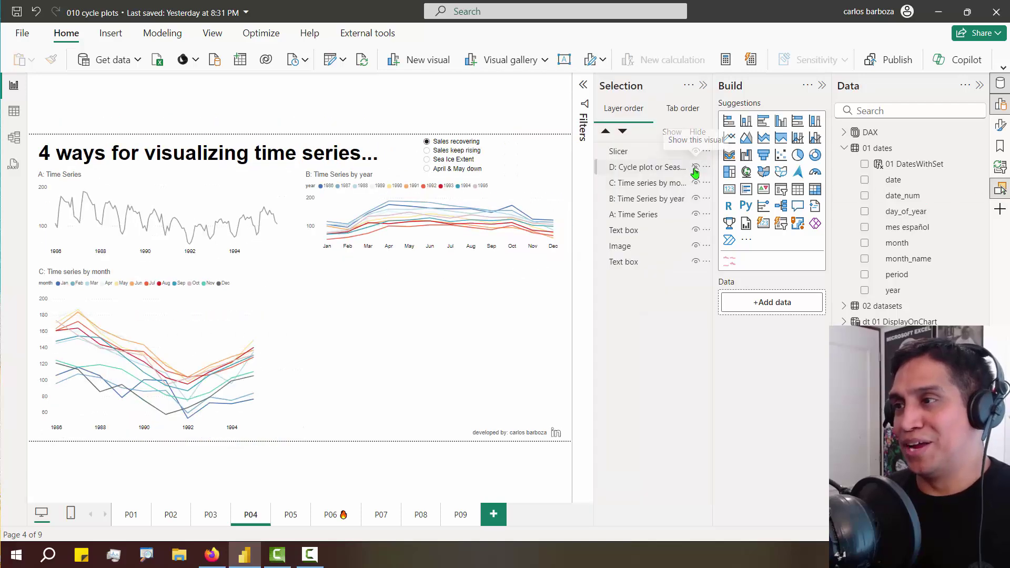
pyautogui.click(695, 170)
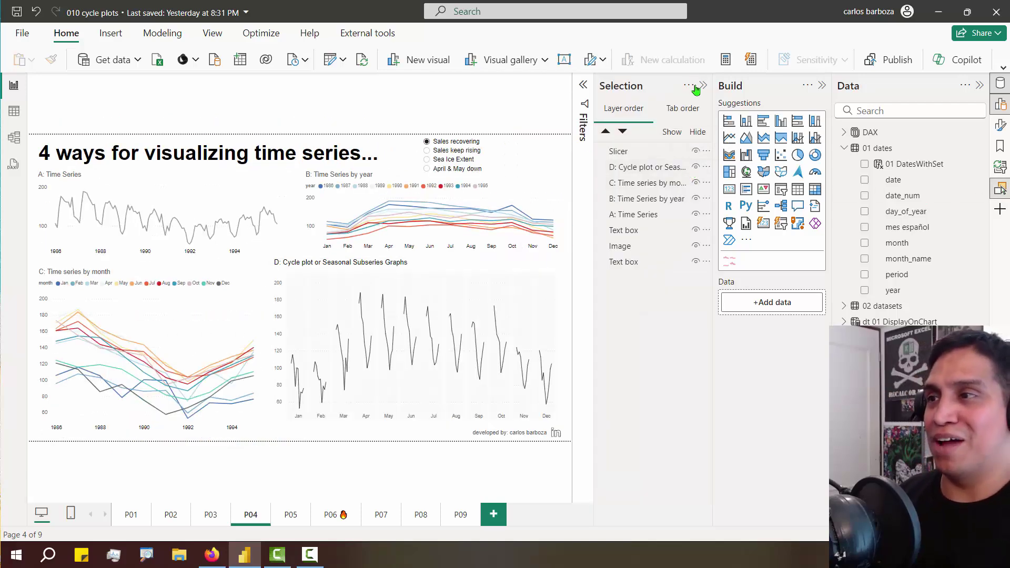
pyautogui.click(697, 88)
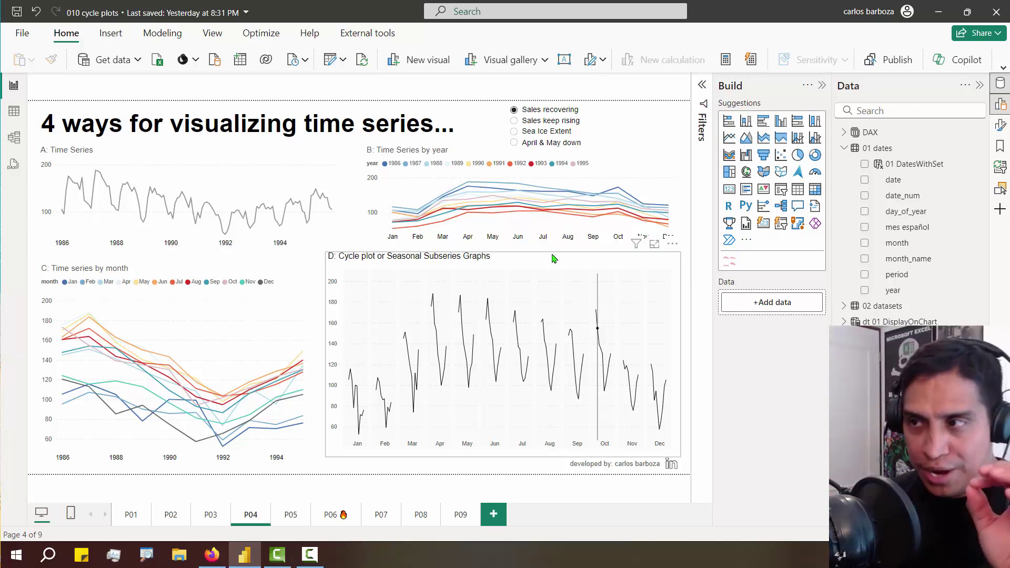
# Select chart D, box the January values in chart B, and link them by arrow to the January line in chart C, marking several points along it
pyautogui.click(593, 264)
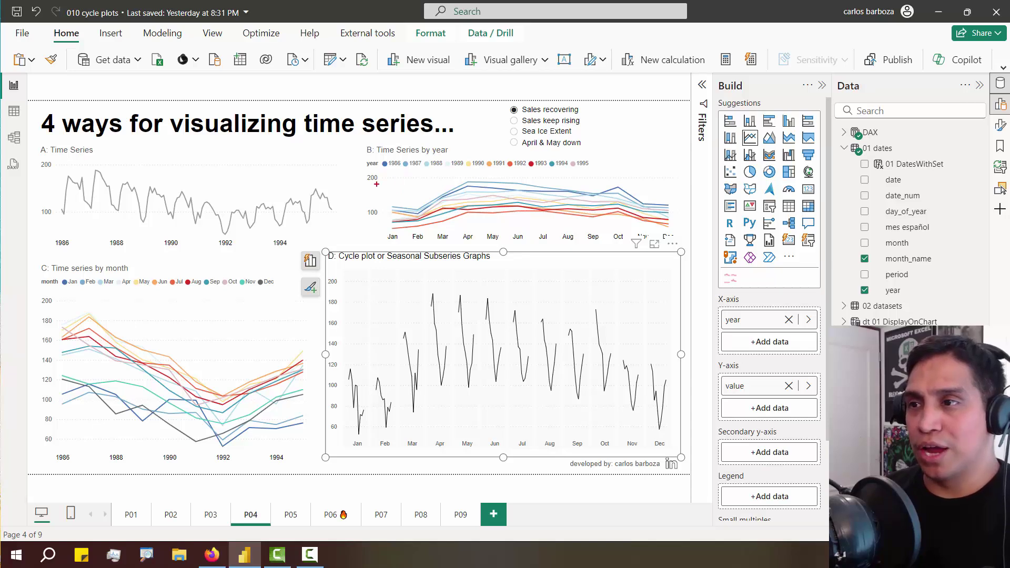
pyautogui.moveTo(383, 175); pyautogui.dragTo(407, 246)
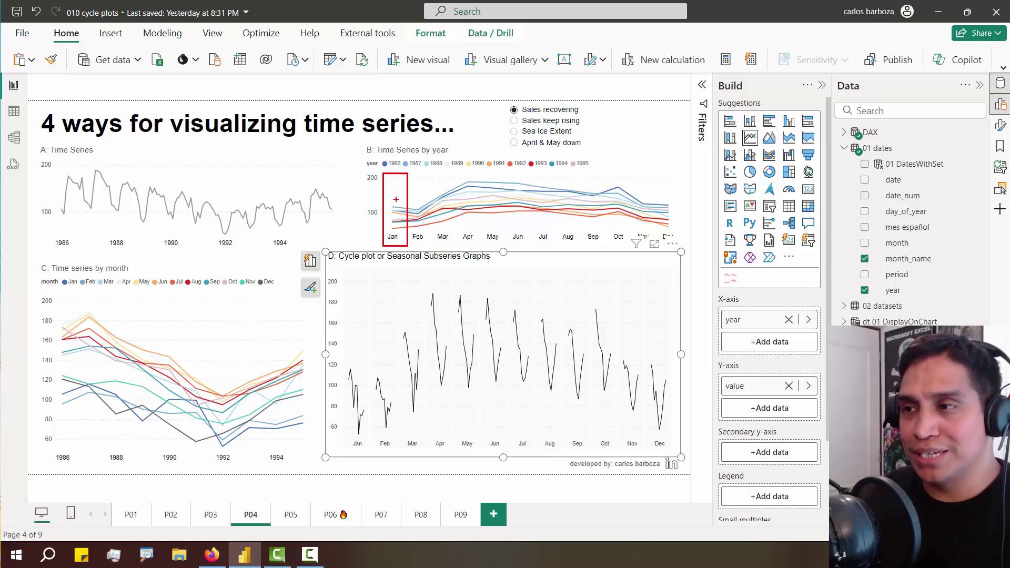
pyautogui.moveTo(397, 199); pyautogui.dragTo(196, 426)
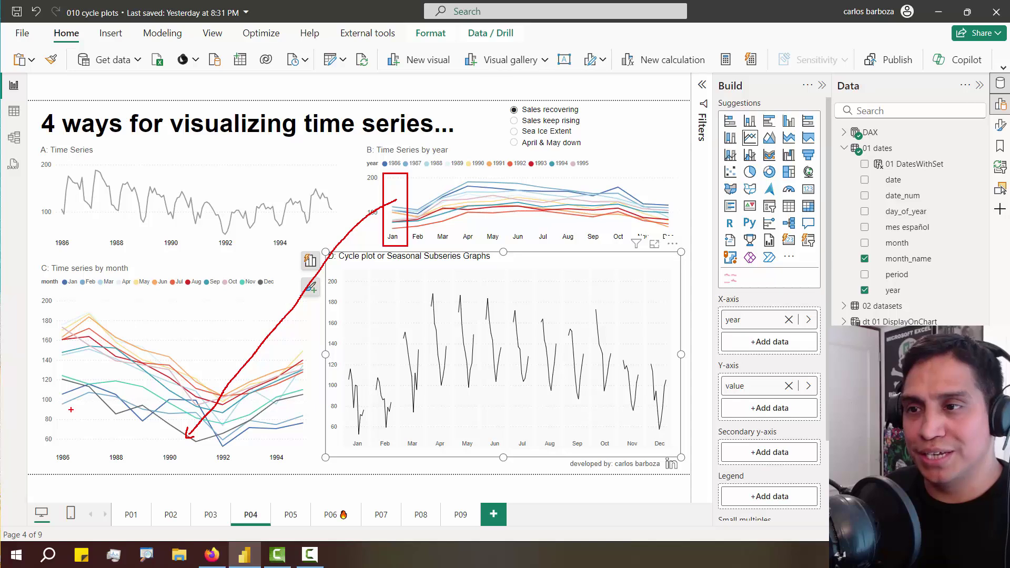
pyautogui.moveTo(172, 439)
pyautogui.mouseDown()
pyautogui.moveTo(170, 461)
pyautogui.moveTo(215, 444)
pyautogui.moveTo(272, 442)
pyautogui.mouseUp()
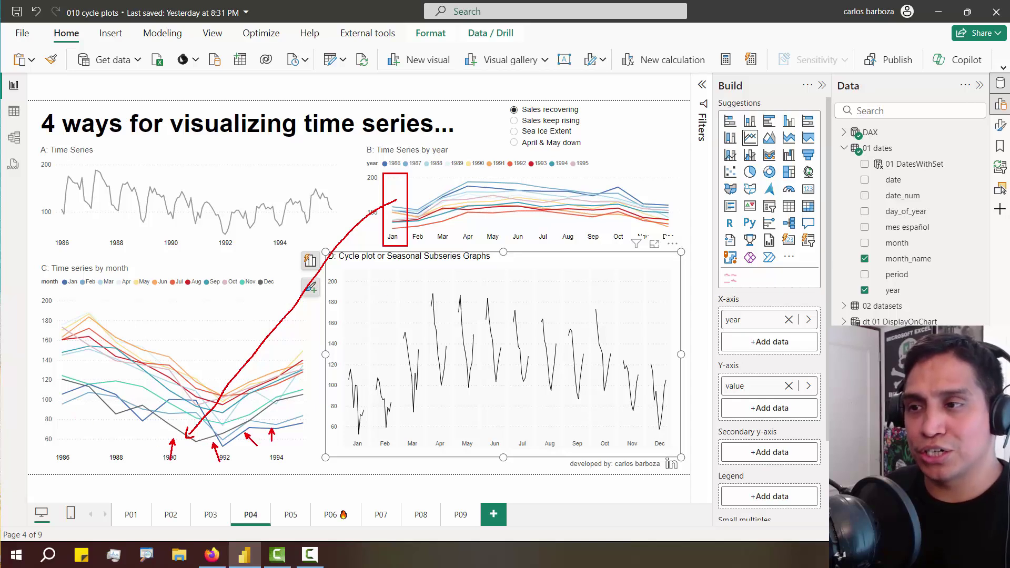
# Connect January in charts B and C to the January subseries in chart D, box its month label, and clear all marks
pyautogui.moveTo(376, 233)
pyautogui.mouseDown()
pyautogui.moveTo(410, 251)
pyautogui.moveTo(351, 322)
pyautogui.mouseUp()
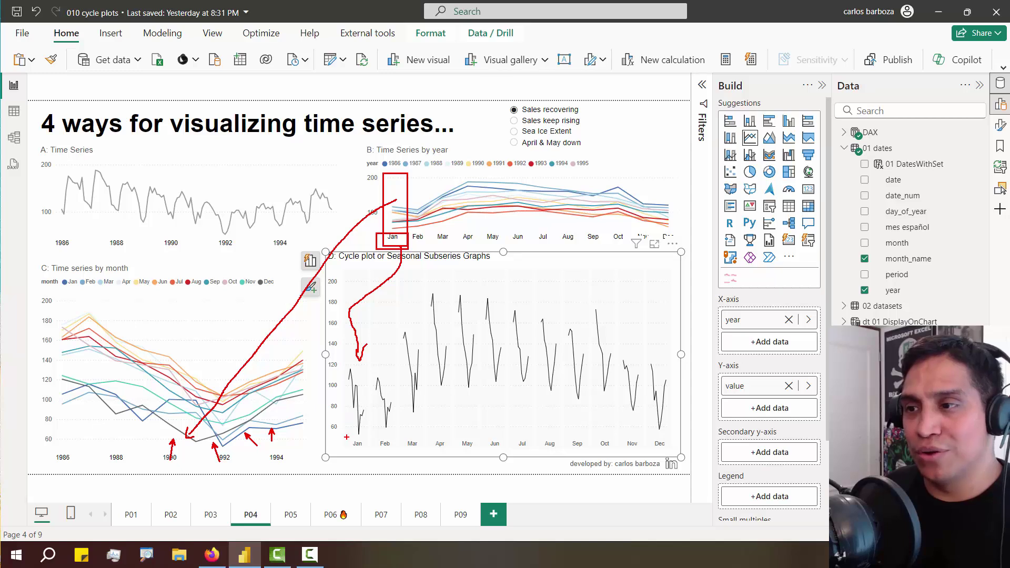
pyautogui.moveTo(347, 438)
pyautogui.mouseDown()
pyautogui.moveTo(368, 451)
pyautogui.moveTo(347, 439)
pyautogui.mouseUp()
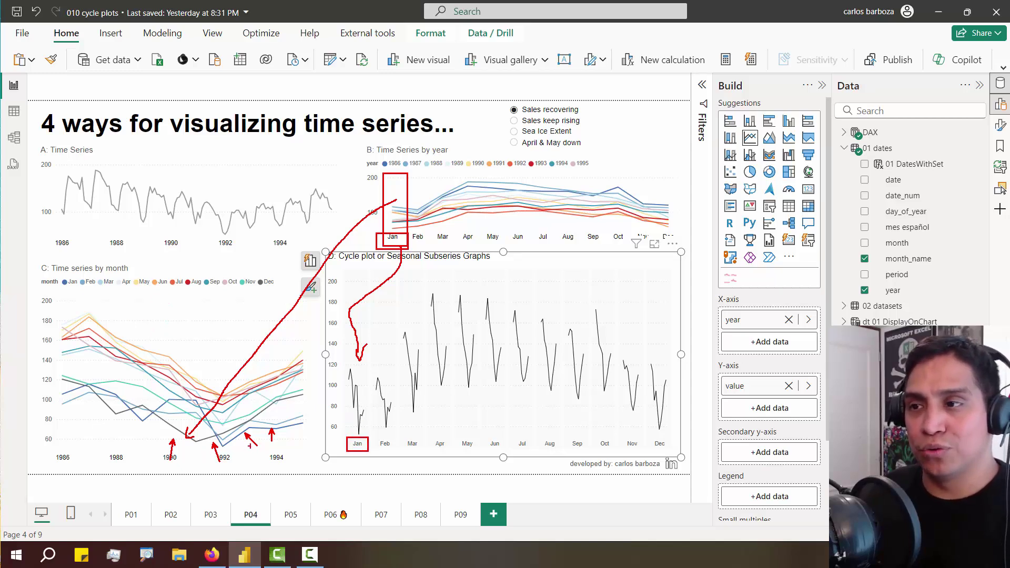
pyautogui.moveTo(297, 434); pyautogui.dragTo(333, 411)
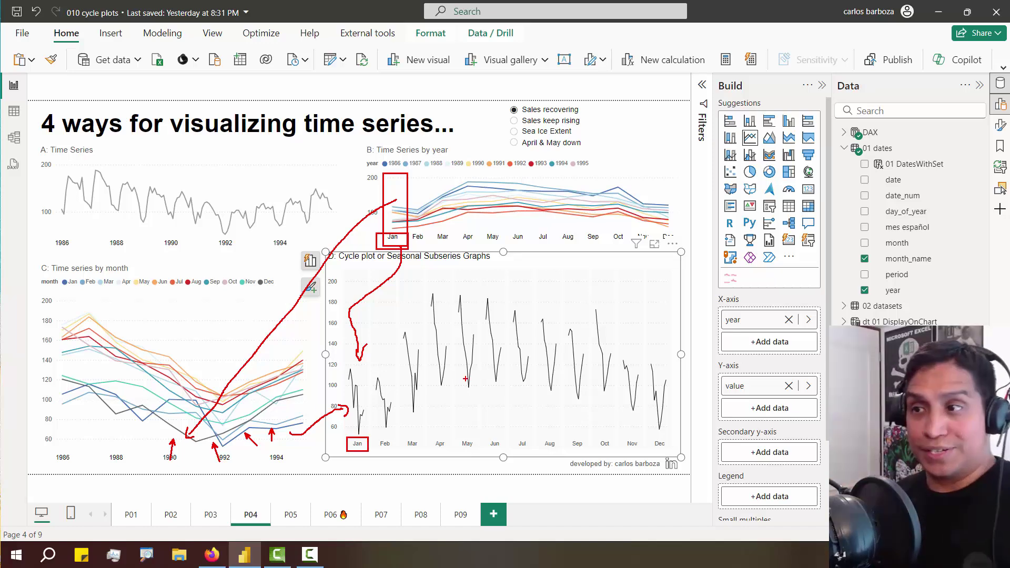
pyautogui.press('Escape')
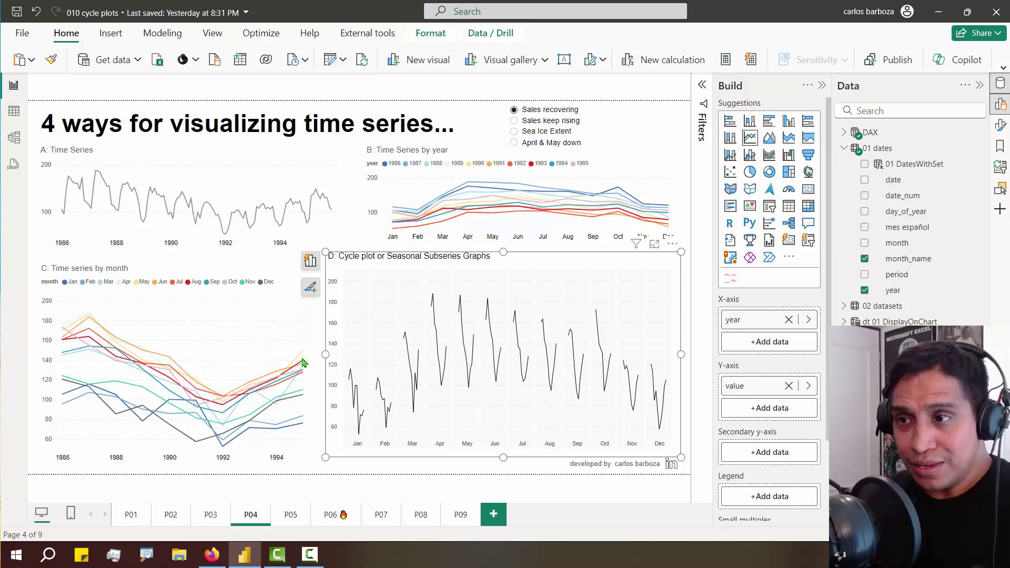
# Highlight July in chart C, mark its 1992 and 1993 points, trace the July curve in the cycle plot, and clear the marks and highlight
pyautogui.click(175, 285)
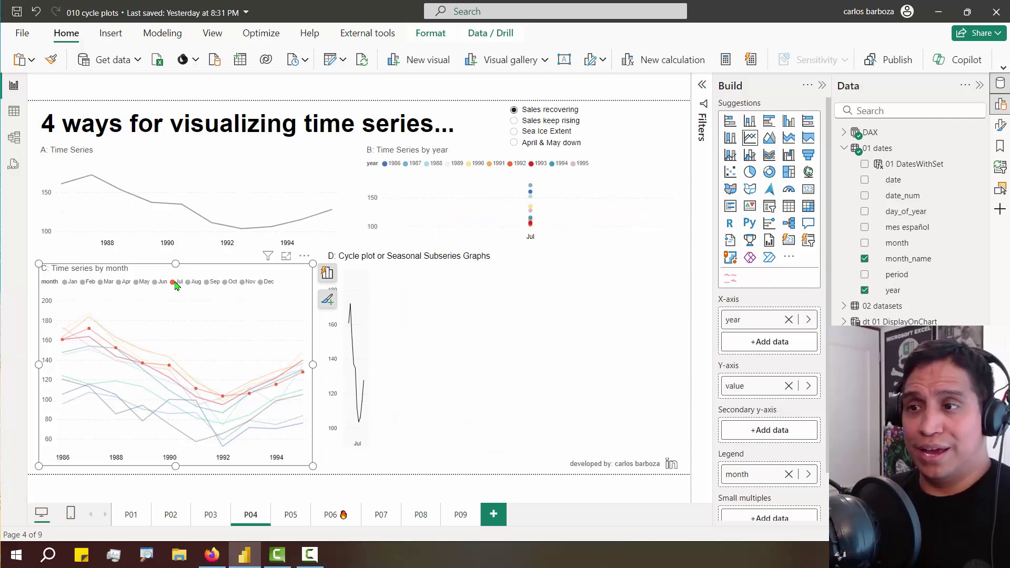
pyautogui.moveTo(227, 391); pyautogui.dragTo(235, 348)
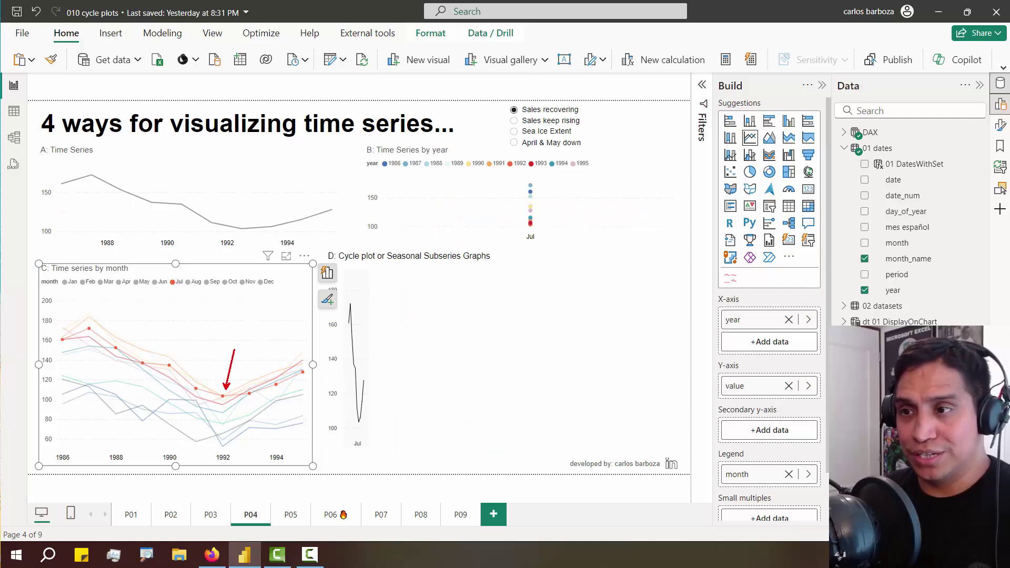
pyautogui.moveTo(249, 385); pyautogui.dragTo(256, 358)
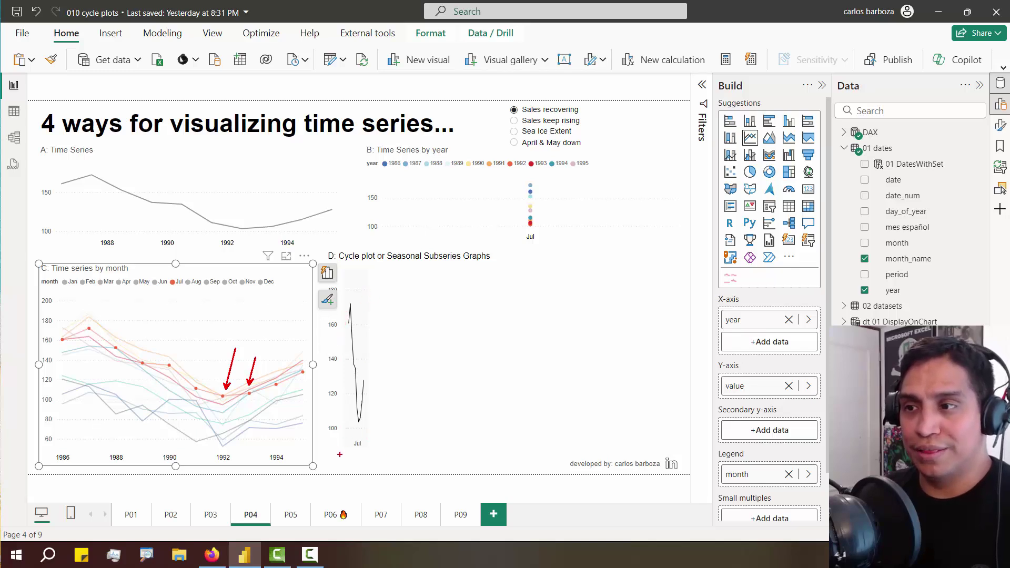
pyautogui.moveTo(341, 455); pyautogui.dragTo(376, 451)
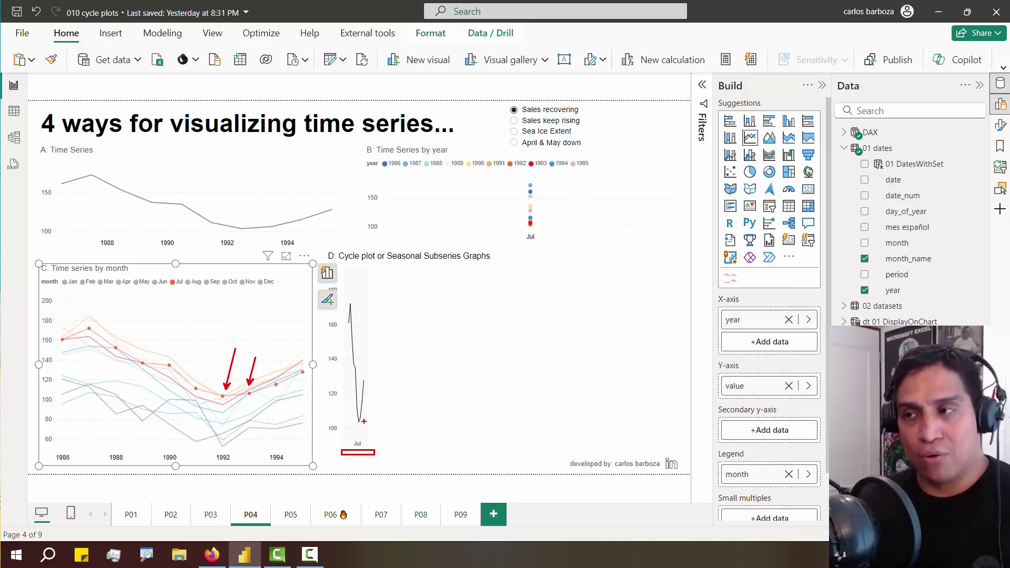
pyautogui.moveTo(354, 307)
pyautogui.mouseDown()
pyautogui.moveTo(357, 409)
pyautogui.moveTo(374, 373)
pyautogui.mouseUp()
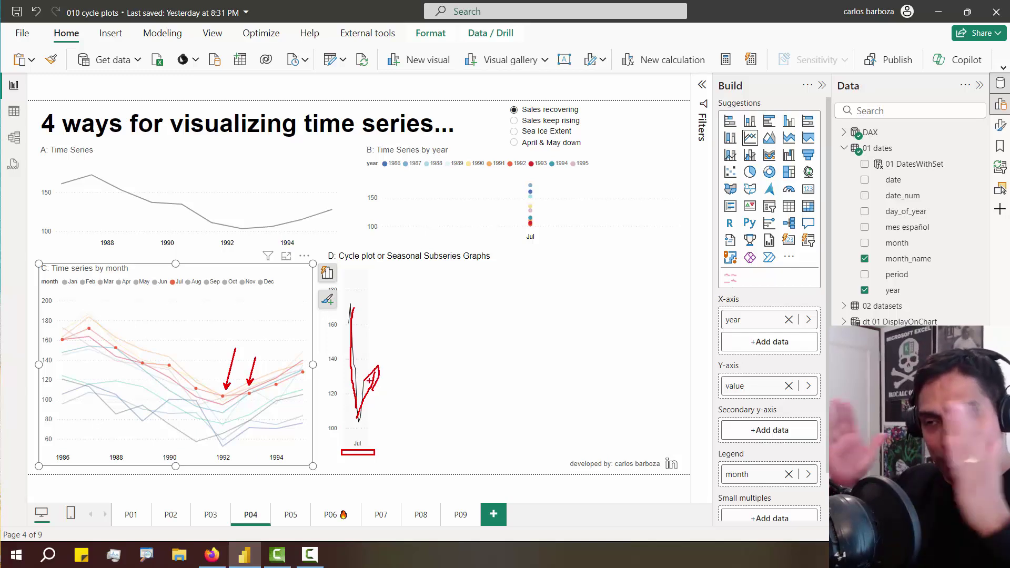
pyautogui.press('Escape')
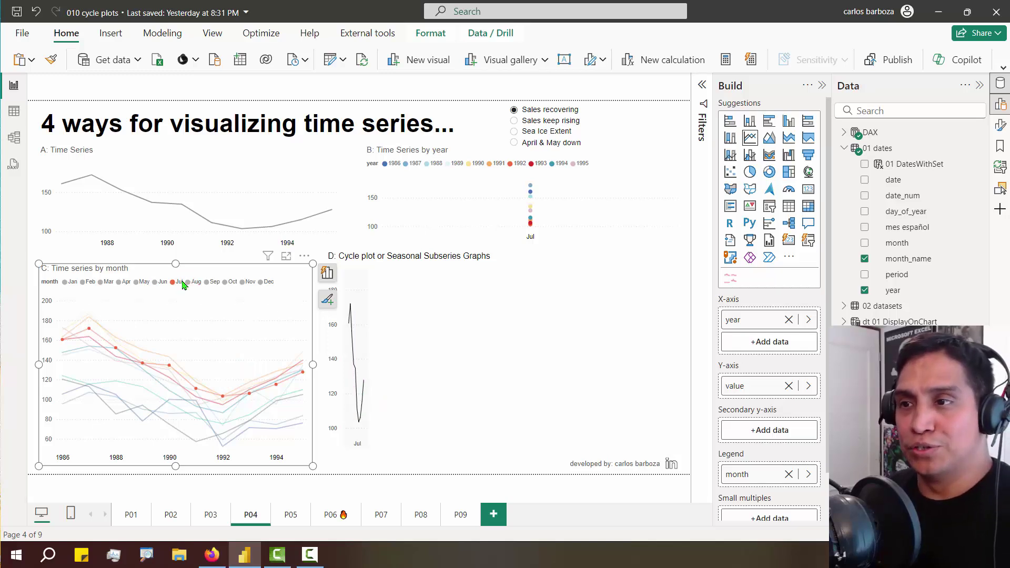
pyautogui.click(180, 283)
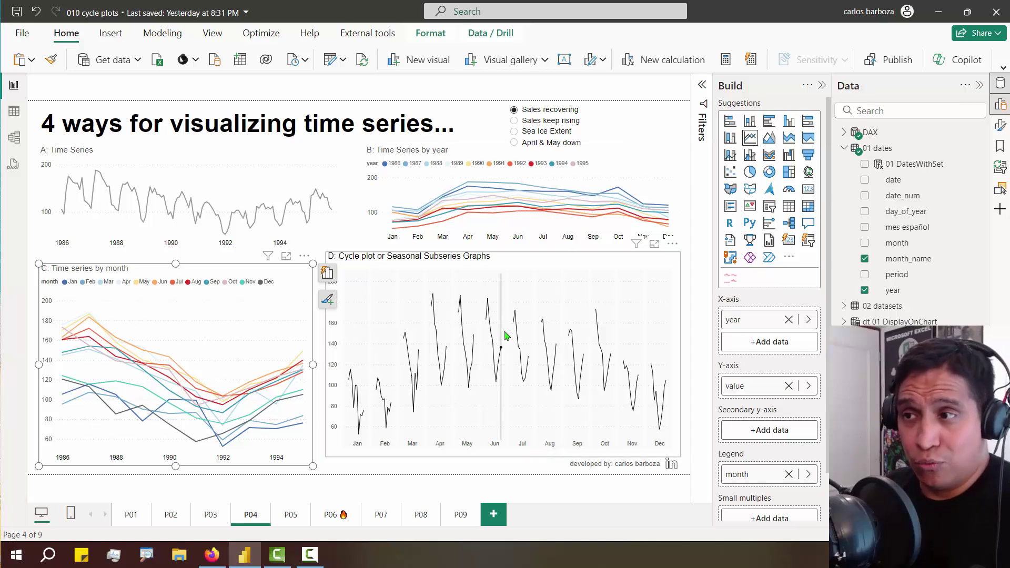
# Trace the subseries curves for January to May and August to October in chart D, point an arrow at chart C's 1992 dip, and clear the marks
pyautogui.click(683, 260)
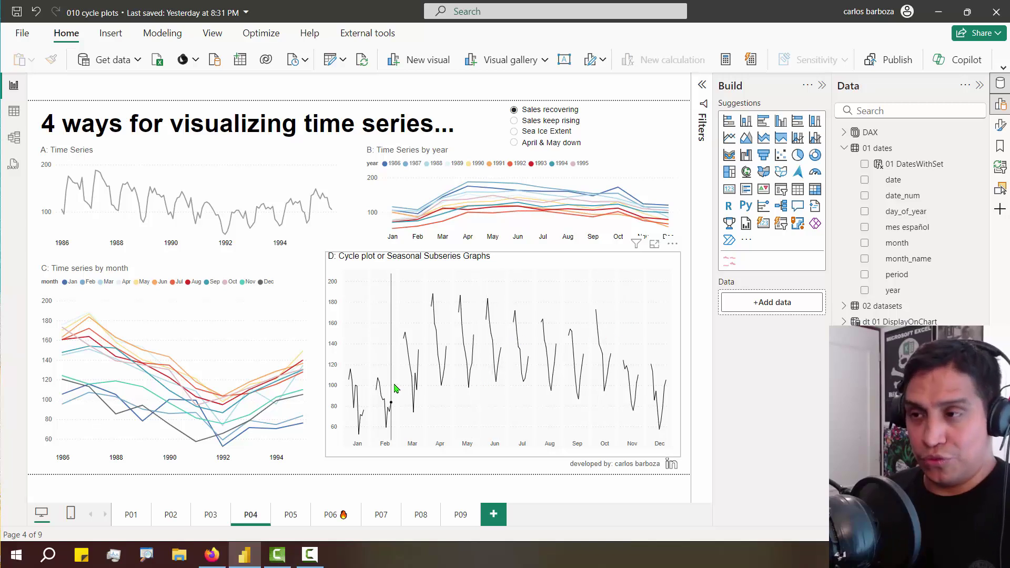
pyautogui.moveTo(404, 391)
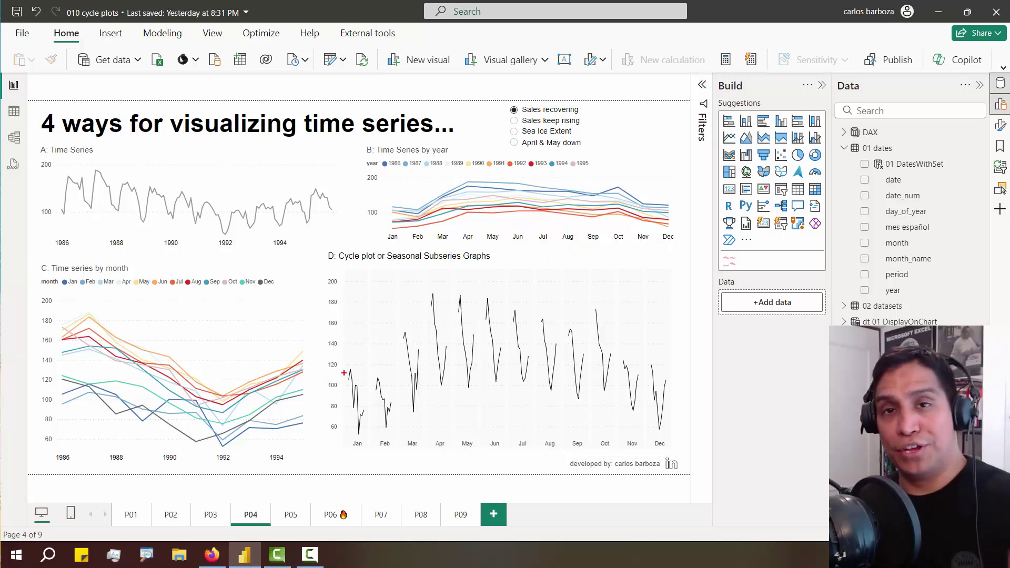
pyautogui.moveTo(345, 378); pyautogui.dragTo(360, 433)
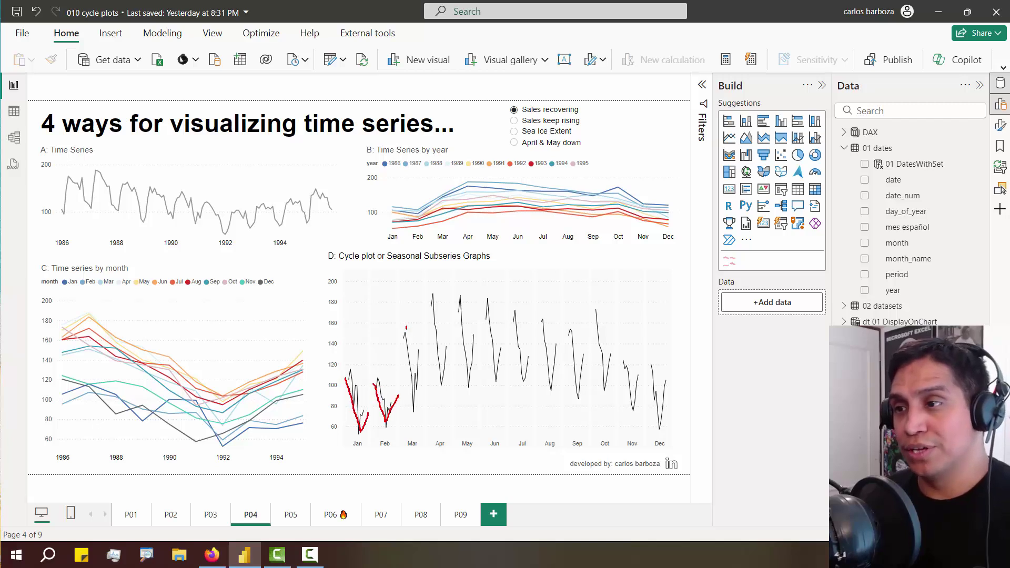
pyautogui.moveTo(406, 327); pyautogui.dragTo(416, 387)
pyautogui.moveTo(431, 290)
pyautogui.mouseDown()
pyautogui.moveTo(432, 366)
pyautogui.moveTo(456, 335)
pyautogui.moveTo(473, 355)
pyautogui.mouseUp()
pyautogui.moveTo(538, 329)
pyautogui.mouseDown()
pyautogui.moveTo(550, 382)
pyautogui.moveTo(560, 352)
pyautogui.moveTo(620, 351)
pyautogui.mouseUp()
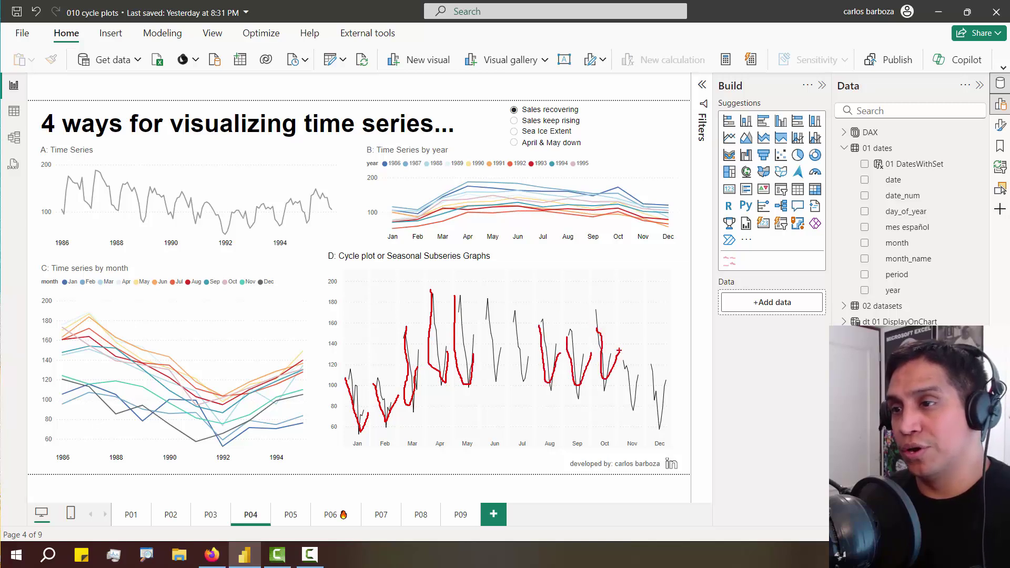
pyautogui.moveTo(221, 391); pyautogui.dragTo(305, 322)
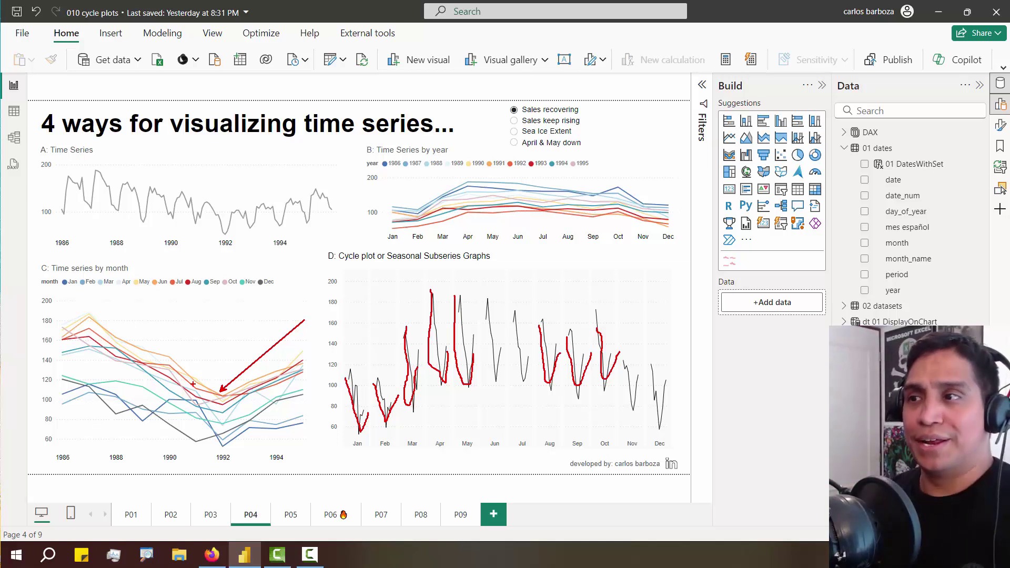
pyautogui.press('Escape')
# Switch the dataset to Sales keep rising, draw a box around chart B, Time Series by year, and clear the box
pyautogui.click(527, 121)
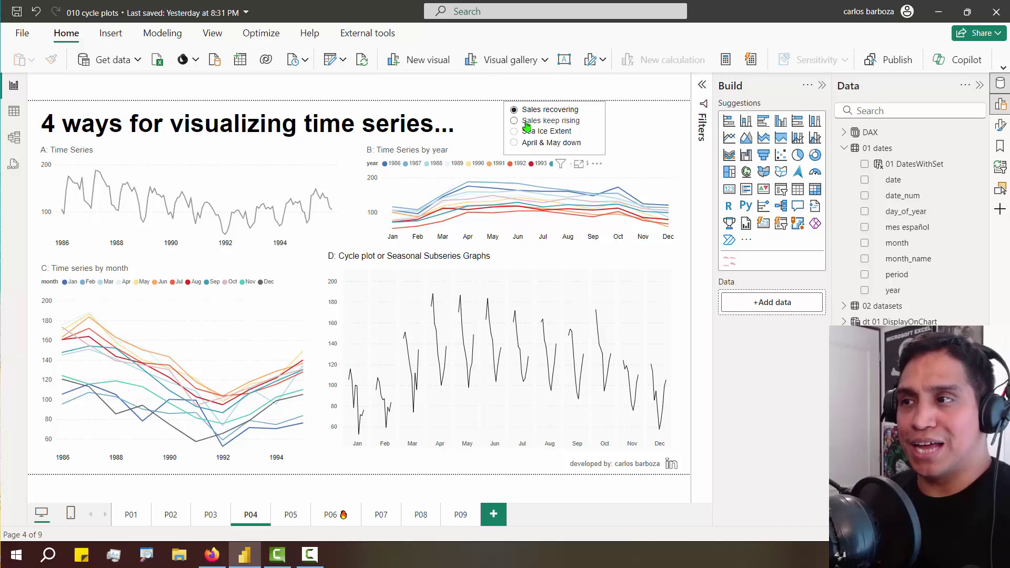
pyautogui.click(644, 134)
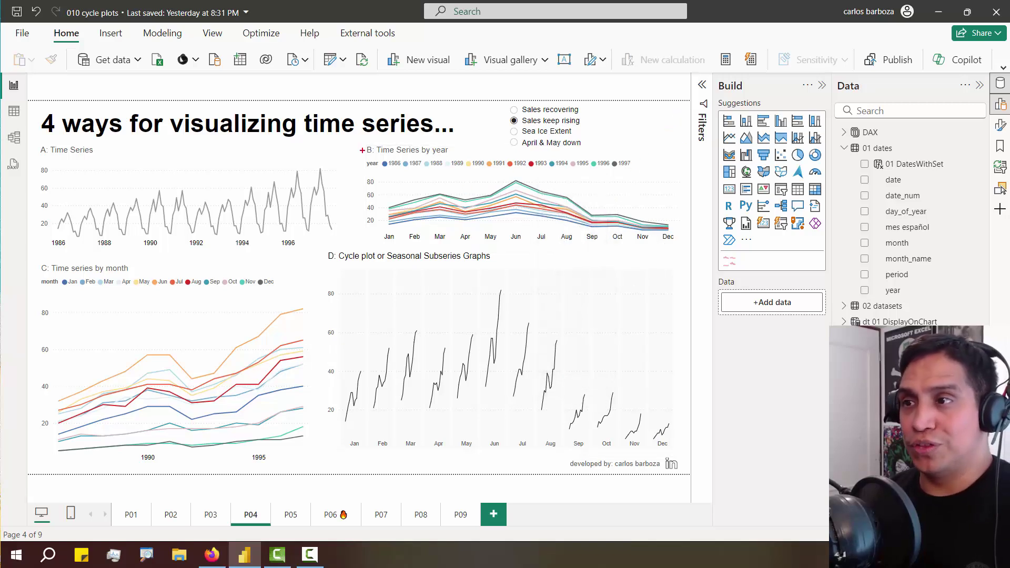
pyautogui.moveTo(358, 143)
pyautogui.mouseDown()
pyautogui.moveTo(492, 227)
pyautogui.moveTo(678, 245)
pyautogui.mouseUp()
pyautogui.press('Escape')
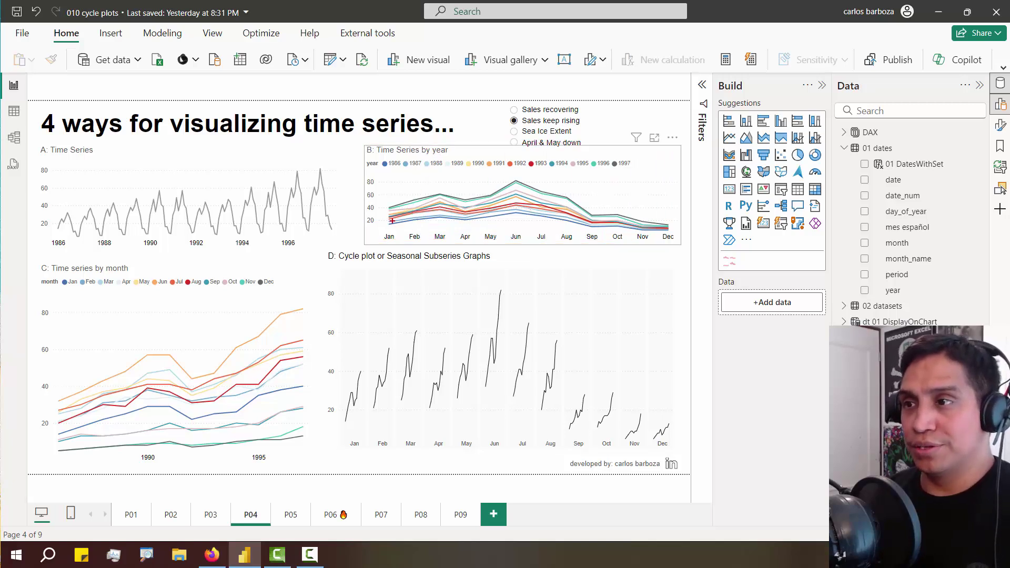
# In chart B, mark the January–March rise and the June–December decline, box March, June and December, and link December to its boxed subseries in chart D
pyautogui.moveTo(392, 221)
pyautogui.mouseDown()
pyautogui.moveTo(430, 202)
pyautogui.moveTo(449, 225)
pyautogui.mouseUp()
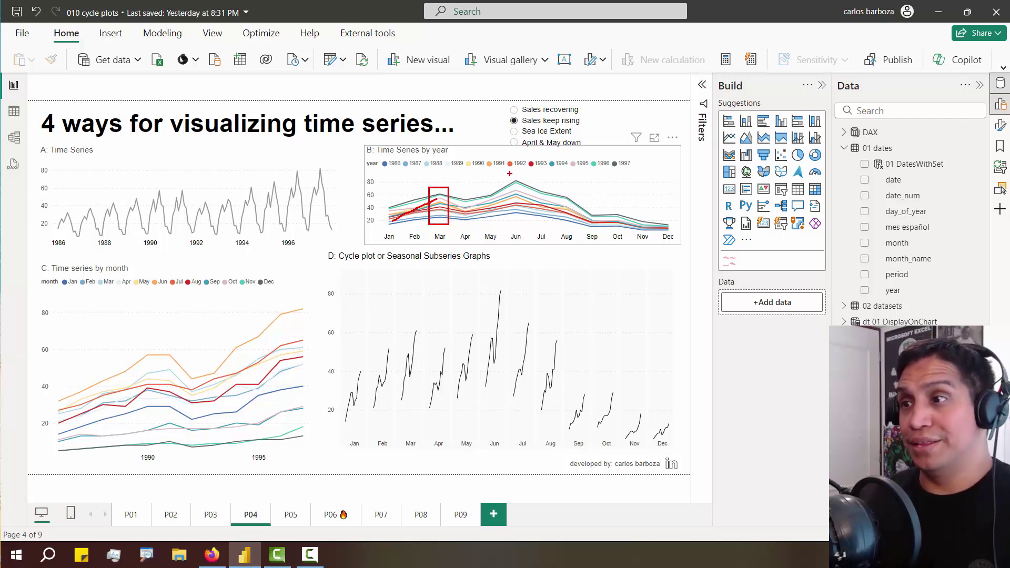
pyautogui.moveTo(509, 175)
pyautogui.mouseDown()
pyautogui.moveTo(524, 221)
pyautogui.moveTo(529, 205)
pyautogui.moveTo(660, 225)
pyautogui.moveTo(679, 243)
pyautogui.mouseUp()
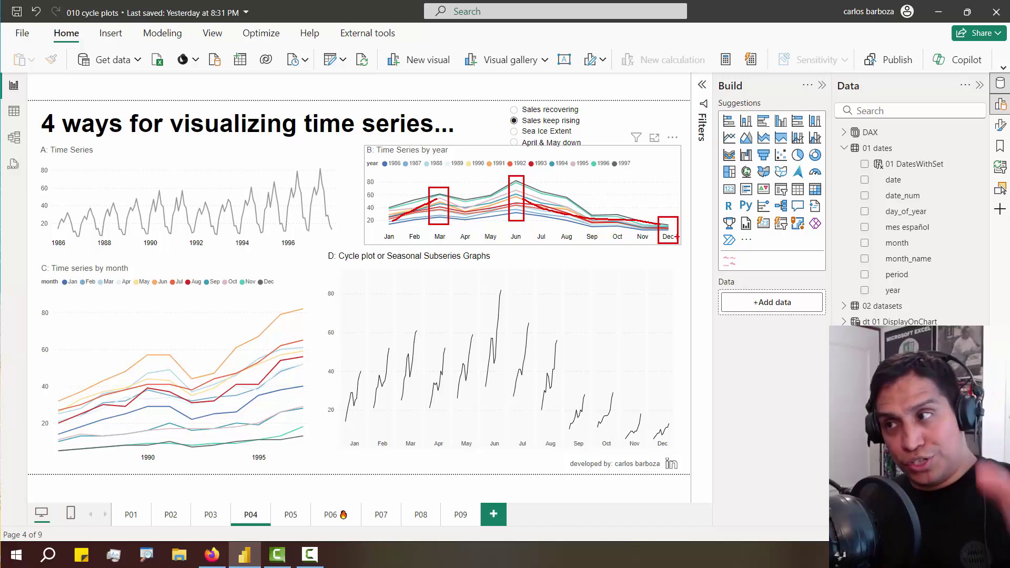
pyautogui.moveTo(676, 232)
pyautogui.mouseDown()
pyautogui.moveTo(673, 343)
pyautogui.moveTo(657, 405)
pyautogui.moveTo(682, 451)
pyautogui.mouseUp()
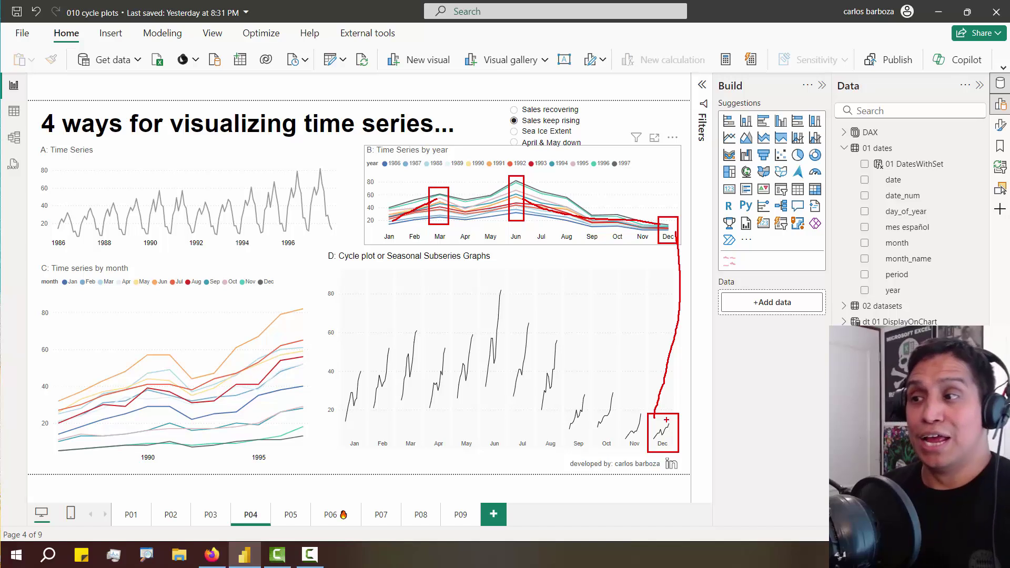
# Link December to a boxed June in chart D, mark June's points, the 80 level and month label, point at June in chart C's legend, and clear
pyautogui.moveTo(667, 419)
pyautogui.mouseDown()
pyautogui.moveTo(666, 363)
pyautogui.moveTo(551, 302)
pyautogui.moveTo(513, 309)
pyautogui.moveTo(506, 392)
pyautogui.mouseUp()
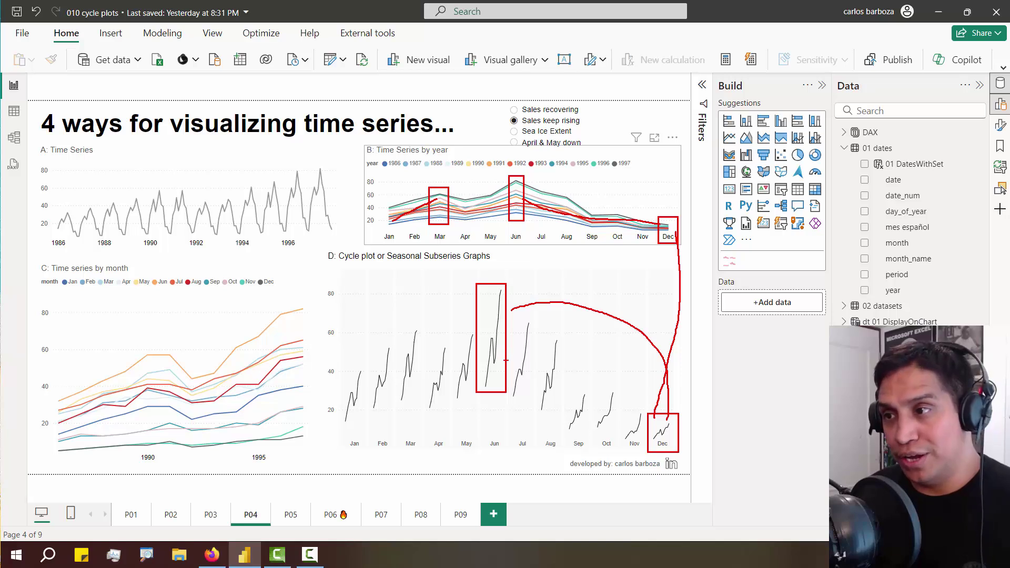
pyautogui.moveTo(525, 351); pyautogui.dragTo(504, 359)
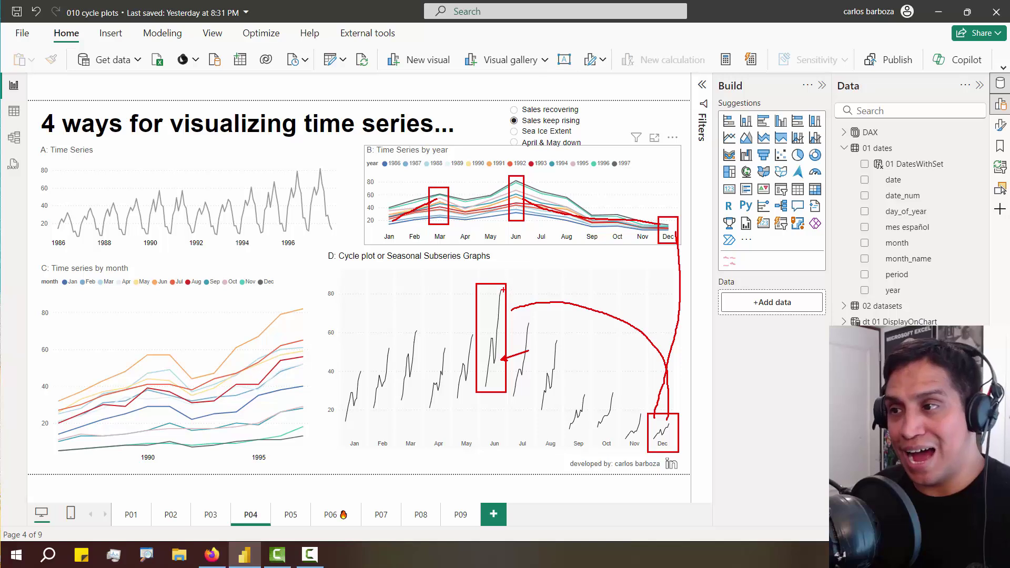
pyautogui.moveTo(542, 280); pyautogui.dragTo(504, 289)
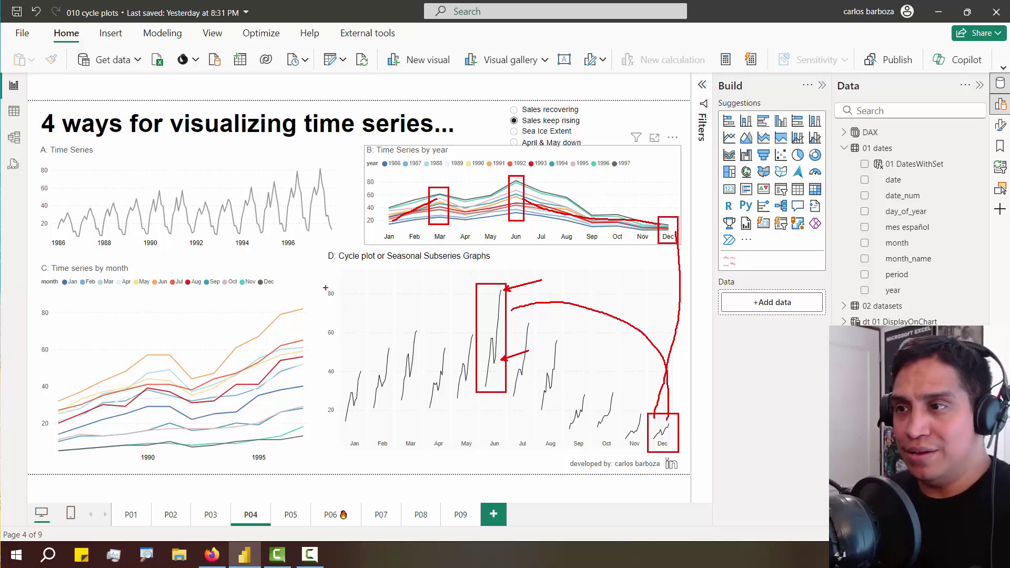
pyautogui.moveTo(324, 280); pyautogui.dragTo(512, 300)
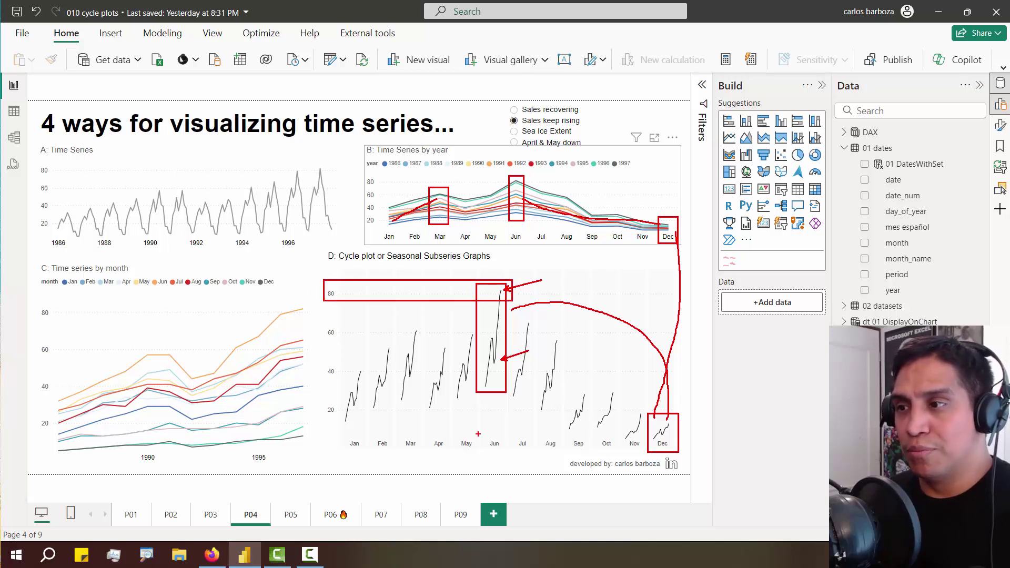
pyautogui.moveTo(479, 434); pyautogui.dragTo(513, 459)
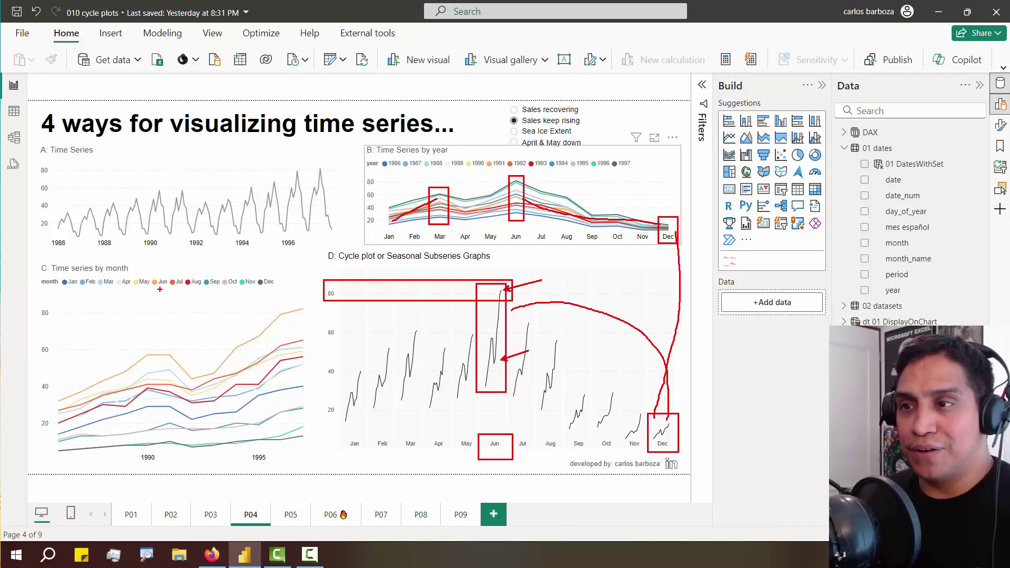
pyautogui.moveTo(163, 290); pyautogui.dragTo(186, 321)
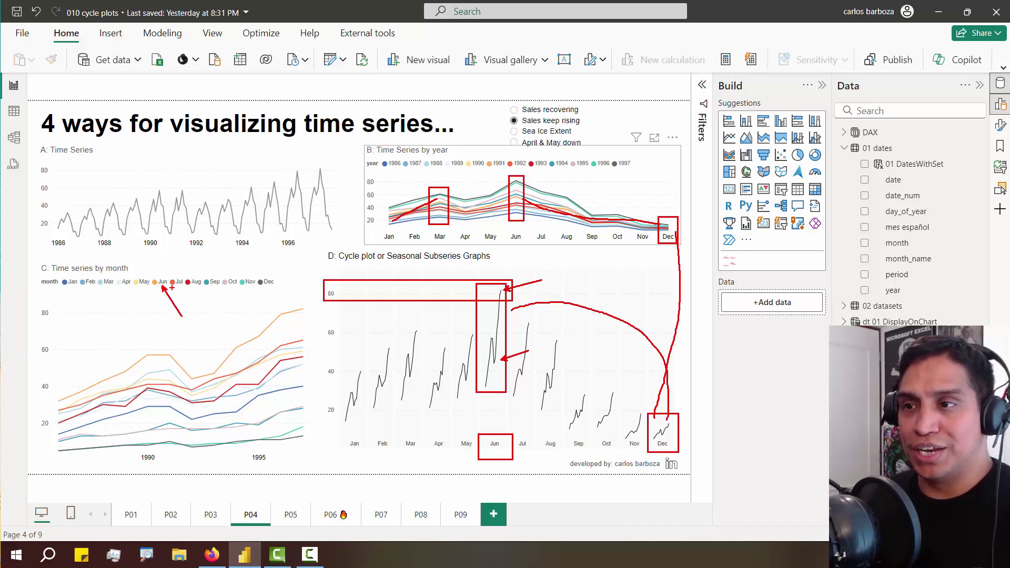
pyautogui.press('Escape')
# Highlight June in chart C, mark its last point and the 80 level, point to the matching peak in chart D, and clear the marks and highlight
pyautogui.click(165, 283)
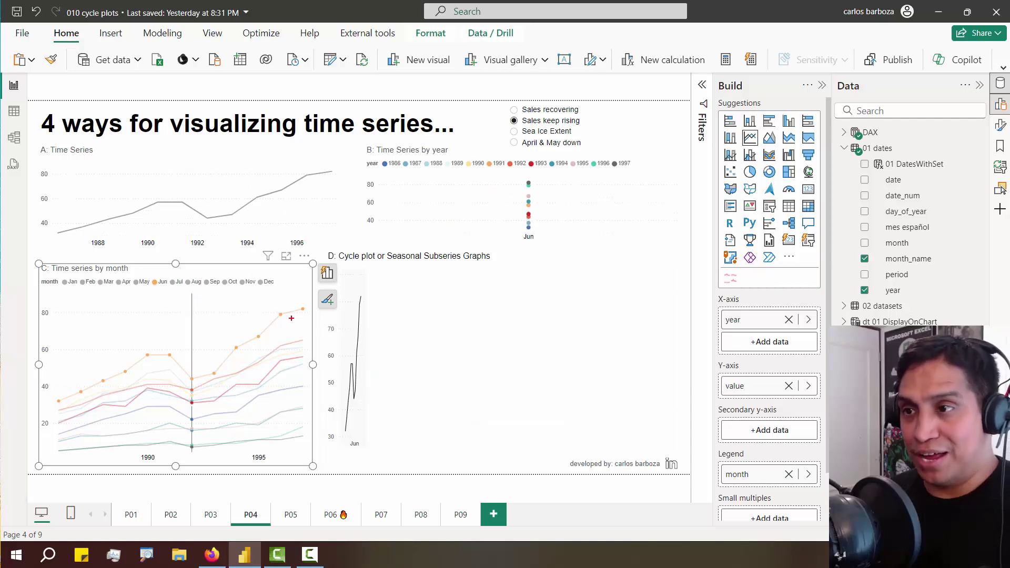
pyautogui.moveTo(298, 305); pyautogui.dragTo(283, 295)
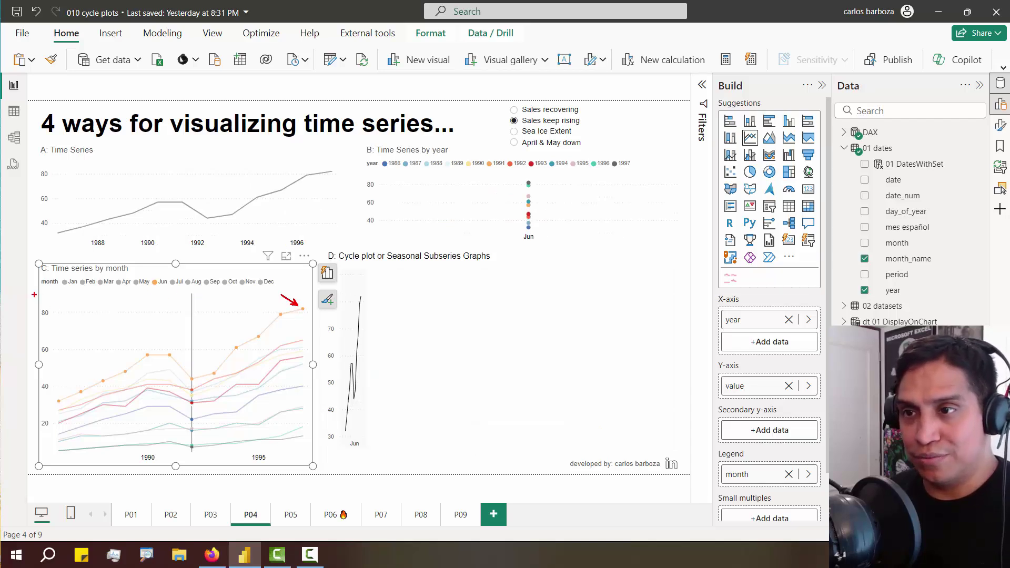
pyautogui.moveTo(35, 294)
pyautogui.mouseDown()
pyautogui.moveTo(270, 307)
pyautogui.moveTo(42, 295)
pyautogui.moveTo(227, 328)
pyautogui.moveTo(306, 318)
pyautogui.mouseUp()
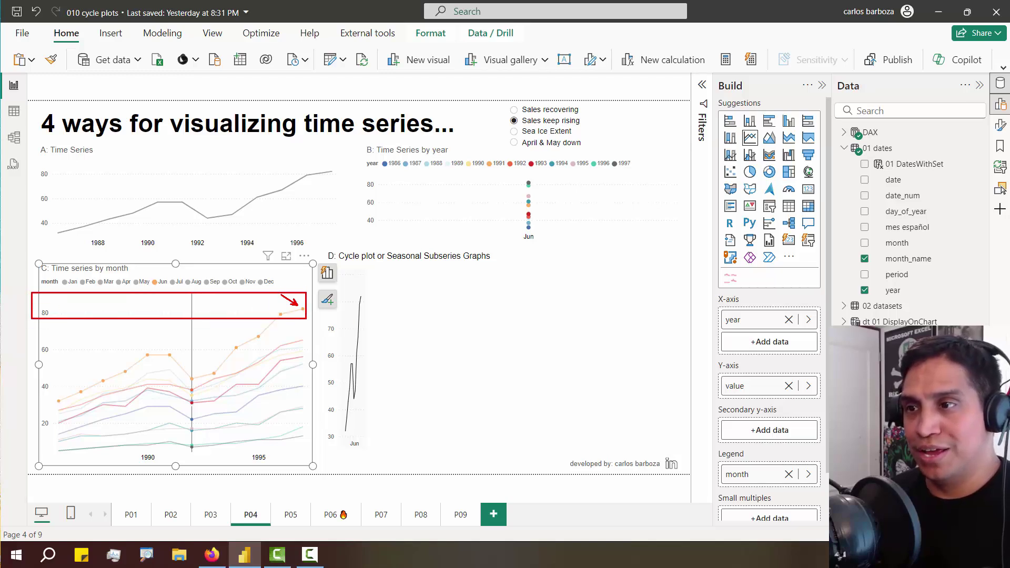
pyautogui.moveTo(368, 298); pyautogui.dragTo(411, 280)
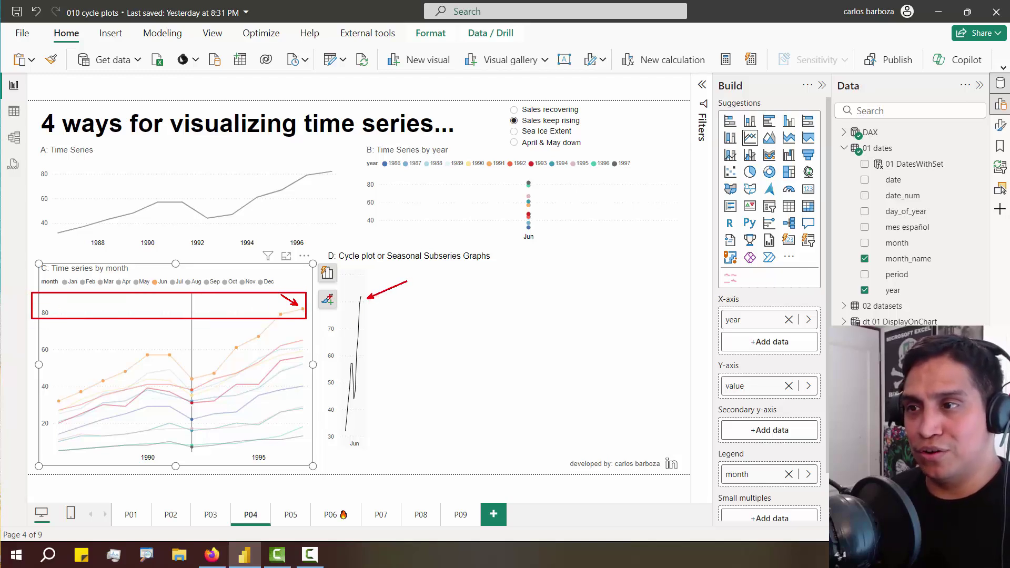
pyautogui.moveTo(329, 293)
pyautogui.mouseDown()
pyautogui.moveTo(341, 279)
pyautogui.moveTo(329, 278)
pyautogui.mouseUp()
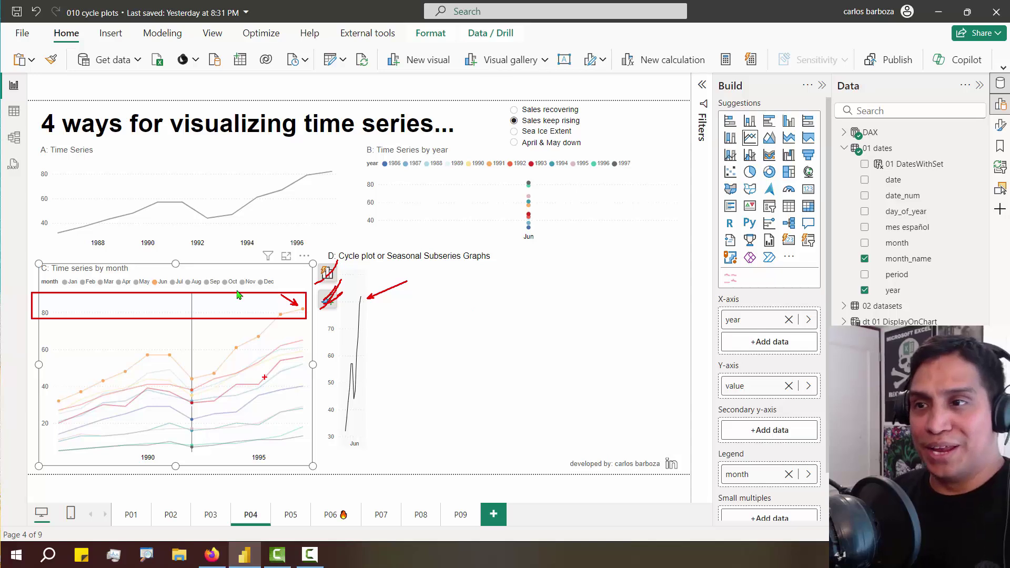
pyautogui.press('Escape')
pyautogui.click(159, 282)
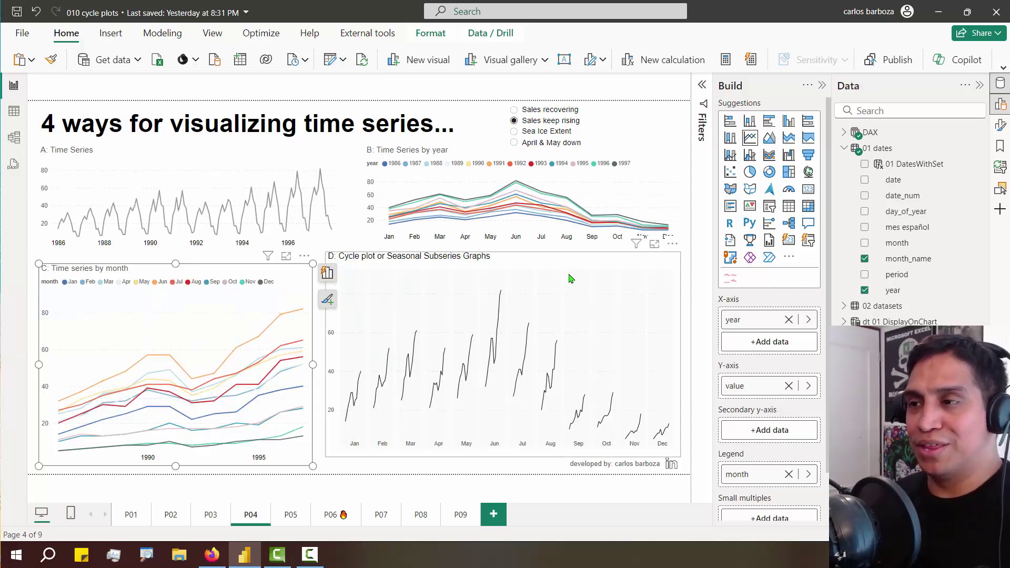
pyautogui.click(691, 305)
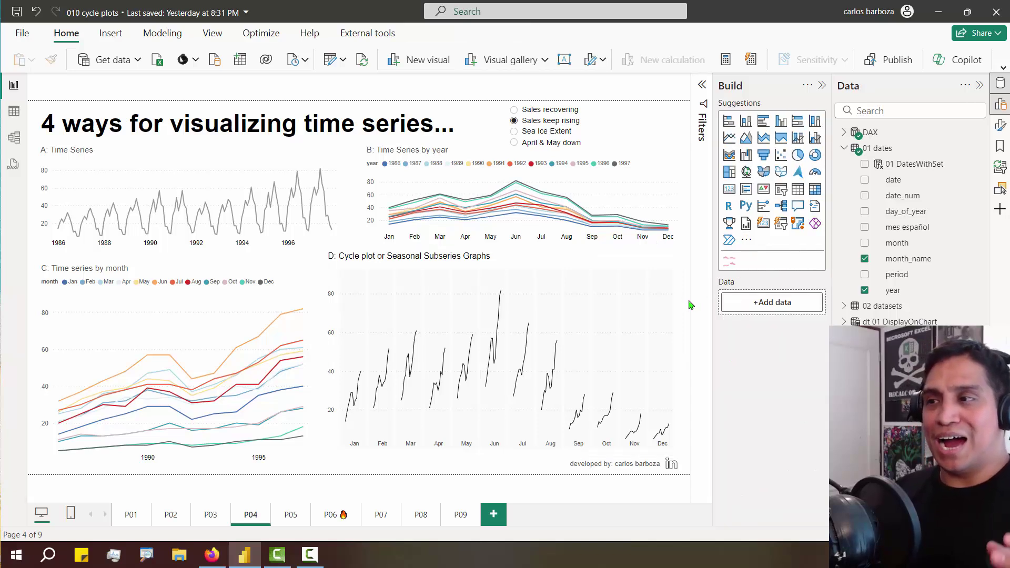
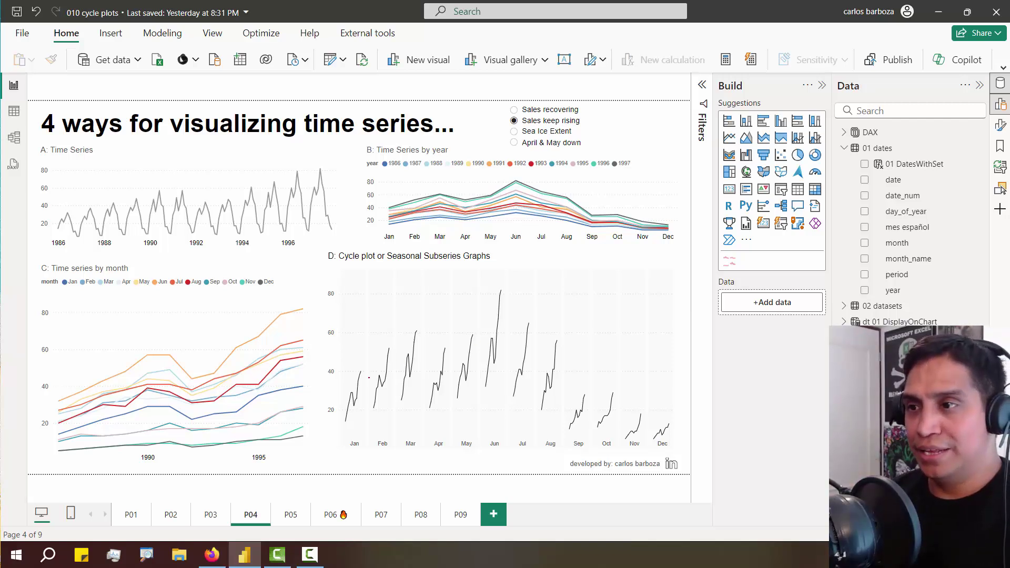
# Point arrows at the January to August subseries in chart D, box October, November, December and the whole cycle plot, and clear the marks
pyautogui.moveTo(362, 420); pyautogui.dragTo(386, 441)
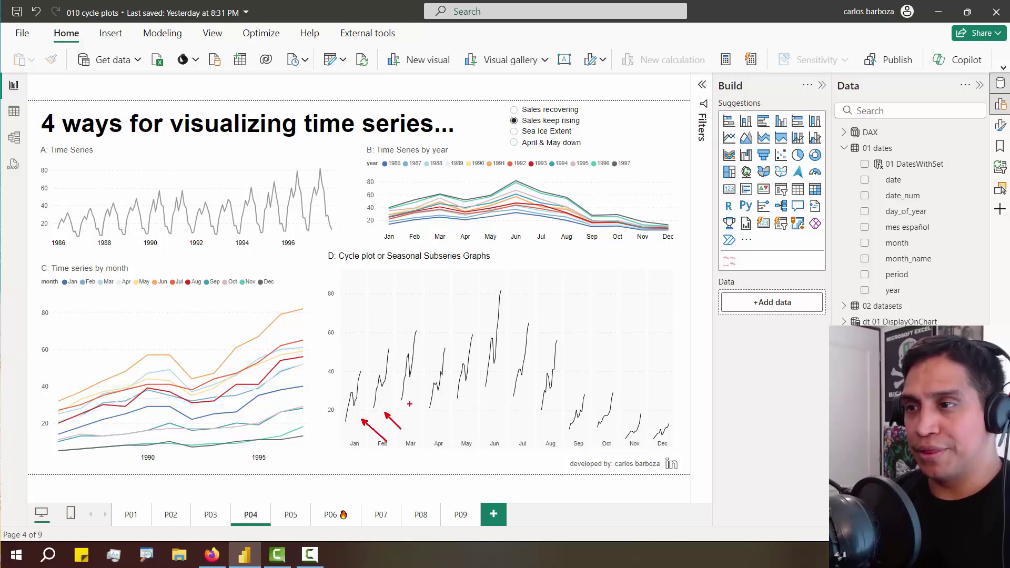
pyautogui.moveTo(410, 404)
pyautogui.mouseDown()
pyautogui.moveTo(432, 427)
pyautogui.moveTo(484, 416)
pyautogui.mouseUp()
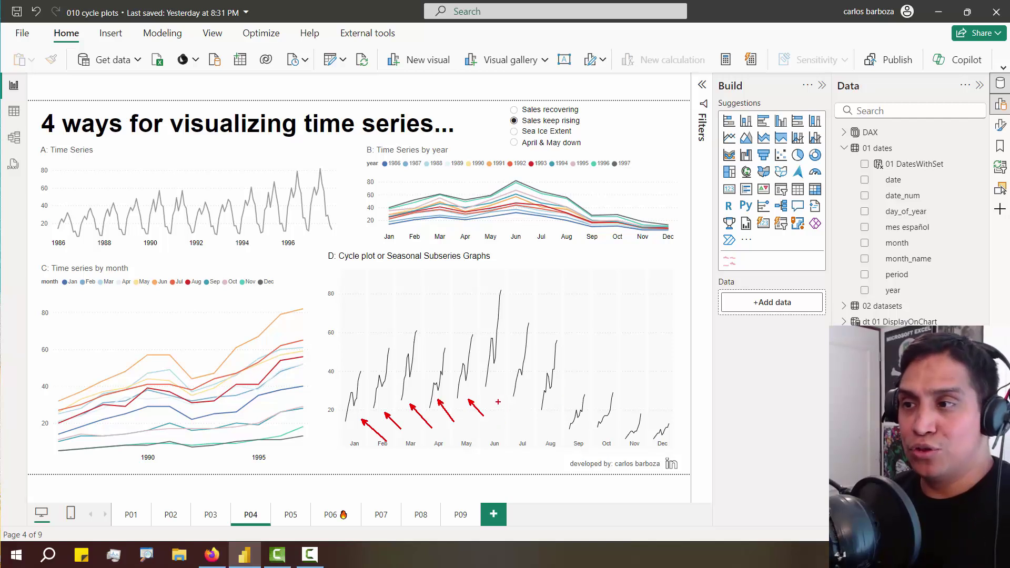
pyautogui.moveTo(497, 401)
pyautogui.mouseDown()
pyautogui.moveTo(508, 424)
pyautogui.moveTo(565, 433)
pyautogui.mouseUp()
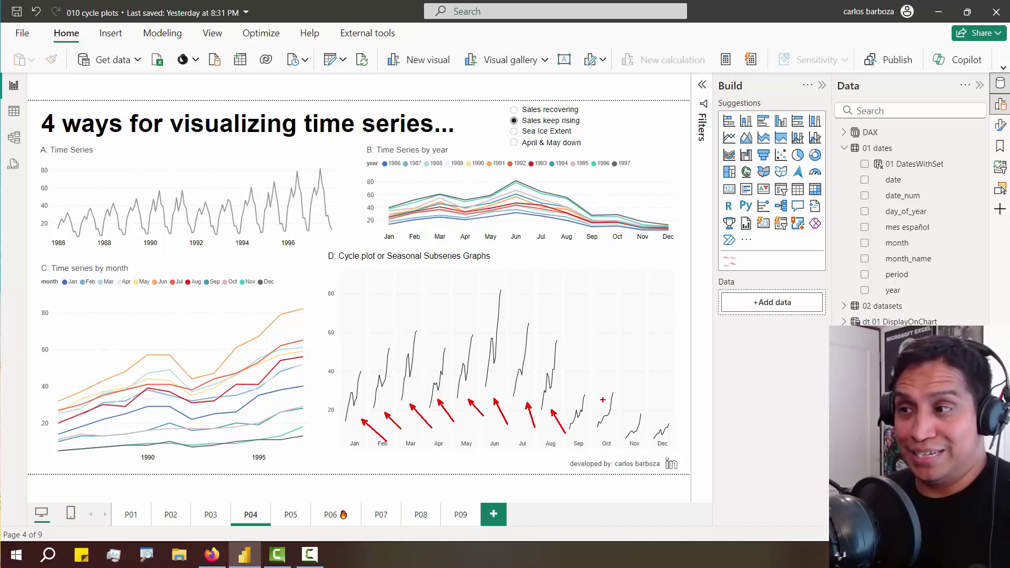
pyautogui.moveTo(593, 383)
pyautogui.mouseDown()
pyautogui.moveTo(623, 433)
pyautogui.moveTo(674, 456)
pyautogui.mouseUp()
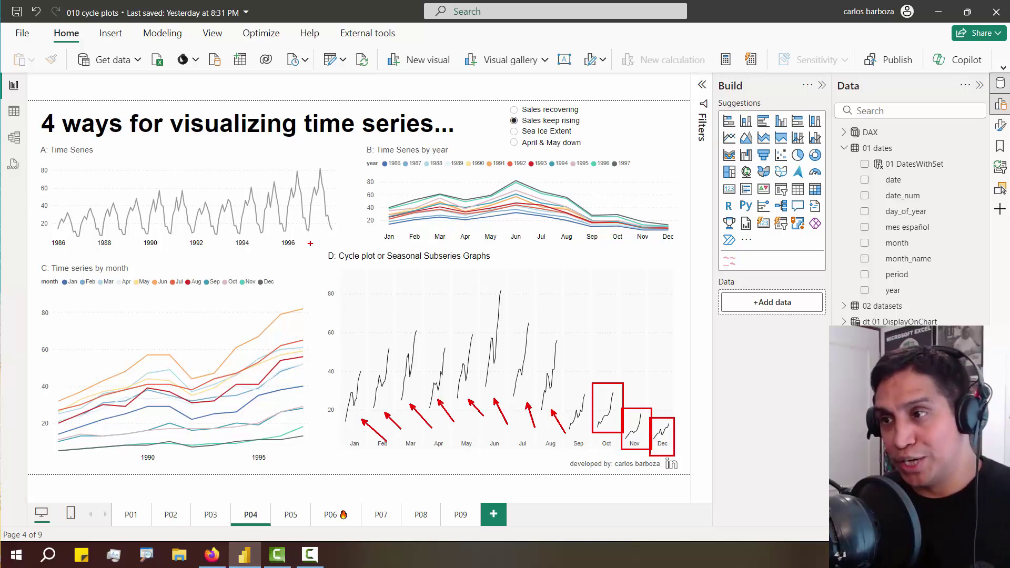
pyautogui.moveTo(323, 247); pyautogui.dragTo(683, 456)
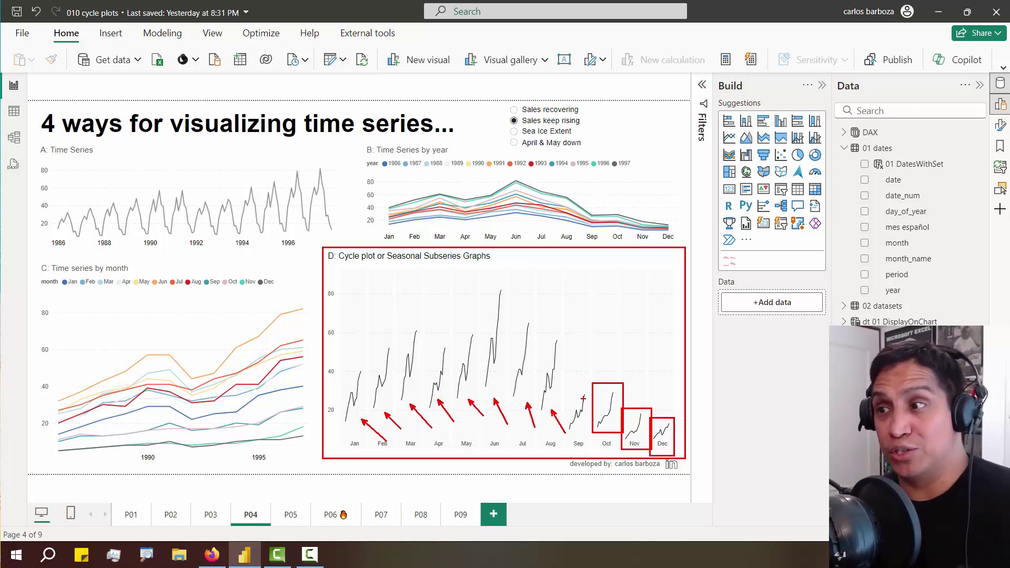
pyautogui.press('Escape')
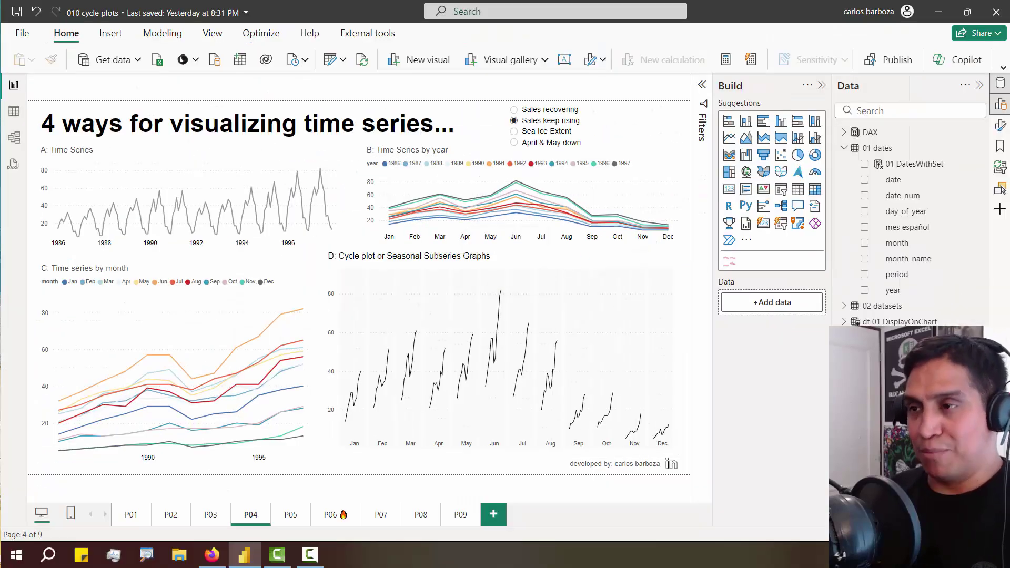
# Box charts D and A, link the last January value in the cycle plot to the corresponding point in the time series, and clear the marks
pyautogui.moveTo(325, 251)
pyautogui.mouseDown()
pyautogui.moveTo(521, 391)
pyautogui.moveTo(676, 462)
pyautogui.mouseUp()
pyautogui.moveTo(35, 141)
pyautogui.mouseDown()
pyautogui.moveTo(277, 243)
pyautogui.moveTo(345, 254)
pyautogui.mouseUp()
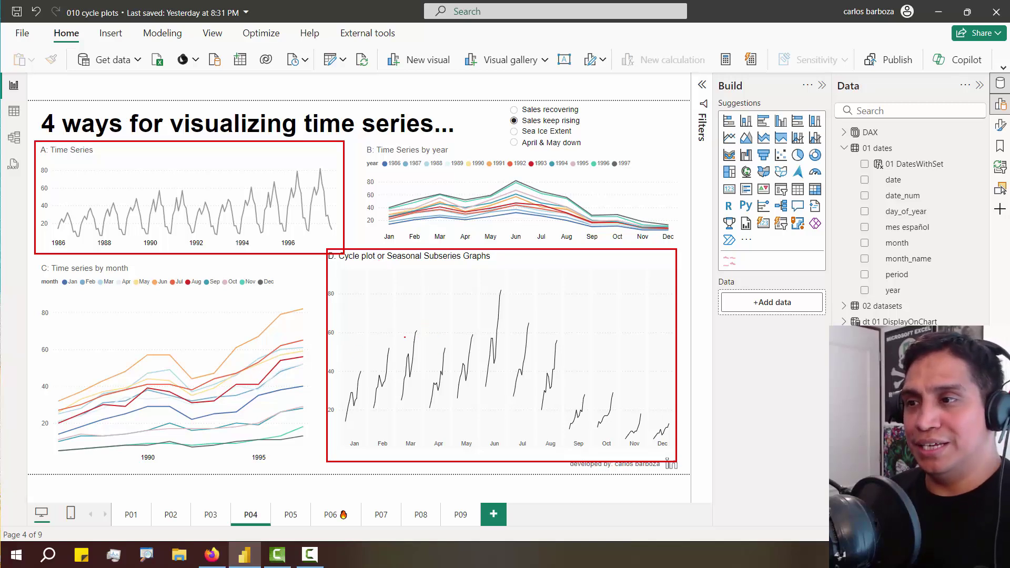
pyautogui.moveTo(358, 366)
pyautogui.mouseDown()
pyautogui.moveTo(366, 375)
pyautogui.moveTo(314, 219)
pyautogui.mouseUp()
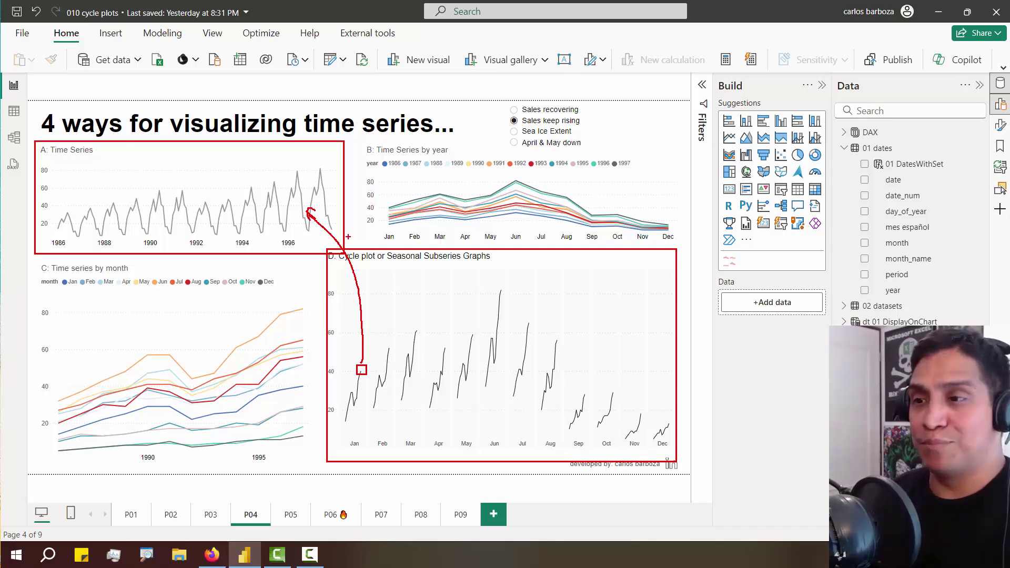
pyautogui.press('Escape')
# Open report page P05 and remove Feb from the month highlight selection
pyautogui.click(275, 514)
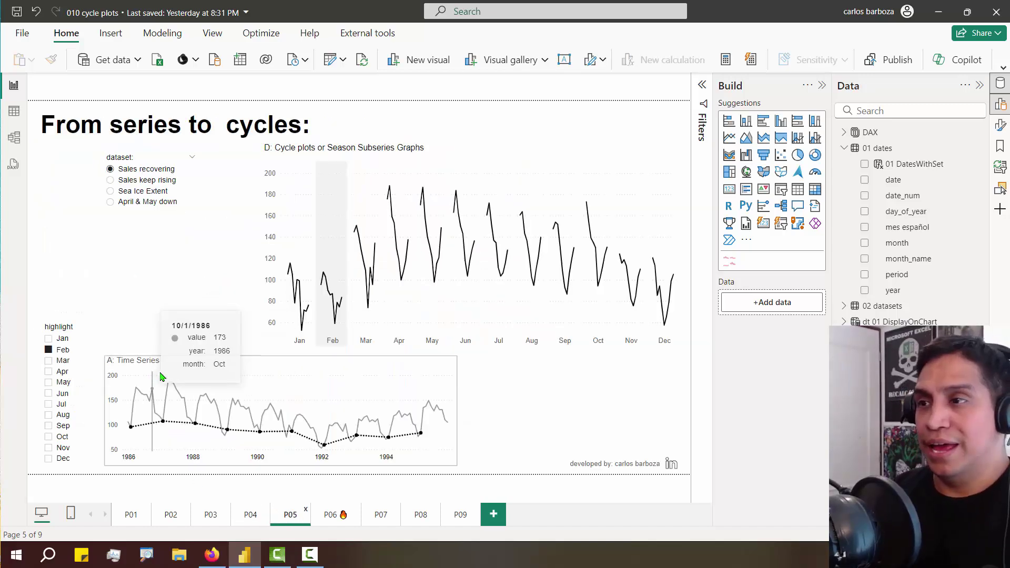
pyautogui.click(47, 352)
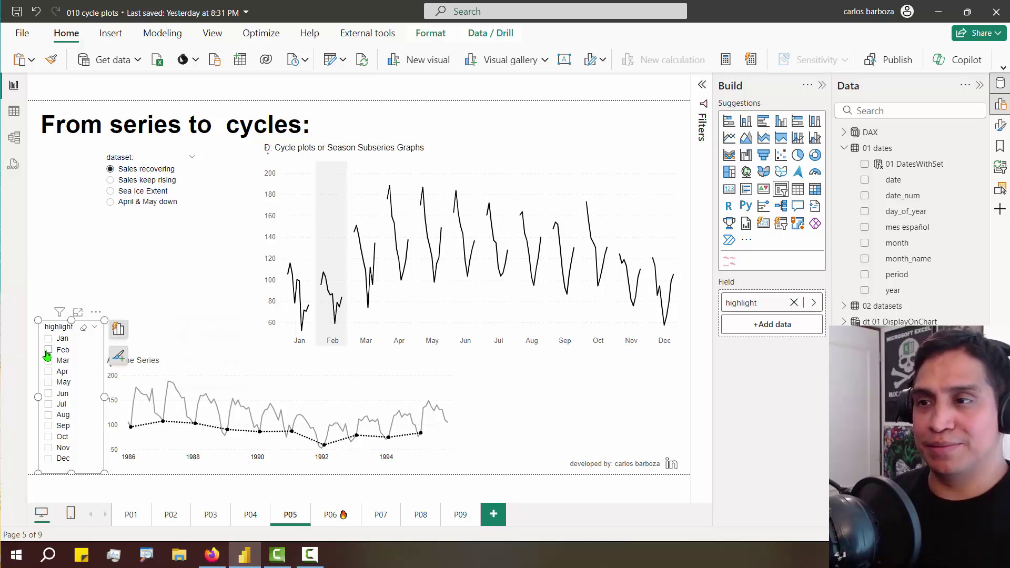
# Point arrows at the Sales recovering dataset and chart A, box Jan in the highlight list, sketch a line across the time series, and clear the marks
pyautogui.click(270, 246)
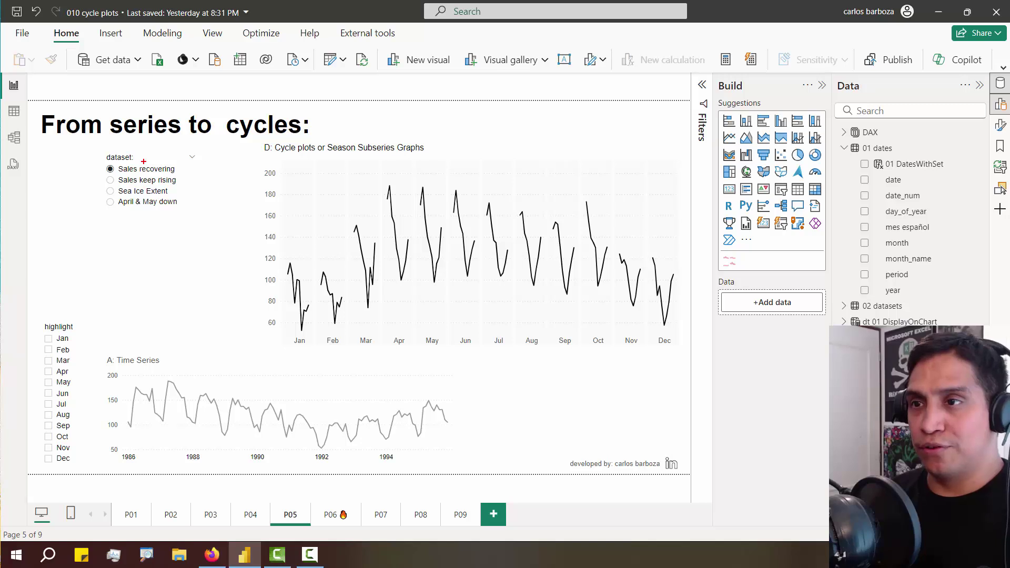
pyautogui.moveTo(144, 160); pyautogui.dragTo(207, 146)
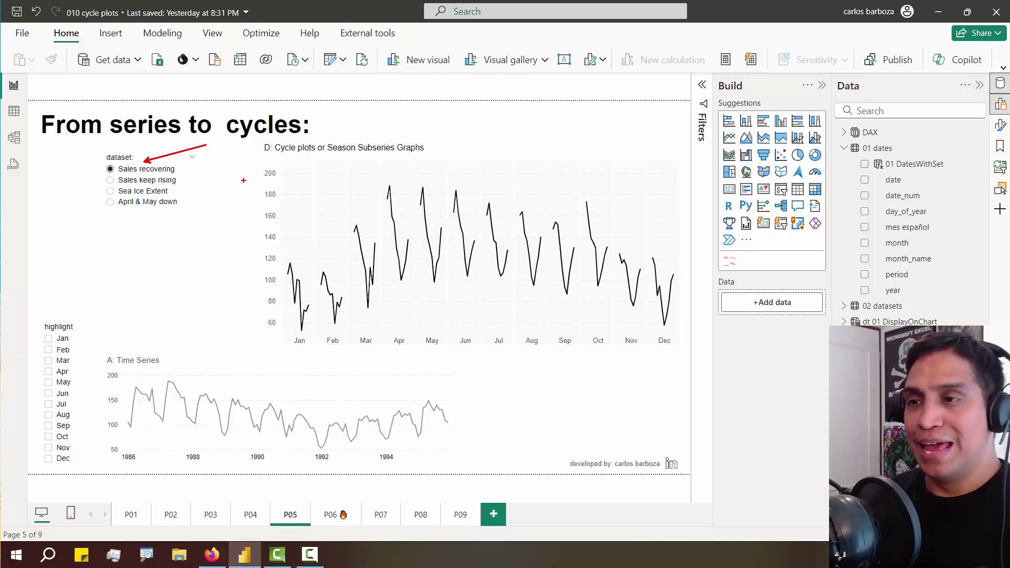
pyautogui.moveTo(189, 362); pyautogui.dragTo(152, 310)
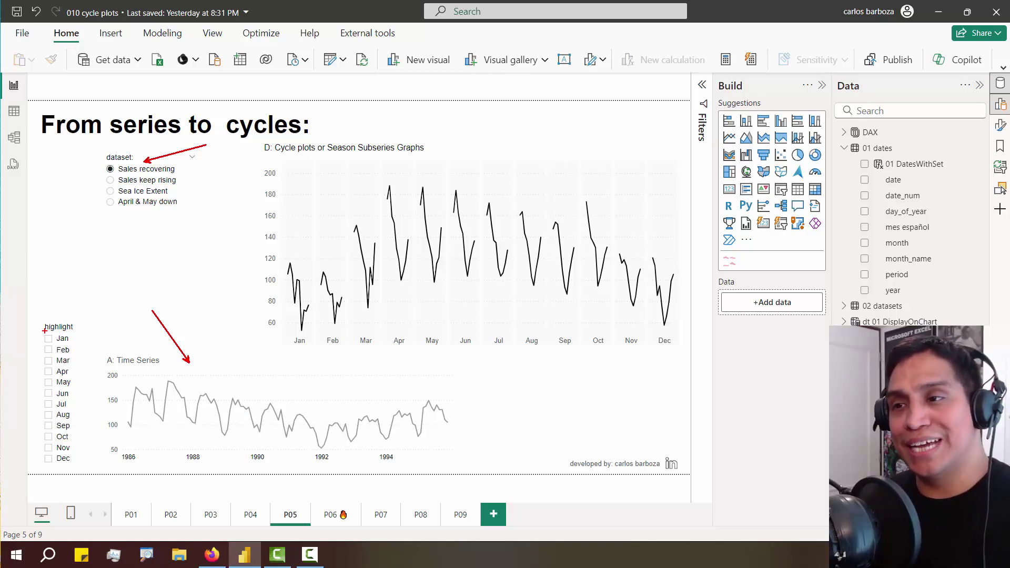
pyautogui.moveTo(44, 331); pyautogui.dragTo(78, 343)
pyautogui.moveTo(129, 424)
pyautogui.mouseDown()
pyautogui.moveTo(140, 402)
pyautogui.moveTo(172, 395)
pyautogui.moveTo(323, 441)
pyautogui.moveTo(403, 419)
pyautogui.mouseUp()
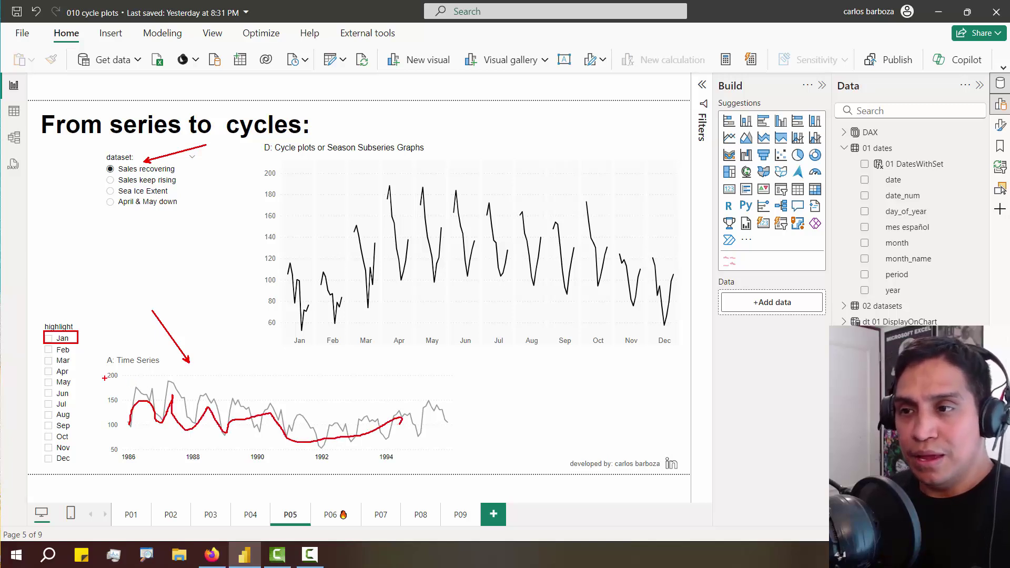
pyautogui.press('Escape')
# Highlight January and point arrows at its first six marked points in the time series
pyautogui.click(48, 341)
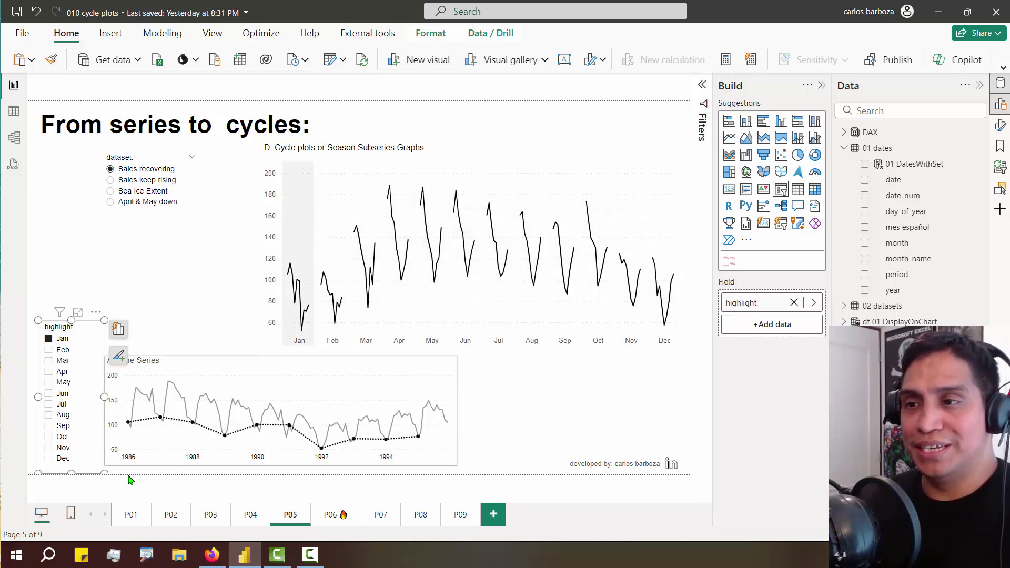
pyautogui.click(149, 322)
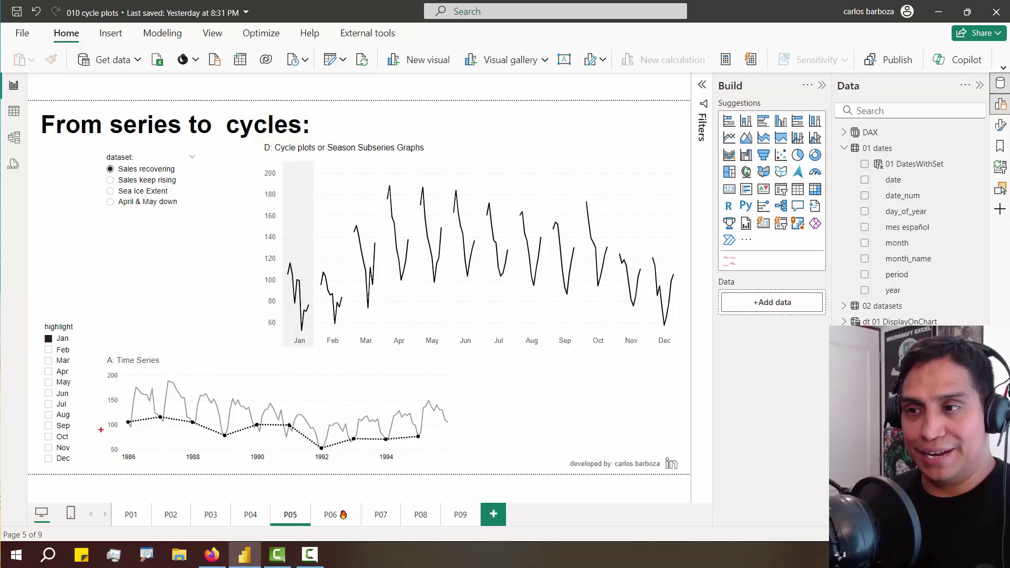
pyautogui.moveTo(133, 425)
pyautogui.mouseDown()
pyautogui.moveTo(154, 447)
pyautogui.moveTo(168, 441)
pyautogui.mouseUp()
pyautogui.moveTo(189, 428)
pyautogui.mouseDown()
pyautogui.moveTo(242, 456)
pyautogui.moveTo(300, 456)
pyautogui.mouseUp()
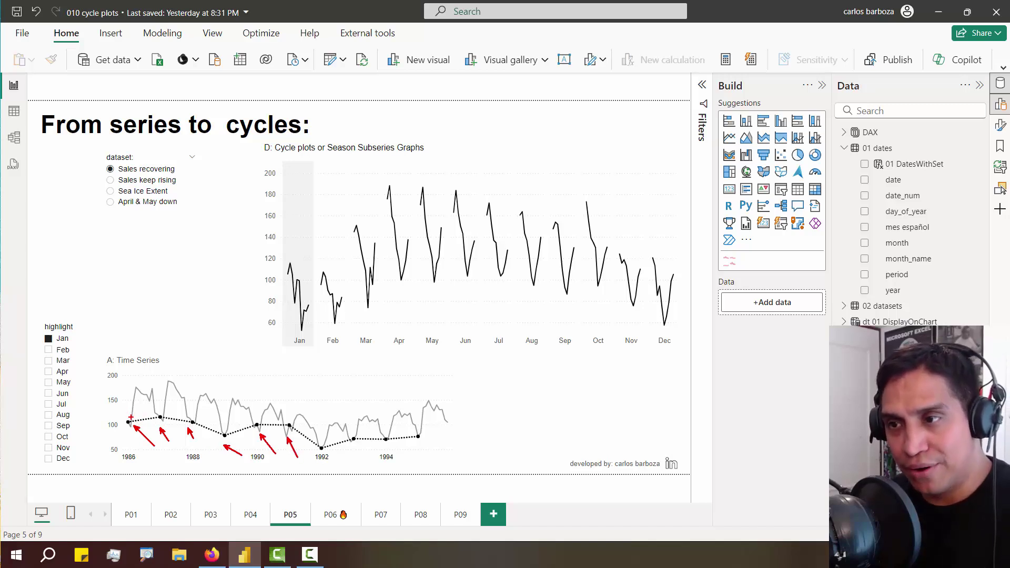
# Trace the January line in chart A, box 1992, link the line to January in chart D, box chart A, and clear the marks
pyautogui.moveTo(131, 418)
pyautogui.mouseDown()
pyautogui.moveTo(155, 411)
pyautogui.moveTo(219, 431)
pyautogui.moveTo(270, 423)
pyautogui.moveTo(315, 445)
pyautogui.mouseUp()
pyautogui.moveTo(311, 441)
pyautogui.mouseDown()
pyautogui.moveTo(338, 467)
pyautogui.moveTo(347, 450)
pyautogui.moveTo(420, 442)
pyautogui.moveTo(391, 368)
pyautogui.moveTo(306, 350)
pyautogui.moveTo(318, 326)
pyautogui.mouseUp()
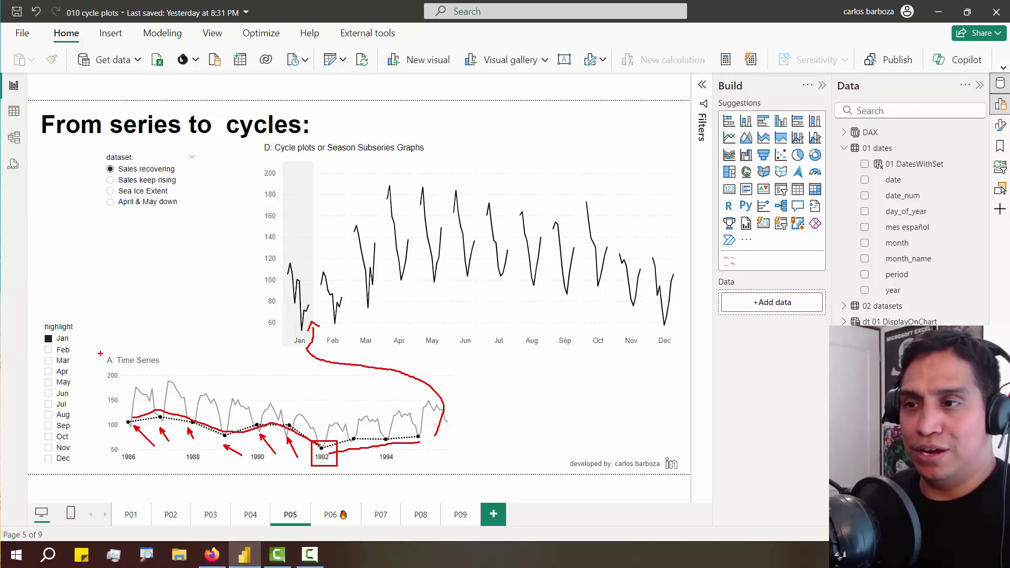
pyautogui.moveTo(100, 353)
pyautogui.mouseDown()
pyautogui.moveTo(366, 476)
pyautogui.moveTo(453, 468)
pyautogui.mouseUp()
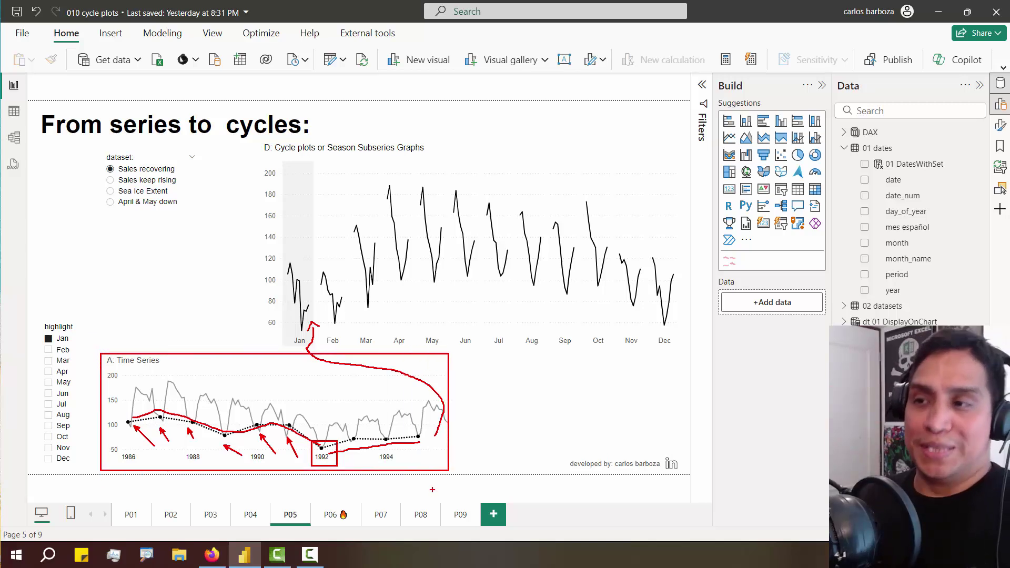
pyautogui.press('Escape')
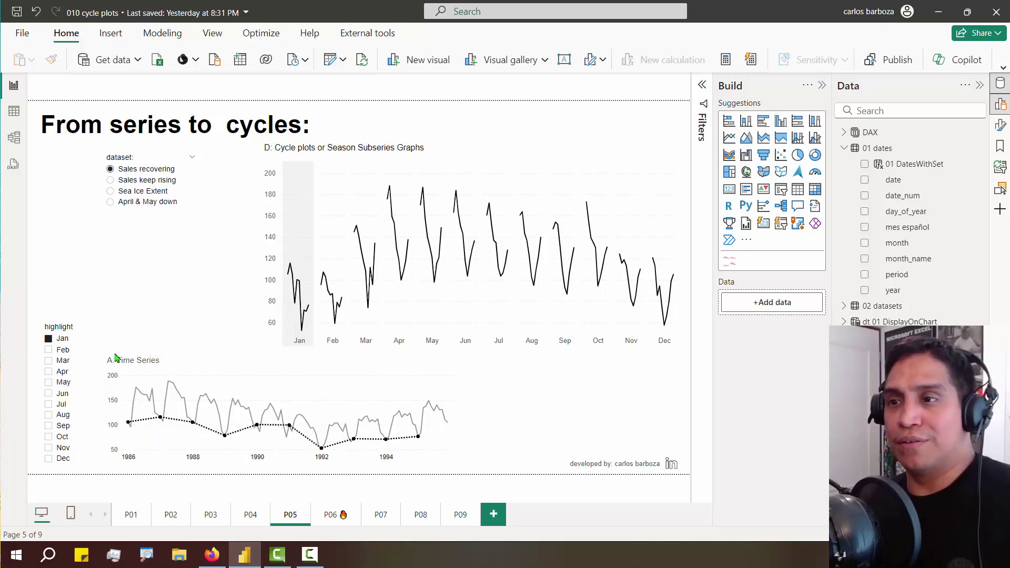
# Highlight June, point arrows at its time series points, link them to the boxed June subseries, mark April's middle level, and clear the marks
pyautogui.click(58, 396)
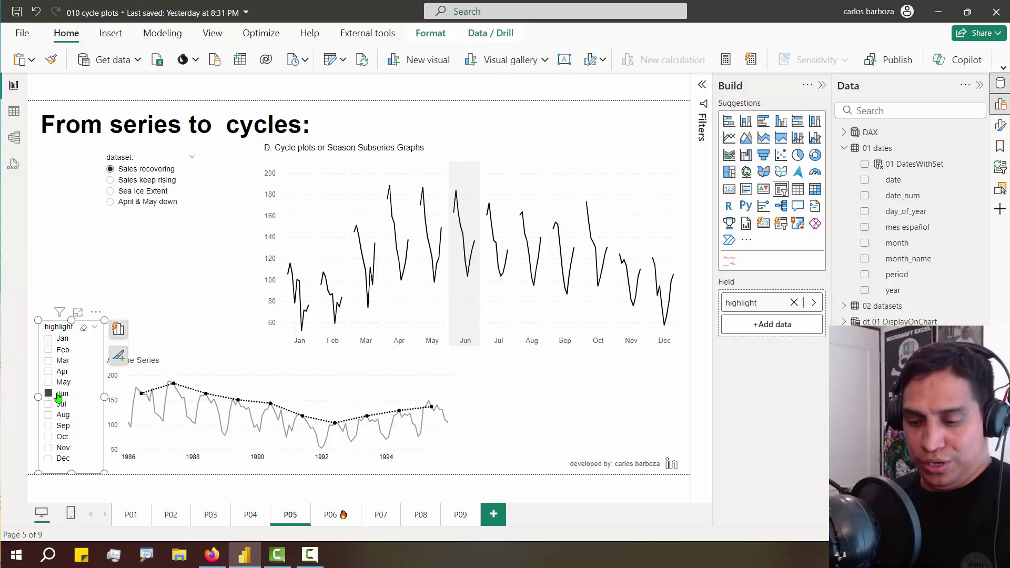
pyautogui.moveTo(179, 379); pyautogui.dragTo(206, 364)
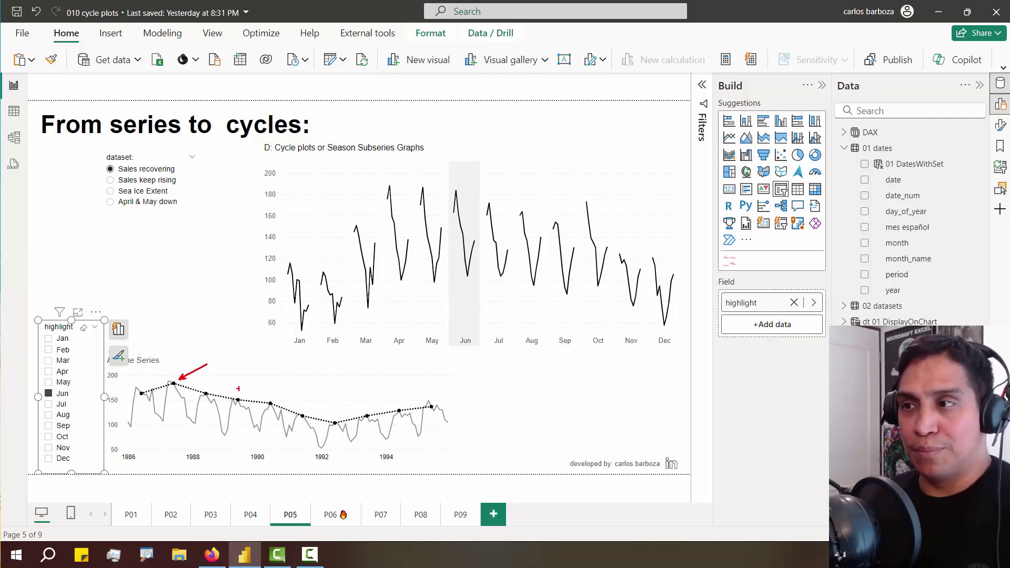
pyautogui.moveTo(241, 398)
pyautogui.mouseDown()
pyautogui.moveTo(307, 389)
pyautogui.moveTo(332, 400)
pyautogui.mouseUp()
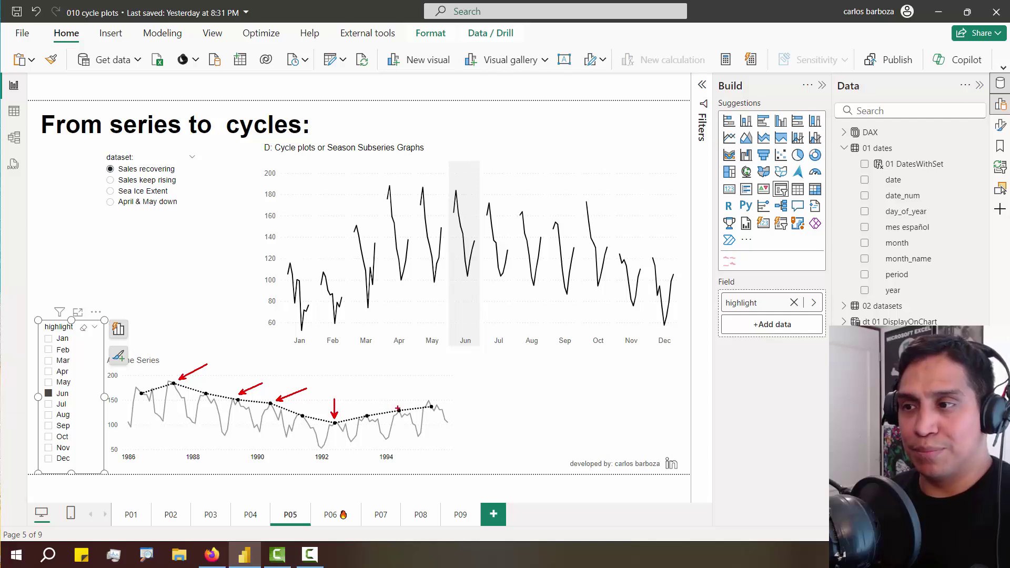
pyautogui.moveTo(398, 409)
pyautogui.mouseDown()
pyautogui.moveTo(395, 387)
pyautogui.moveTo(445, 391)
pyautogui.moveTo(475, 361)
pyautogui.moveTo(481, 302)
pyautogui.mouseUp()
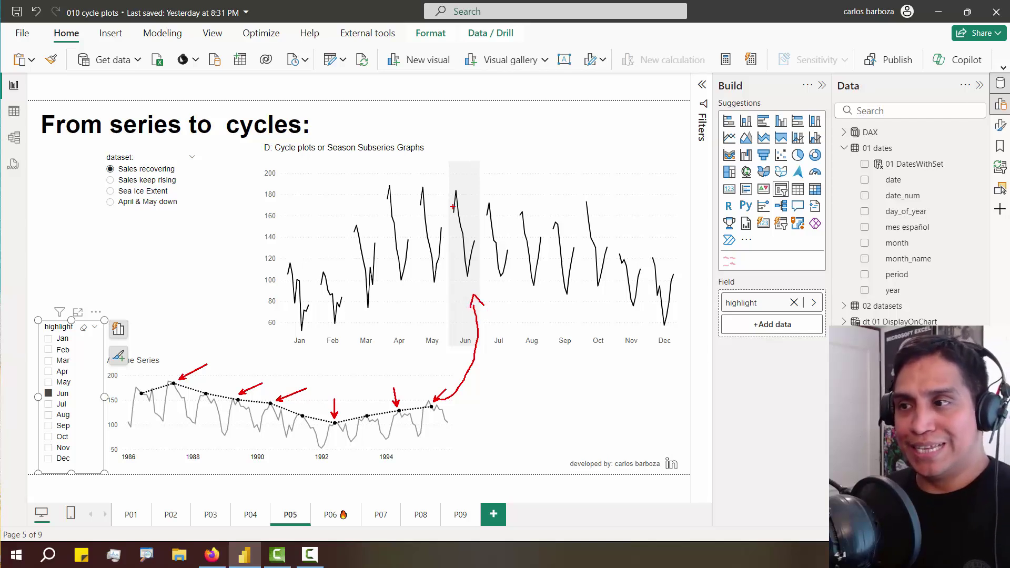
pyautogui.moveTo(440, 146); pyautogui.dragTo(489, 353)
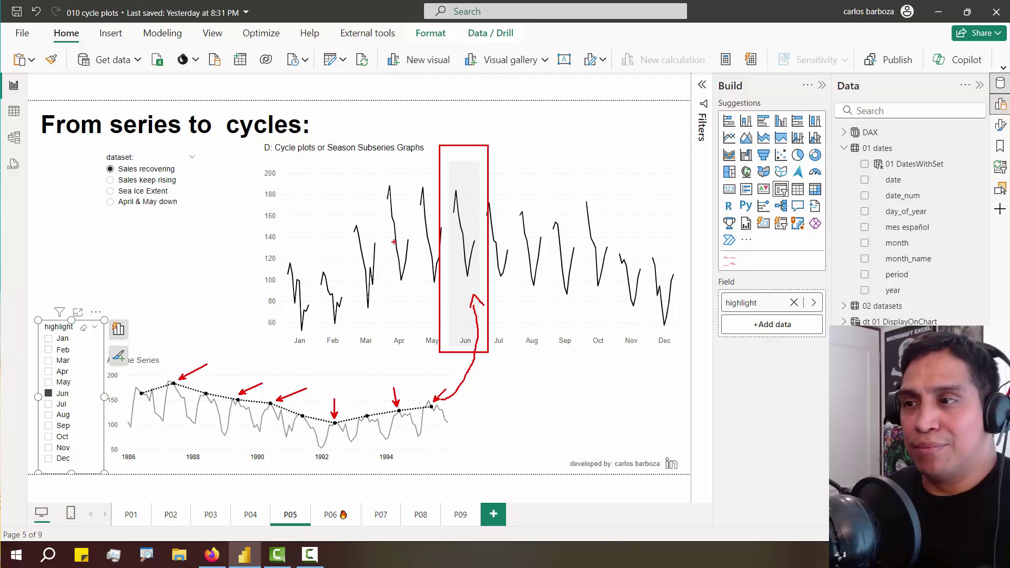
pyautogui.moveTo(389, 233); pyautogui.dragTo(402, 233)
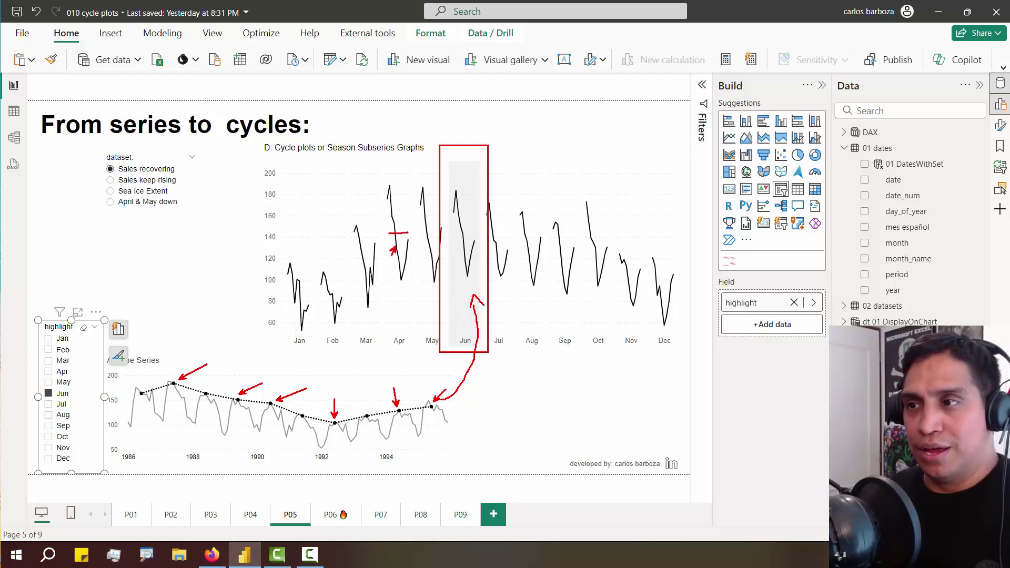
pyautogui.press('Escape')
# Highlight April, point arrows at several of its marked points in the time series, and clear the marks
pyautogui.click(48, 371)
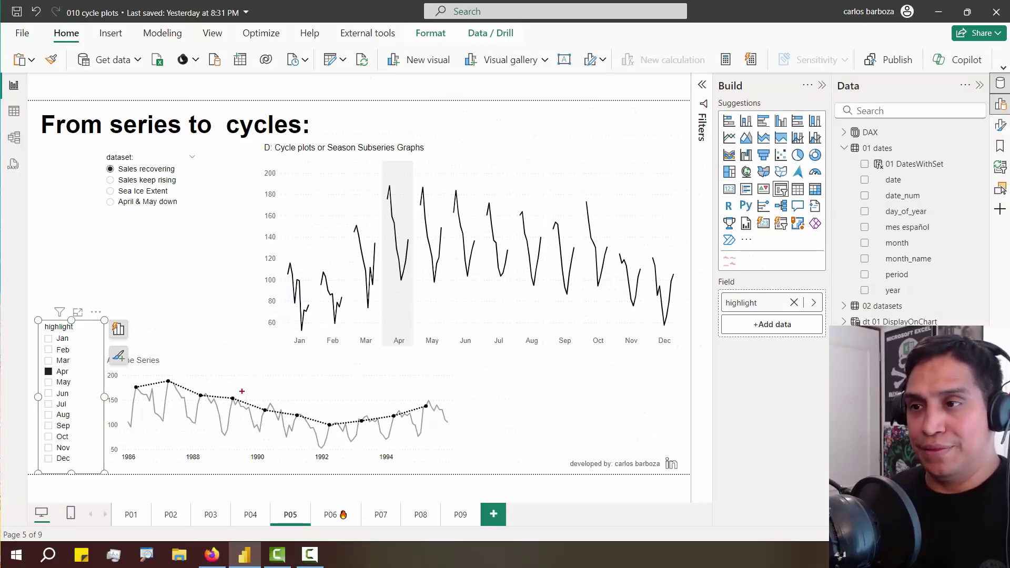
pyautogui.click(263, 398)
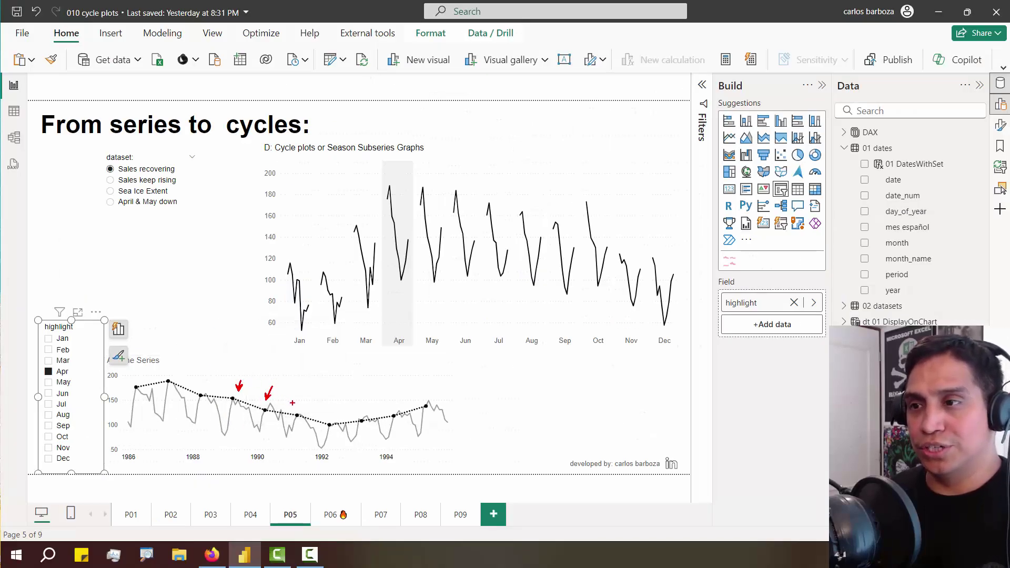
pyautogui.click(302, 404)
pyautogui.moveTo(176, 375)
pyautogui.mouseDown()
pyautogui.moveTo(196, 361)
pyautogui.moveTo(207, 385)
pyautogui.moveTo(227, 369)
pyautogui.mouseUp()
pyautogui.press('Escape')
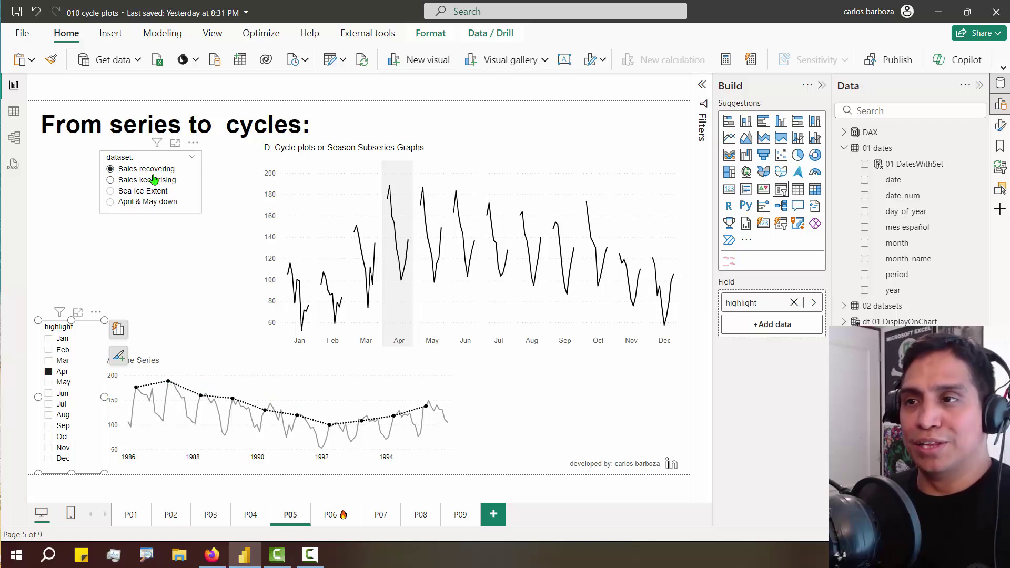
# Switch the dataset to Sales keep rising and remove Apr from the month highlight selection
pyautogui.click(153, 179)
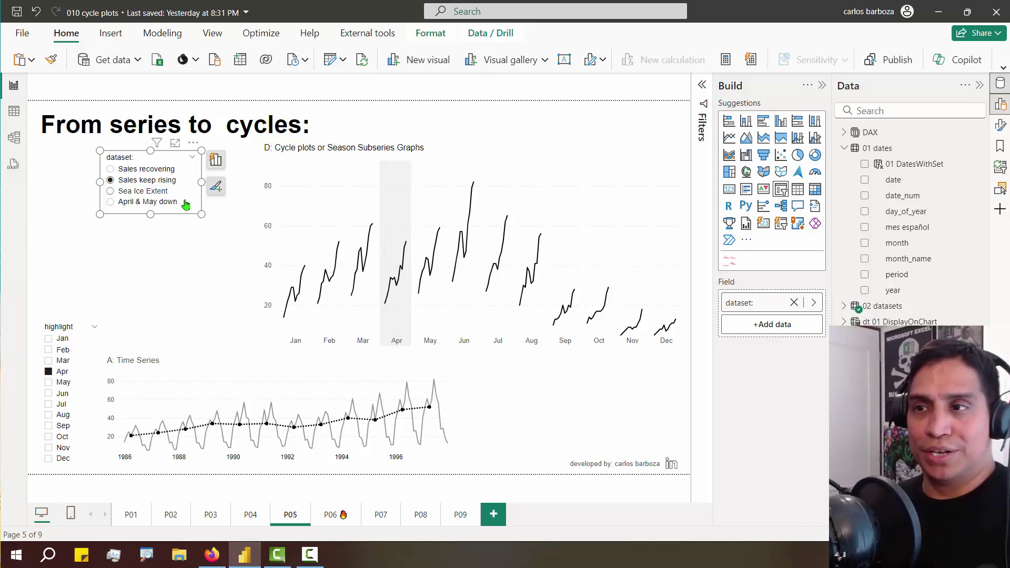
pyautogui.click(49, 371)
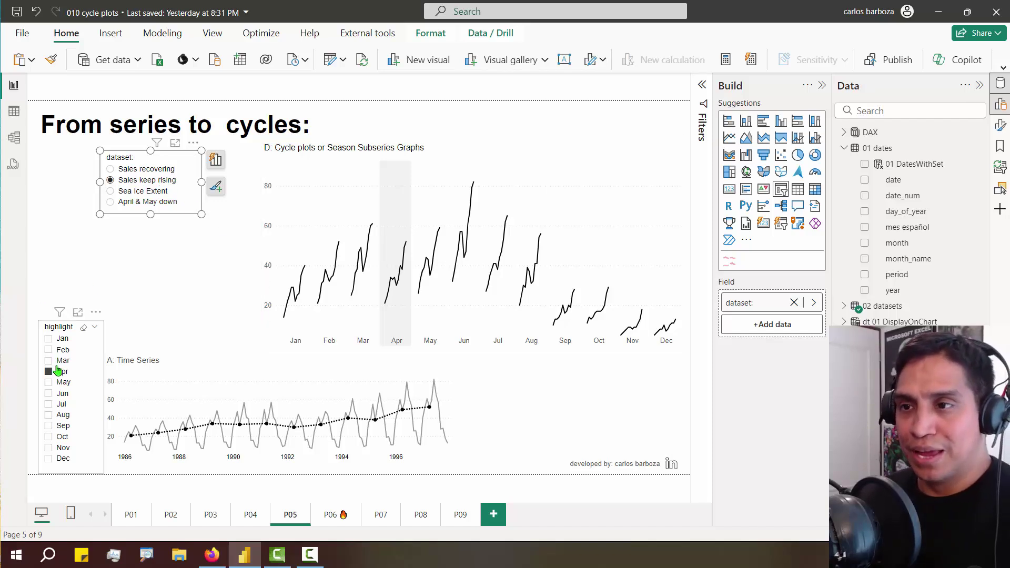
# Highlight Jan in the month slicer and mark its yearly points, including 1992, on the time series and the Jan cycle
pyautogui.click(49, 340)
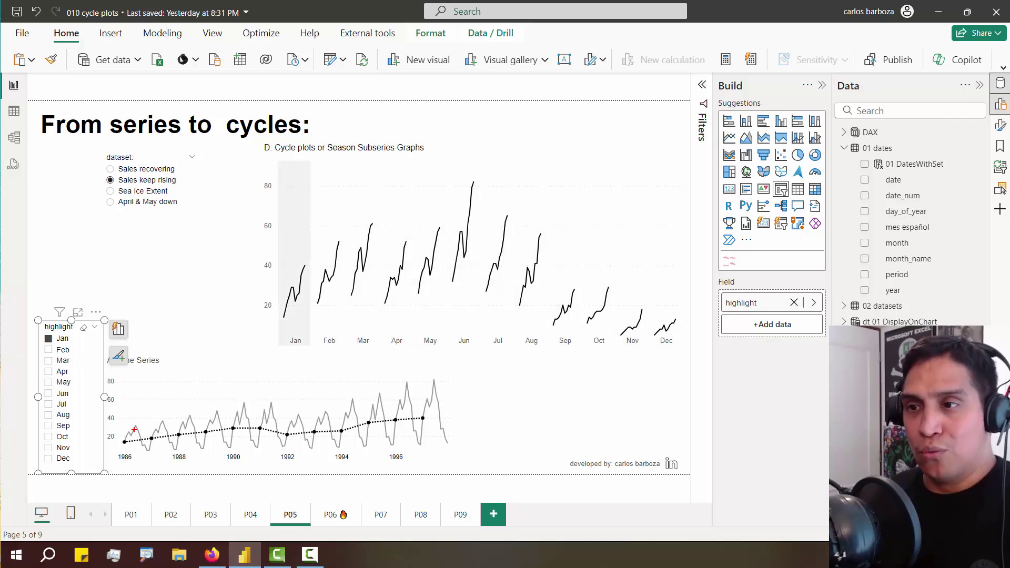
pyautogui.moveTo(130, 439)
pyautogui.mouseDown()
pyautogui.moveTo(157, 402)
pyautogui.moveTo(175, 400)
pyautogui.mouseUp()
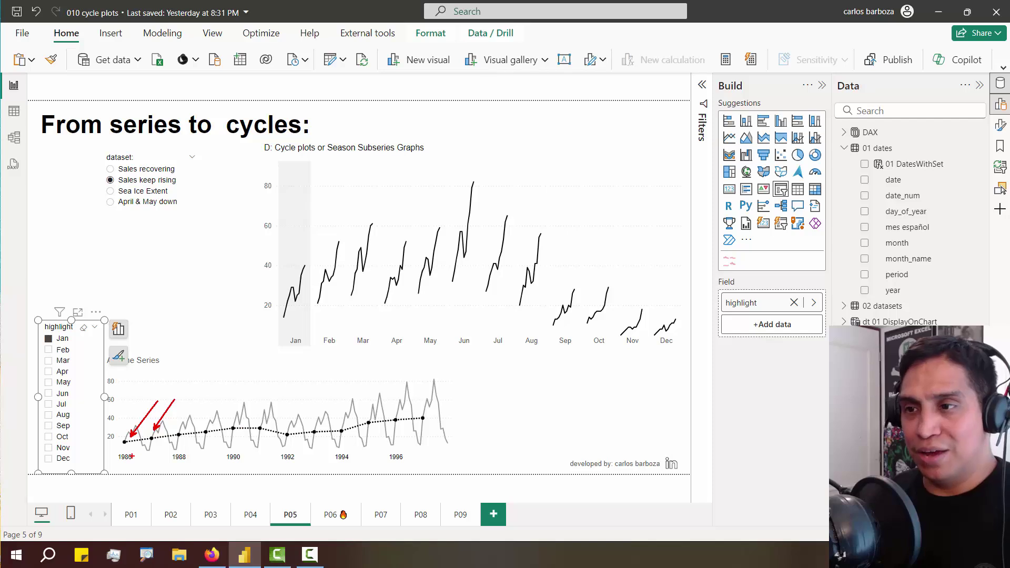
pyautogui.moveTo(135, 447)
pyautogui.mouseDown()
pyautogui.moveTo(248, 421)
pyautogui.moveTo(305, 472)
pyautogui.mouseUp()
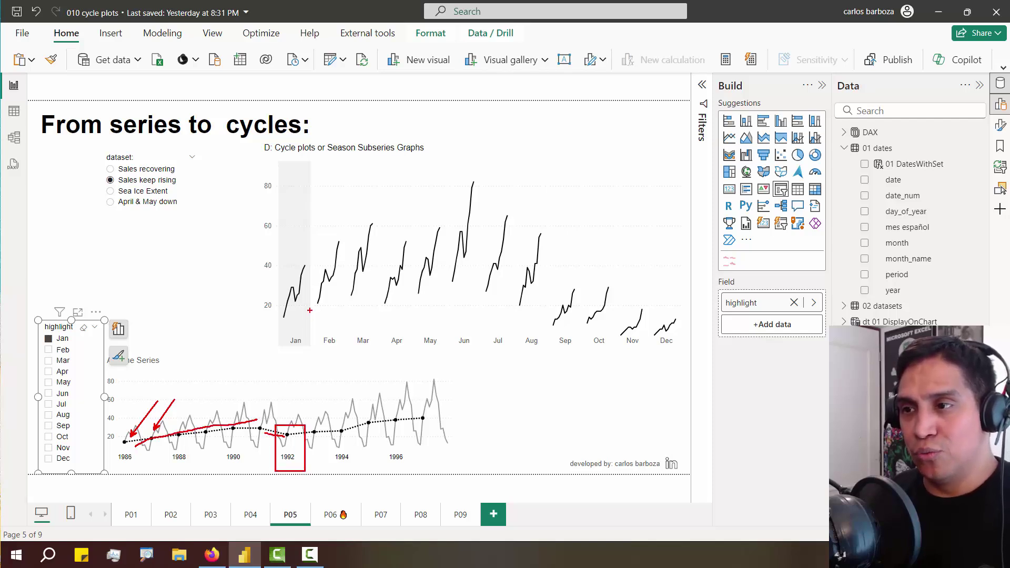
pyautogui.moveTo(292, 298)
pyautogui.mouseDown()
pyautogui.moveTo(304, 421)
pyautogui.moveTo(413, 413)
pyautogui.mouseUp()
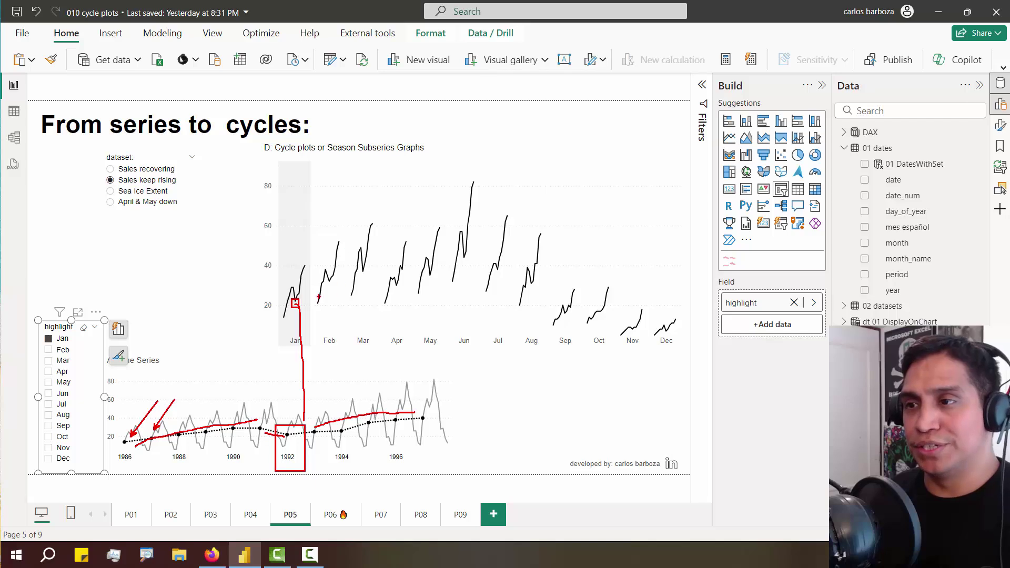
pyautogui.moveTo(302, 295); pyautogui.dragTo(309, 267)
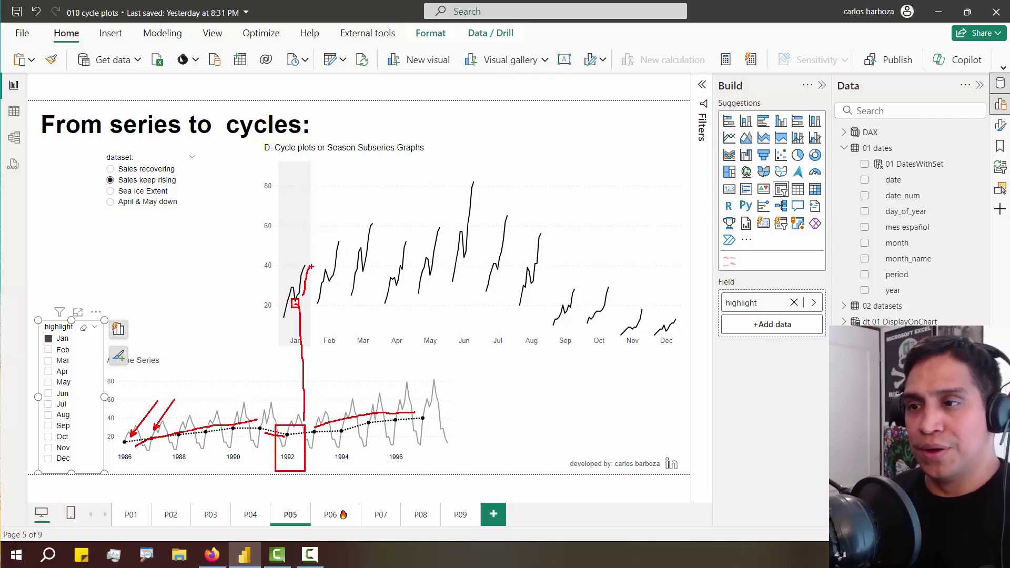
pyautogui.press('Escape')
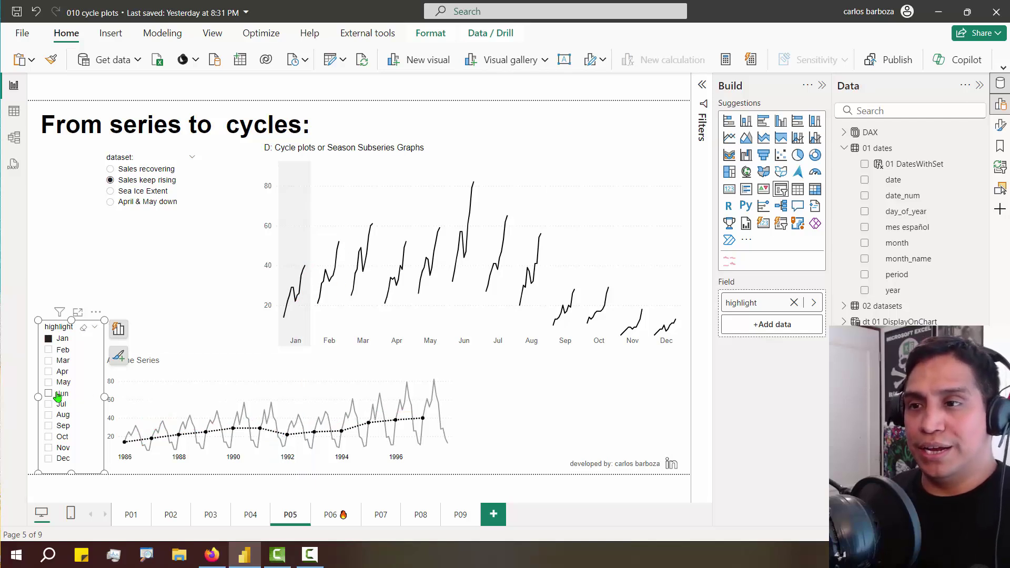
# Highlight Jun in the month slicer, then point arrows at its yearly peaks in the time series and box the Jun cycle
pyautogui.click(49, 393)
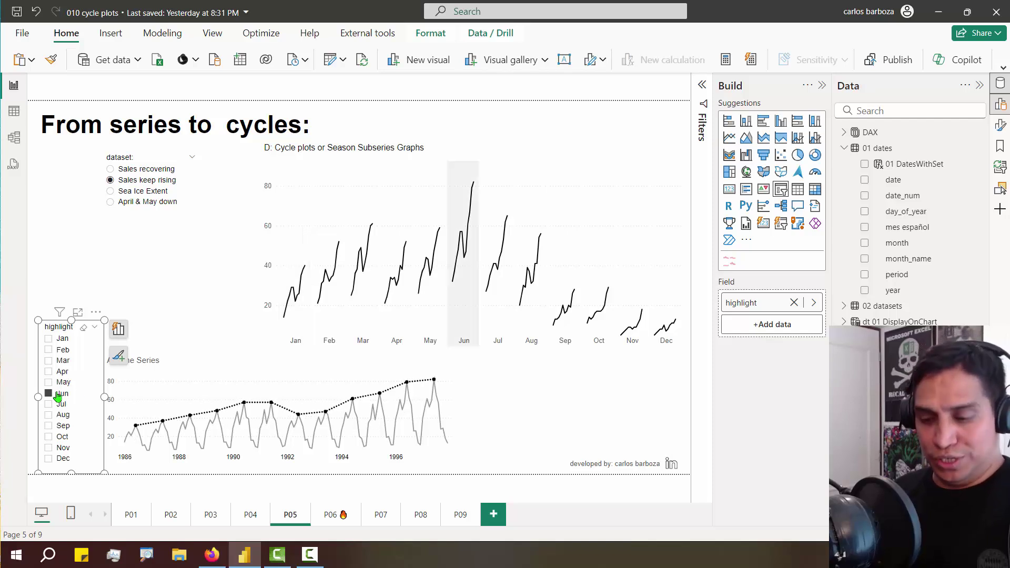
pyautogui.moveTo(141, 419)
pyautogui.mouseDown()
pyautogui.moveTo(178, 386)
pyautogui.moveTo(240, 386)
pyautogui.mouseUp()
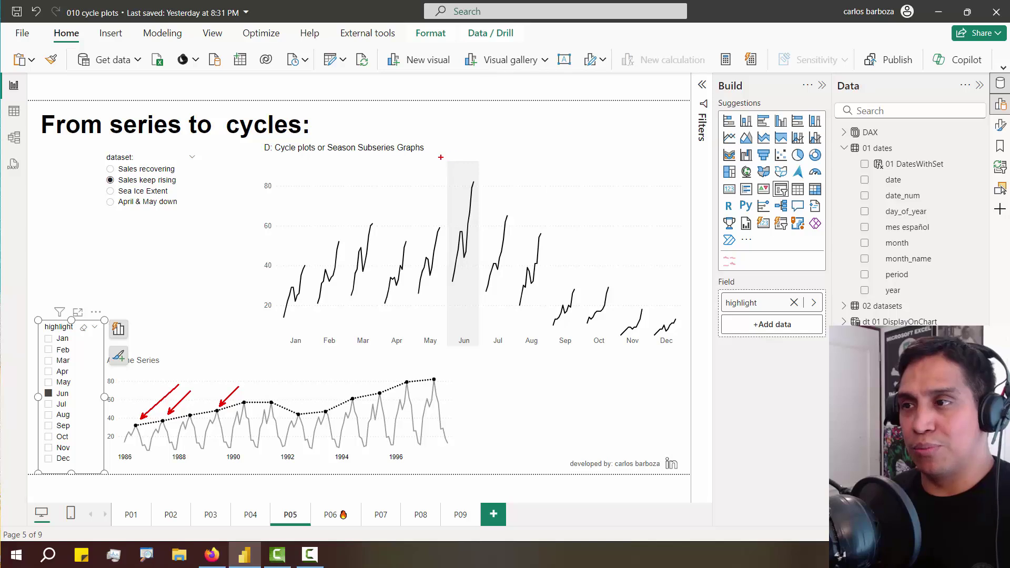
pyautogui.moveTo(441, 156)
pyautogui.mouseDown()
pyautogui.moveTo(483, 279)
pyautogui.moveTo(485, 361)
pyautogui.mouseUp()
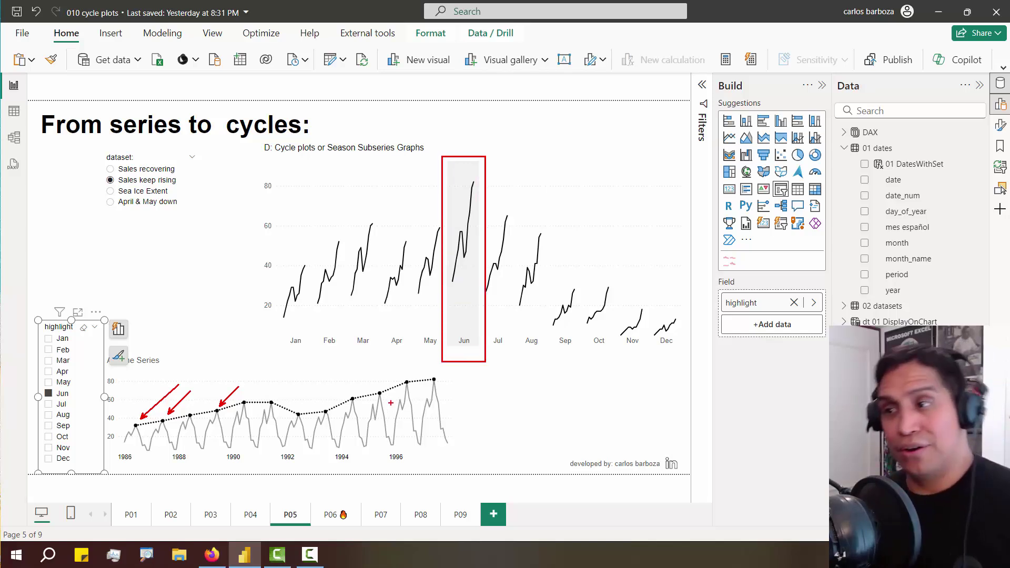
pyautogui.moveTo(345, 379)
pyautogui.mouseDown()
pyautogui.moveTo(351, 395)
pyautogui.moveTo(380, 378)
pyautogui.mouseUp()
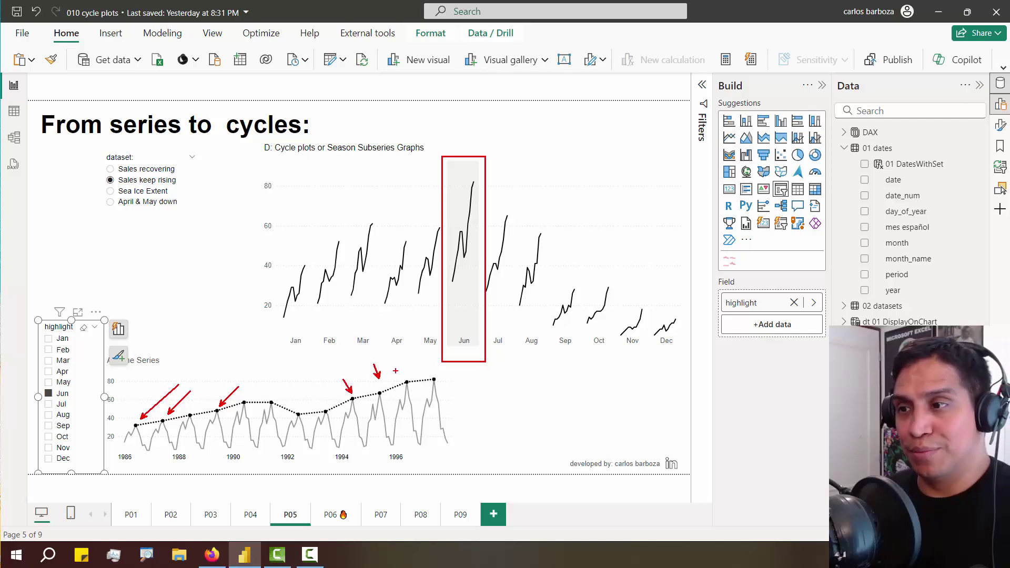
pyautogui.press('Escape')
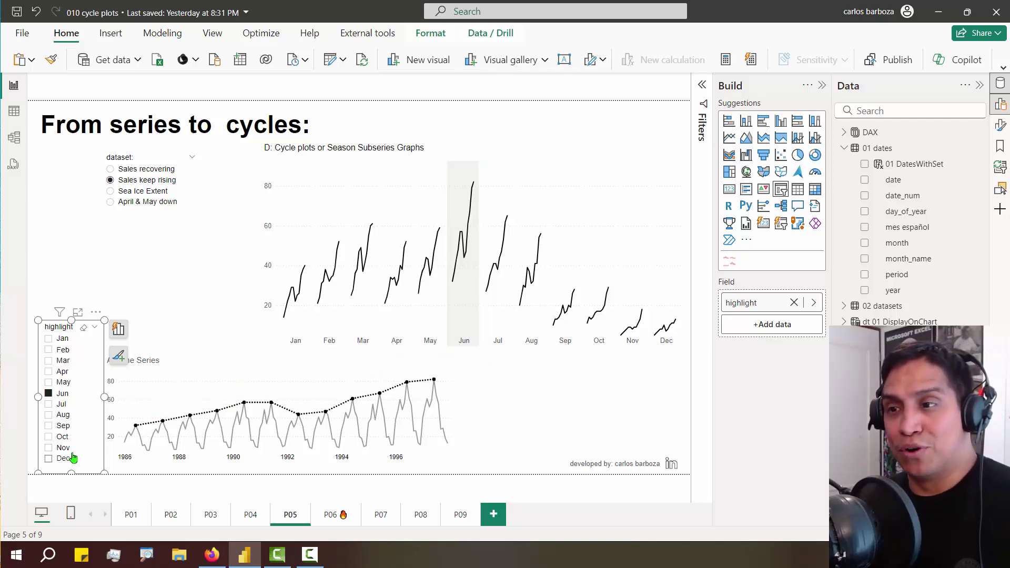
# Highlight Dec in the month slicer, box its cycle and link it to the underlined December points in the time series
pyautogui.click(73, 458)
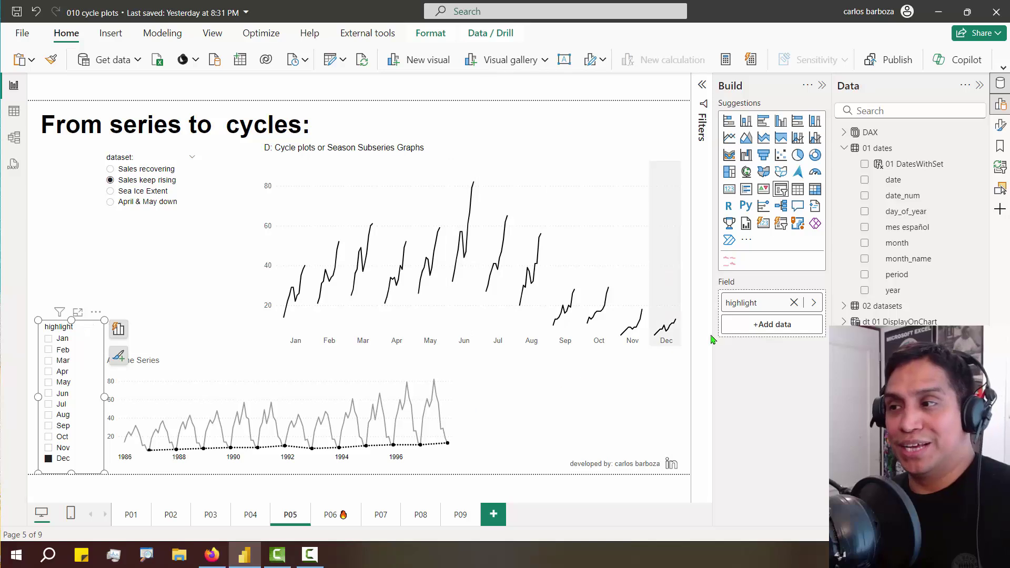
pyautogui.hotkey('ctrl', '2')
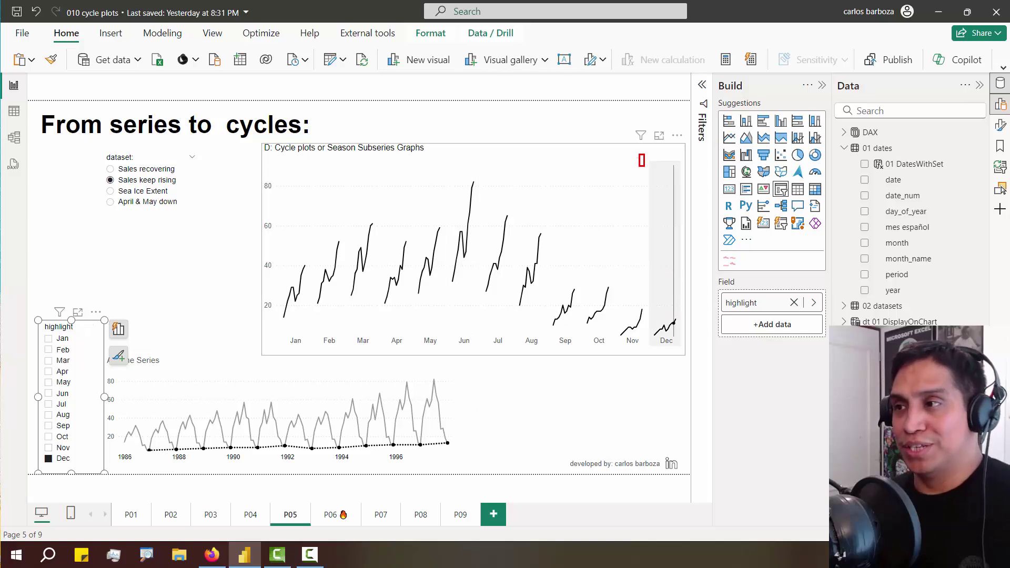
pyautogui.moveTo(644, 166)
pyautogui.mouseDown()
pyautogui.moveTo(684, 363)
pyautogui.moveTo(570, 424)
pyautogui.moveTo(416, 451)
pyautogui.mouseUp()
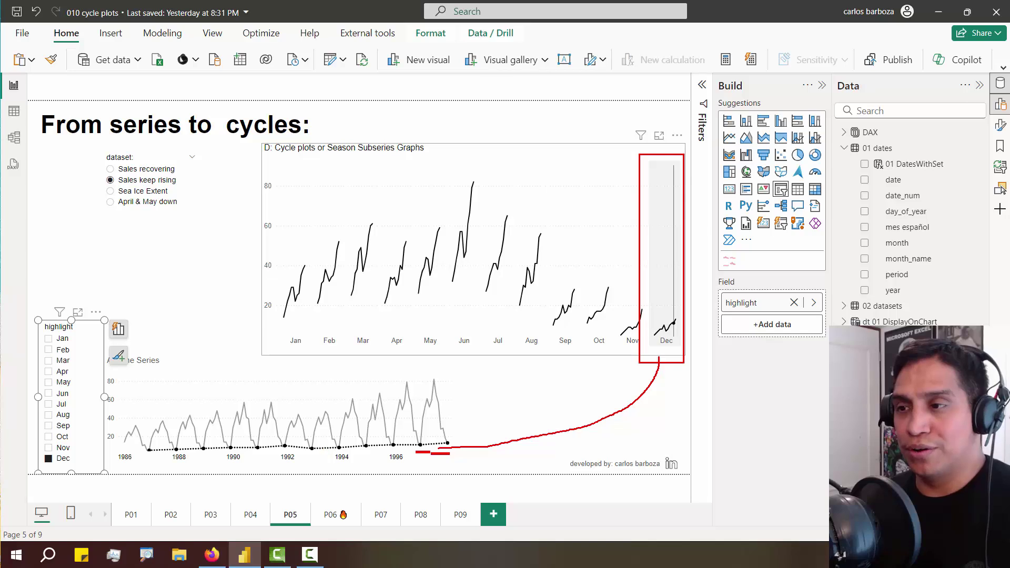
pyautogui.moveTo(350, 452); pyautogui.dragTo(202, 453)
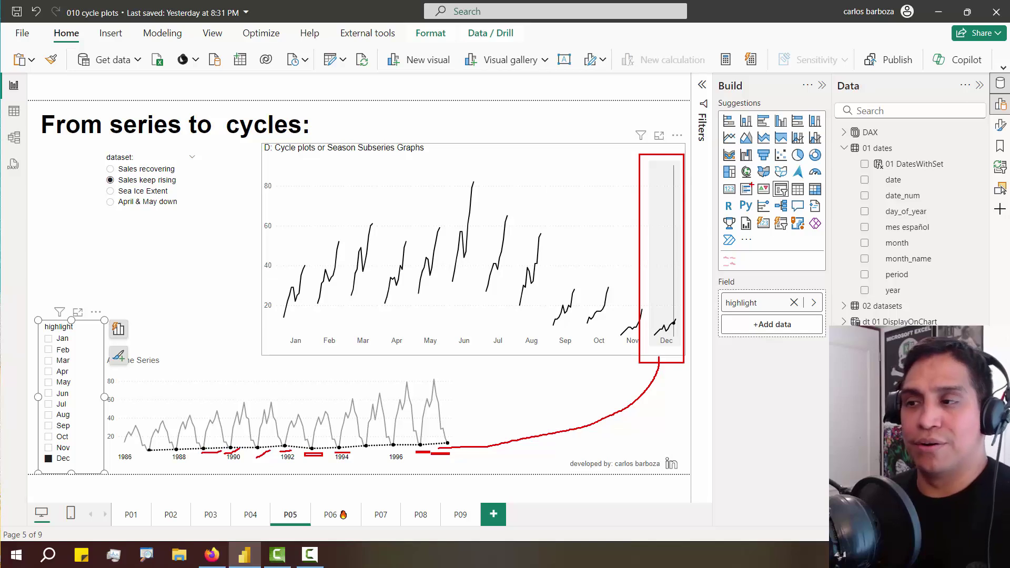
pyautogui.press('Escape')
# Switch the dataset to Sea Ice Extent, trace the Jan to Jun trends on the cycle plot and box the Sep cycle
pyautogui.click(143, 191)
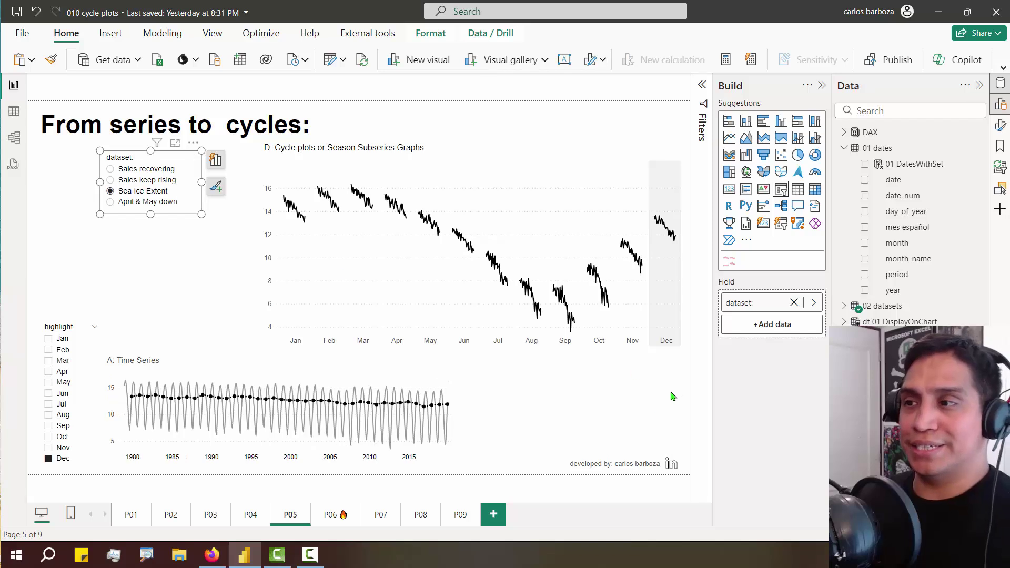
pyautogui.click(562, 436)
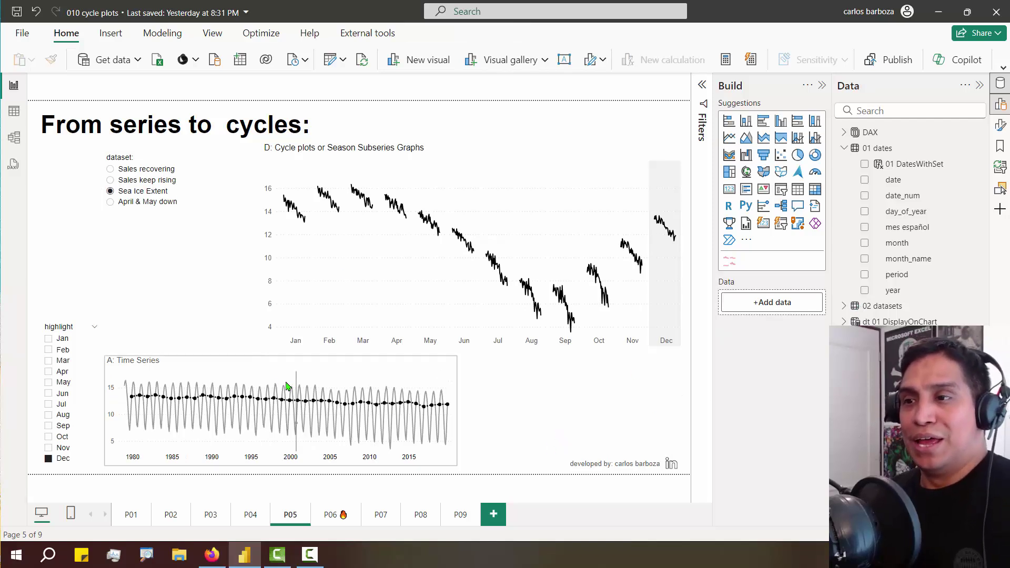
pyautogui.click(391, 405)
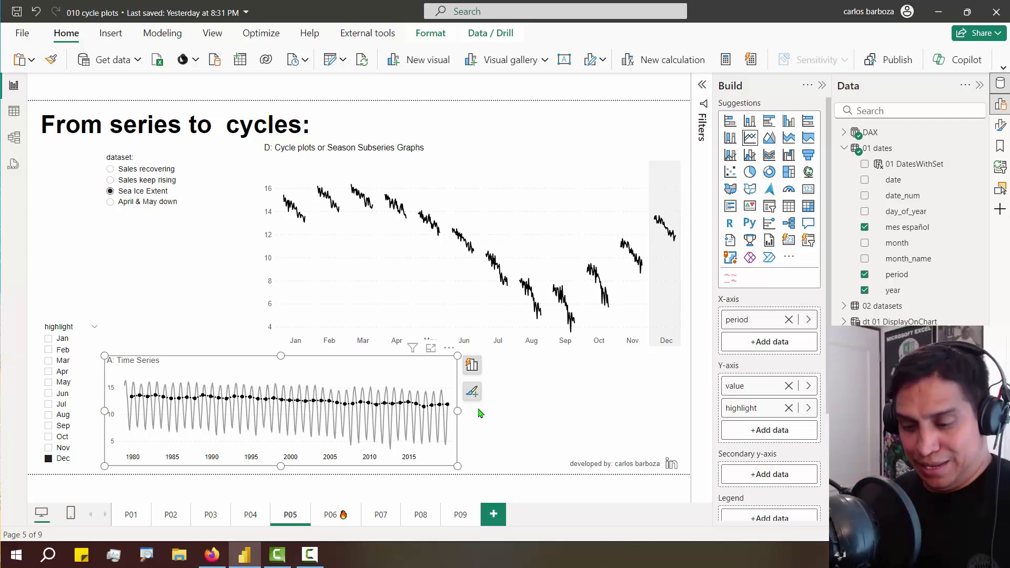
pyautogui.moveTo(276, 205)
pyautogui.mouseDown()
pyautogui.moveTo(297, 225)
pyautogui.moveTo(372, 216)
pyautogui.moveTo(472, 259)
pyautogui.mouseUp()
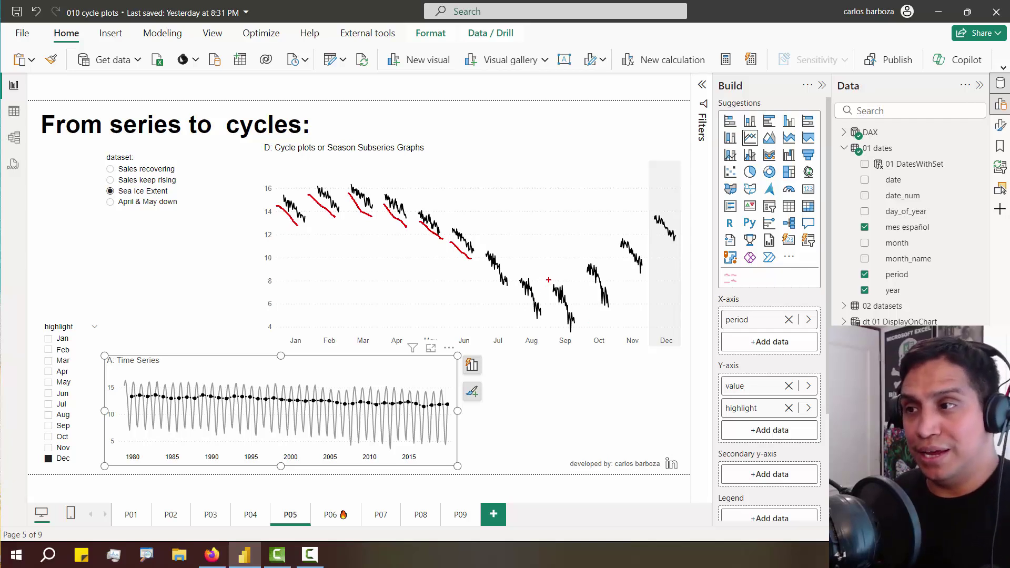
pyautogui.moveTo(549, 280); pyautogui.dragTo(581, 349)
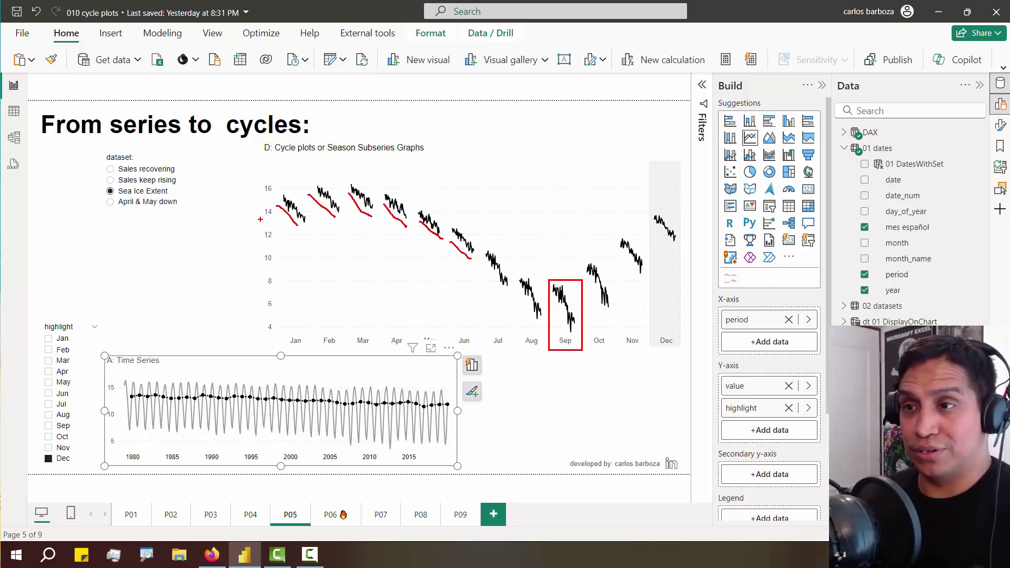
pyautogui.press('e')
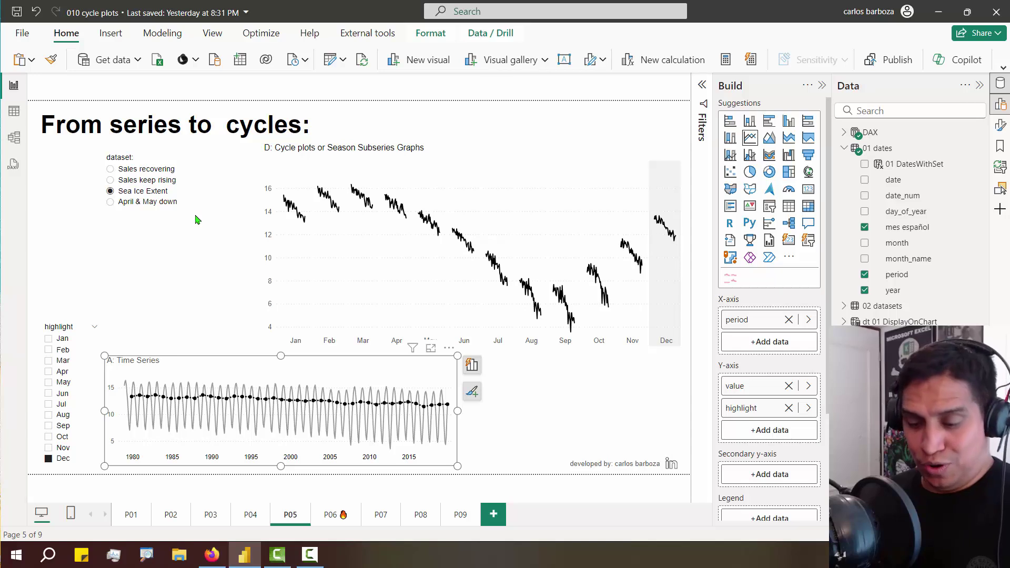
pyautogui.moveTo(175, 203); pyautogui.dragTo(195, 225)
pyautogui.press('Escape')
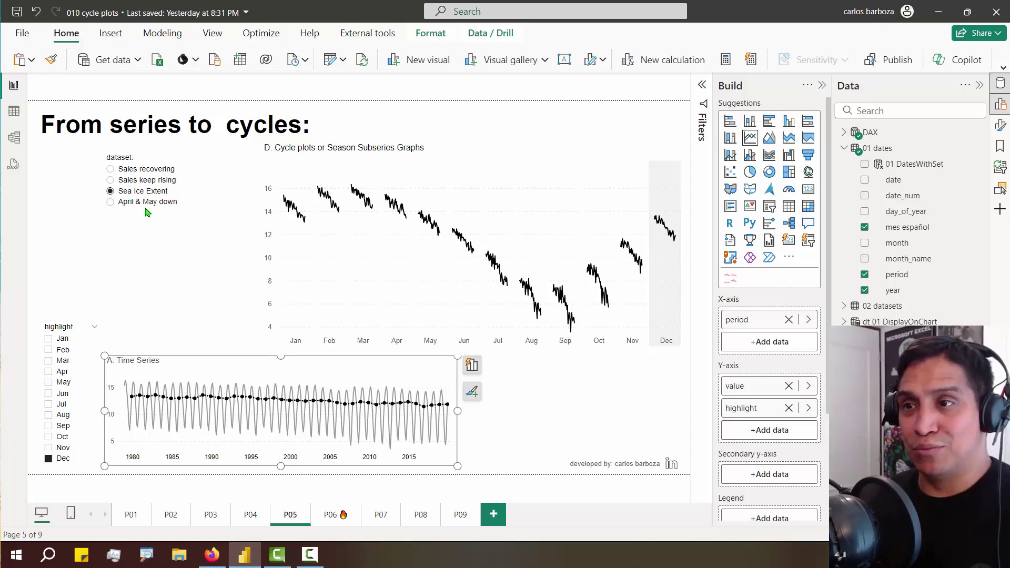
# Switch the dataset to April & May down, highlight Apr, and box the Apr and May cycles with arrows at their final points
pyautogui.click(143, 204)
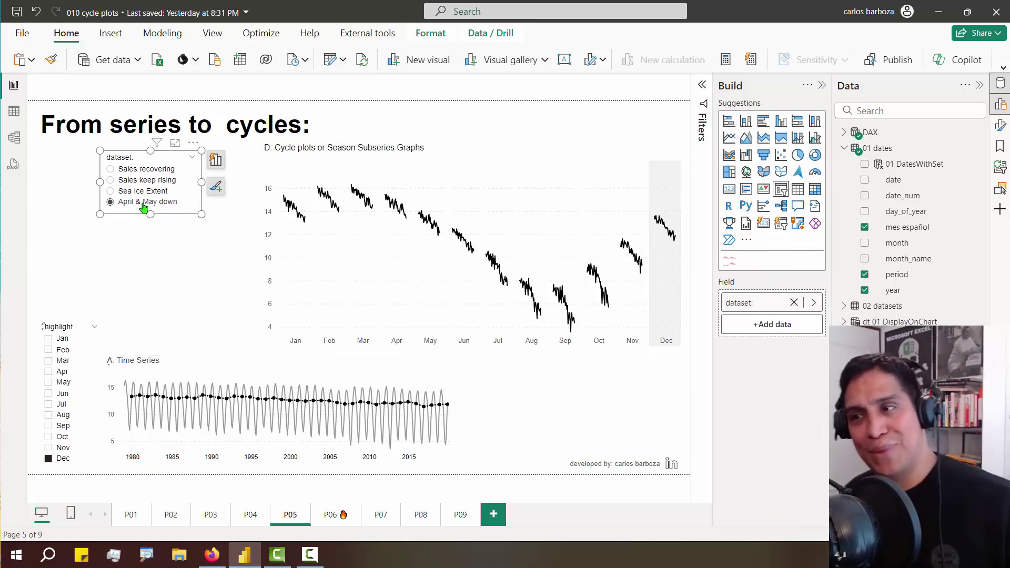
pyautogui.click(49, 373)
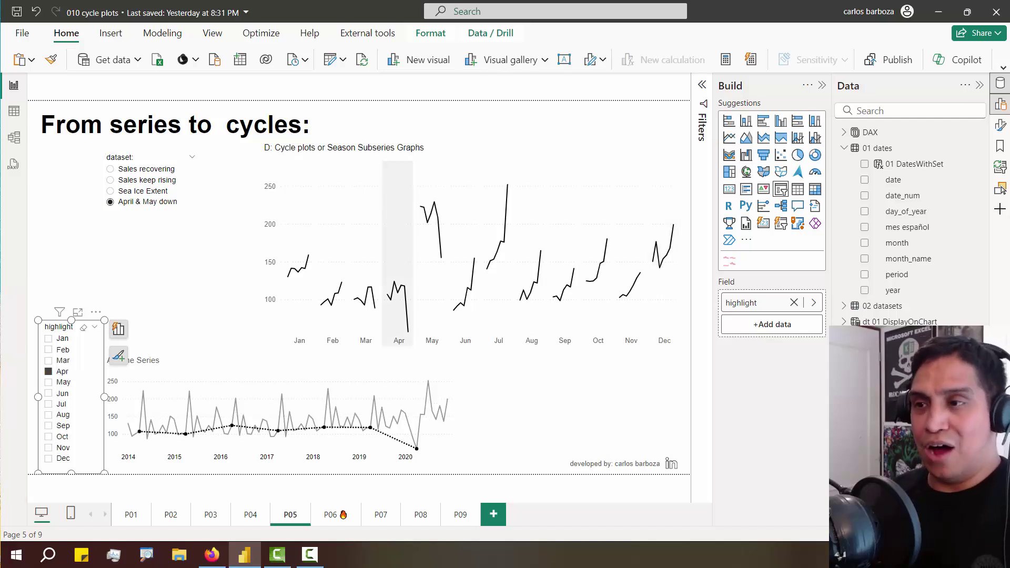
pyautogui.moveTo(155, 213); pyautogui.dragTo(191, 248)
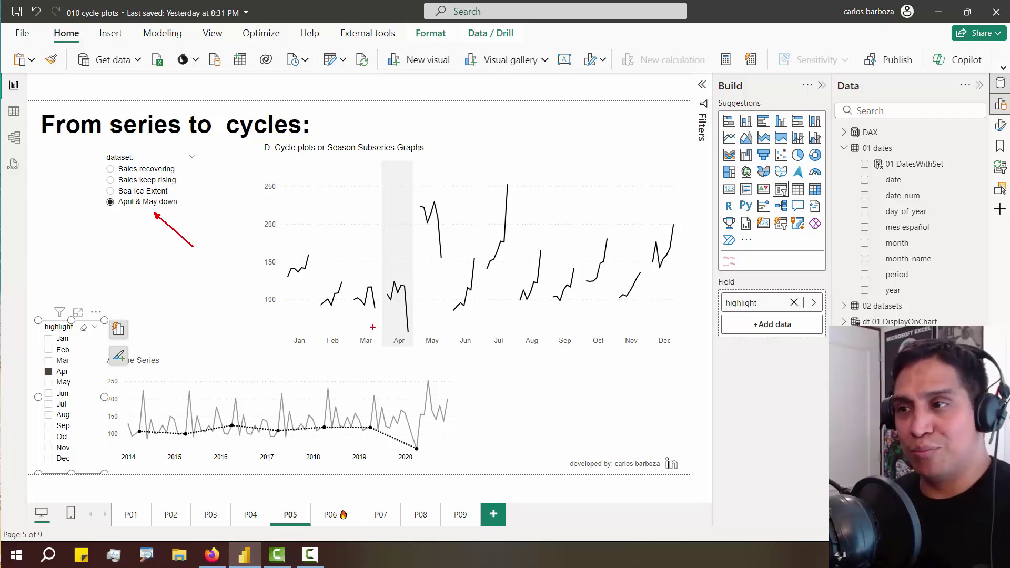
pyautogui.moveTo(385, 273)
pyautogui.mouseDown()
pyautogui.moveTo(413, 319)
pyautogui.moveTo(413, 347)
pyautogui.moveTo(440, 325)
pyautogui.mouseUp()
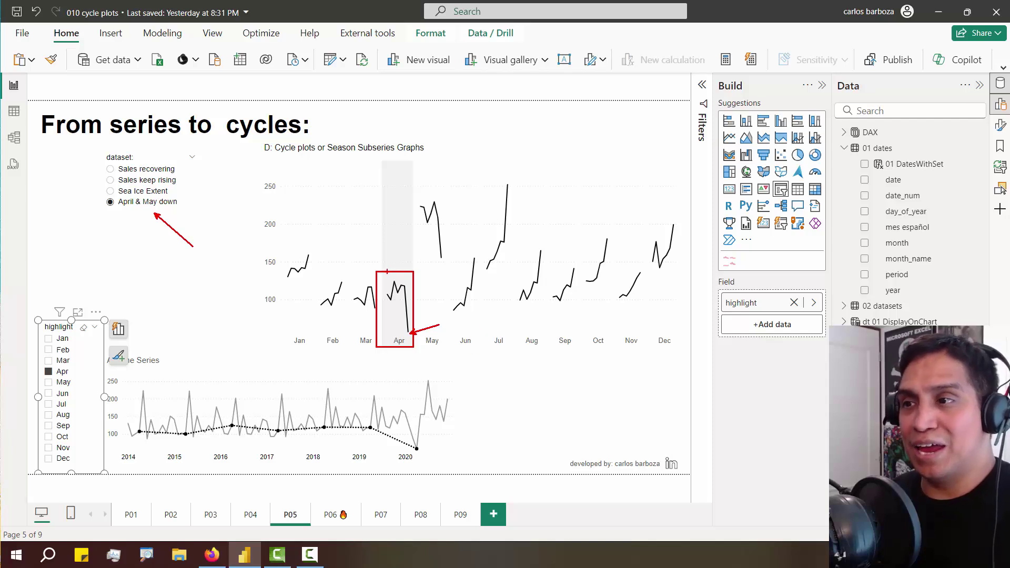
pyautogui.moveTo(388, 271)
pyautogui.mouseDown()
pyautogui.moveTo(409, 226)
pyautogui.moveTo(447, 267)
pyautogui.mouseUp()
pyautogui.moveTo(479, 236); pyautogui.dragTo(446, 254)
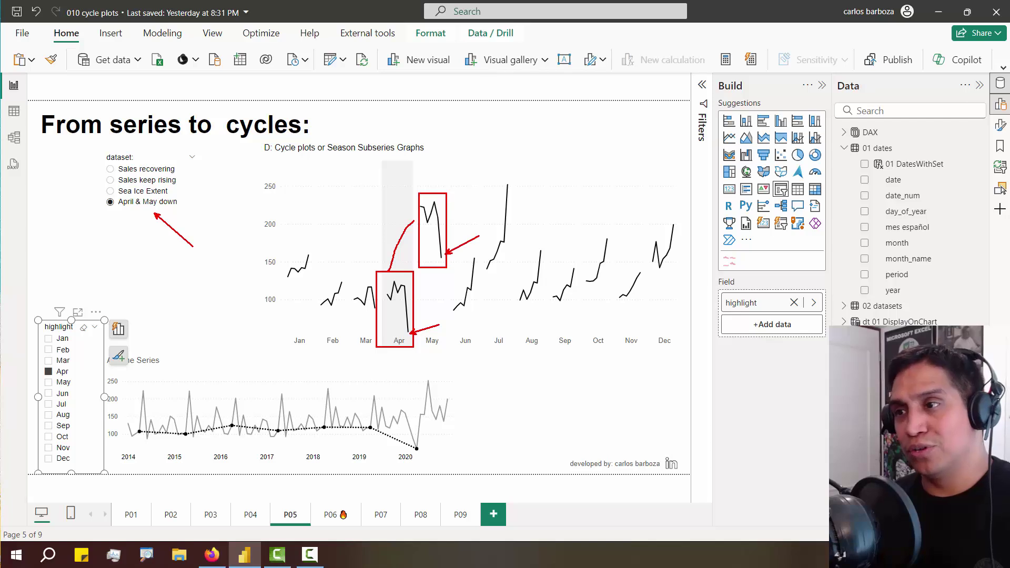
pyautogui.press('Escape')
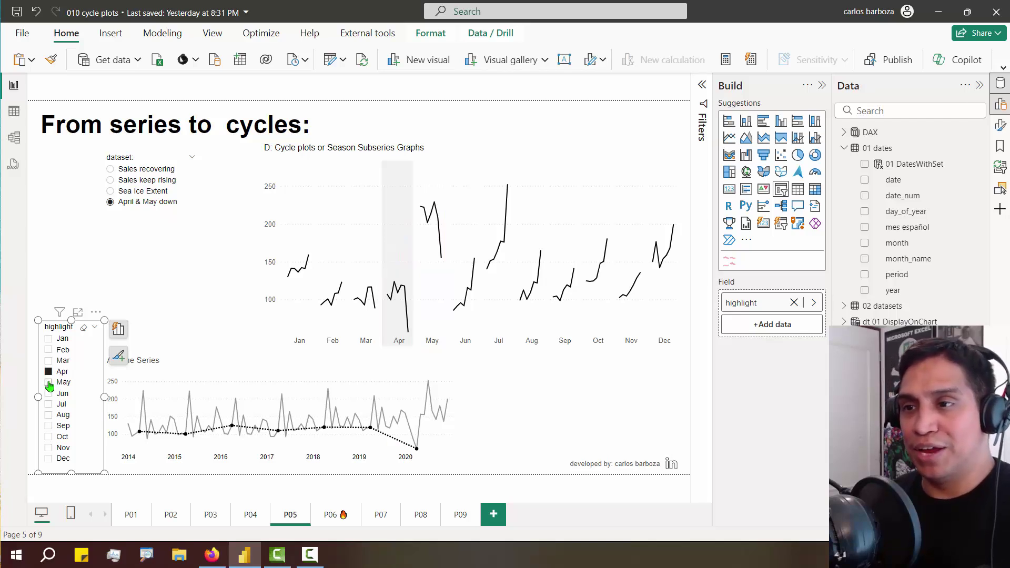
# Highlight May, trace its time series line, and mark the Apr and May trends in red and the Jun to Dec trends in blue
pyautogui.click(49, 383)
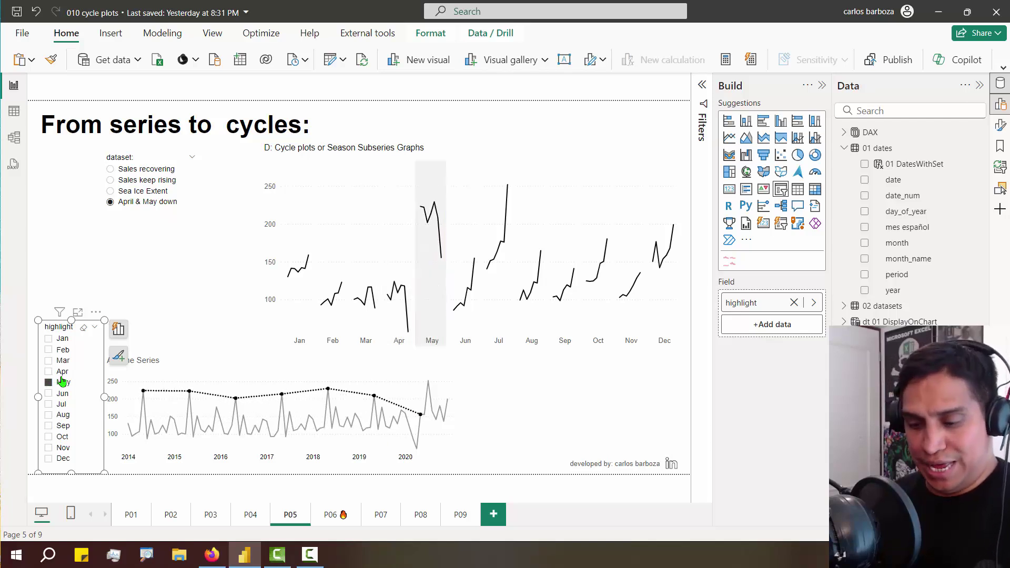
pyautogui.moveTo(158, 390)
pyautogui.mouseDown()
pyautogui.moveTo(365, 393)
pyautogui.moveTo(426, 422)
pyautogui.moveTo(417, 409)
pyautogui.mouseUp()
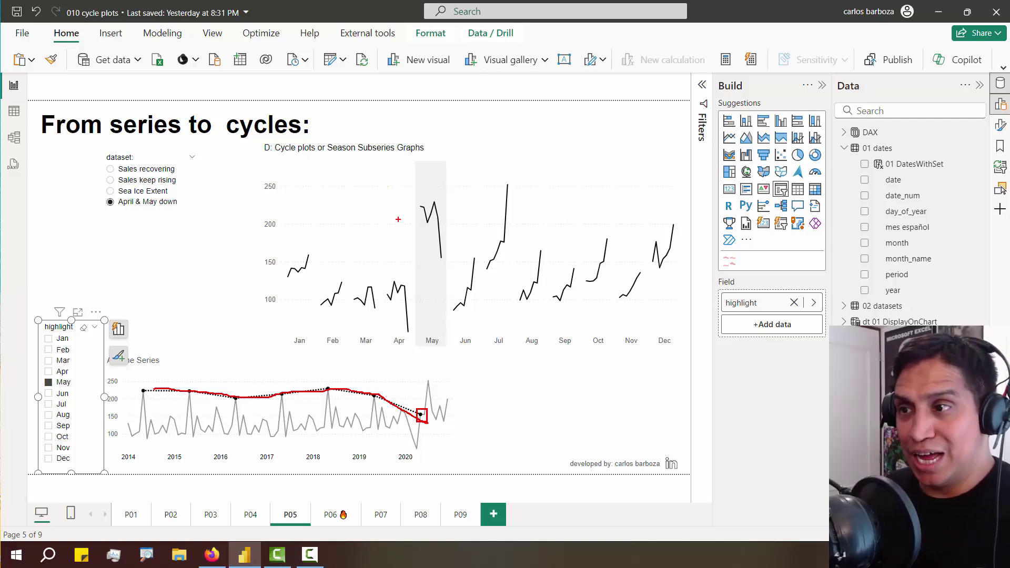
pyautogui.moveTo(384, 157); pyautogui.dragTo(446, 355)
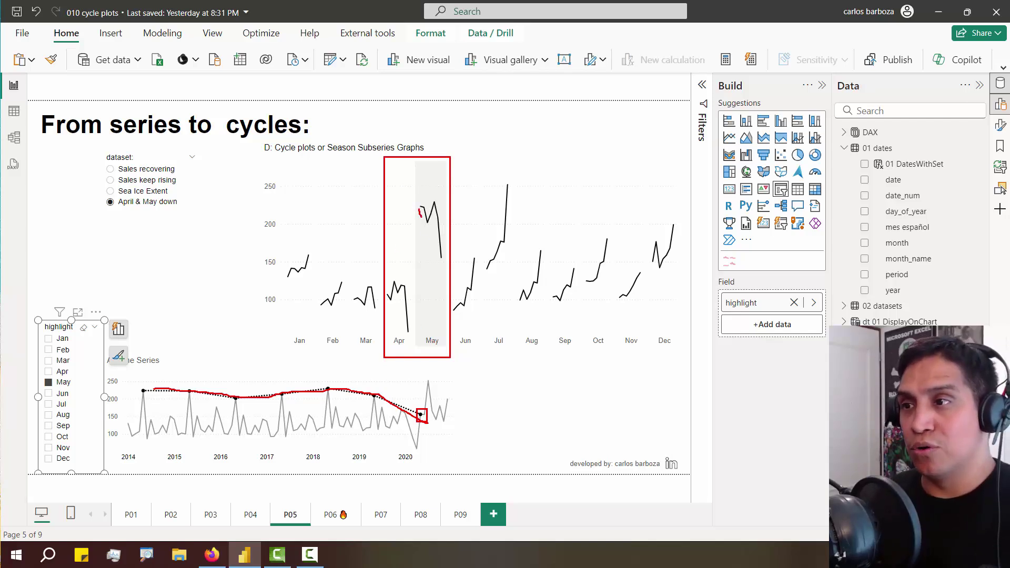
pyautogui.moveTo(421, 217)
pyautogui.mouseDown()
pyautogui.moveTo(438, 256)
pyautogui.moveTo(412, 299)
pyautogui.moveTo(421, 315)
pyautogui.mouseUp()
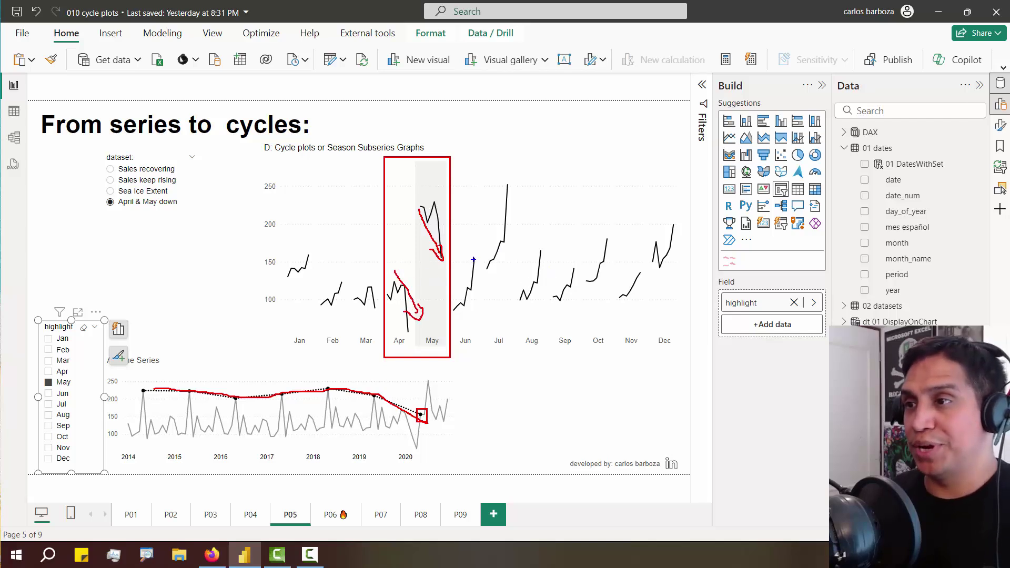
pyautogui.moveTo(473, 260); pyautogui.dragTo(506, 185)
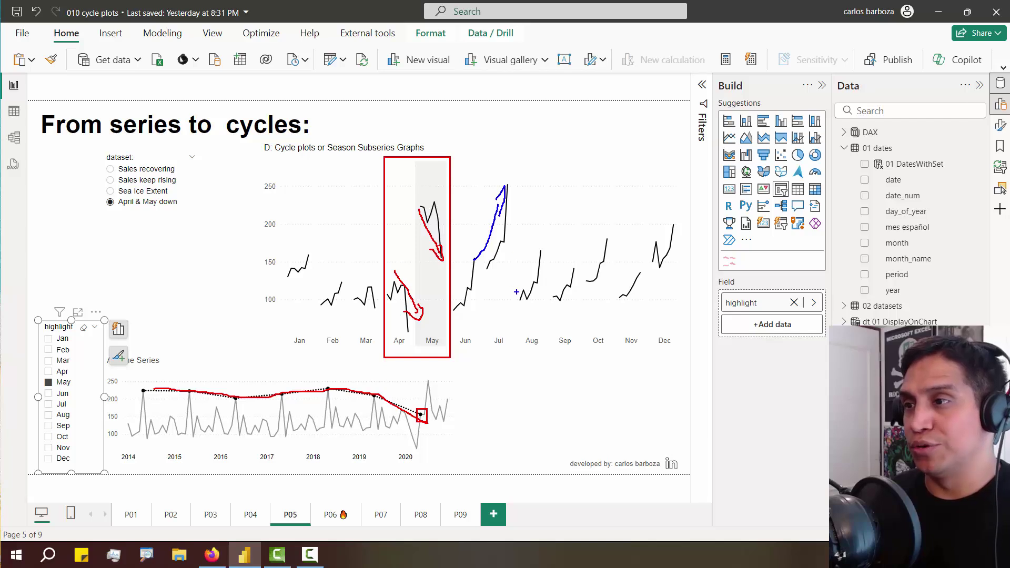
pyautogui.moveTo(516, 292); pyautogui.dragTo(541, 239)
pyautogui.moveTo(557, 296)
pyautogui.mouseDown()
pyautogui.moveTo(572, 263)
pyautogui.moveTo(582, 272)
pyautogui.moveTo(606, 249)
pyautogui.moveTo(638, 271)
pyautogui.moveTo(680, 232)
pyautogui.moveTo(684, 241)
pyautogui.mouseUp()
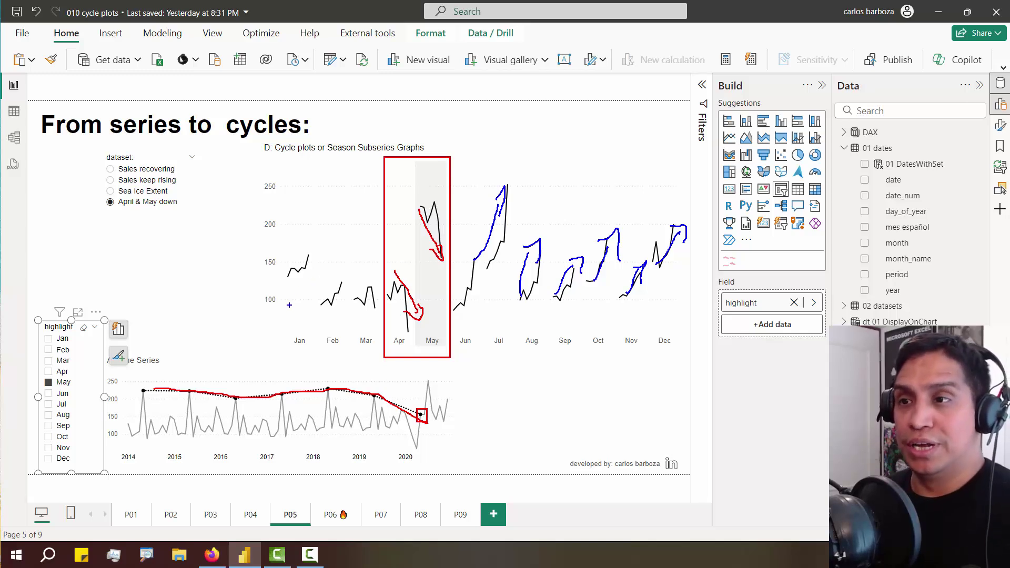
pyautogui.press('Escape')
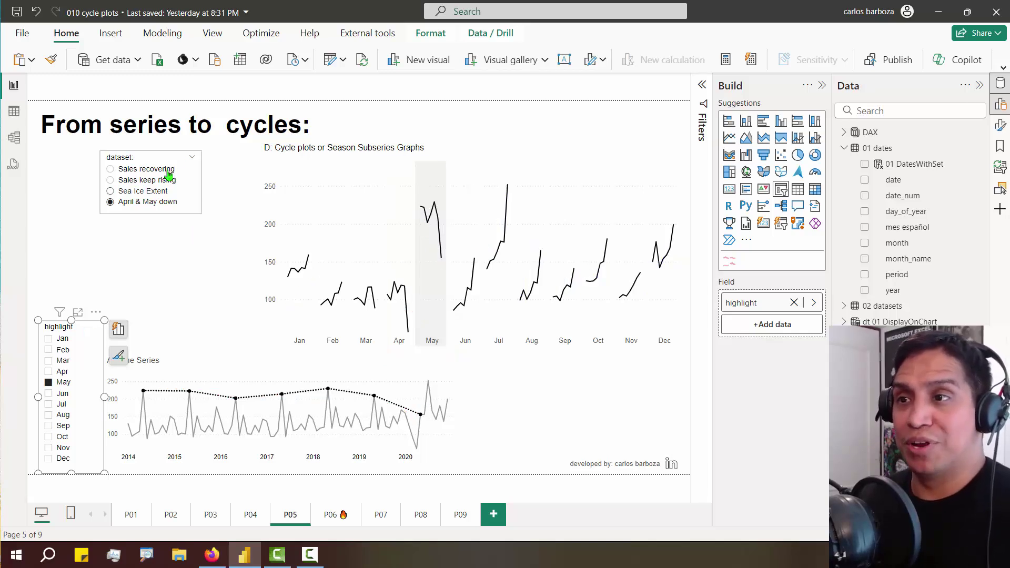
# Review the time series, cycle plot and title on page P05, and view the native cycle plot on page P06
pyautogui.click(239, 363)
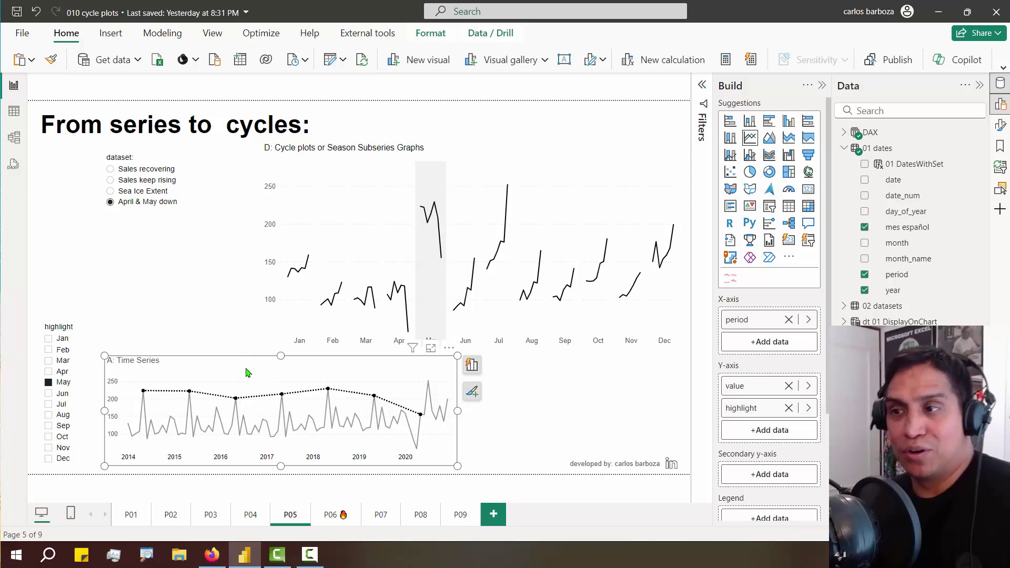
pyautogui.click(402, 237)
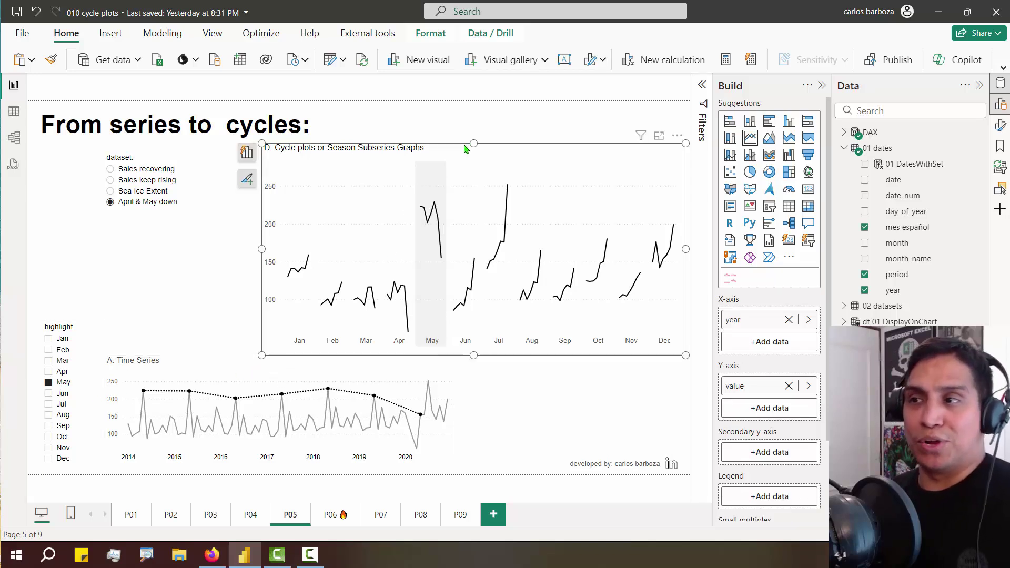
pyautogui.moveTo(46, 115); pyautogui.dragTo(409, 118)
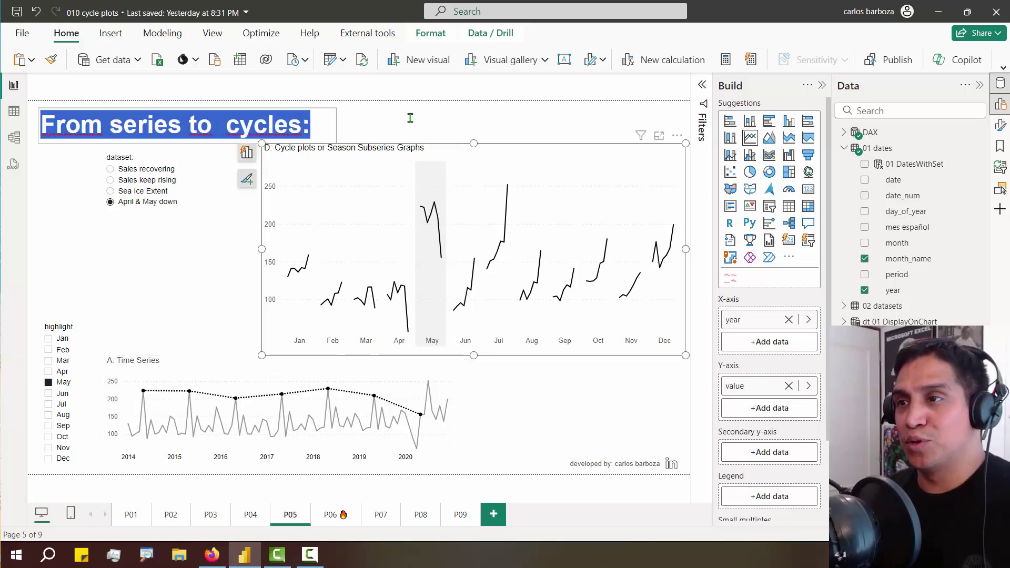
pyautogui.click(419, 124)
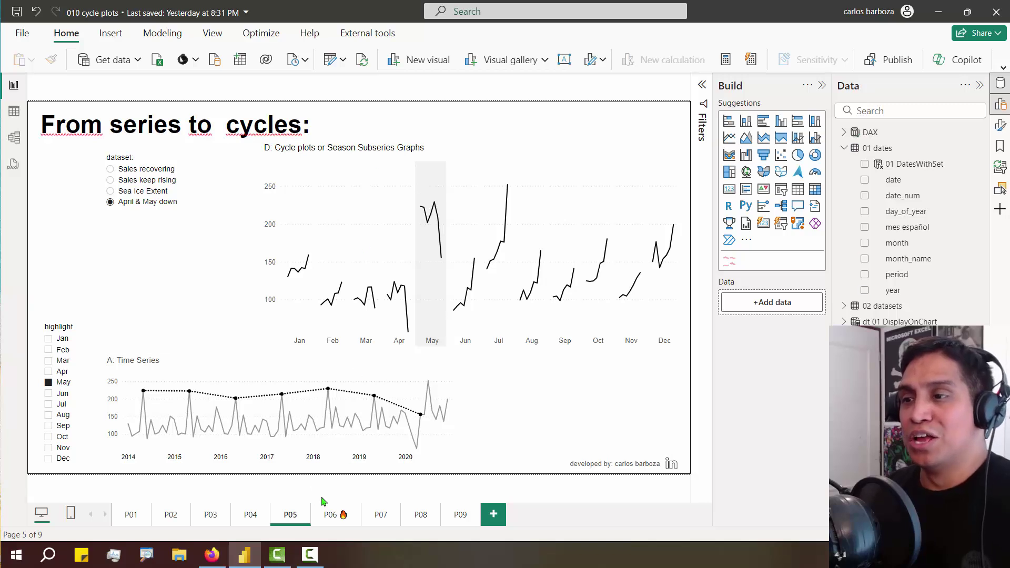
pyautogui.click(327, 519)
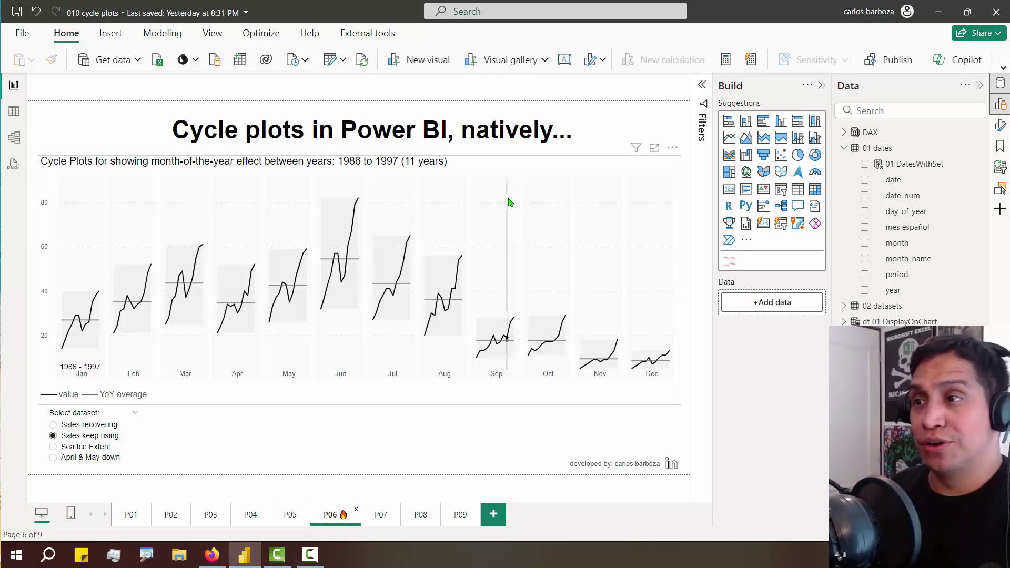
pyautogui.click(510, 172)
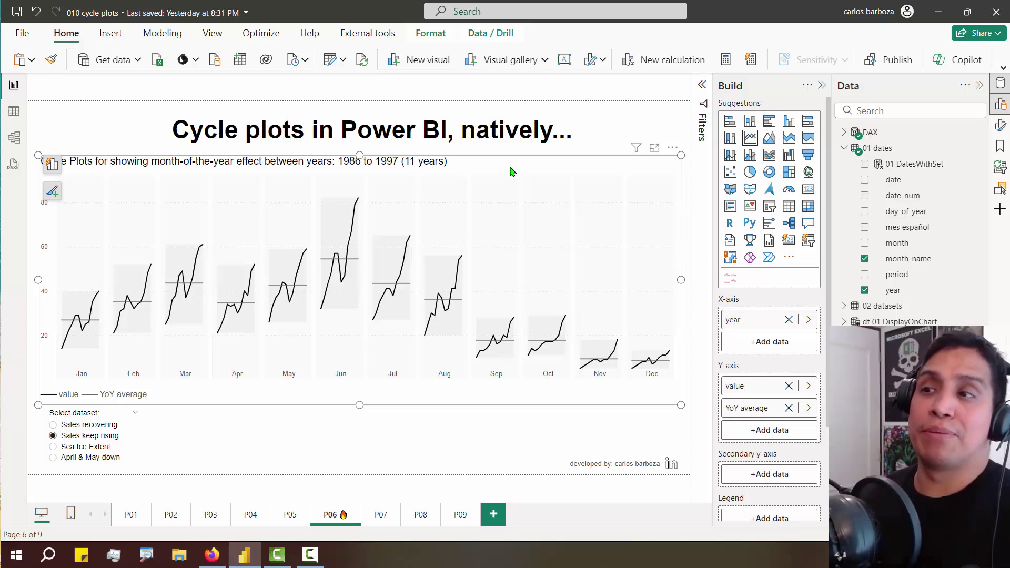
# Add a new report page directly after P06 and name it example
pyautogui.click(492, 520)
pyautogui.moveTo(477, 523); pyautogui.dragTo(386, 525)
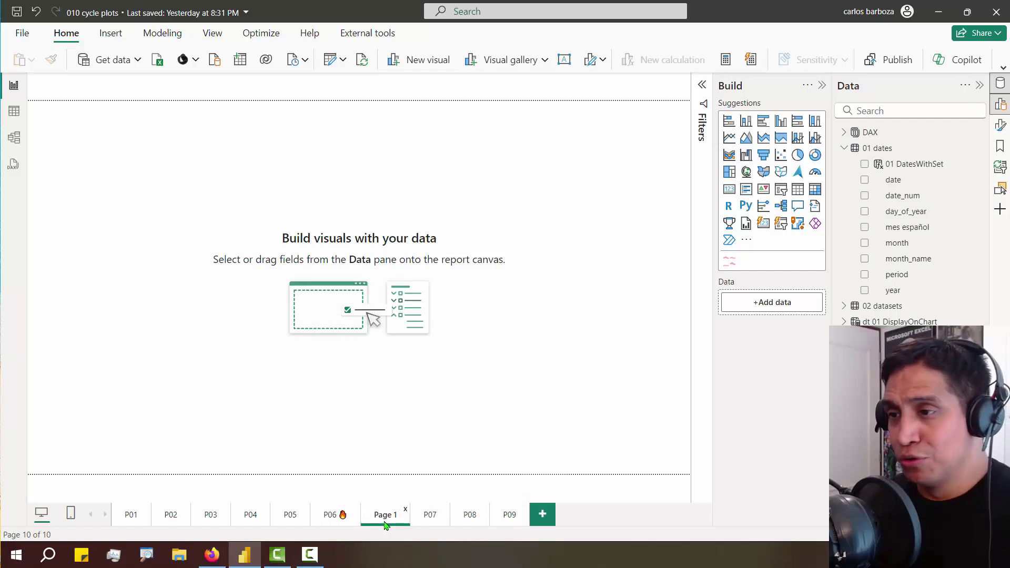
pyautogui.doubleClick(386, 516)
pyautogui.write('example')
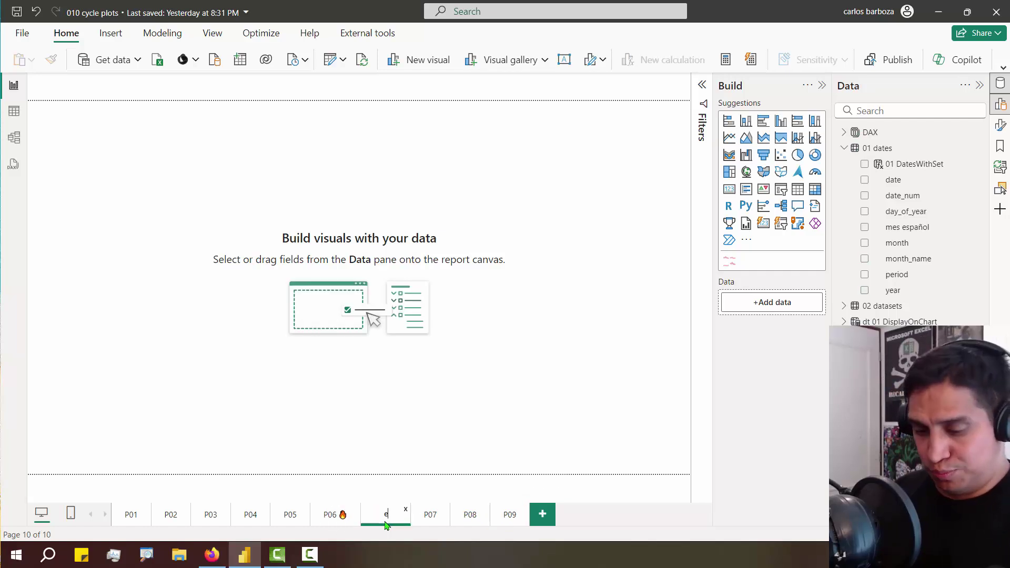
pyautogui.press('Return')
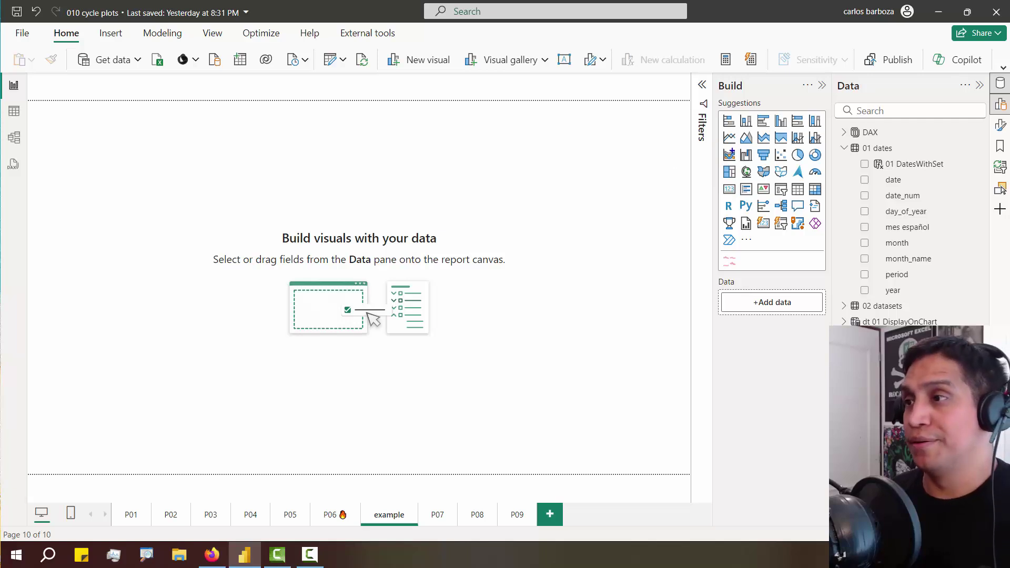
# Insert an empty line chart on the example page, enlarge it to fill most of the canvas and centre it
pyautogui.click(728, 141)
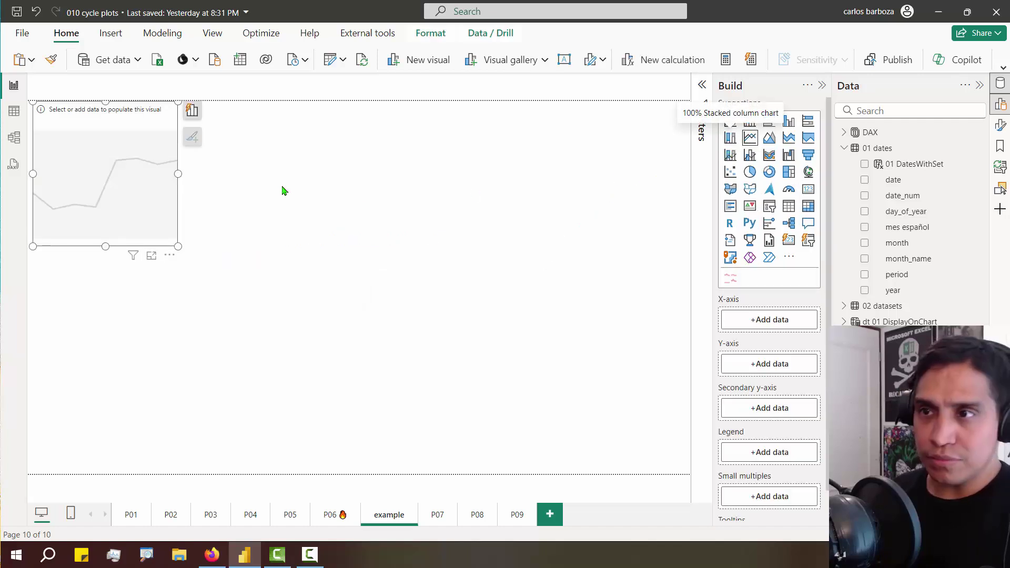
pyautogui.moveTo(177, 247); pyautogui.dragTo(561, 421)
pyautogui.moveTo(503, 343); pyautogui.dragTo(589, 365)
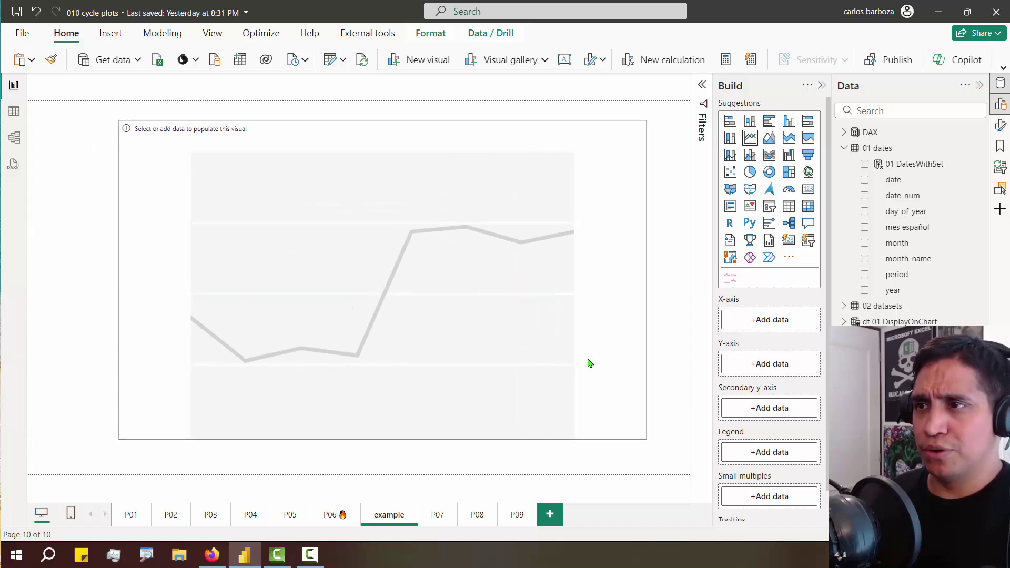
# Inspect the dataset slicer on page P06 and trace its source to the dataset field in the 02 datasets table
pyautogui.click(323, 520)
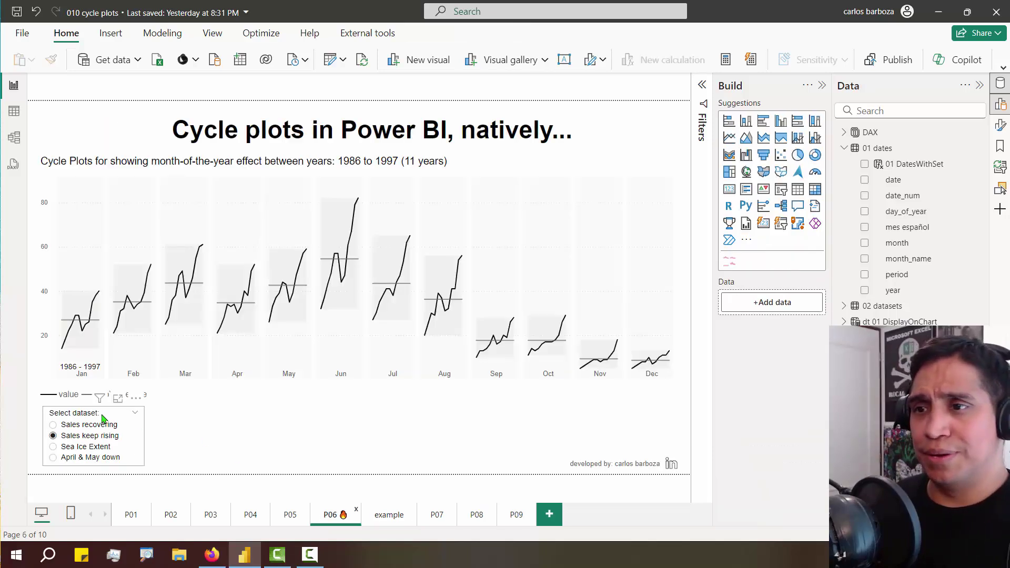
pyautogui.click(104, 418)
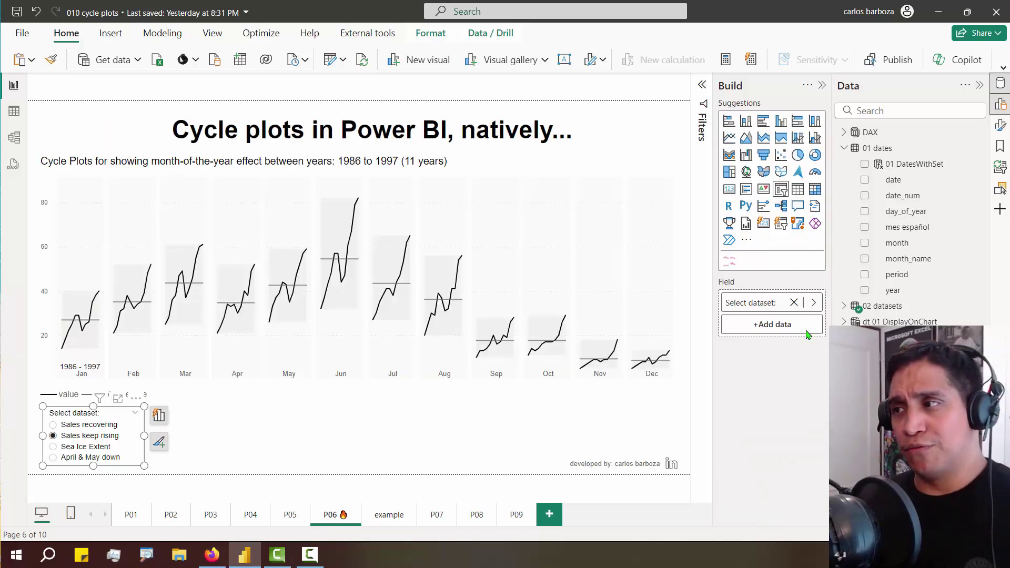
pyautogui.click(845, 152)
pyautogui.click(845, 150)
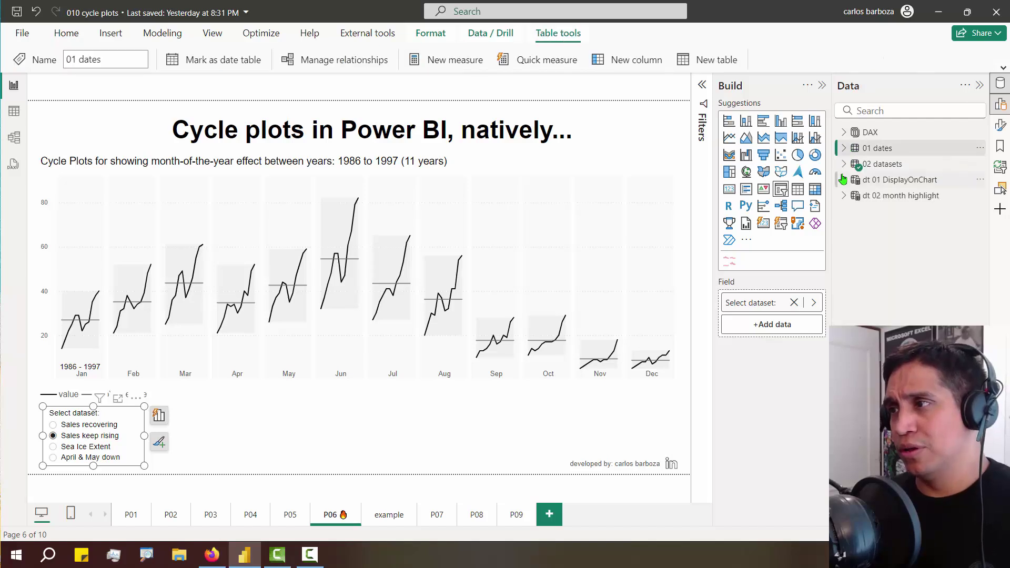
pyautogui.click(845, 163)
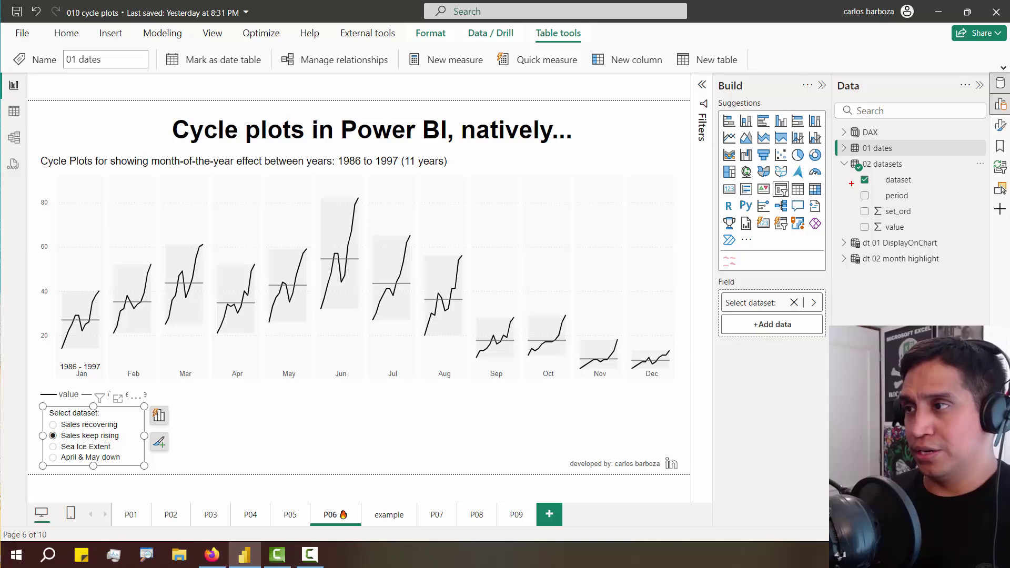
pyautogui.moveTo(854, 179)
pyautogui.mouseDown()
pyautogui.moveTo(665, 266)
pyautogui.moveTo(126, 421)
pyautogui.mouseUp()
pyautogui.press('Escape')
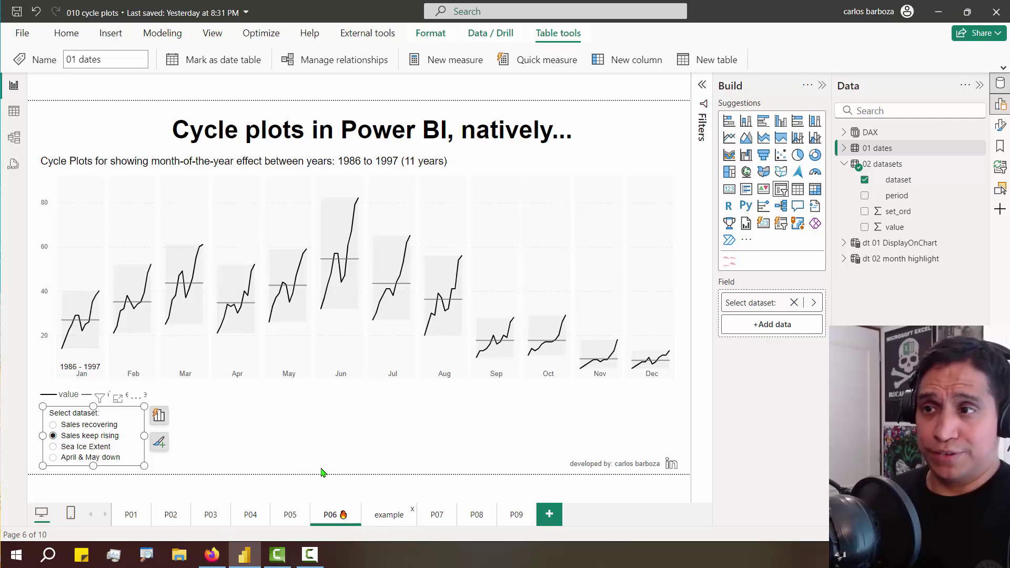
# Paste the copied dataset slicer from page P06 onto the example page
pyautogui.click(388, 514)
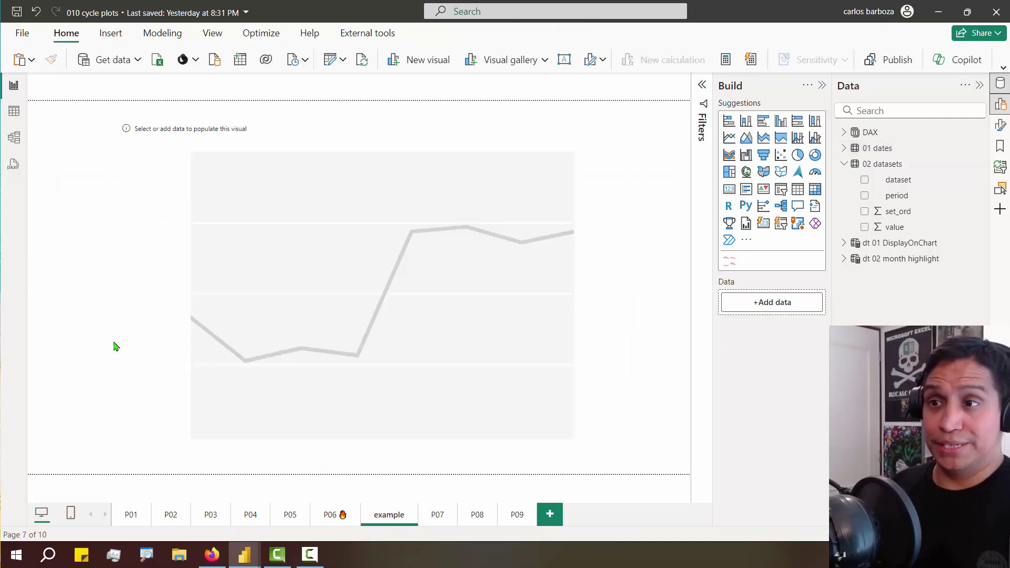
pyautogui.hotkey('ctrl', 'v')
pyautogui.click(617, 303)
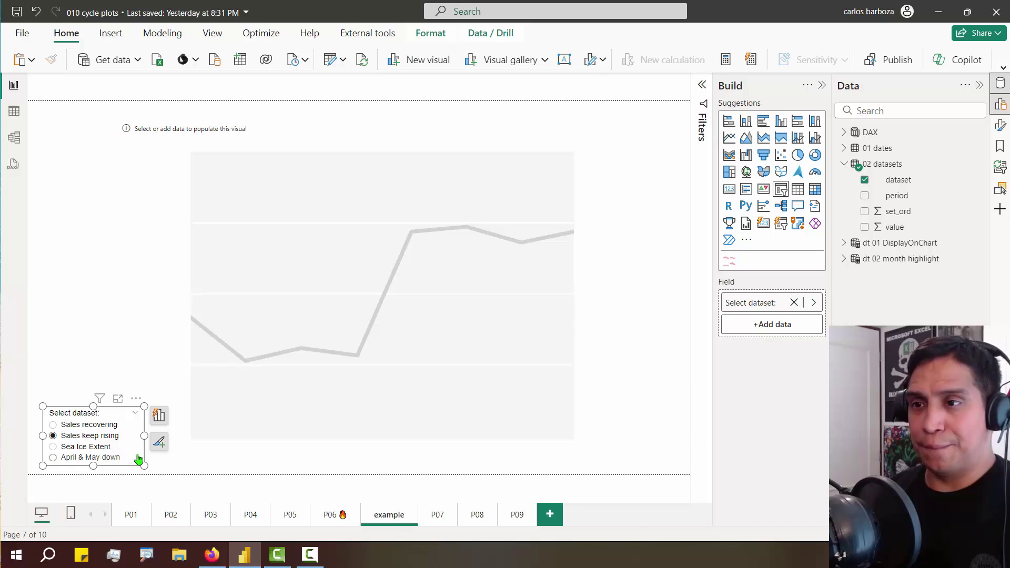
# Shrink the empty line chart from its lower corner so it clears the dataset slicer
pyautogui.click(179, 440)
pyautogui.moveTo(117, 448); pyautogui.dragTo(145, 419)
pyautogui.click(116, 380)
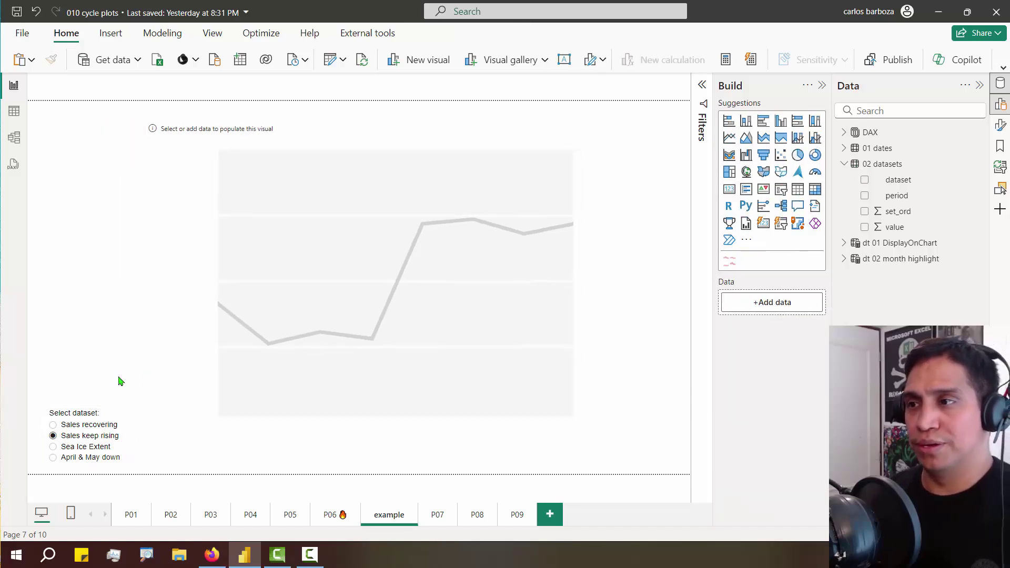
# Assign year from the 01 dates table to the line chart's X-axis and month_name to its small multiples
pyautogui.click(462, 135)
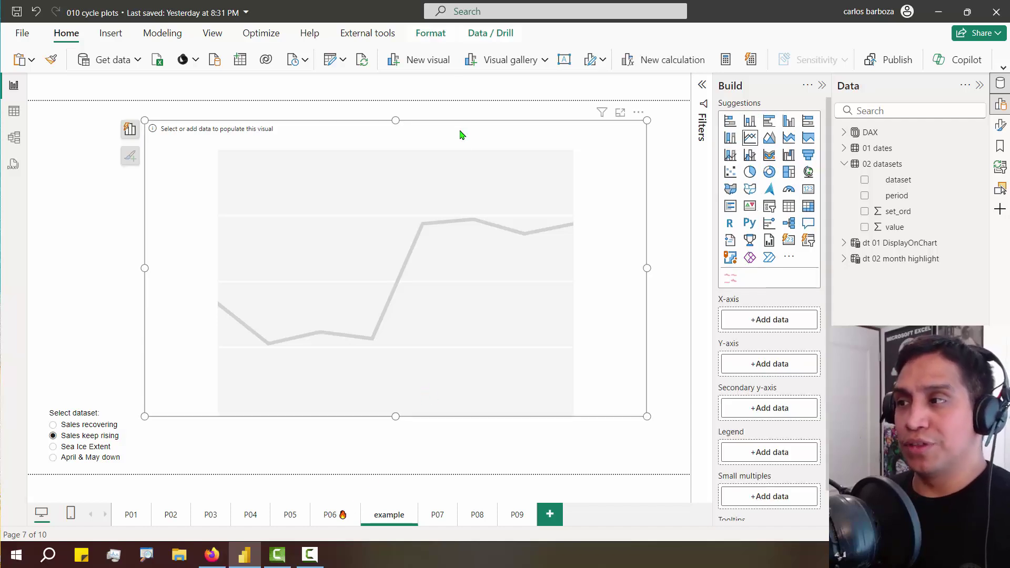
pyautogui.click(844, 163)
pyautogui.click(844, 149)
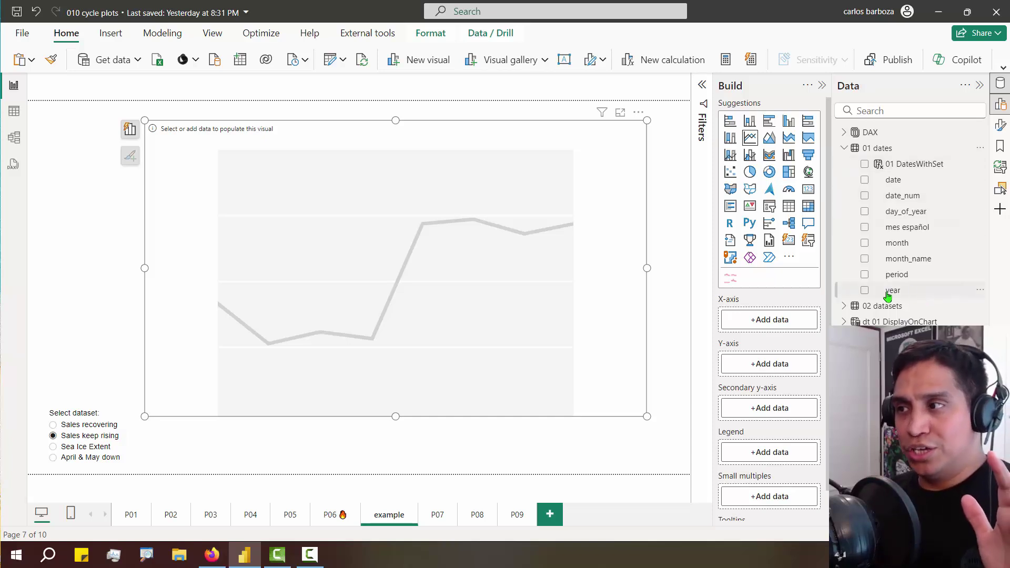
pyautogui.moveTo(891, 291); pyautogui.dragTo(770, 327)
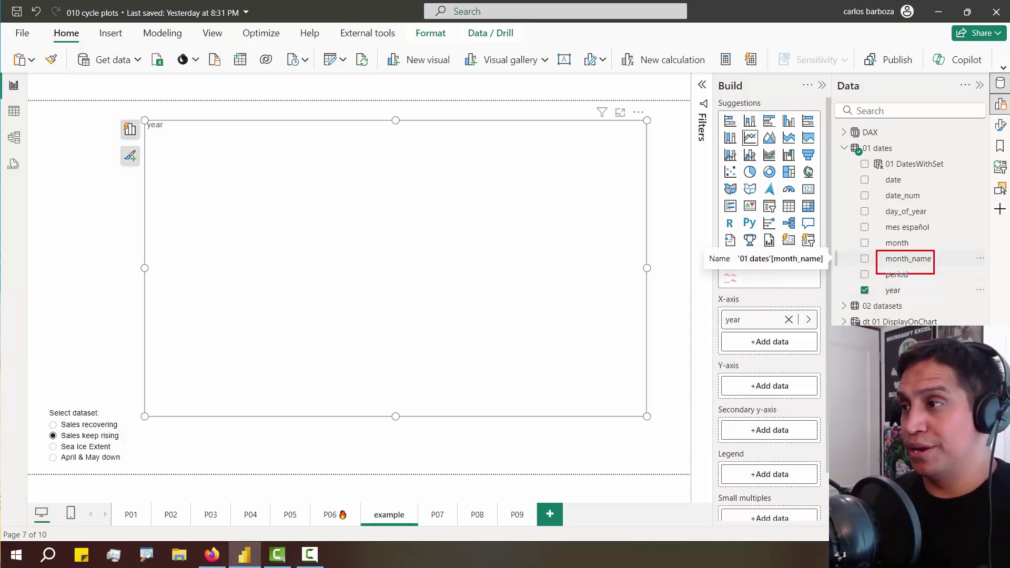
pyautogui.moveTo(912, 262); pyautogui.dragTo(753, 464)
pyautogui.scroll(-1, 791, 279)
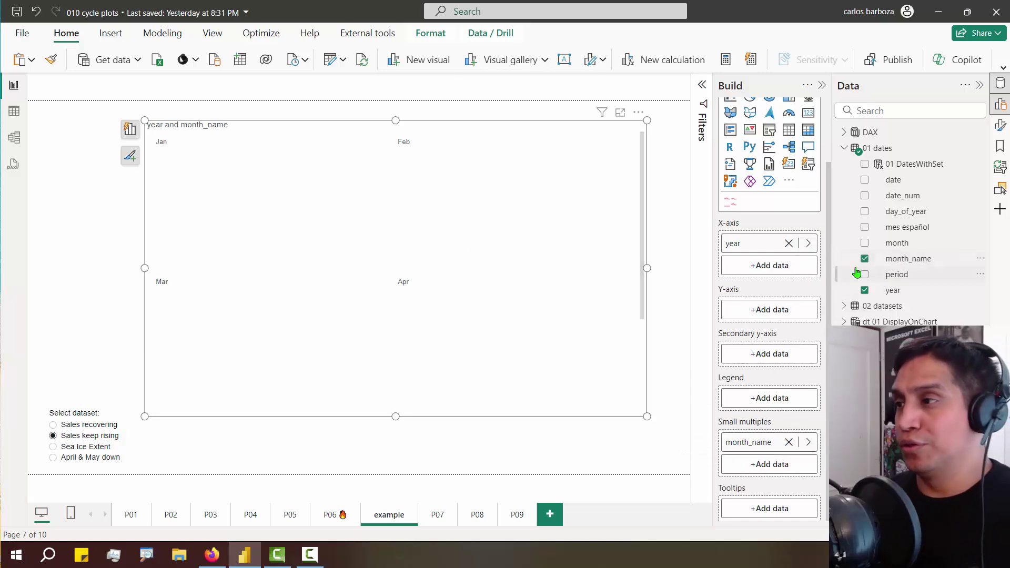
# Examine the formula of the 02 total_values measure in the DAX table and box its [01 DatesWithValue] condition
pyautogui.click(845, 147)
pyautogui.click(845, 132)
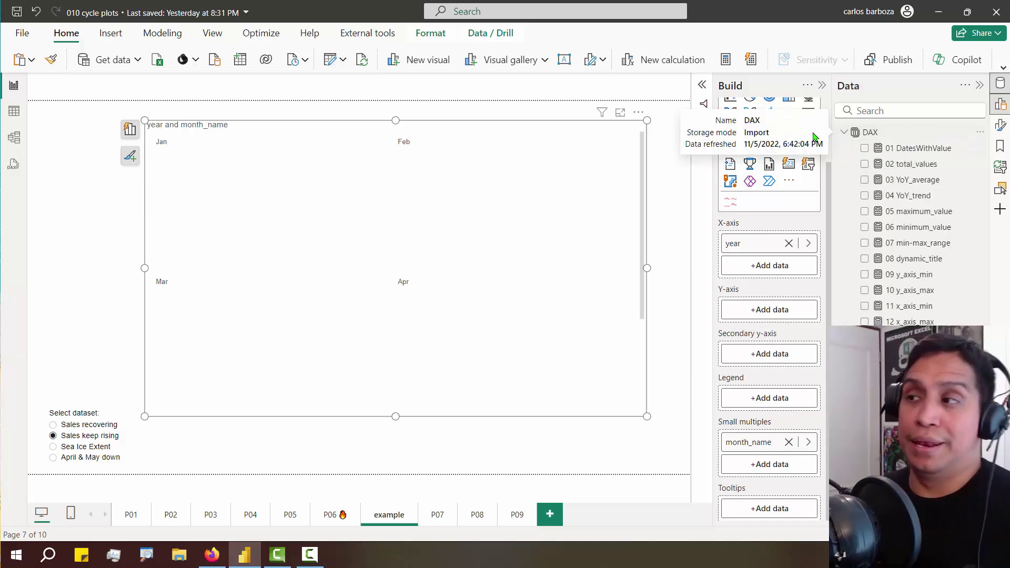
pyautogui.click(898, 166)
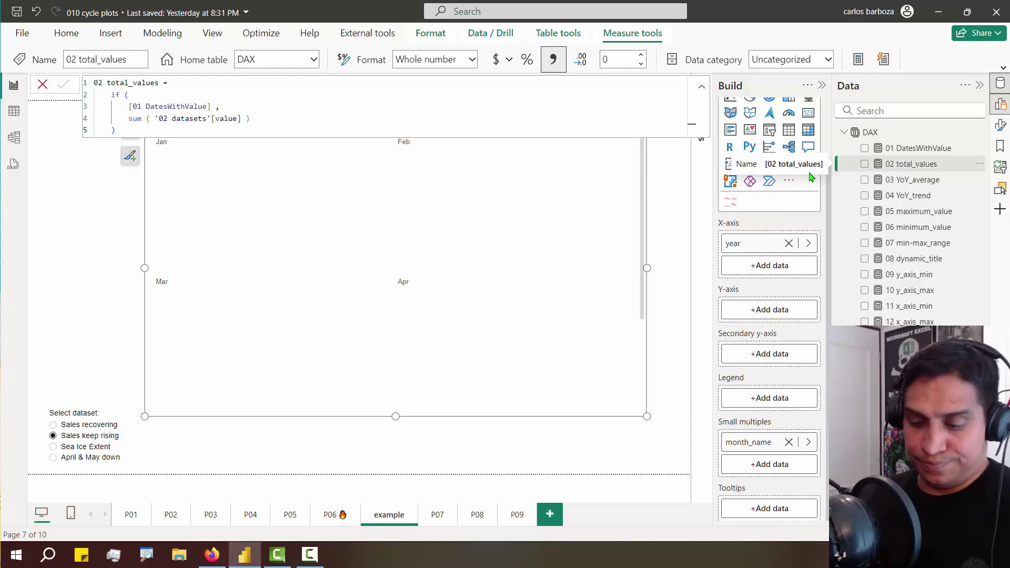
pyautogui.moveTo(865, 163)
pyautogui.mouseDown()
pyautogui.moveTo(264, 158)
pyautogui.moveTo(191, 121)
pyautogui.mouseUp()
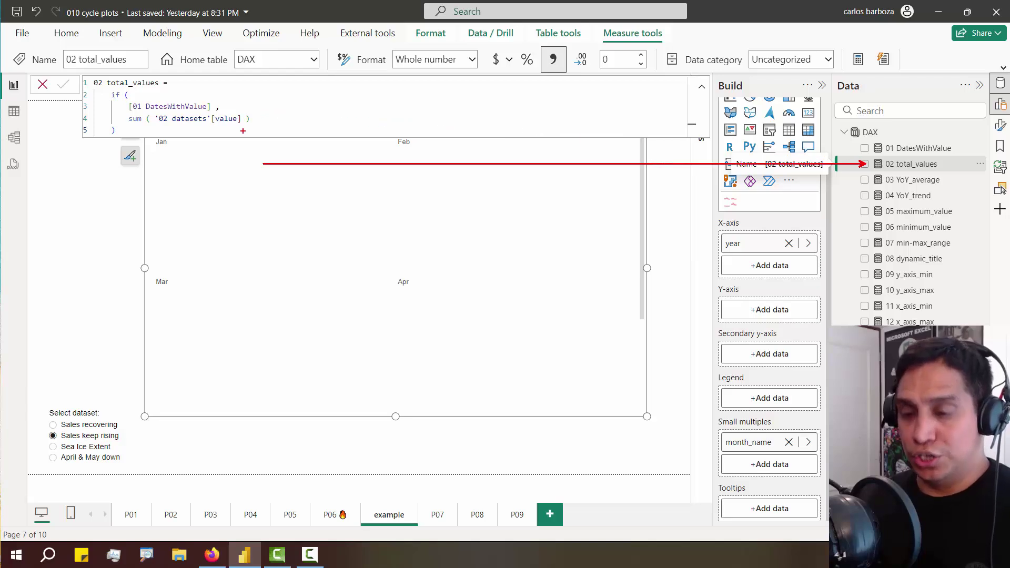
pyautogui.press('Escape')
pyautogui.moveTo(864, 165)
pyautogui.mouseDown()
pyautogui.moveTo(326, 139)
pyautogui.moveTo(226, 104)
pyautogui.moveTo(243, 163)
pyautogui.mouseUp()
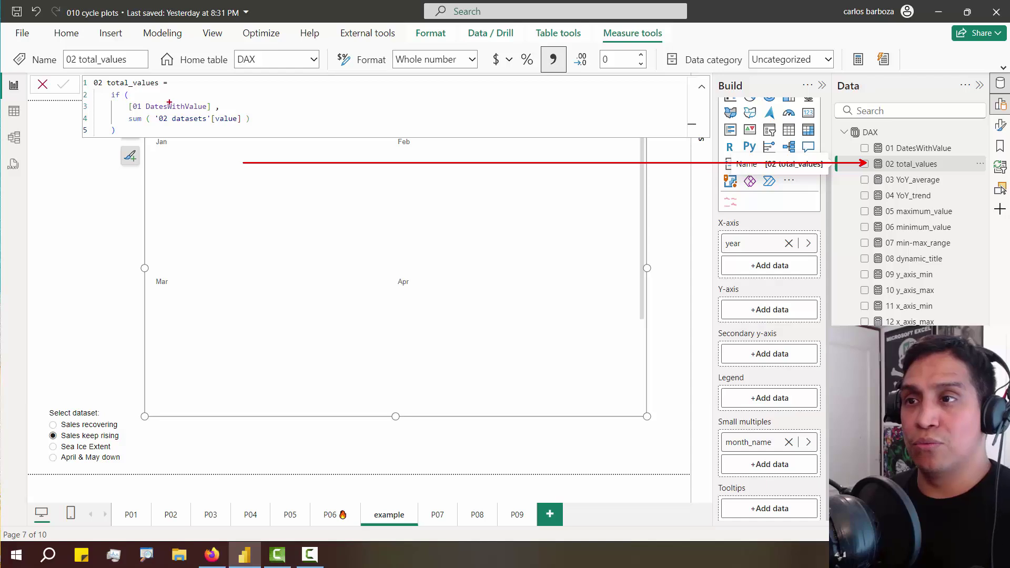
pyautogui.moveTo(120, 99); pyautogui.dragTo(227, 113)
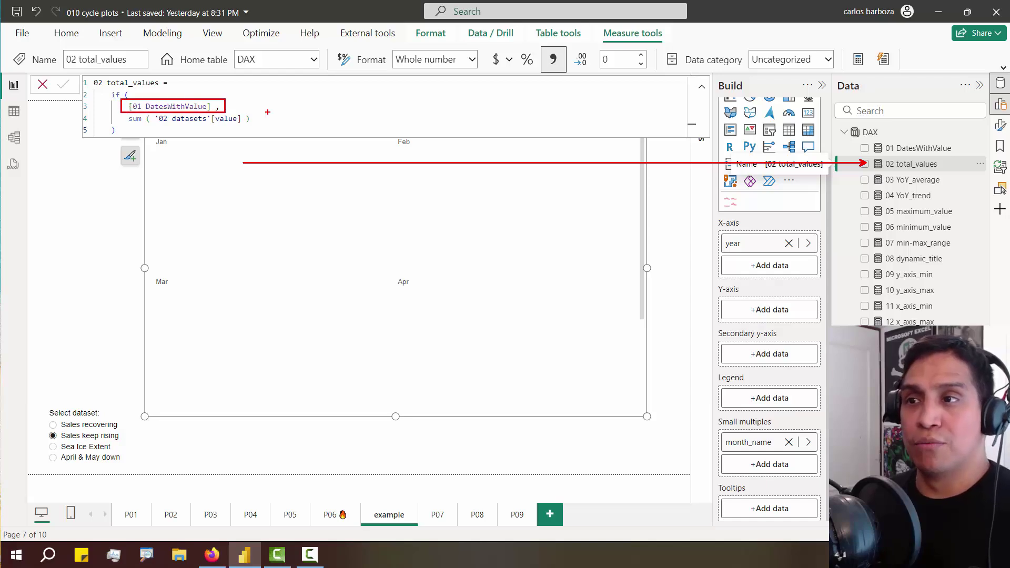
pyautogui.press('Escape')
# Open the 01 DatesWithValue measure's formula and point out the measure in the DAX table with an arrow
pyautogui.click(925, 150)
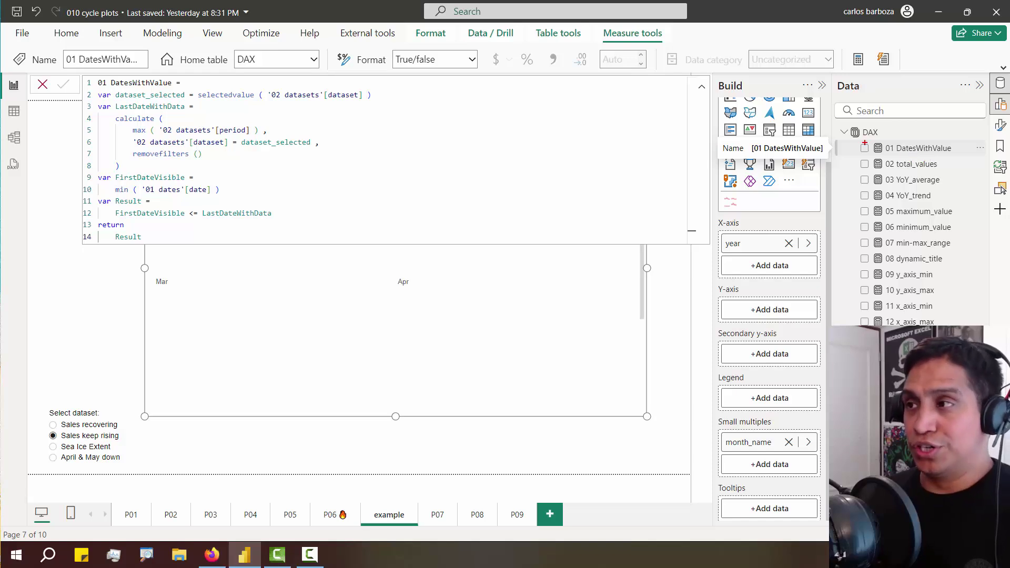
pyautogui.moveTo(864, 143); pyautogui.dragTo(285, 119)
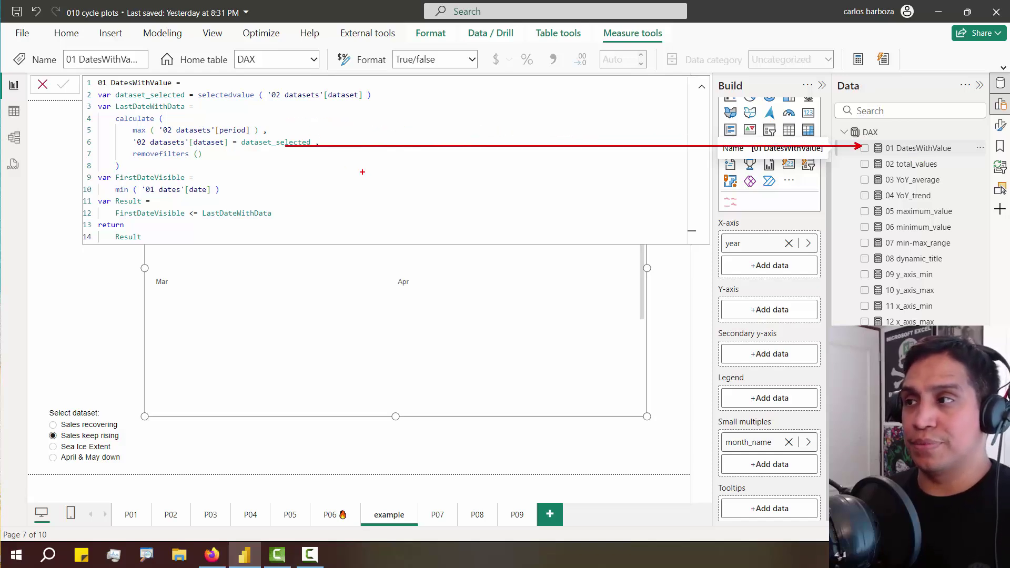
pyautogui.press('e')
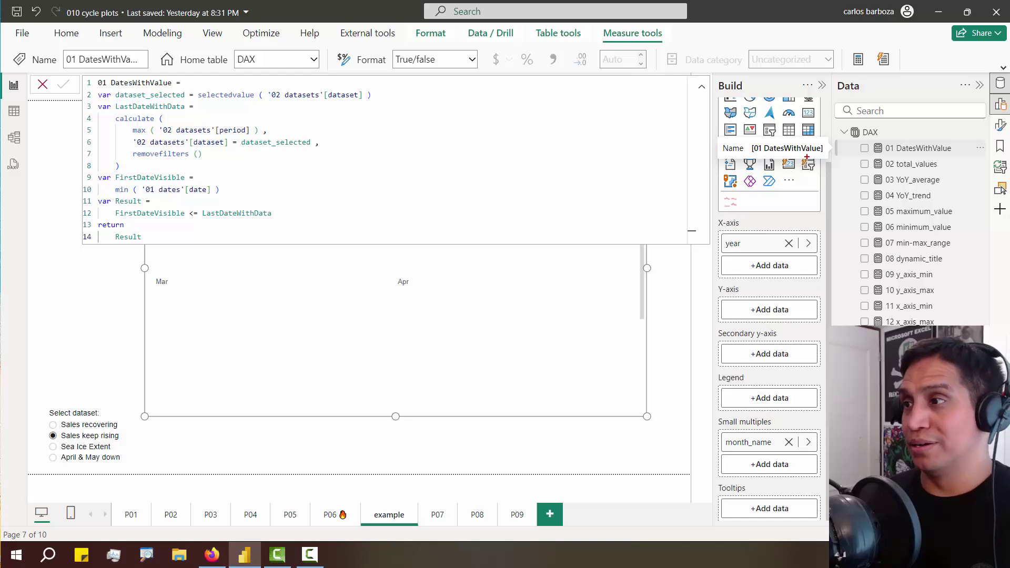
pyautogui.moveTo(857, 149); pyautogui.dragTo(287, 180)
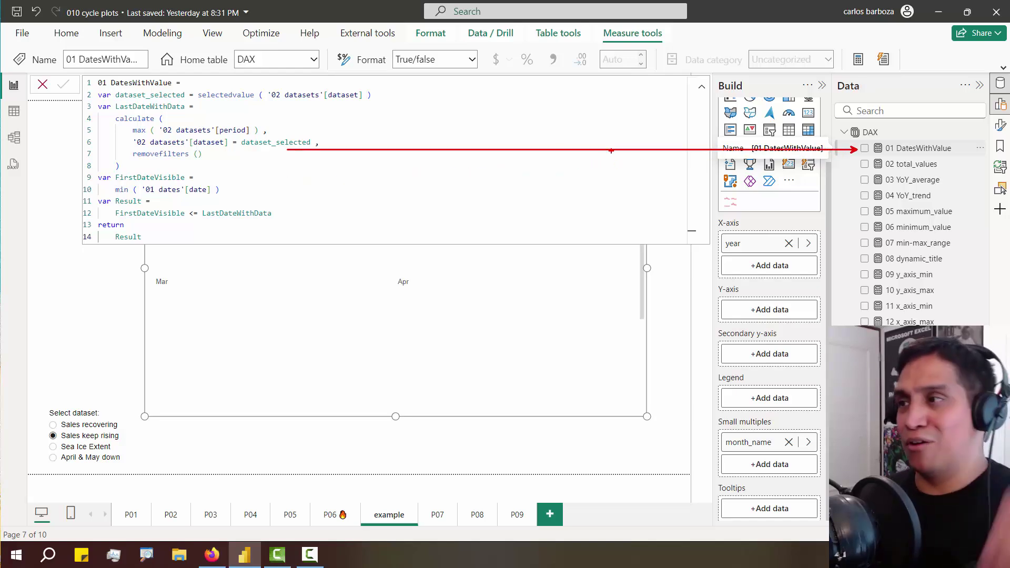
pyautogui.press('Escape')
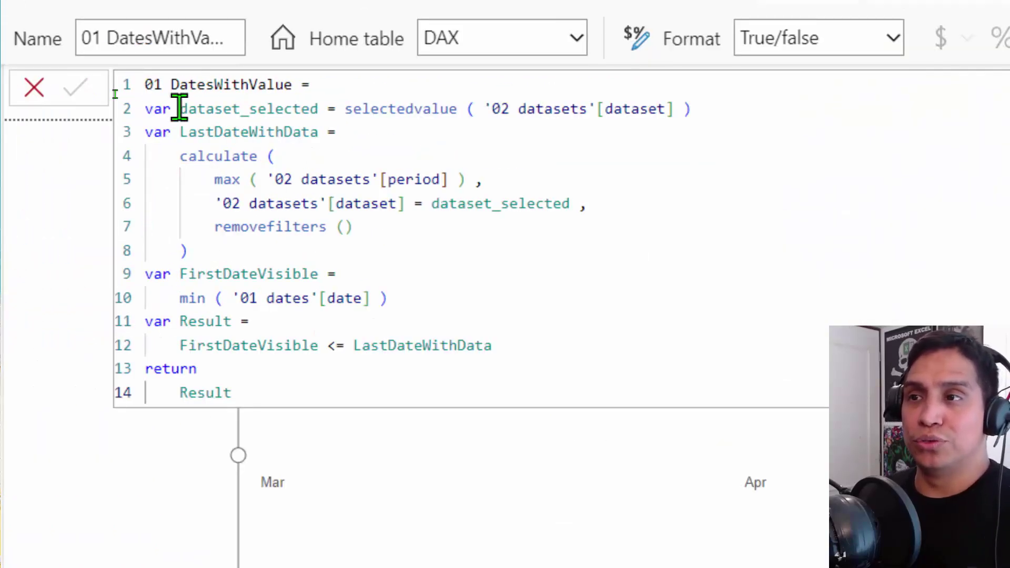
# Highlight the dataset_selected variable definition in the 01 DatesWithValue formula to examine how it reads the chosen dataset
pyautogui.moveTo(180, 108); pyautogui.dragTo(737, 123)
pyautogui.click(736, 109)
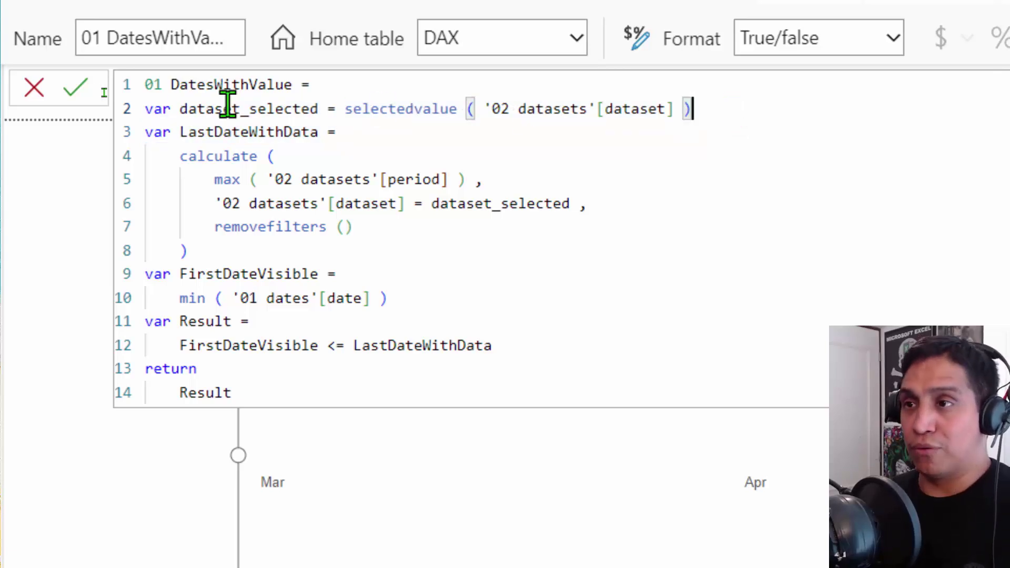
pyautogui.moveTo(179, 109); pyautogui.dragTo(706, 119)
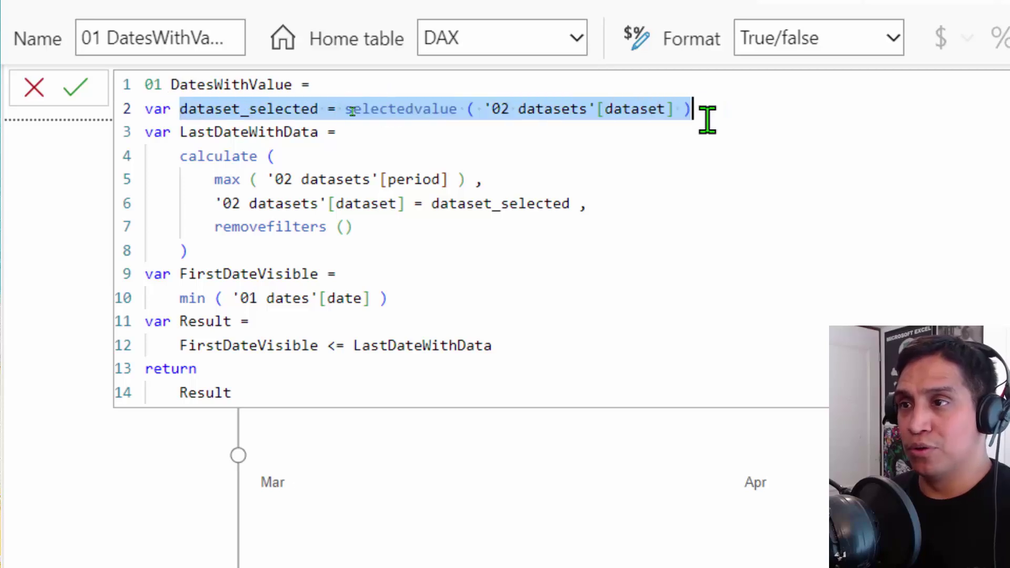
# Examine the LastDateWithData variable's calculate expression, highlighting the max of period, the dataset filter and removefilters
pyautogui.click(595, 158)
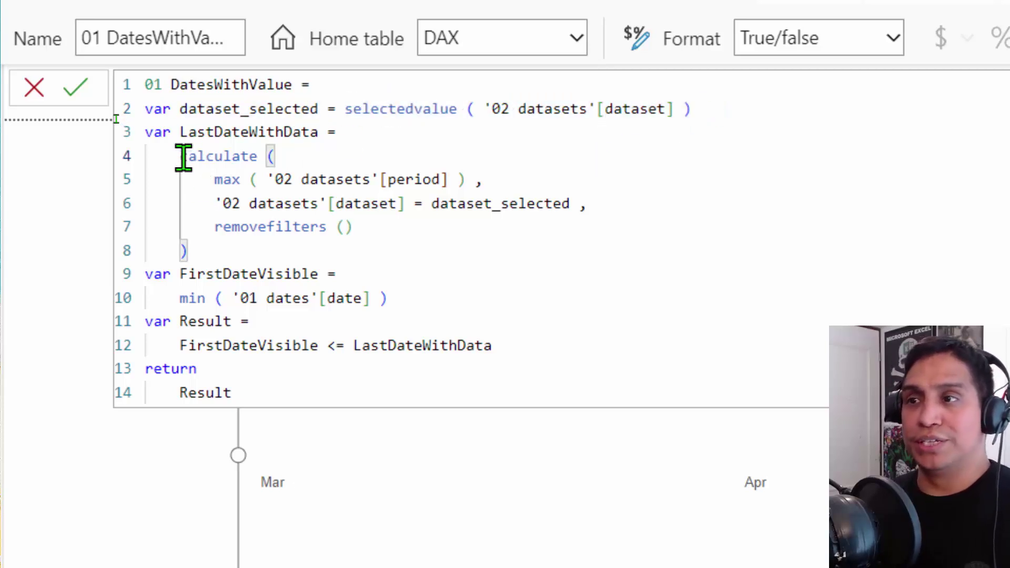
pyautogui.moveTo(180, 156); pyautogui.dragTo(200, 248)
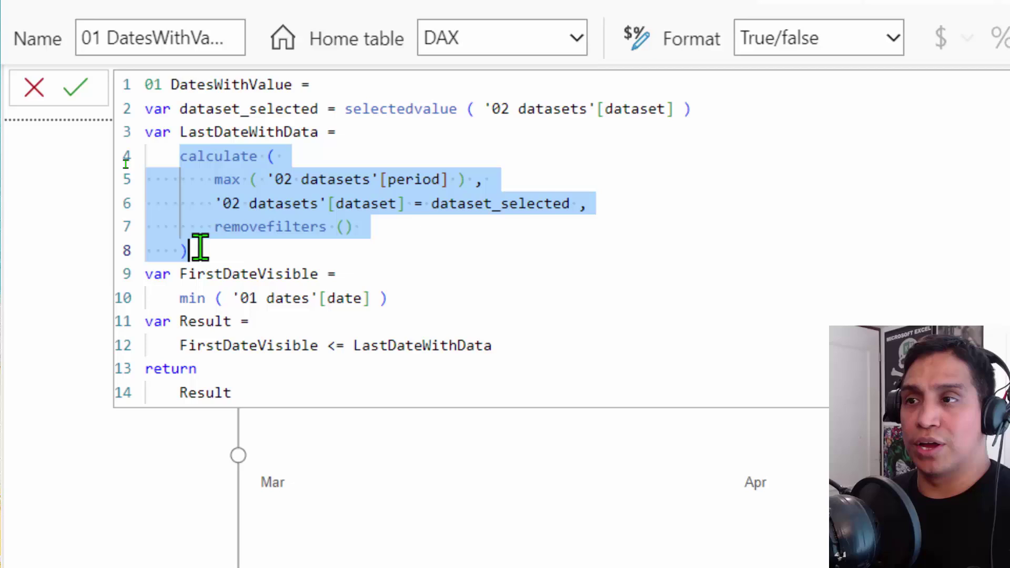
pyautogui.click(267, 228)
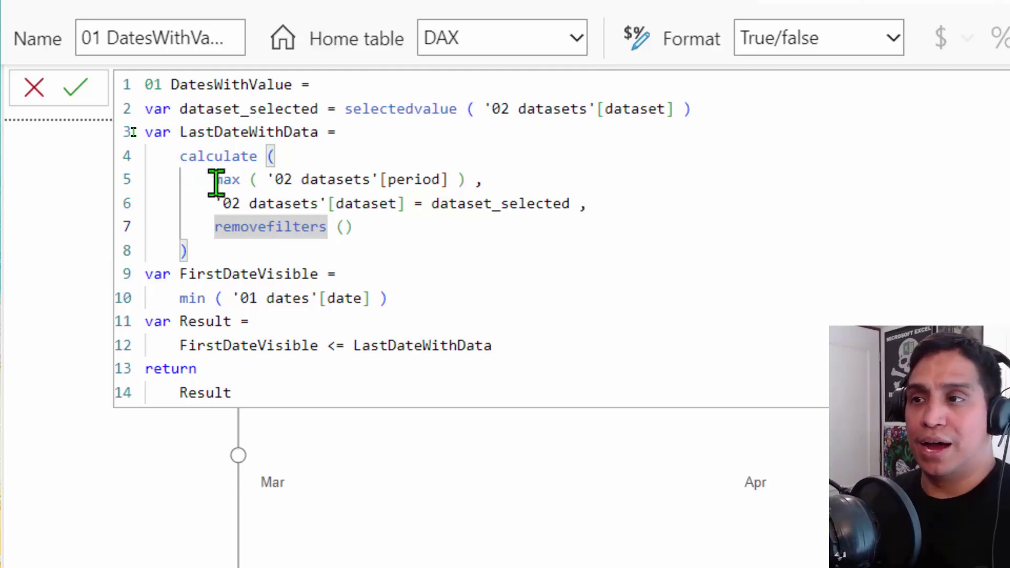
pyautogui.moveTo(215, 179); pyautogui.dragTo(475, 181)
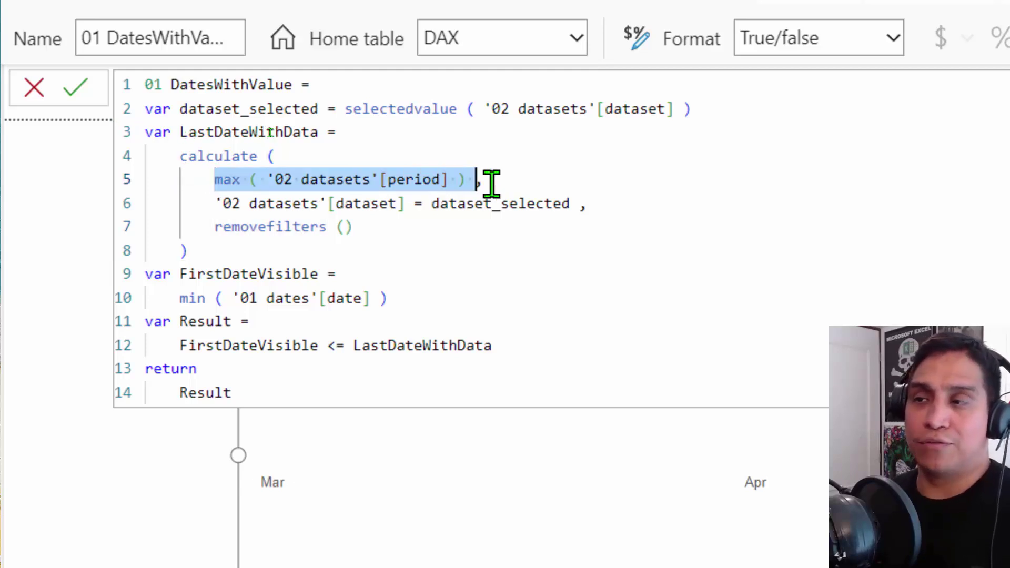
pyautogui.moveTo(215, 204)
pyautogui.mouseDown()
pyautogui.moveTo(591, 214)
pyautogui.moveTo(214, 205)
pyautogui.mouseUp()
pyautogui.click(604, 207)
pyautogui.moveTo(363, 228); pyautogui.dragTo(224, 227)
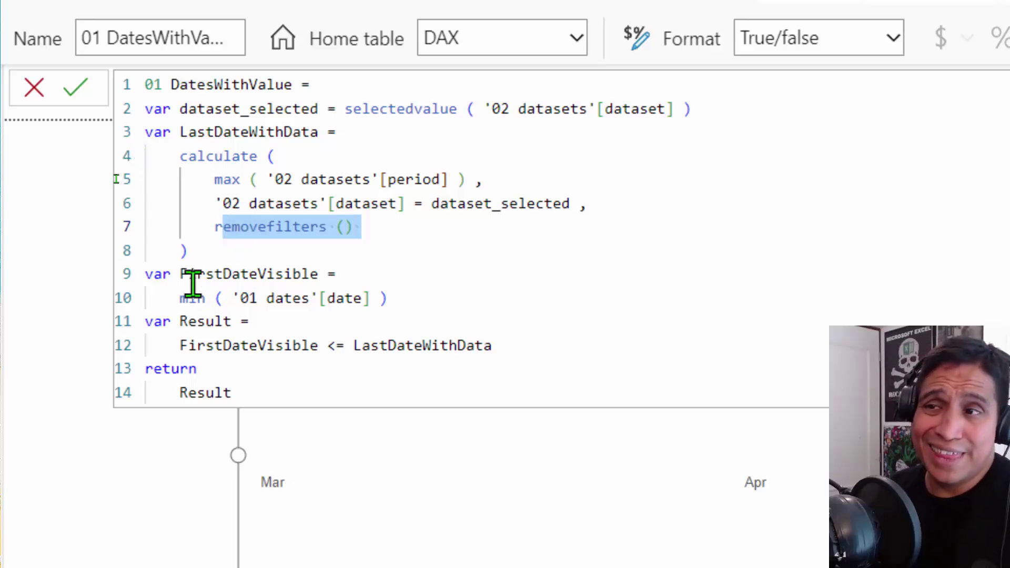
# Examine the FirstDateVisible and Result variables and the returned Result in 01 DatesWithValue, and close the formula
pyautogui.moveTo(180, 274); pyautogui.dragTo(299, 274)
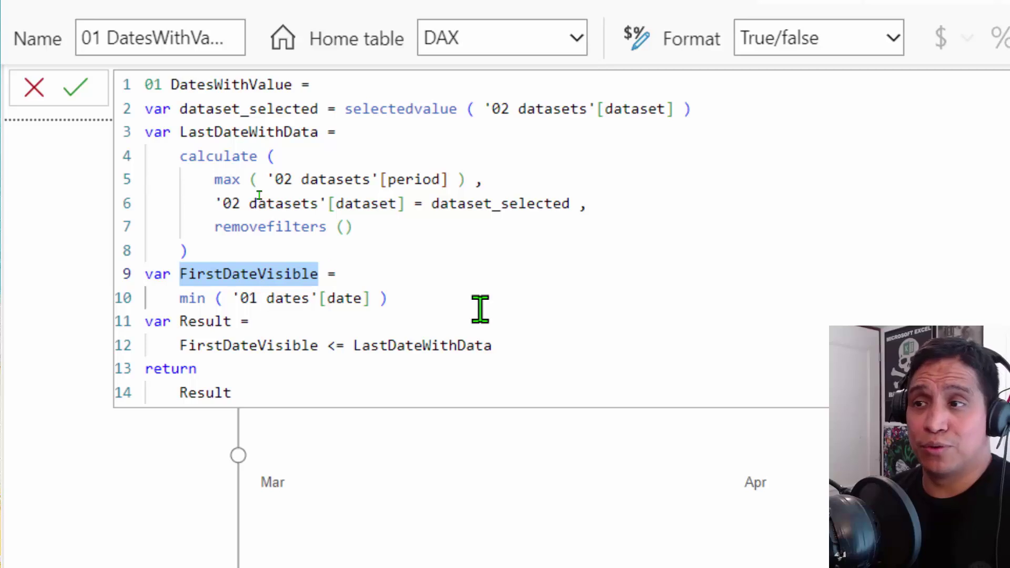
pyautogui.moveTo(418, 300); pyautogui.dragTo(175, 295)
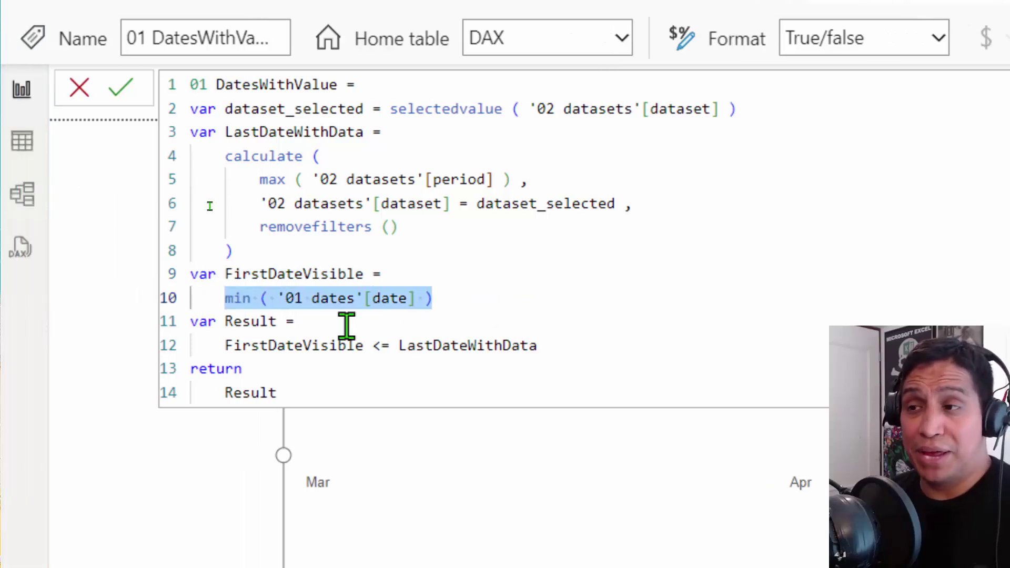
pyautogui.doubleClick(356, 344)
pyautogui.click(226, 322)
pyautogui.moveTo(227, 322); pyautogui.dragTo(604, 349)
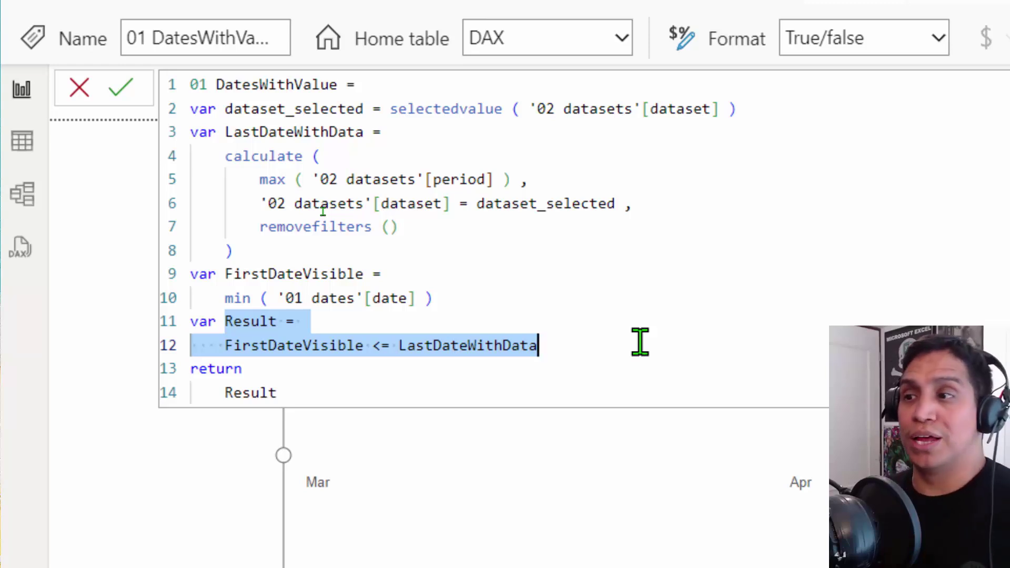
pyautogui.click(577, 351)
pyautogui.moveTo(277, 393); pyautogui.dragTo(222, 392)
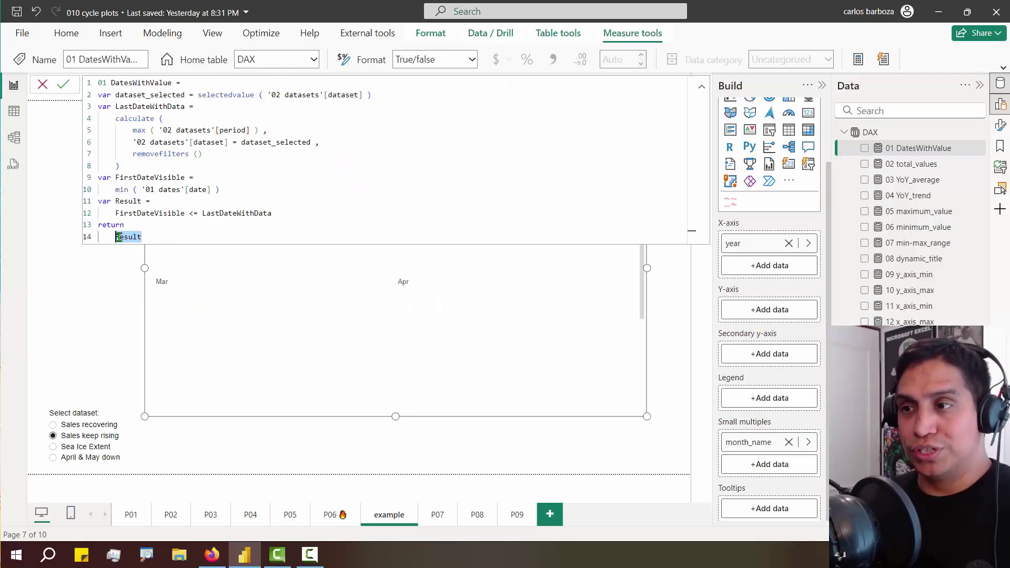
pyautogui.press('Return')
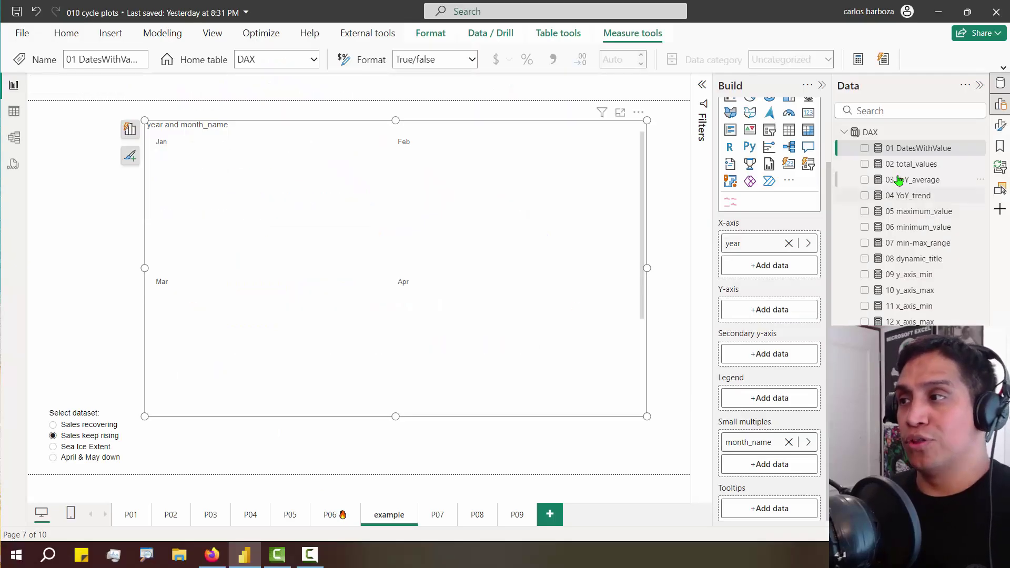
# Review the 02 total_values formula and assign that measure to the line chart's Y-axis
pyautogui.click(916, 164)
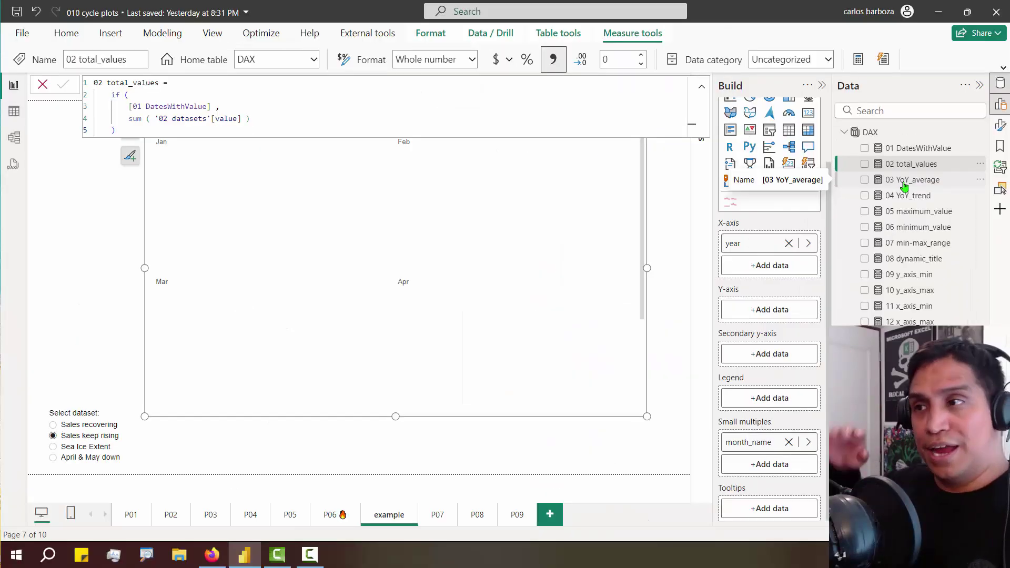
pyautogui.click(875, 184)
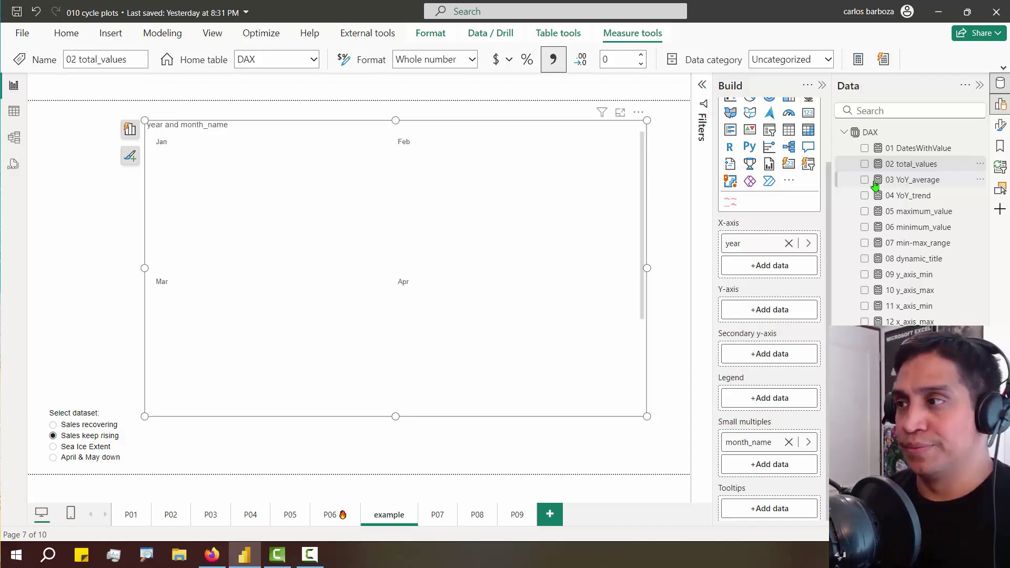
pyautogui.click(662, 220)
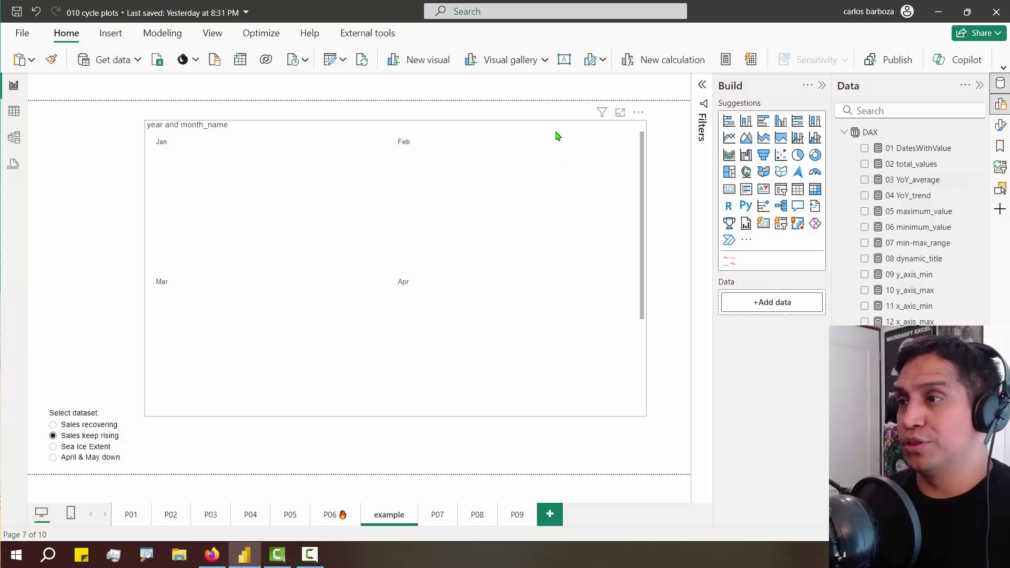
pyautogui.moveTo(888, 165)
pyautogui.mouseDown()
pyautogui.moveTo(800, 289)
pyautogui.moveTo(767, 390)
pyautogui.mouseUp()
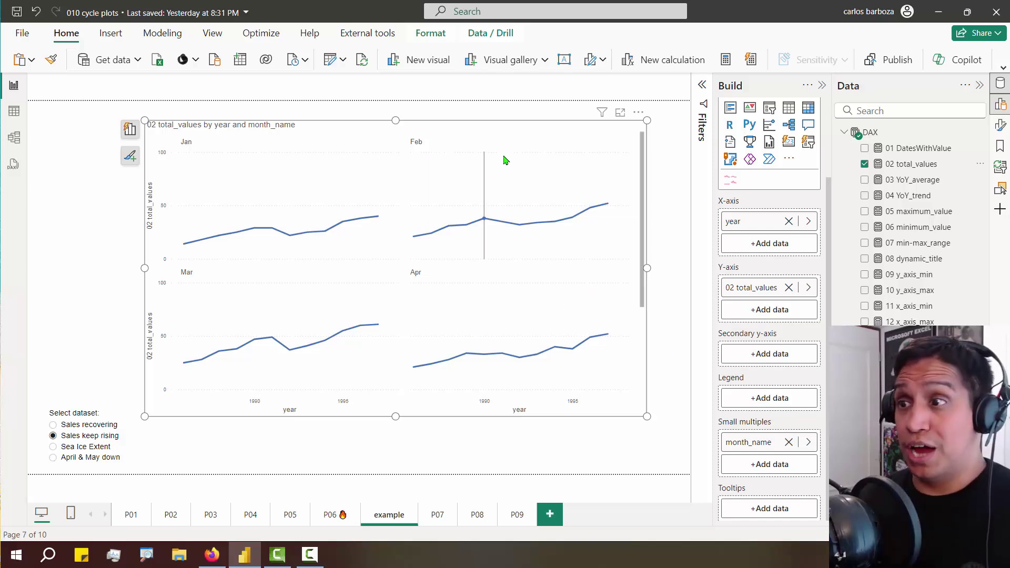
# Set the line chart's small multiples layout to 12 columns and 1 row
pyautogui.click(1000, 126)
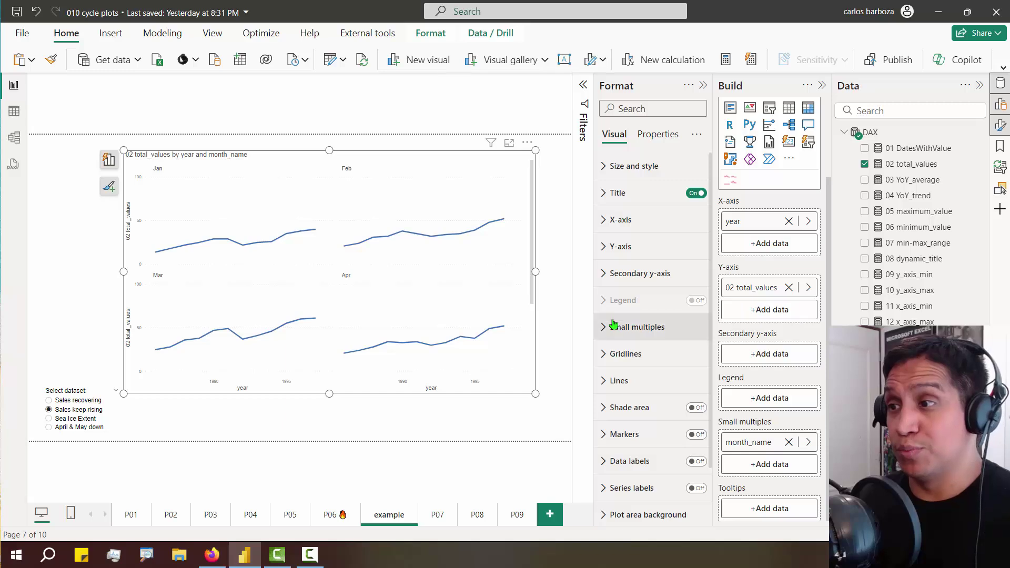
pyautogui.click(608, 337)
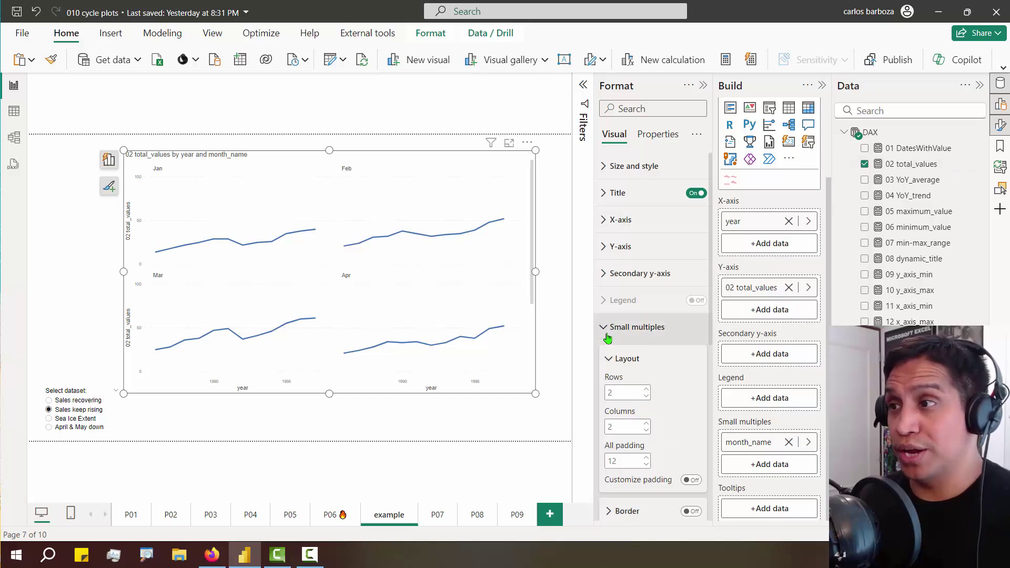
pyautogui.scroll(-5, 611, 316)
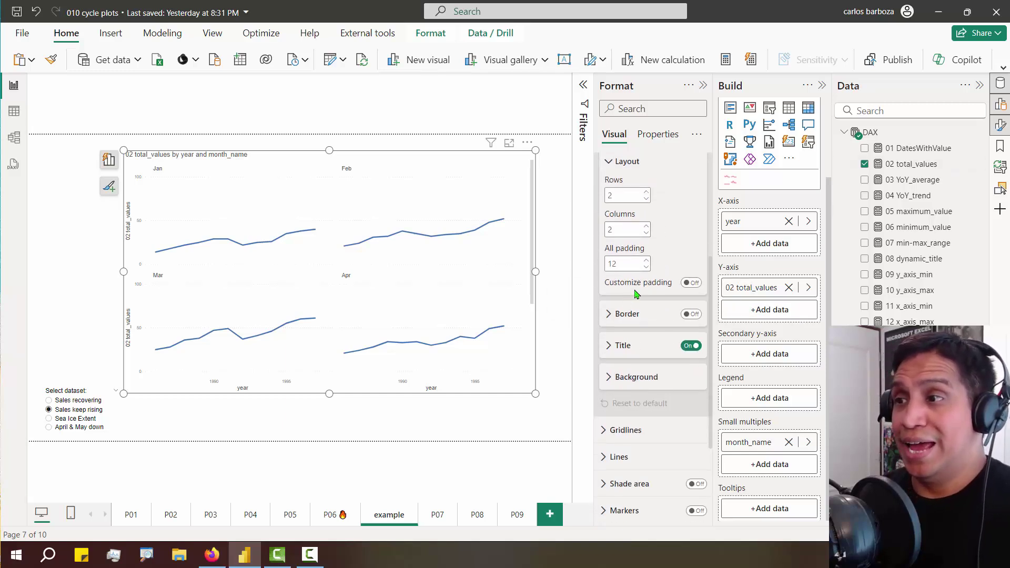
pyautogui.doubleClick(618, 297)
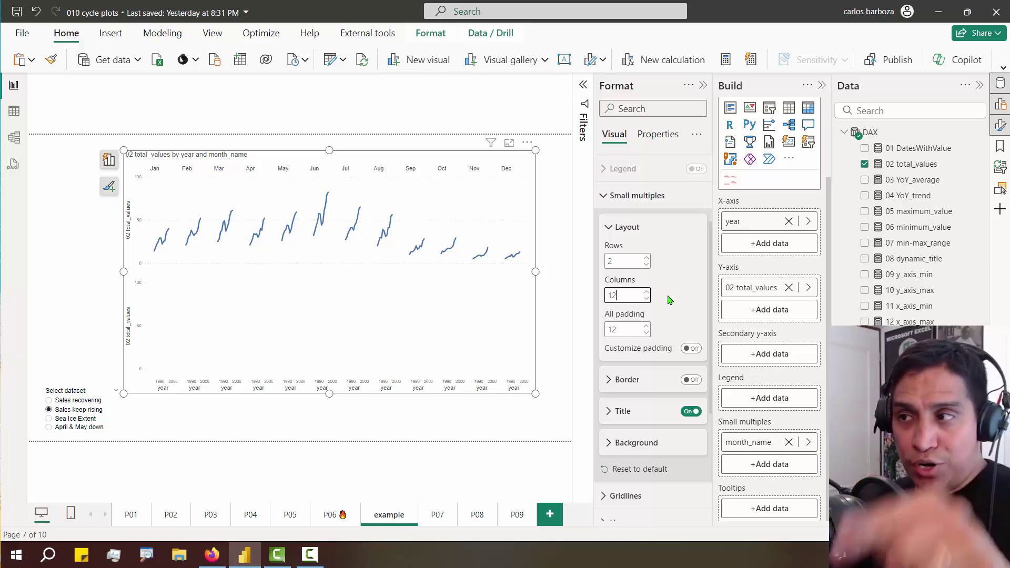
pyautogui.click(646, 265)
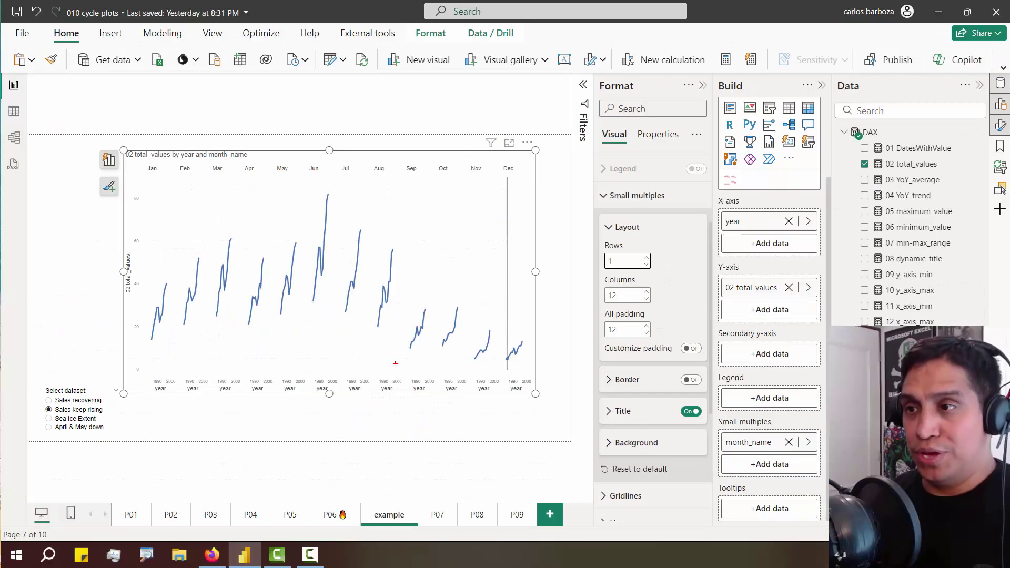
# Point out the repeated year labels and axis titles beneath the monthly panels with arrows and boxes, and clear the annotations
pyautogui.moveTo(367, 392); pyautogui.dragTo(387, 423)
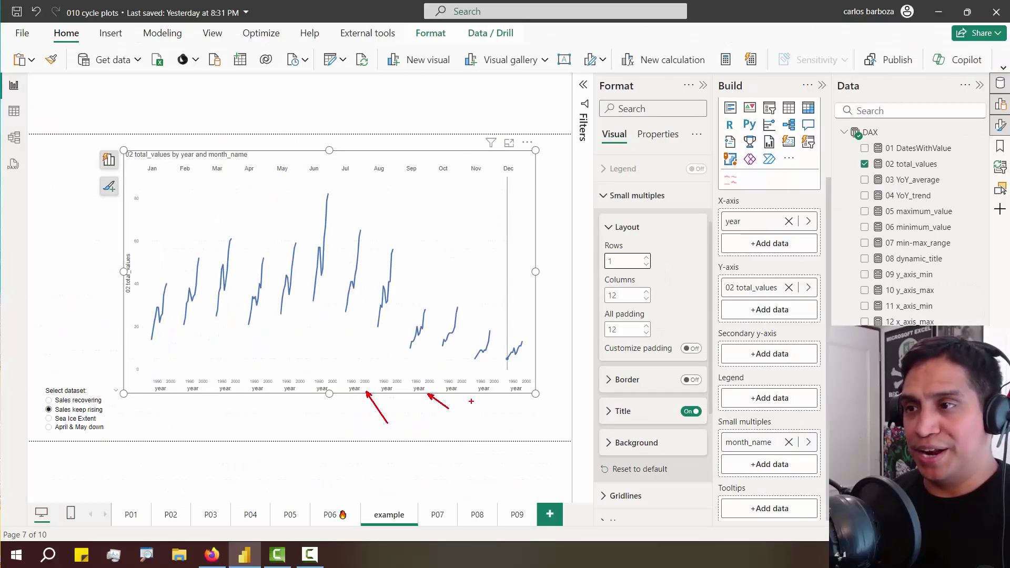
pyautogui.moveTo(442, 376); pyautogui.dragTo(472, 387)
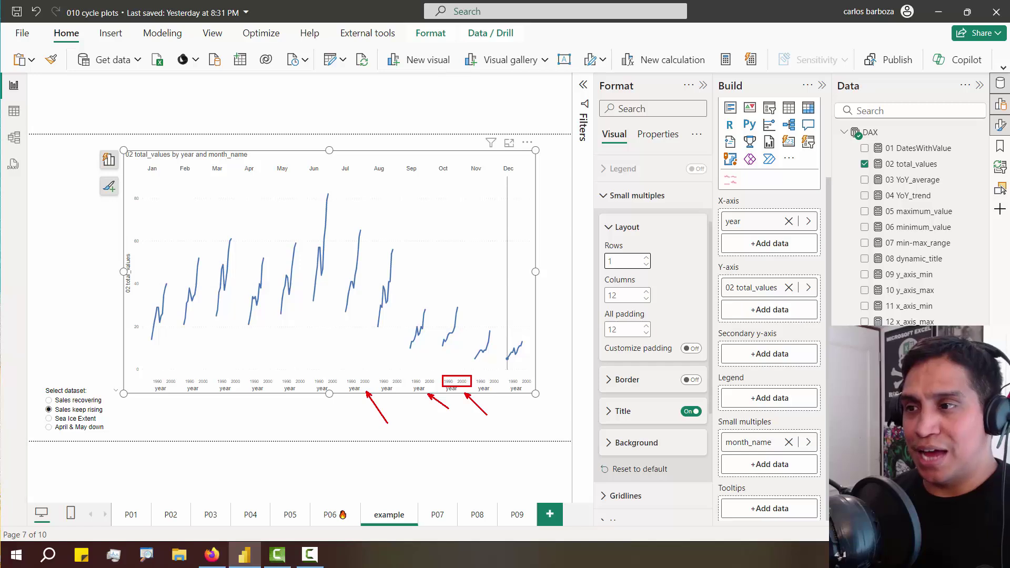
pyautogui.moveTo(375, 377); pyautogui.dragTo(408, 385)
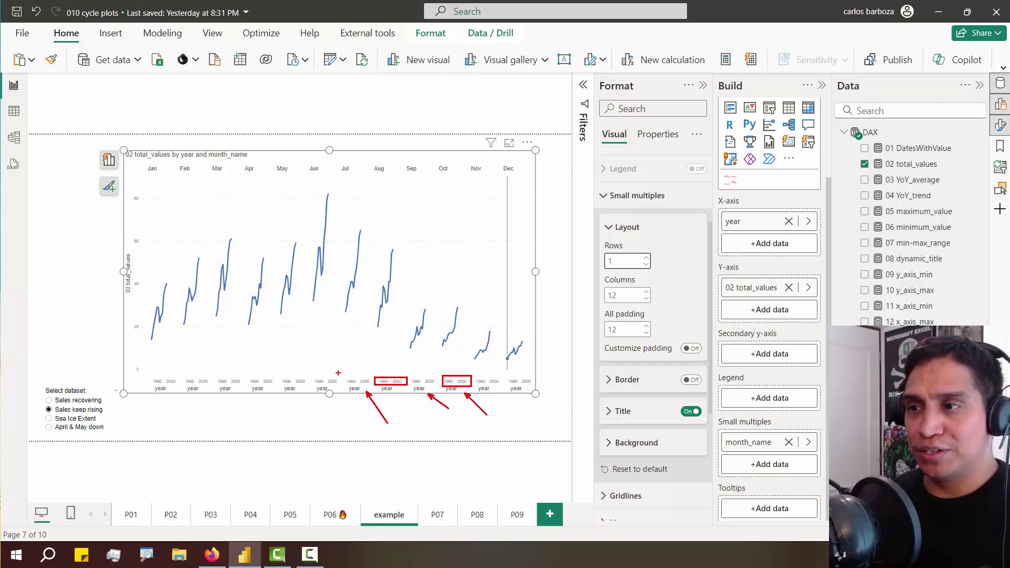
pyautogui.moveTo(316, 376); pyautogui.dragTo(344, 388)
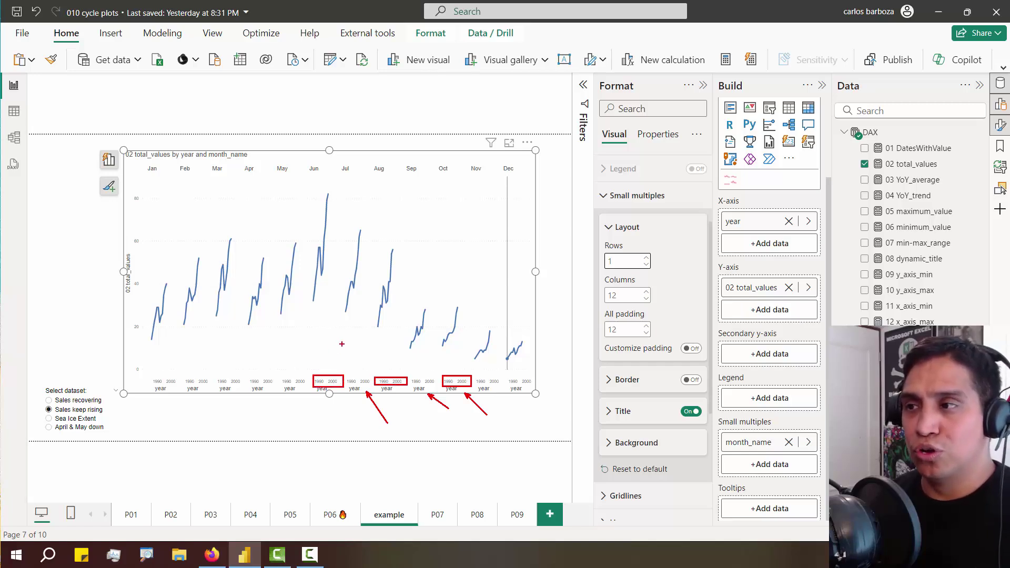
pyautogui.press('Escape')
# Turn off the title of the line chart's X-axis
pyautogui.click(604, 198)
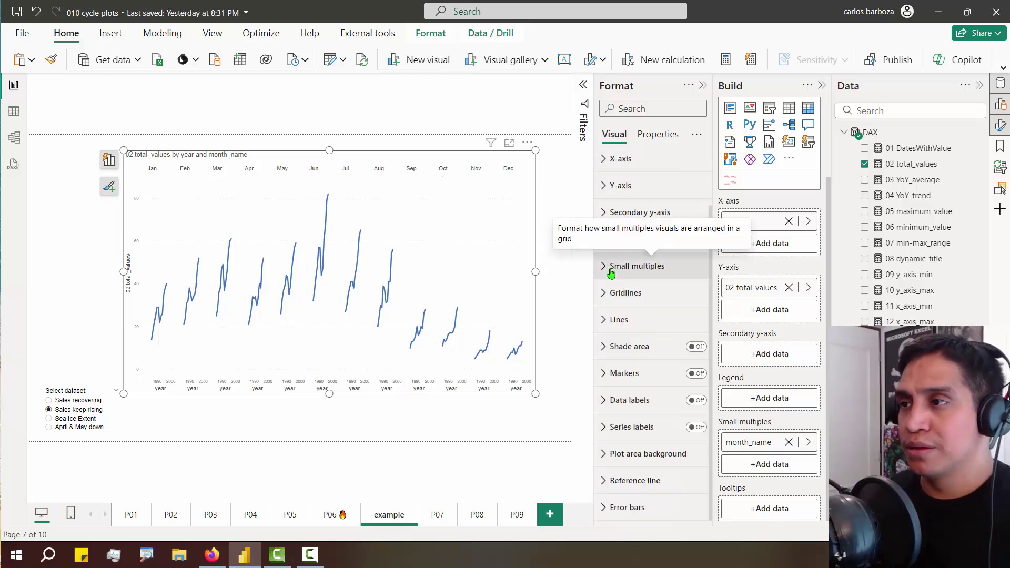
pyautogui.scroll(2, 610, 268)
pyautogui.click(624, 221)
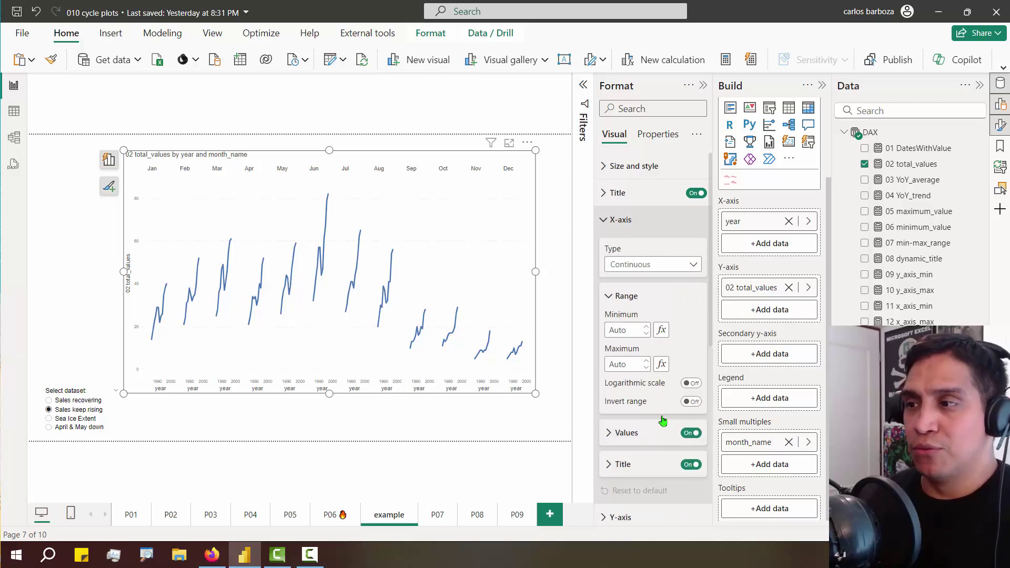
pyautogui.scroll(-1, 674, 453)
pyautogui.click(684, 401)
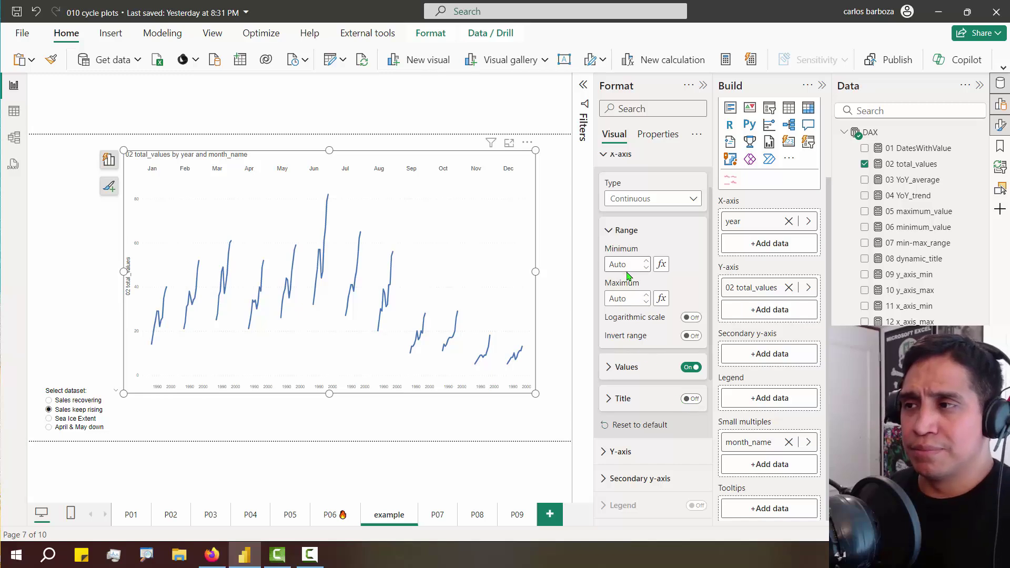
# Turn off the title of the line chart's Y-axis
pyautogui.scroll(1, 628, 275)
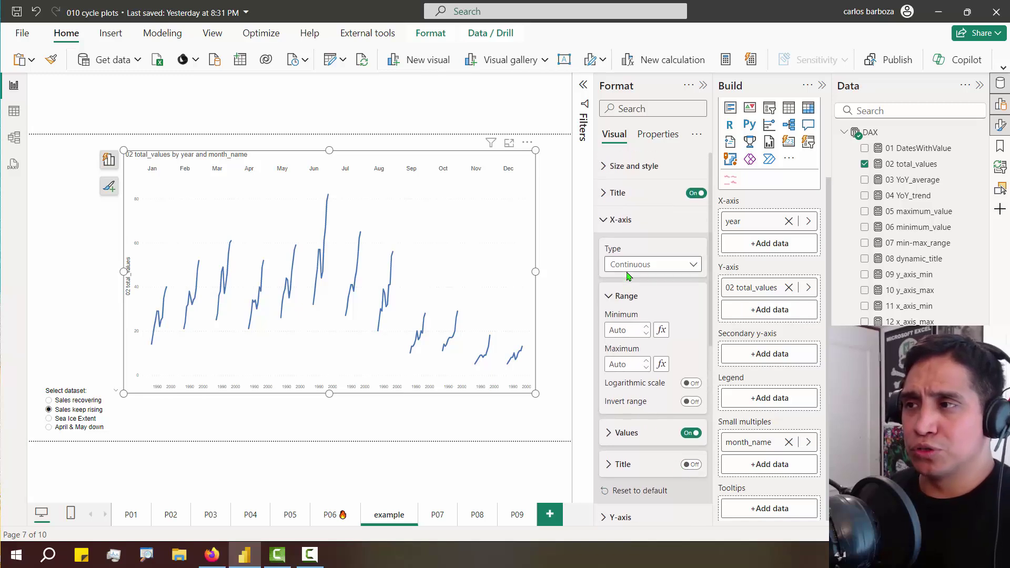
pyautogui.click(611, 222)
pyautogui.click(607, 246)
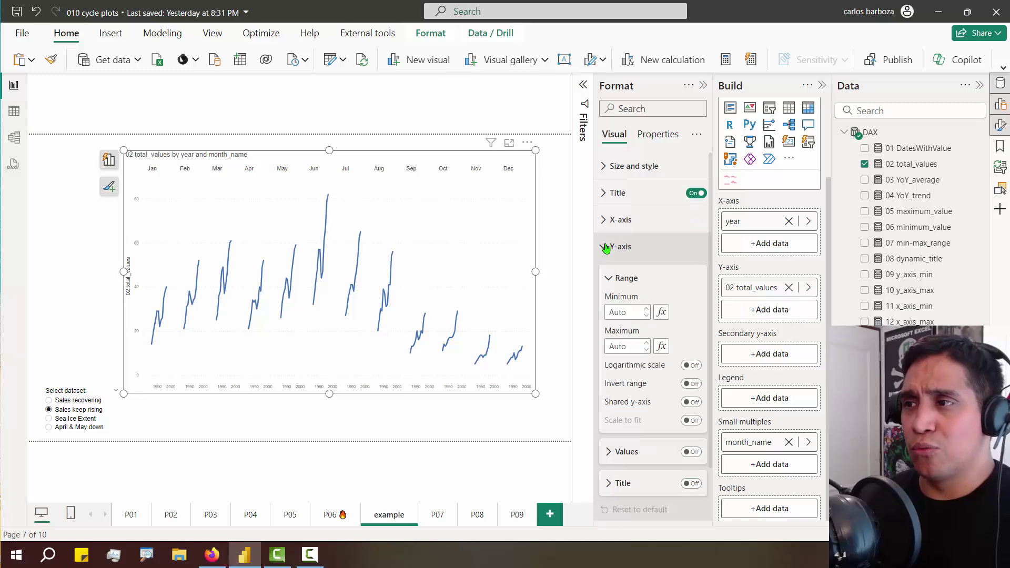
pyautogui.scroll(-3, 661, 308)
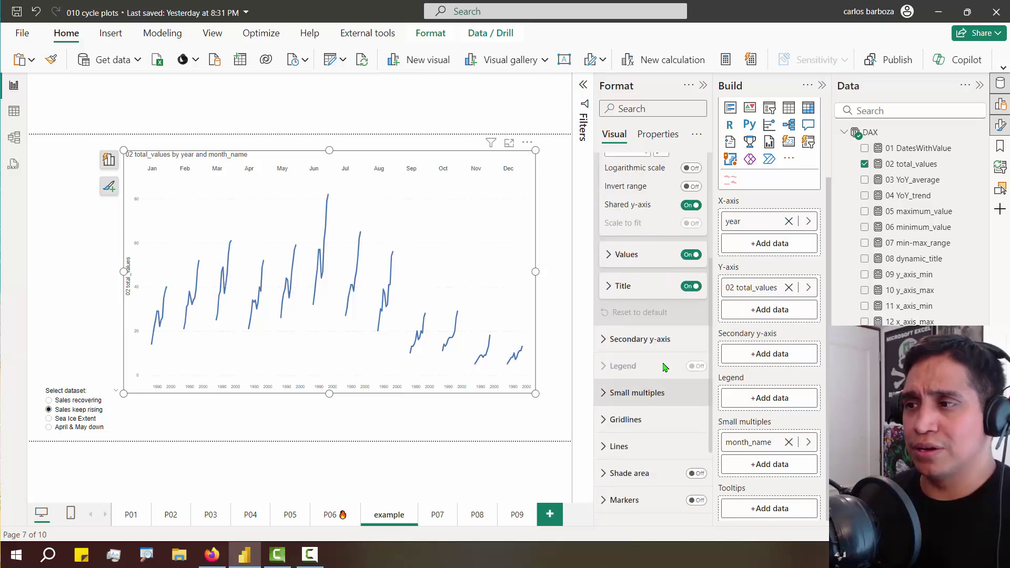
pyautogui.click(684, 289)
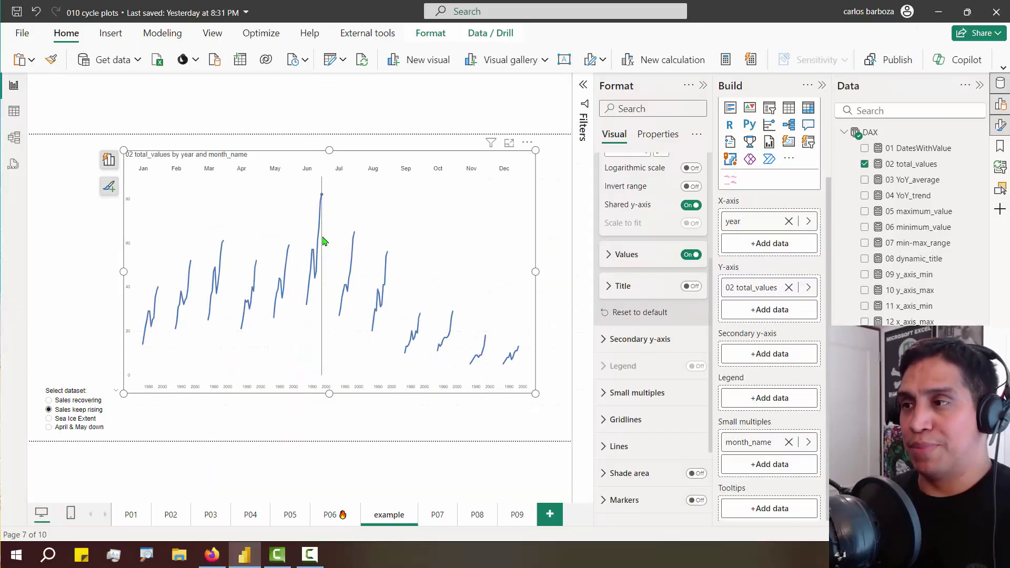
# Increase the font size of the line chart's Y-axis values
pyautogui.scroll(5, 647, 270)
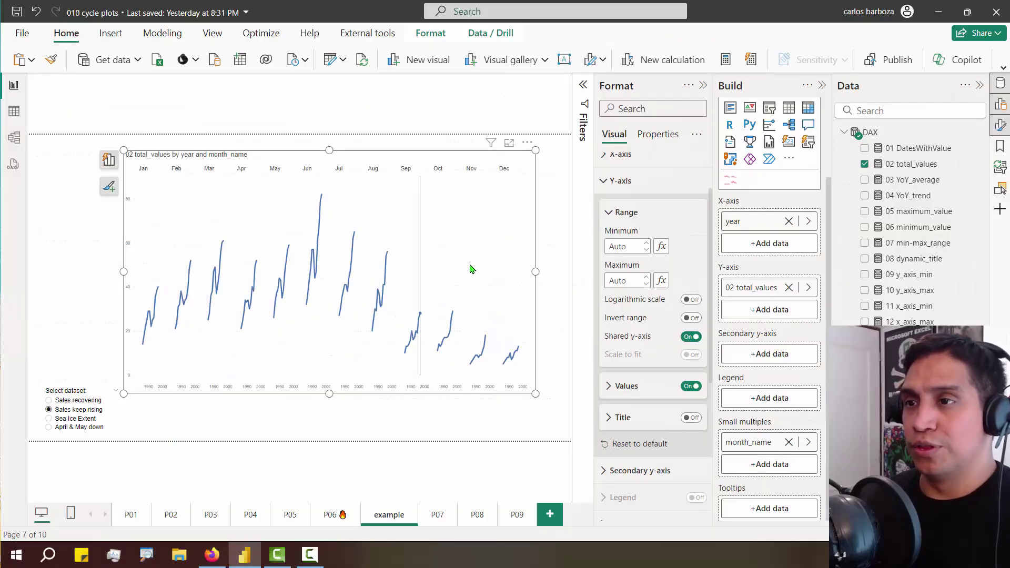
pyautogui.click(611, 212)
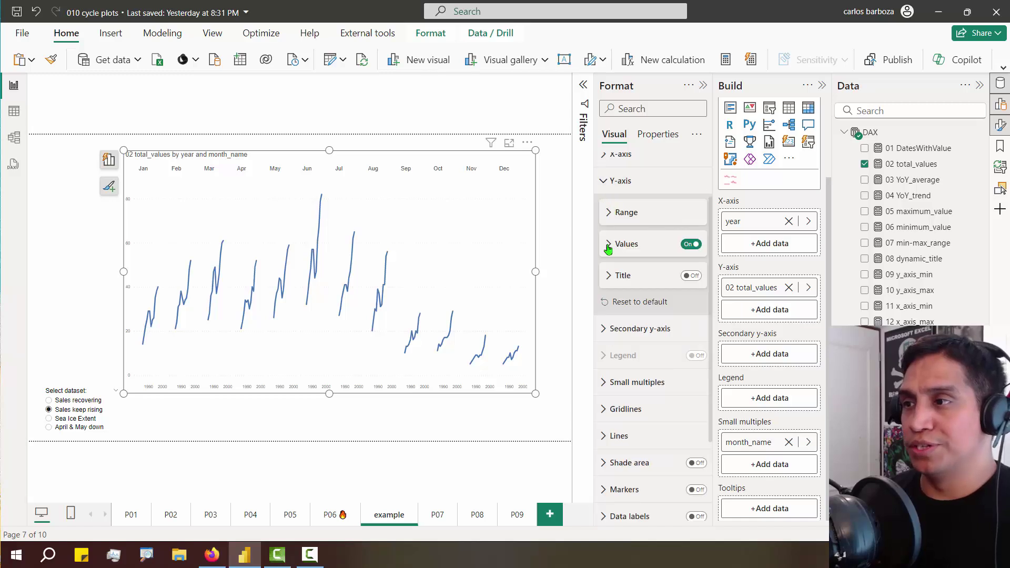
pyautogui.click(605, 244)
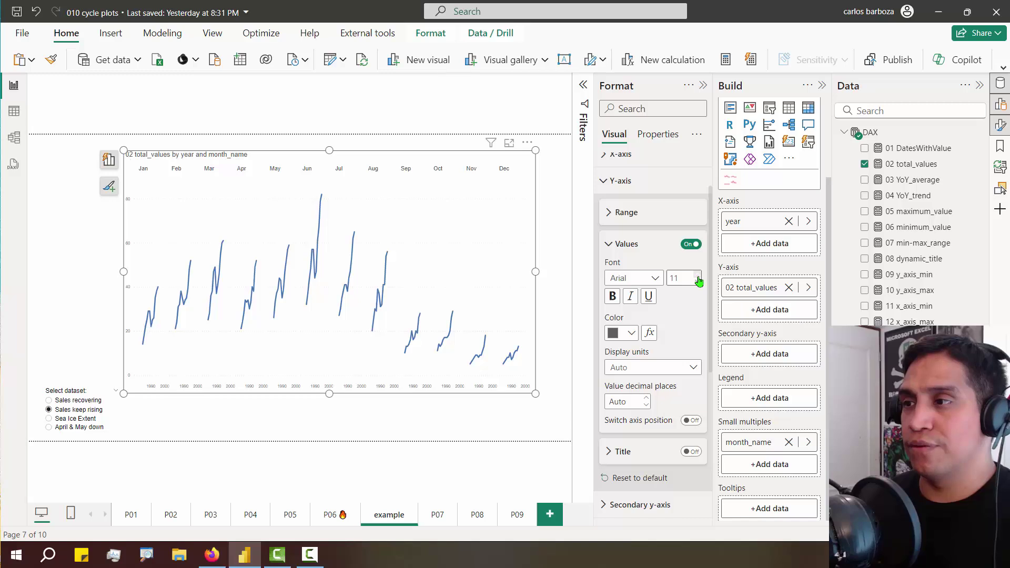
pyautogui.click(629, 184)
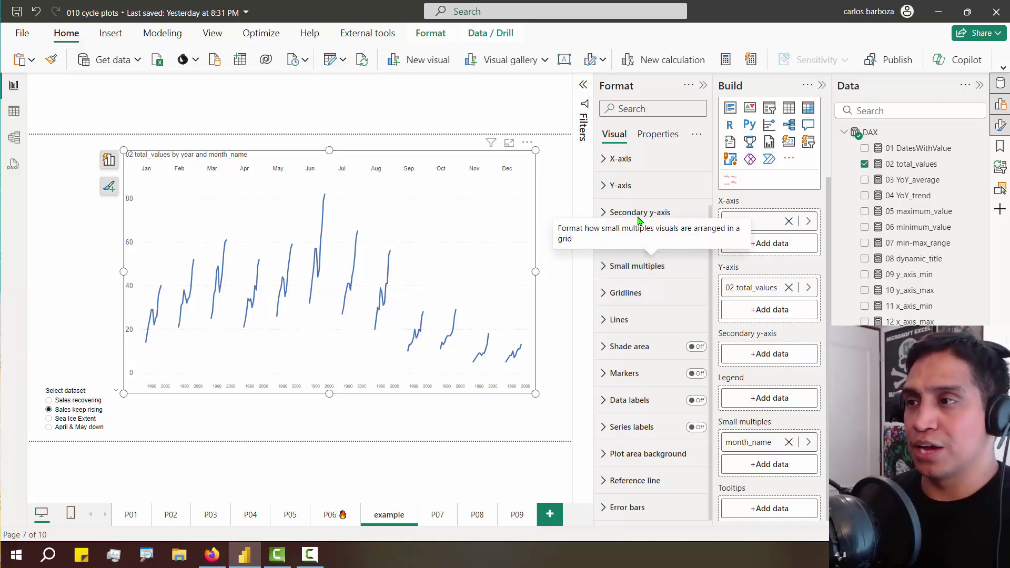
# Turn off the year values along the line chart's X-axis
pyautogui.click(617, 169)
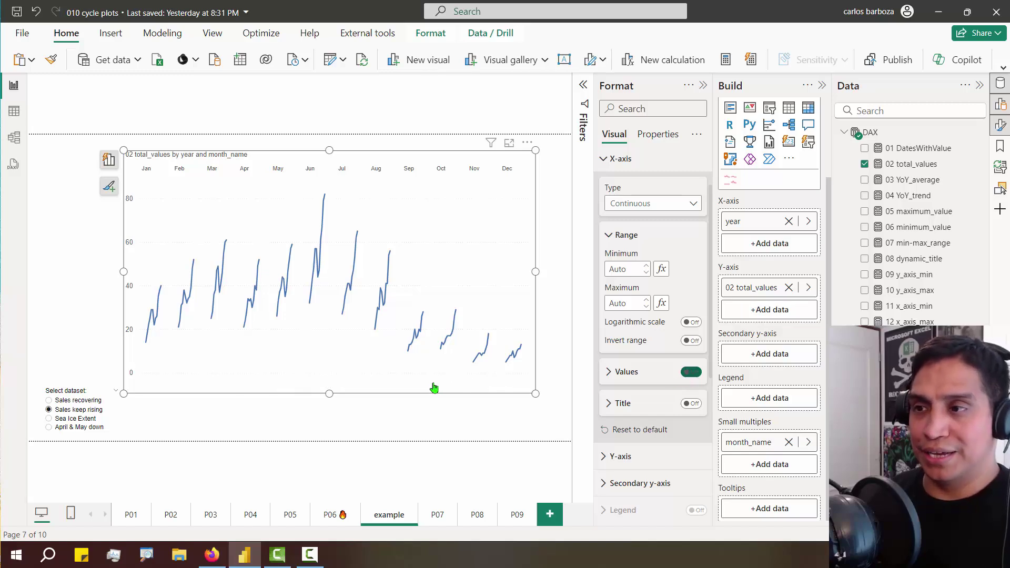
pyautogui.moveTo(478, 360); pyautogui.dragTo(447, 386)
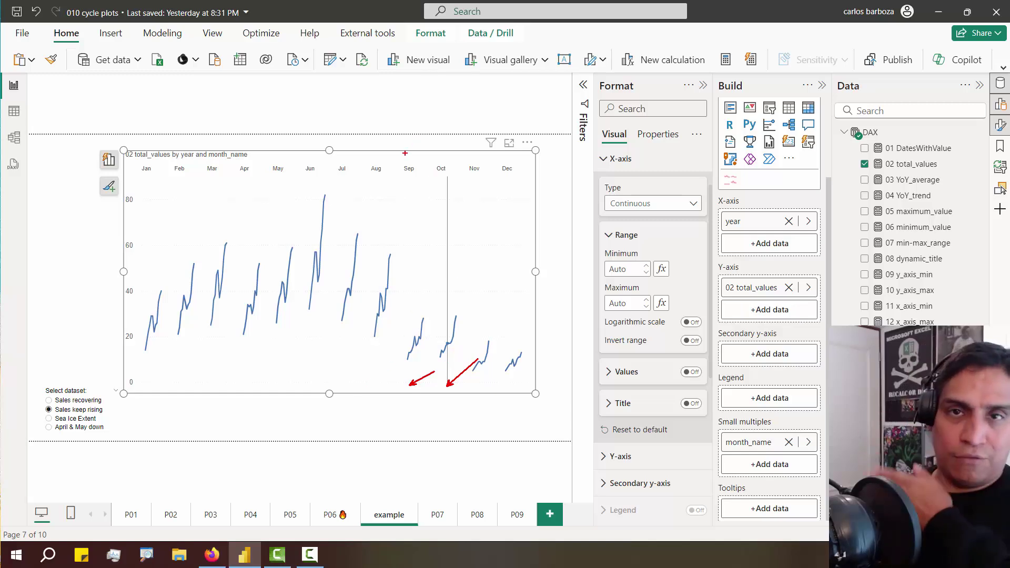
pyautogui.press('Escape')
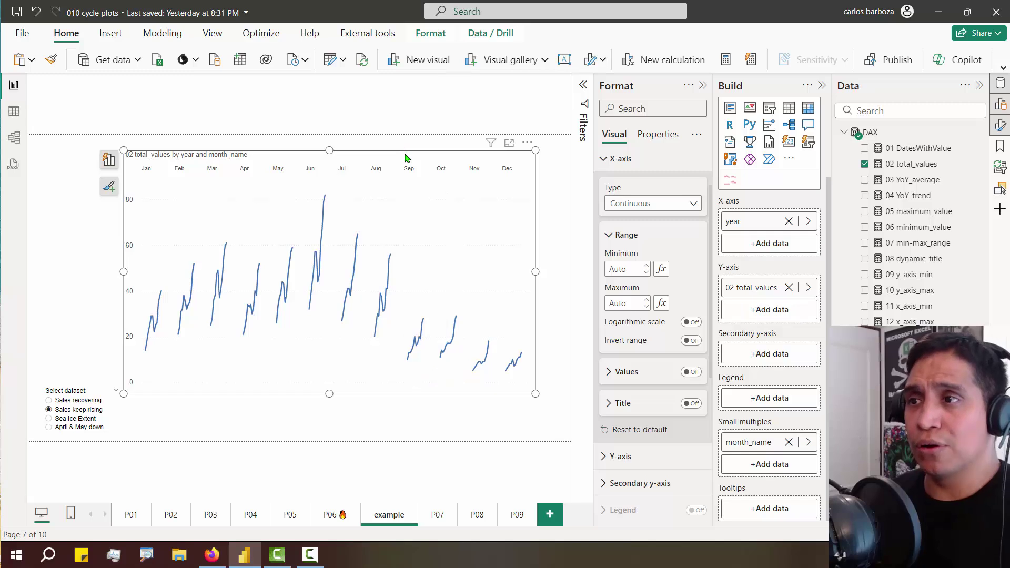
# Place the small multiples' month titles at the bottom of the line chart and center-align them
pyautogui.scroll(1, 617, 210)
pyautogui.click(604, 230)
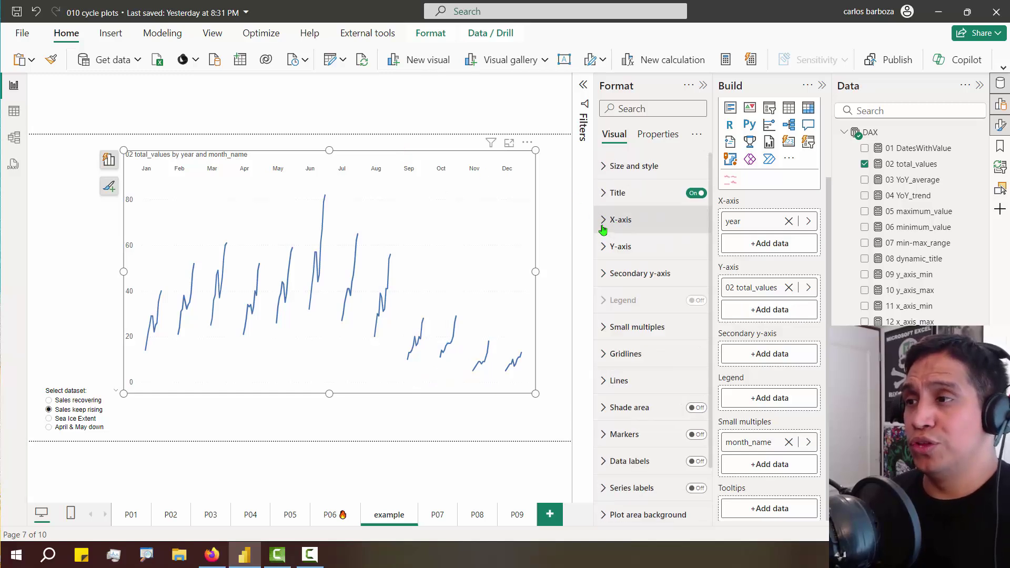
pyautogui.scroll(-1, 604, 274)
pyautogui.click(605, 266)
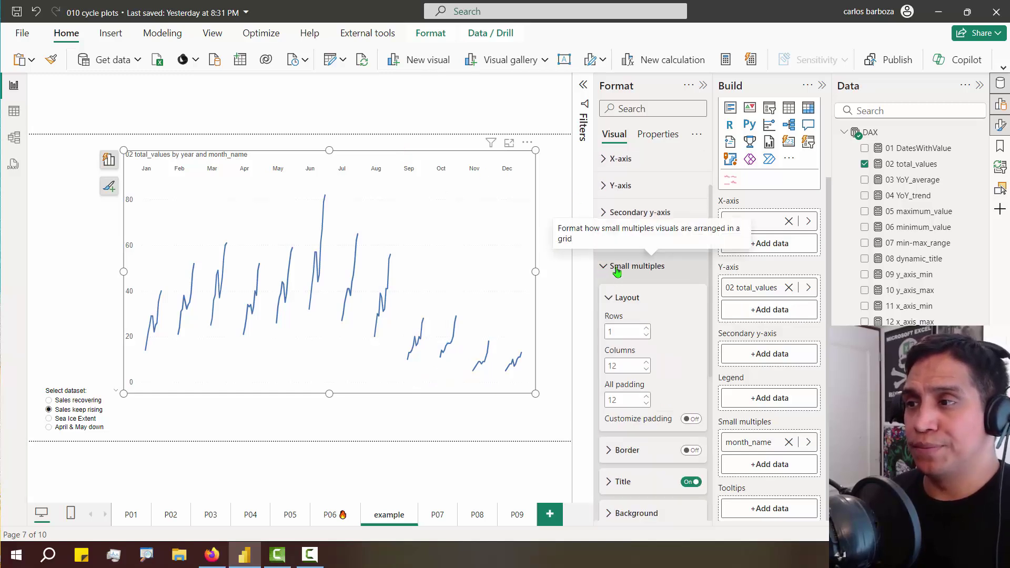
pyautogui.scroll(-3, 616, 287)
pyautogui.scroll(3, 624, 294)
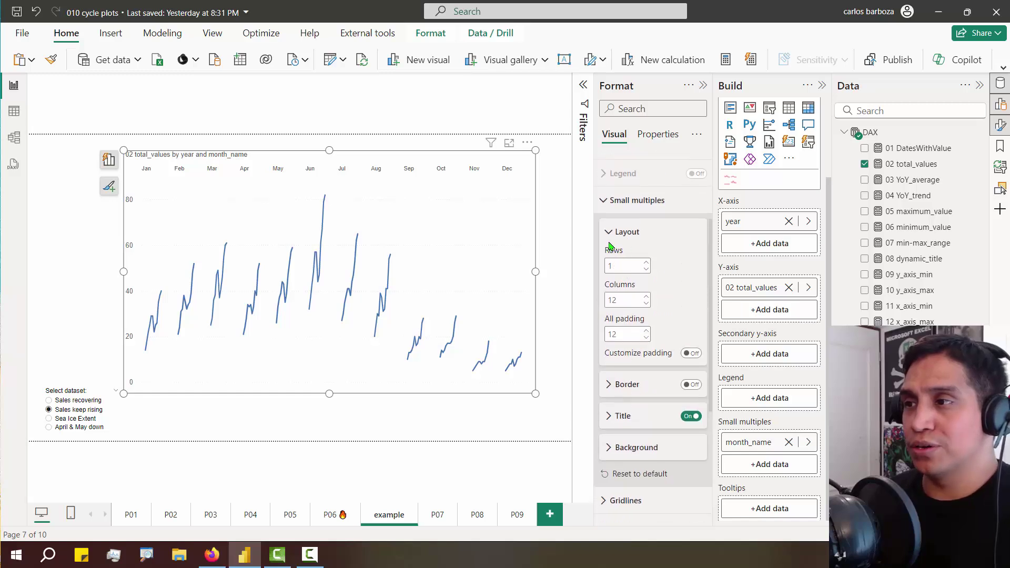
pyautogui.click(613, 238)
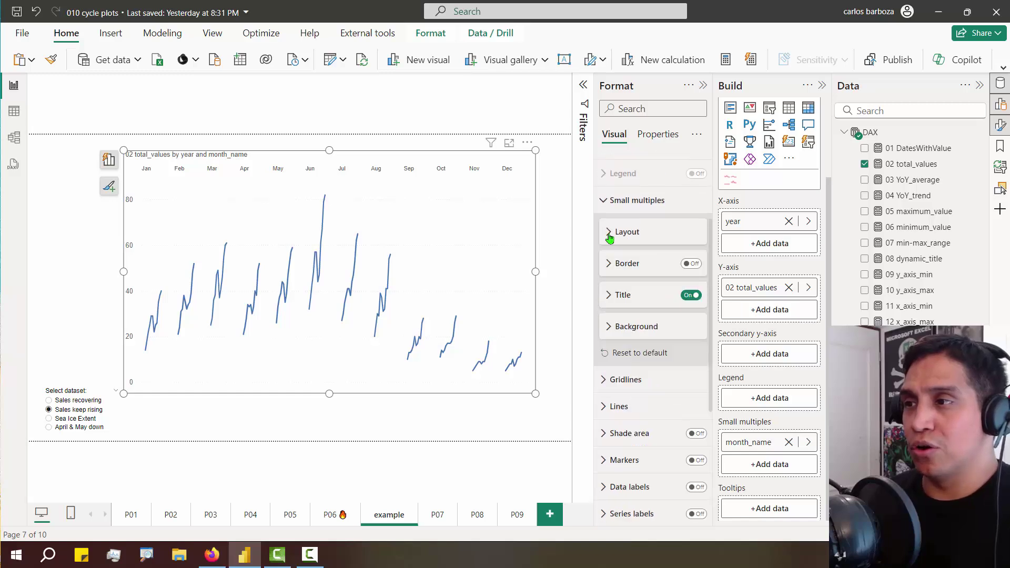
pyautogui.click(610, 296)
pyautogui.scroll(-1, 611, 290)
pyautogui.click(626, 264)
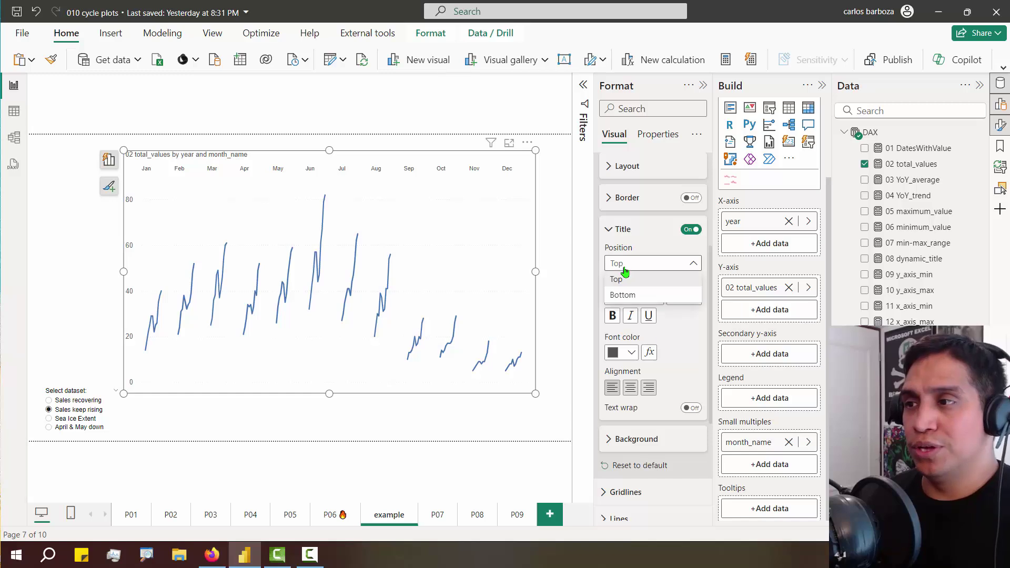
pyautogui.click(627, 295)
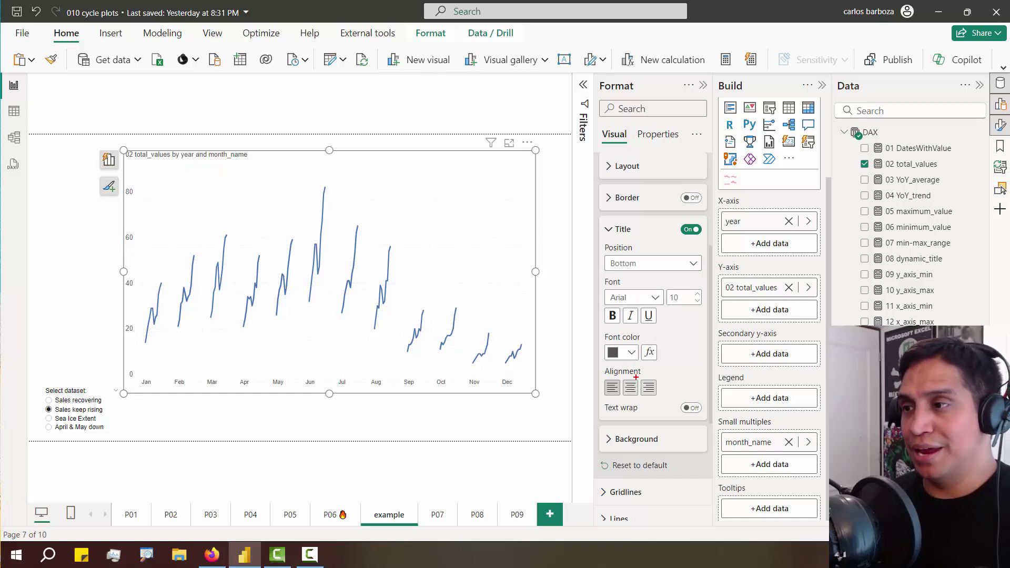
pyautogui.click(631, 388)
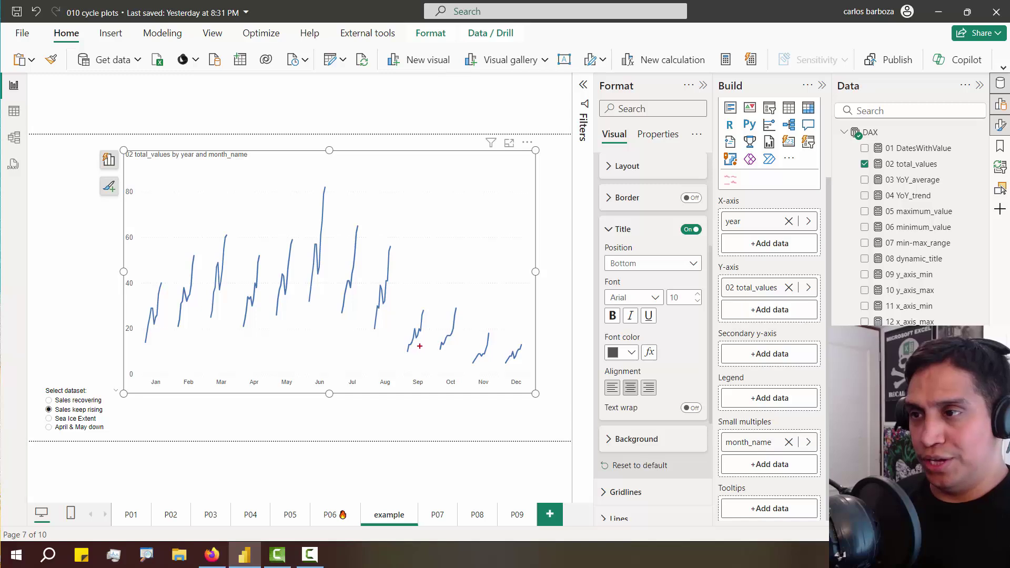
pyautogui.moveTo(416, 344)
pyautogui.mouseDown()
pyautogui.moveTo(415, 380)
pyautogui.moveTo(449, 346)
pyautogui.moveTo(515, 335)
pyautogui.mouseUp()
pyautogui.moveTo(553, 266); pyautogui.dragTo(468, 245)
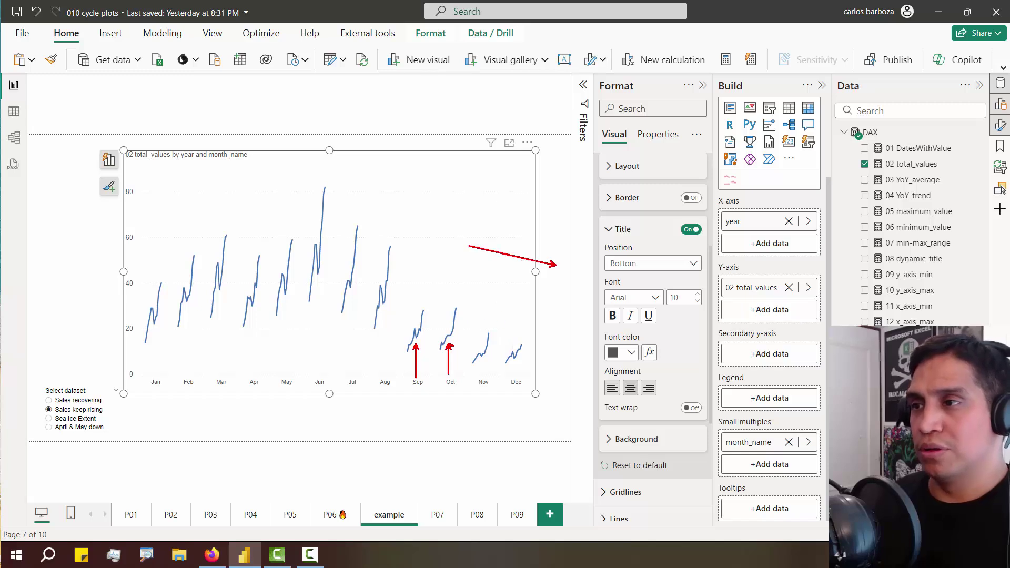
pyautogui.hotkey('ctrl', 'z')
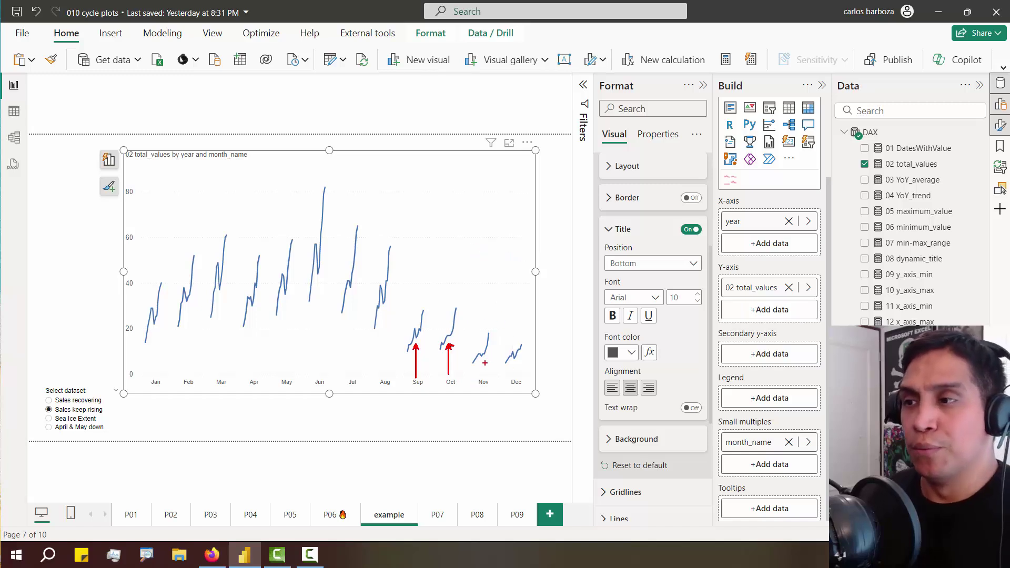
pyautogui.press('Escape')
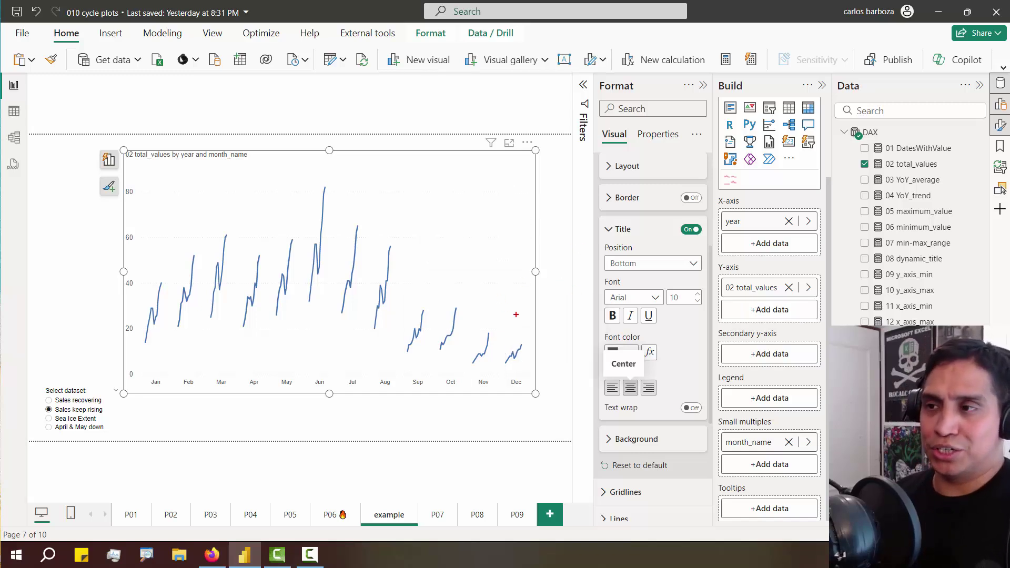
pyautogui.moveTo(516, 315); pyautogui.dragTo(542, 279)
pyautogui.moveTo(489, 326); pyautogui.dragTo(516, 275)
pyautogui.moveTo(447, 306); pyautogui.dragTo(458, 276)
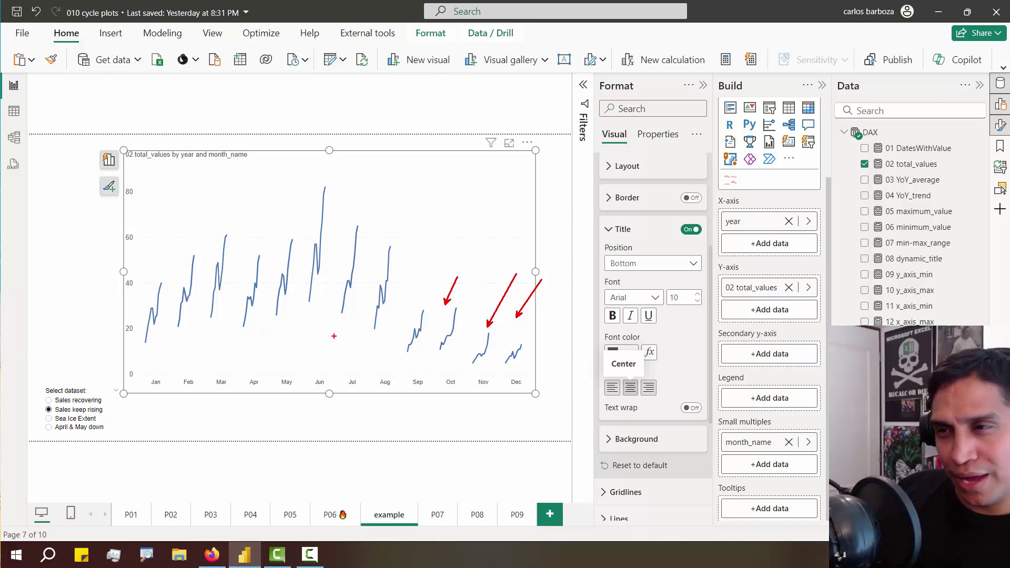
pyautogui.moveTo(305, 191); pyautogui.dragTo(330, 315)
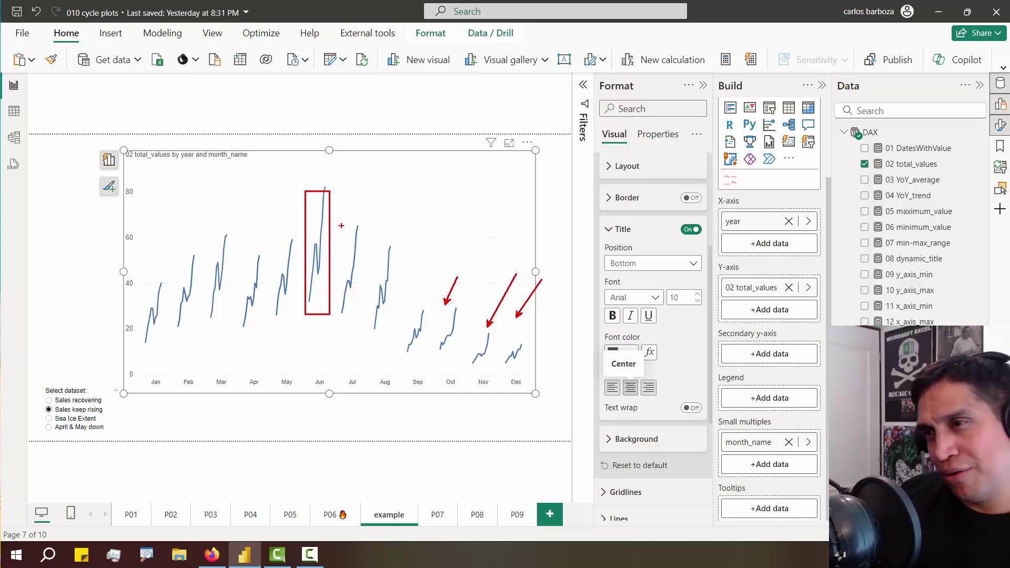
pyautogui.moveTo(341, 226); pyautogui.dragTo(352, 298)
pyautogui.press('Escape')
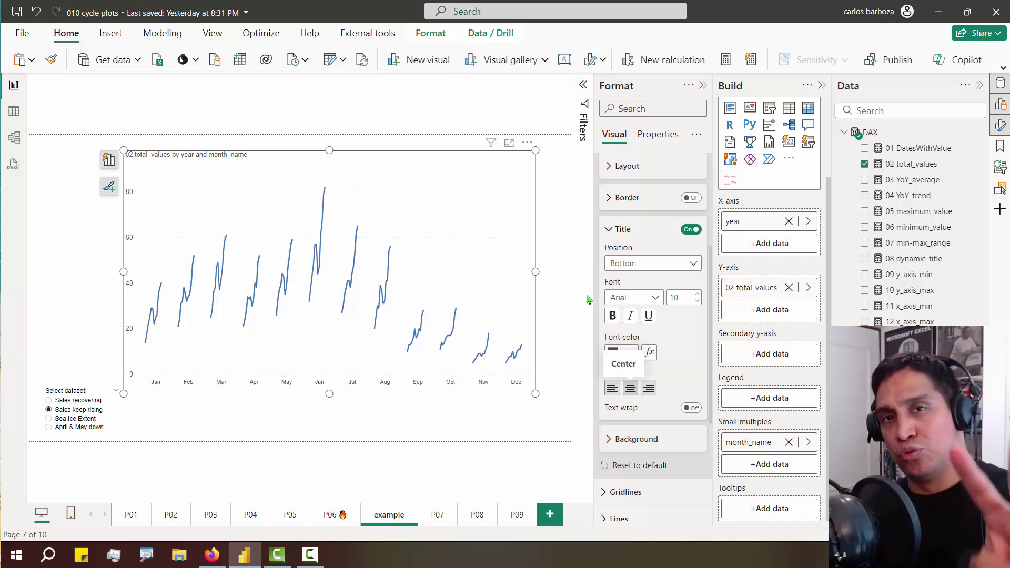
# Try borders between the small multiples in the color White, 20% darker
pyautogui.click(633, 232)
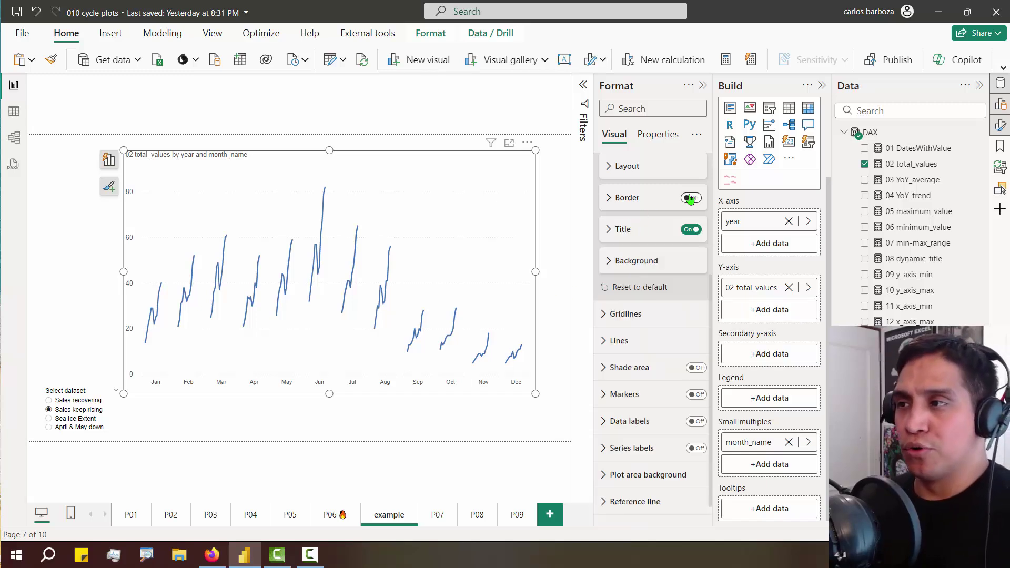
pyautogui.click(691, 198)
pyautogui.click(628, 198)
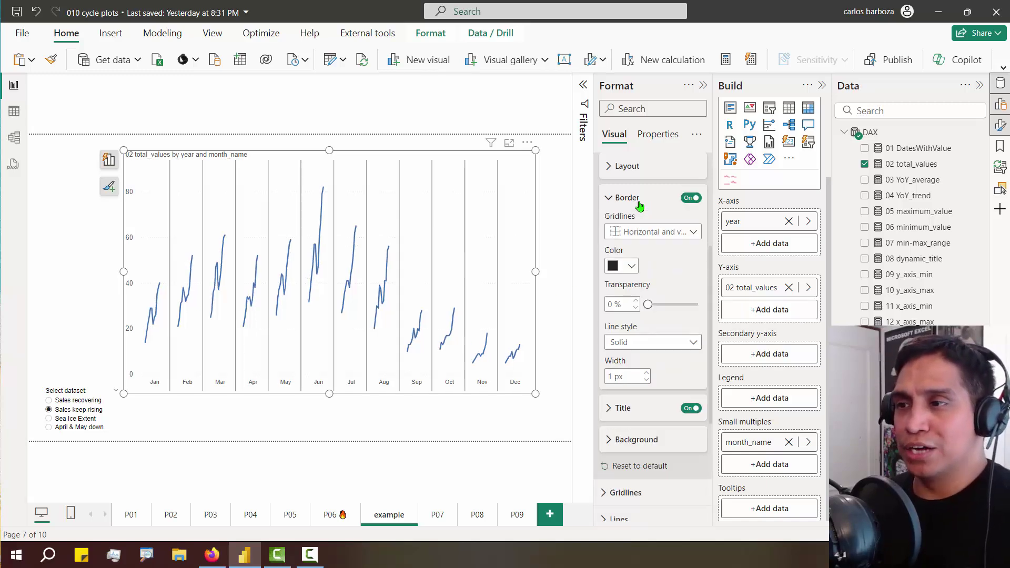
pyautogui.click(631, 266)
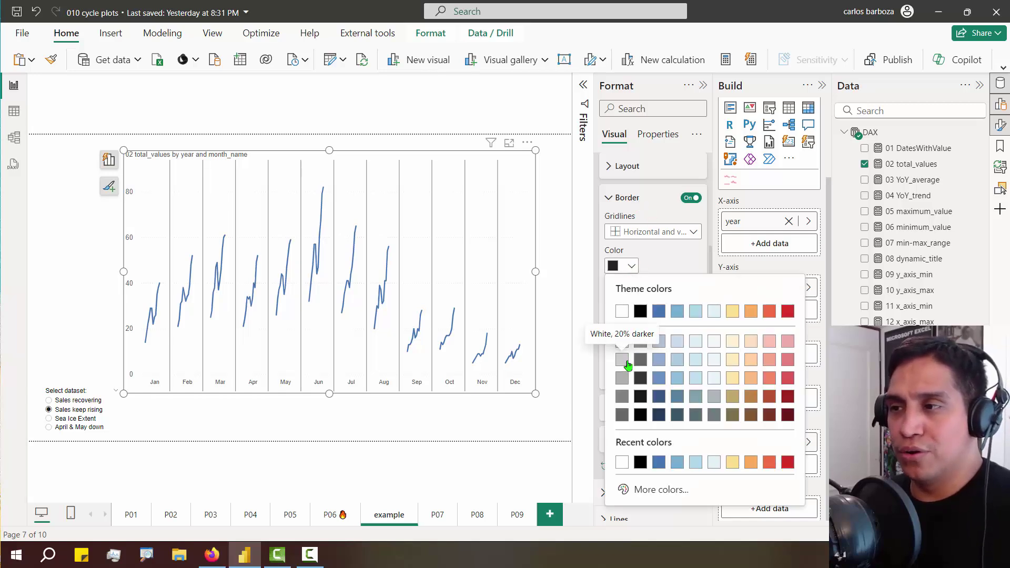
pyautogui.click(622, 360)
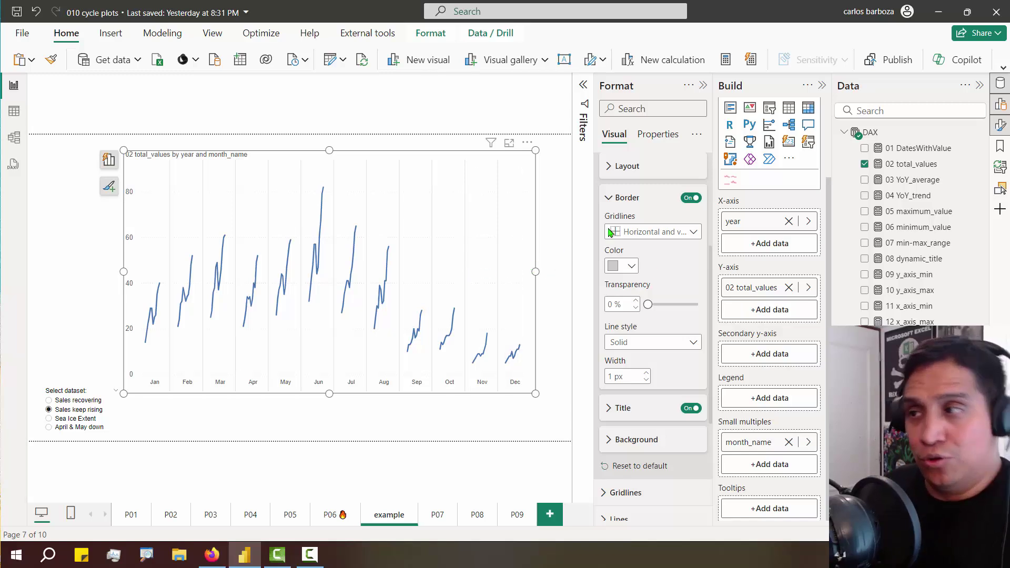
pyautogui.click(687, 200)
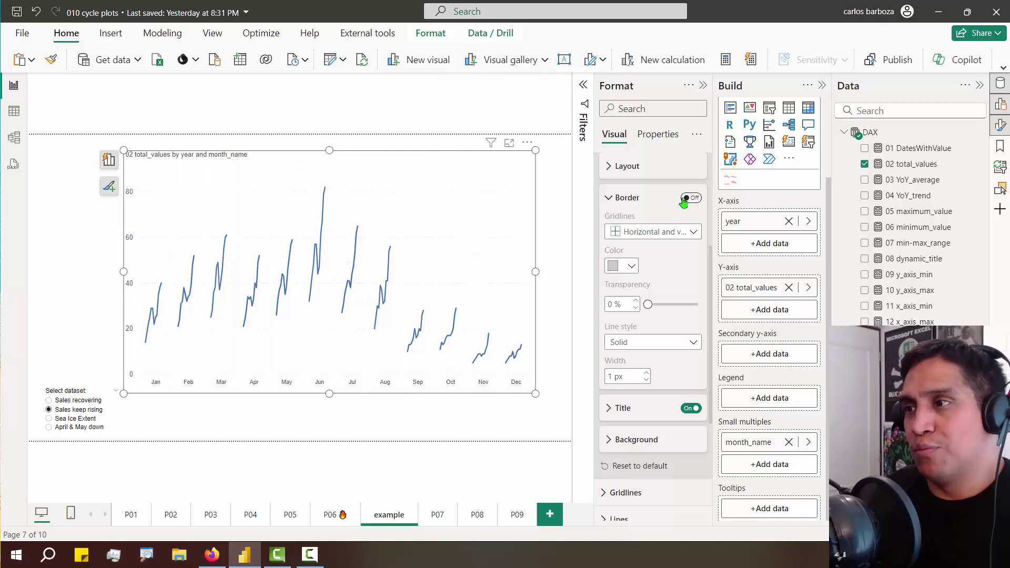
pyautogui.click(633, 199)
# Give the small multiples a light grey background with 70% transparency
pyautogui.click(635, 255)
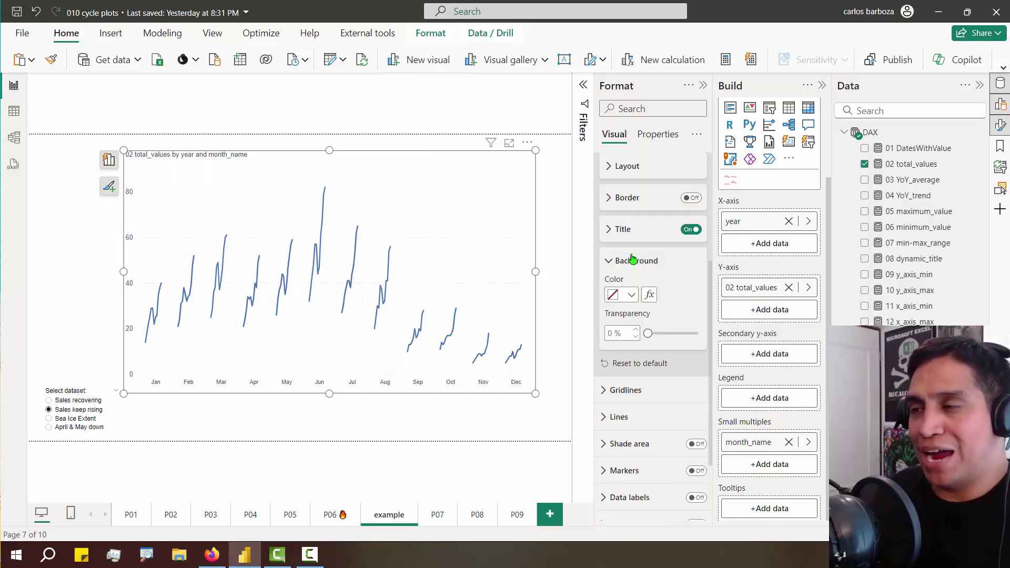
pyautogui.click(635, 296)
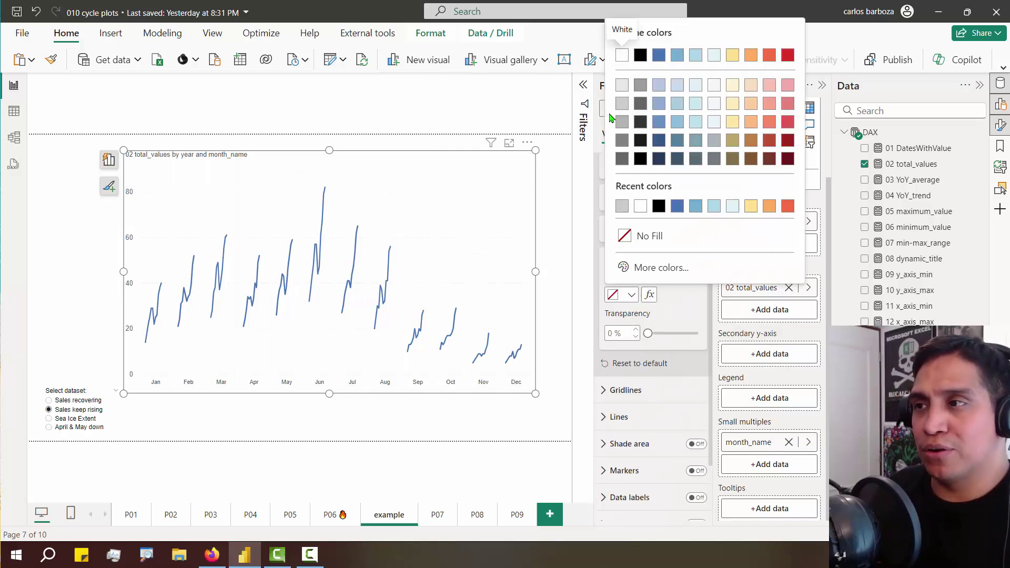
pyautogui.click(624, 87)
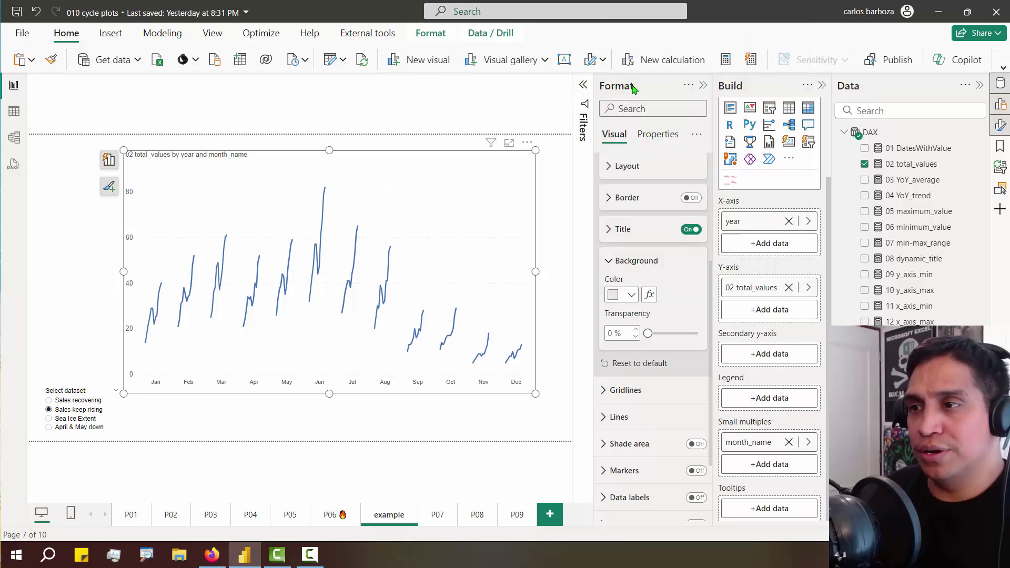
pyautogui.doubleClick(624, 330)
pyautogui.write('80')
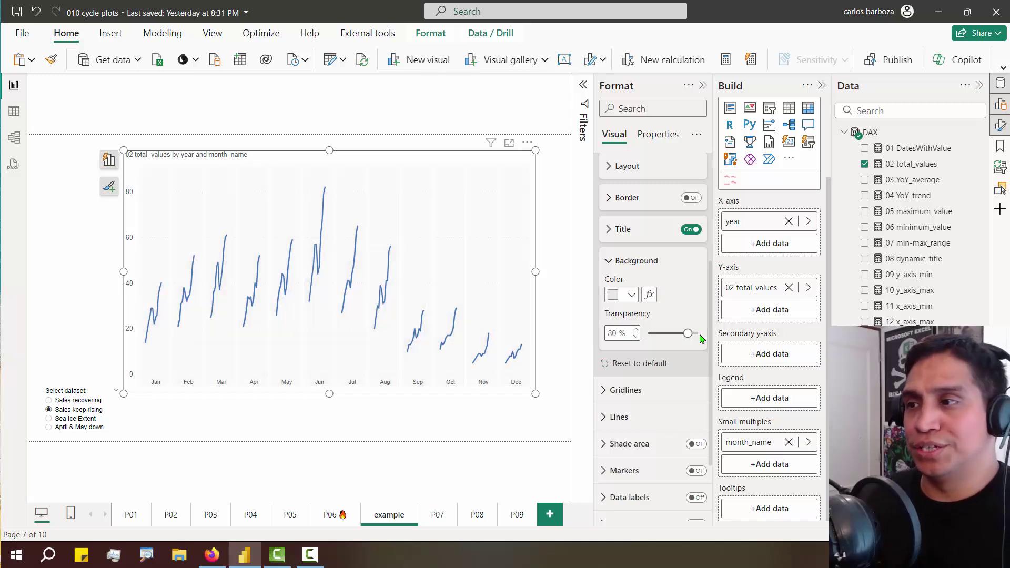
pyautogui.press('Left')
pyautogui.press('BackSpace')
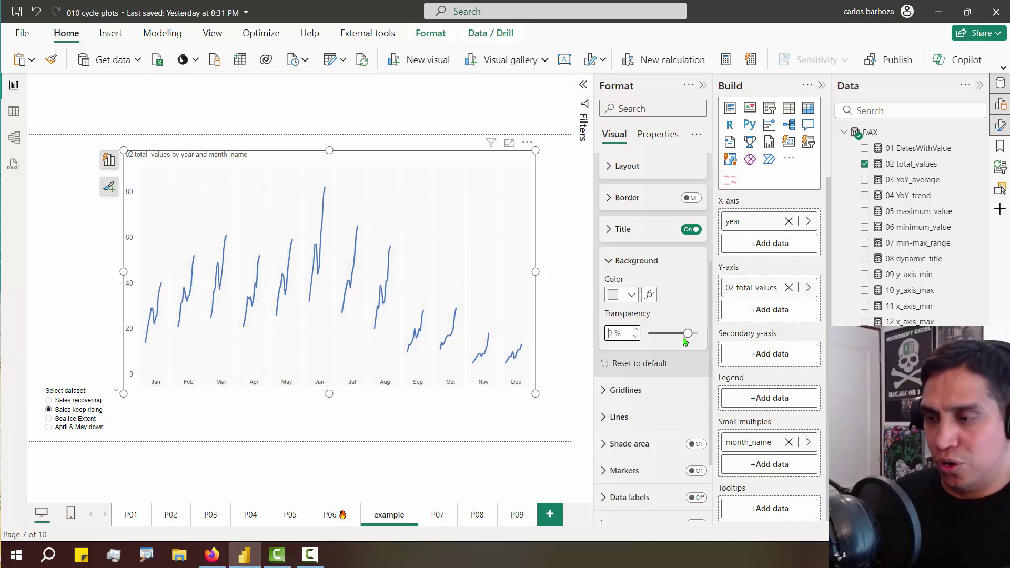
pyautogui.write('7')
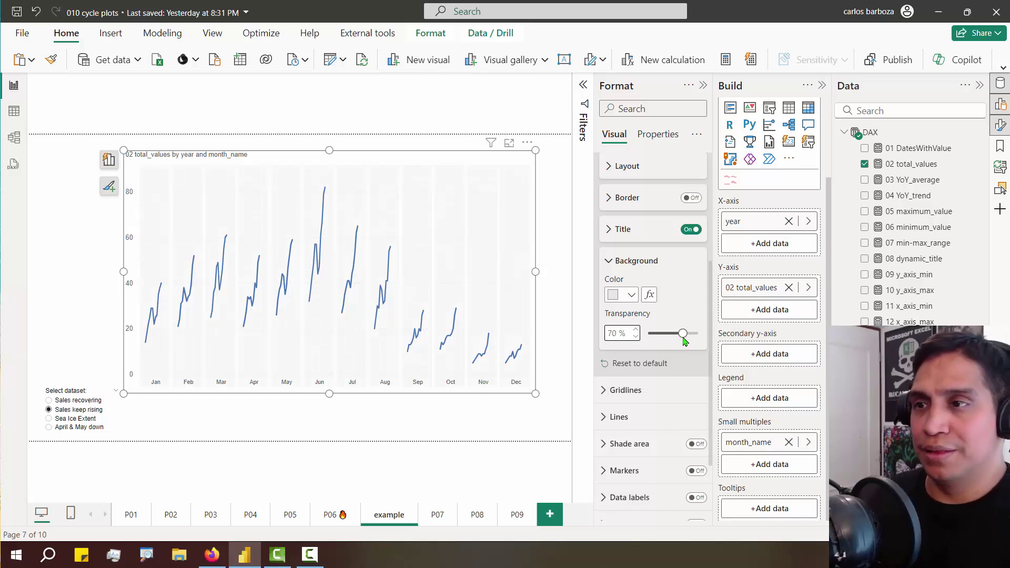
pyautogui.click(567, 241)
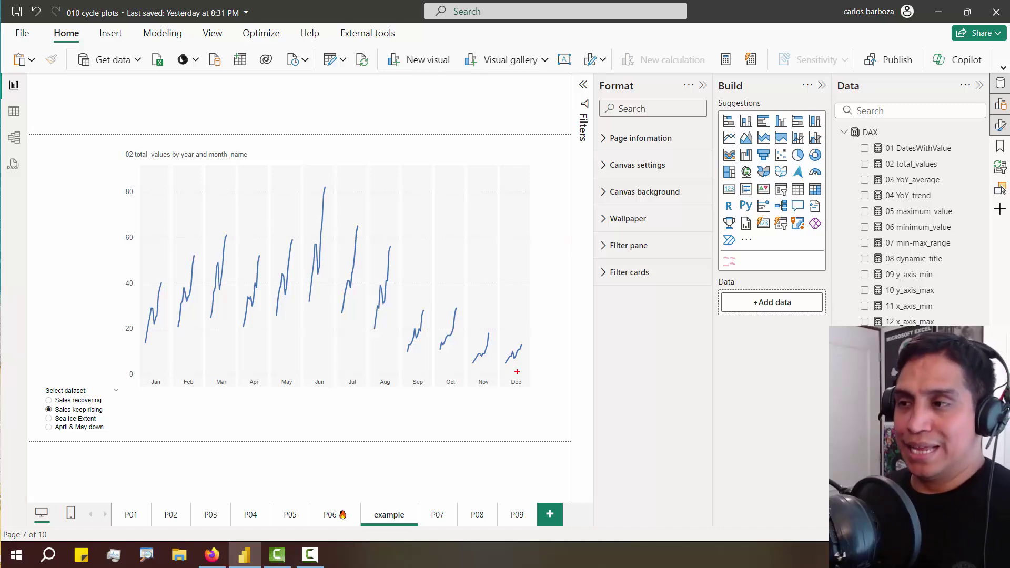
pyautogui.moveTo(527, 376); pyautogui.dragTo(548, 363)
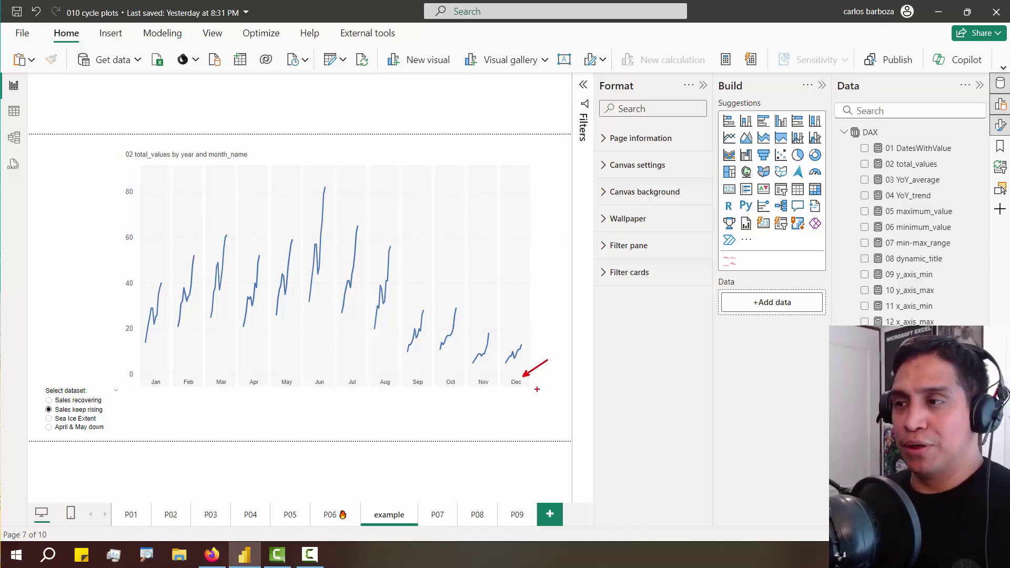
pyautogui.moveTo(498, 160); pyautogui.dragTo(537, 389)
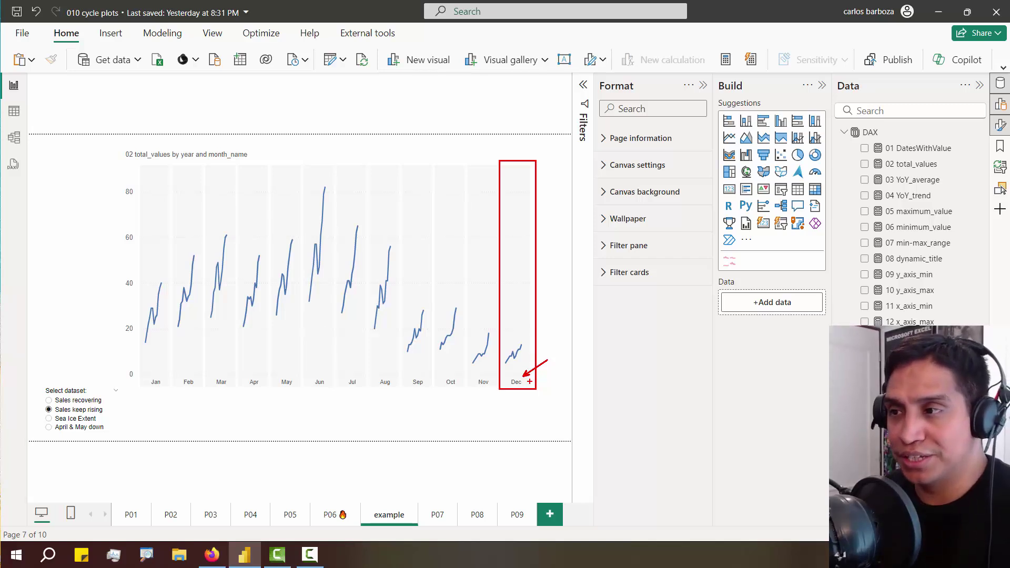
pyautogui.moveTo(527, 387); pyautogui.dragTo(549, 406)
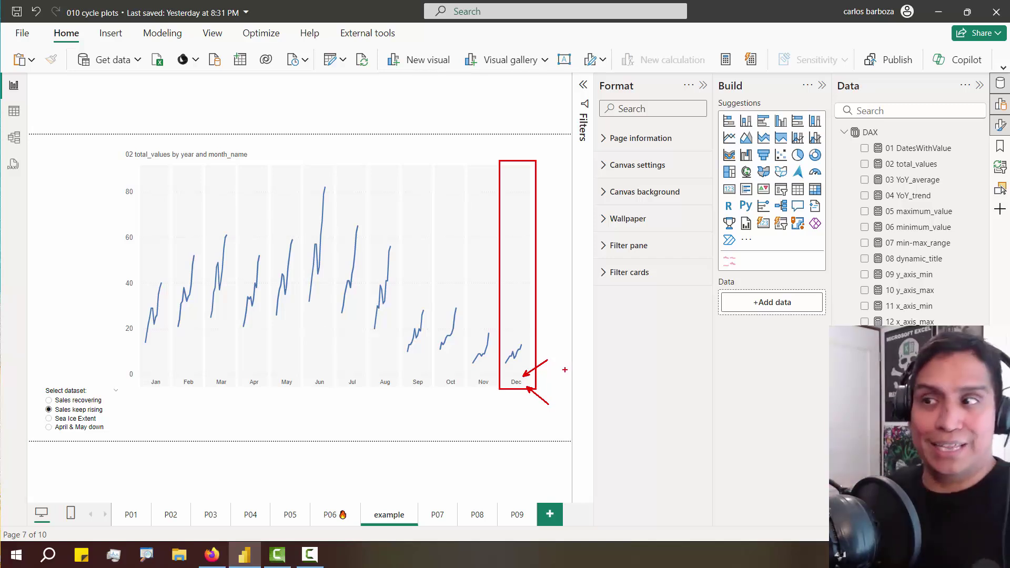
pyautogui.moveTo(516, 178); pyautogui.dragTo(546, 159)
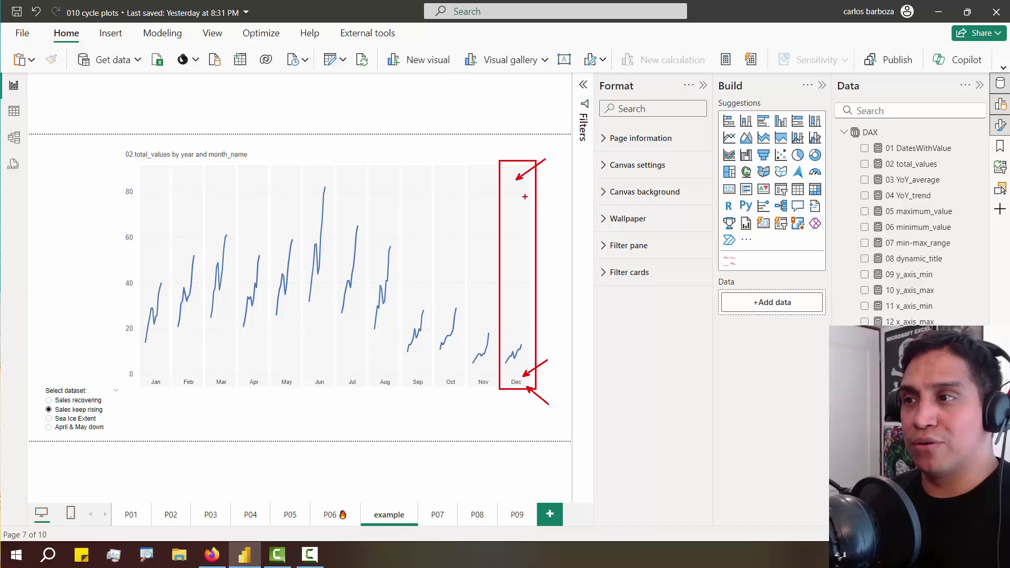
pyautogui.moveTo(520, 205); pyautogui.dragTo(544, 200)
pyautogui.press('Escape')
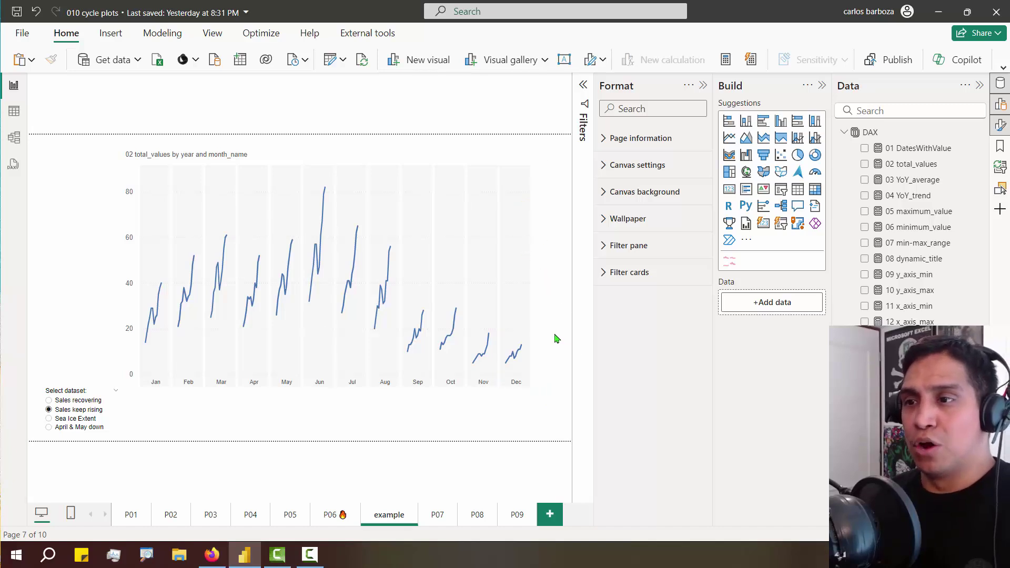
pyautogui.click(403, 162)
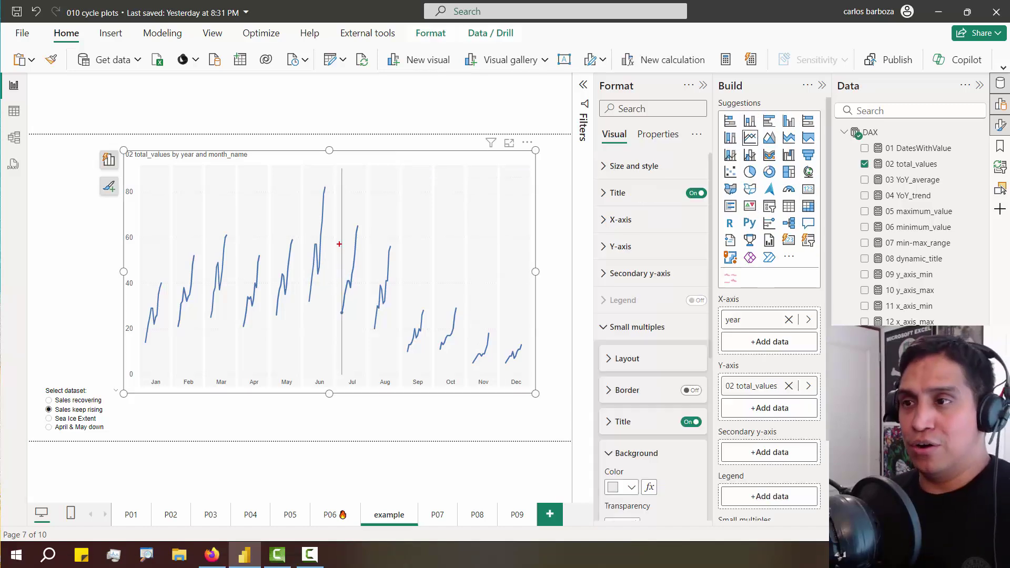
pyautogui.moveTo(328, 238); pyautogui.dragTo(379, 201)
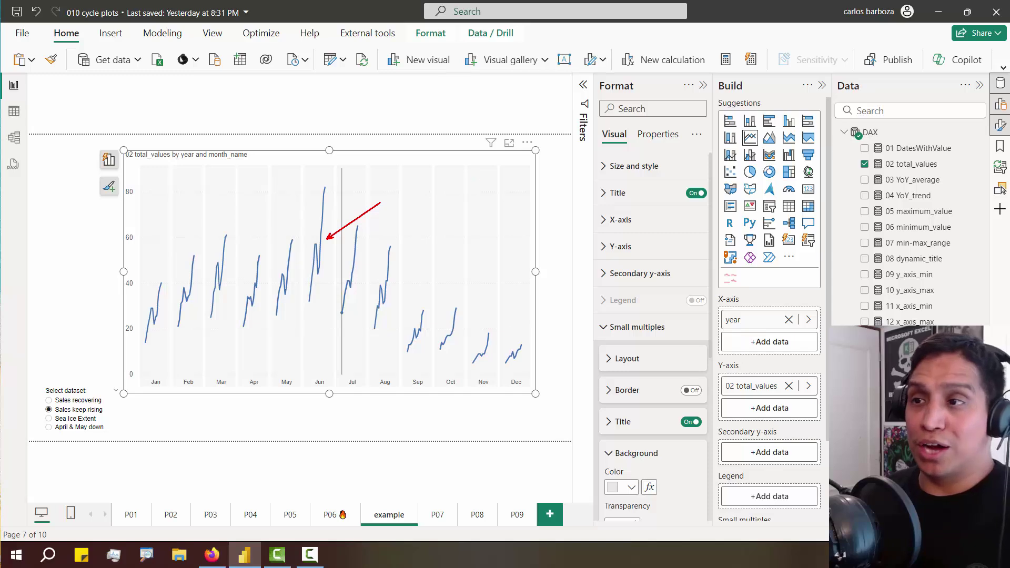
pyautogui.moveTo(388, 388); pyautogui.dragTo(469, 452)
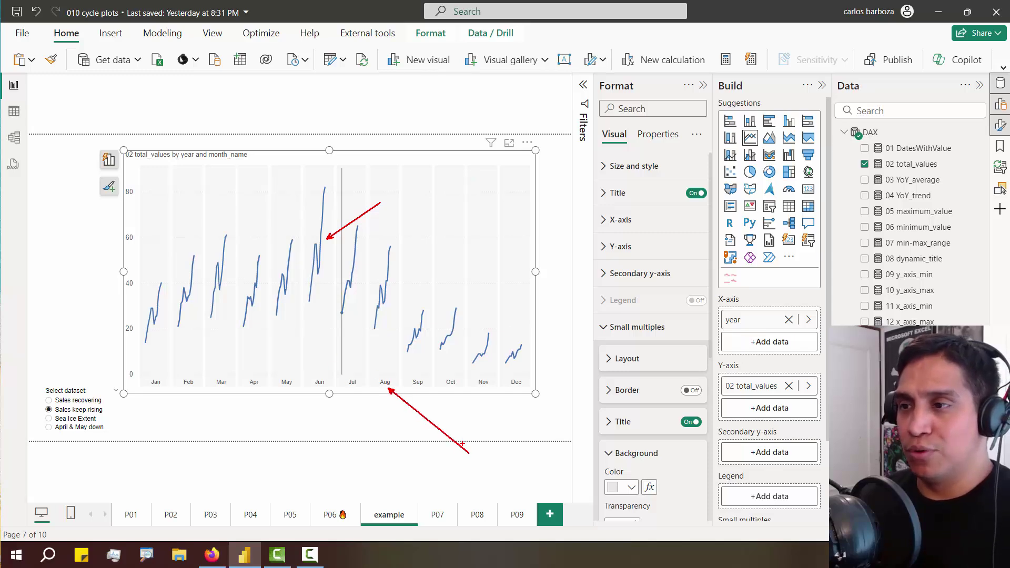
# Set the font size of the small multiples' month titles to 12 and collapse the small multiples settings
pyautogui.click(623, 423)
pyautogui.scroll(-3, 624, 424)
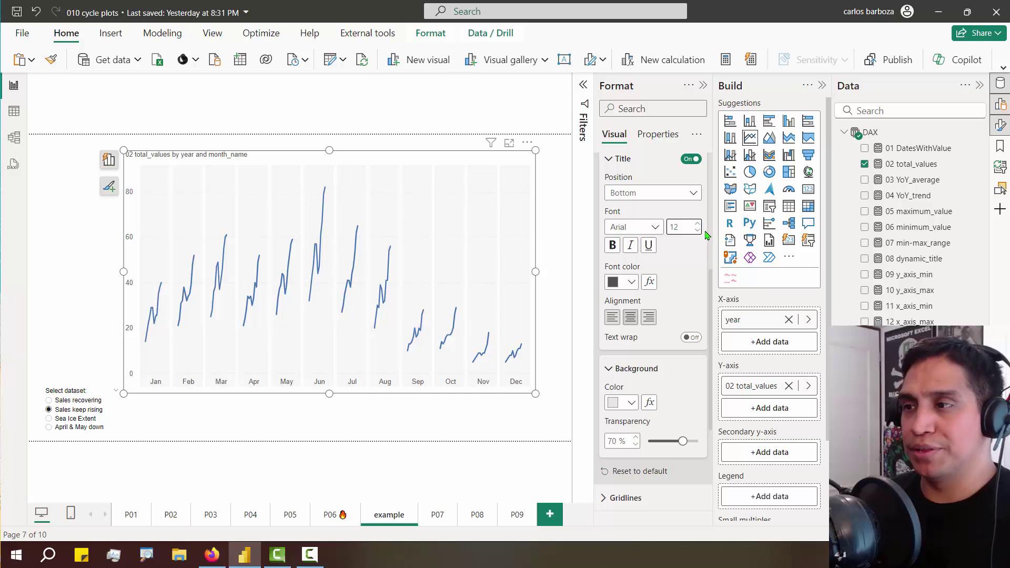
pyautogui.scroll(3, 625, 248)
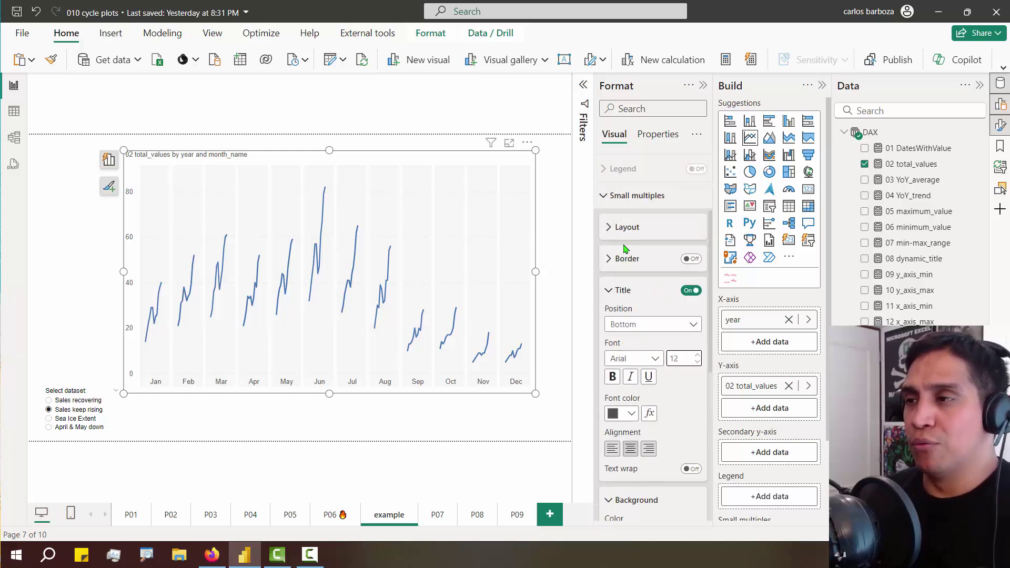
pyautogui.click(612, 290)
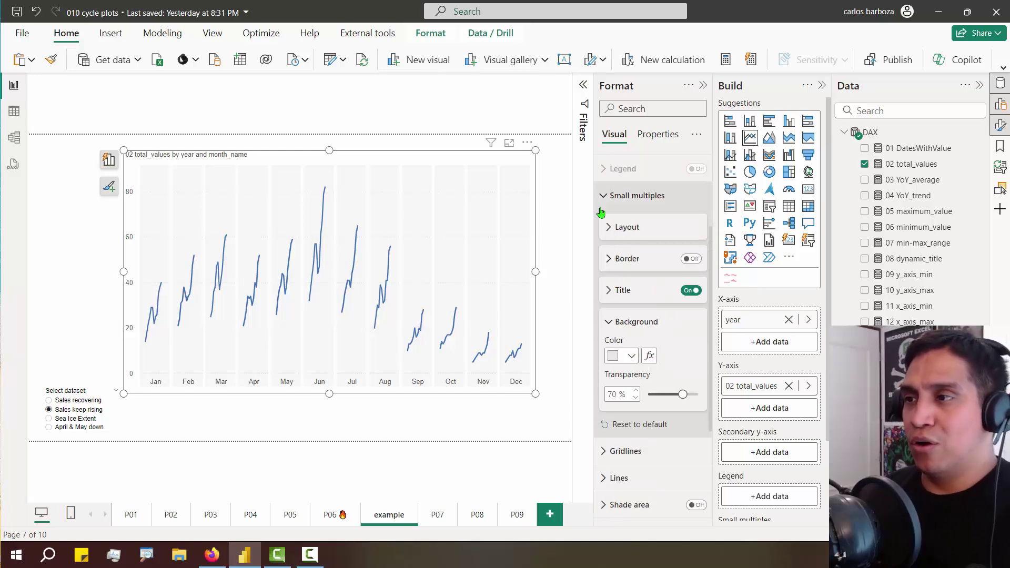
pyautogui.click(601, 210)
pyautogui.moveTo(473, 271)
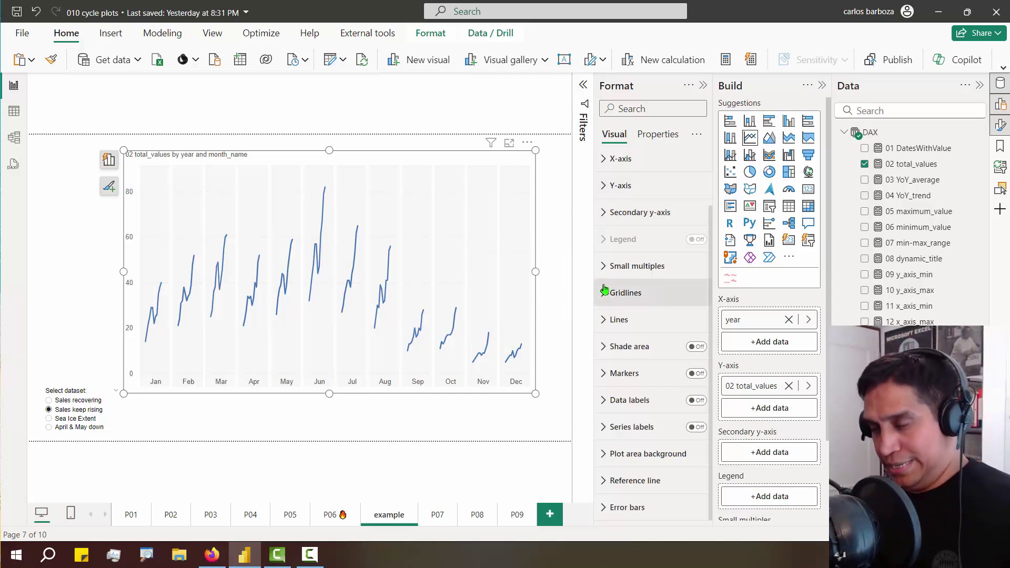
pyautogui.moveTo(465, 311); pyautogui.dragTo(479, 287)
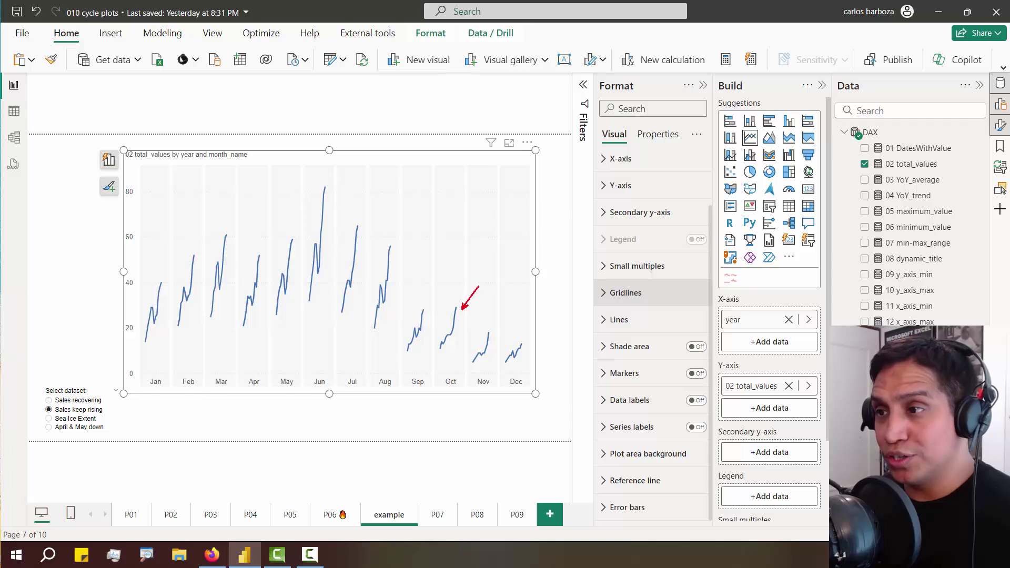
pyautogui.moveTo(430, 309); pyautogui.dragTo(453, 287)
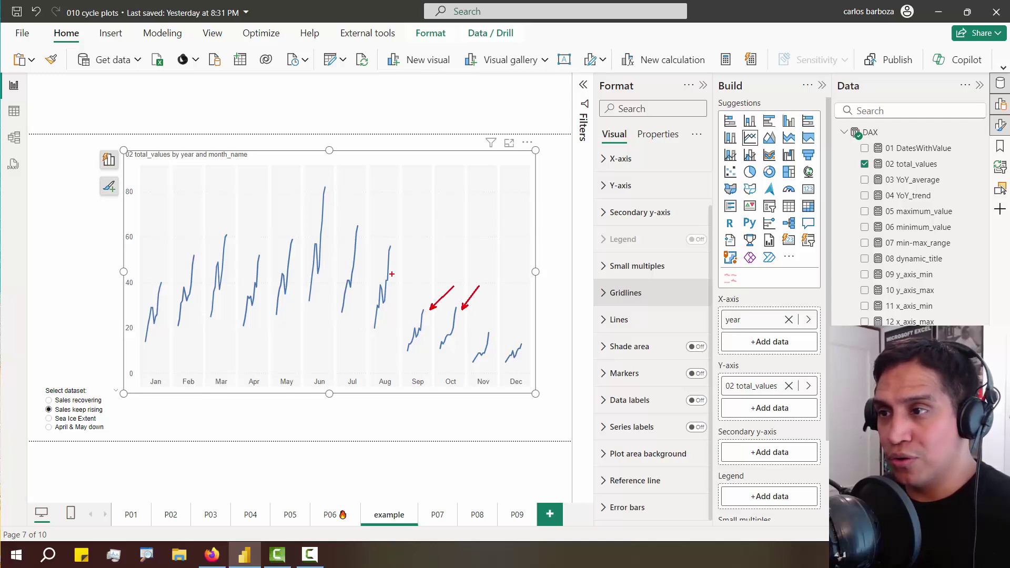
pyautogui.moveTo(397, 254); pyautogui.dragTo(434, 258)
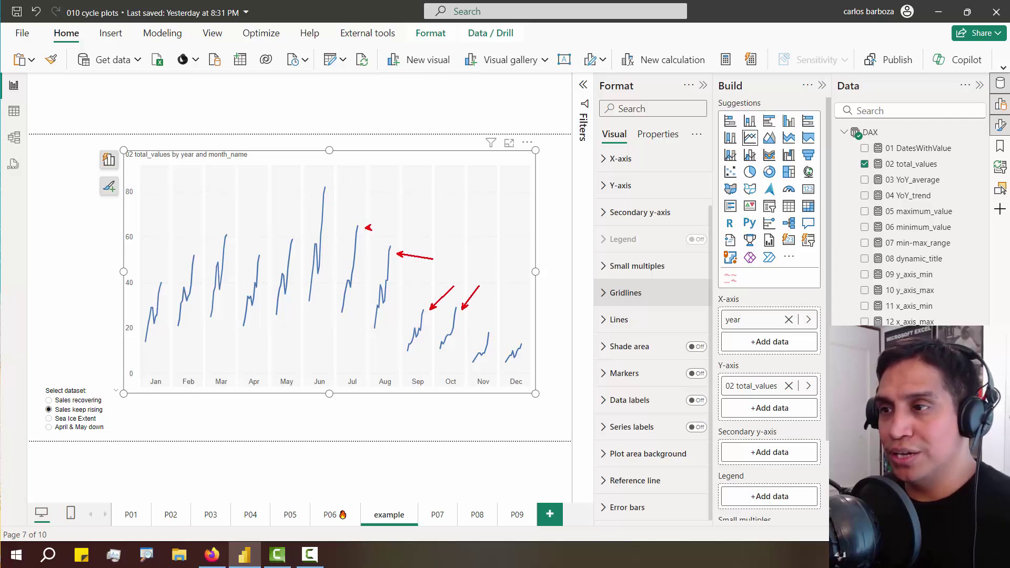
pyautogui.moveTo(332, 184); pyautogui.dragTo(360, 172)
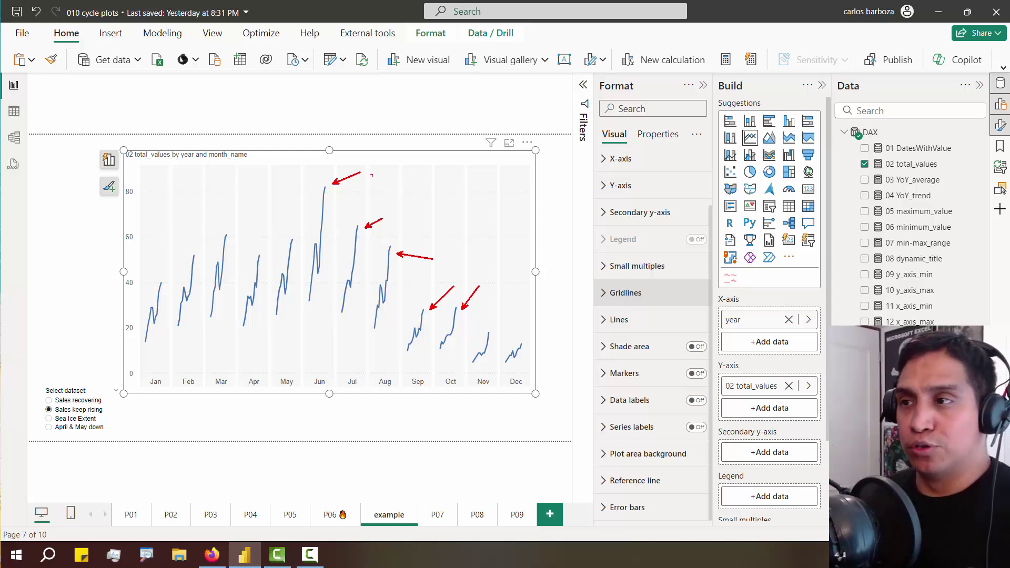
pyautogui.press('Escape')
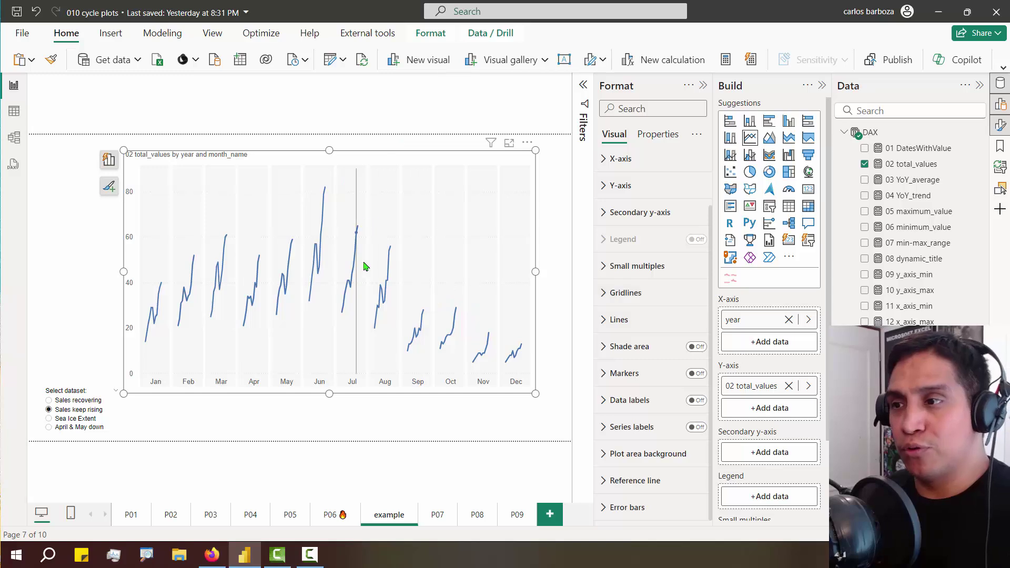
# Open the minimum and maximum range settings of the line chart's X-axis
pyautogui.scroll(2, 617, 223)
pyautogui.click(617, 223)
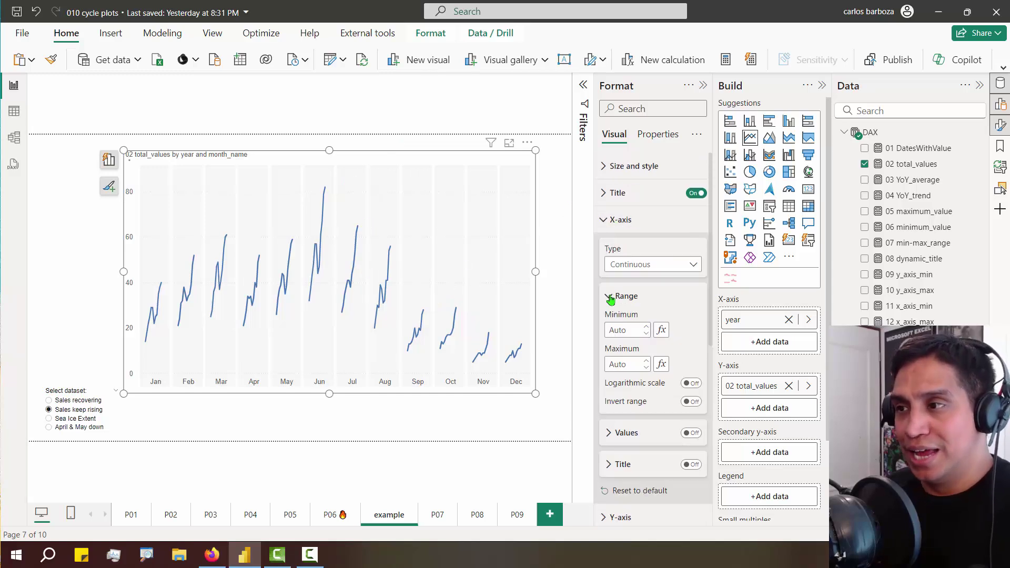
pyautogui.moveTo(602, 307); pyautogui.dragTo(673, 343)
pyautogui.moveTo(595, 335)
pyautogui.mouseDown()
pyautogui.moveTo(604, 351)
pyautogui.moveTo(674, 378)
pyautogui.mouseUp()
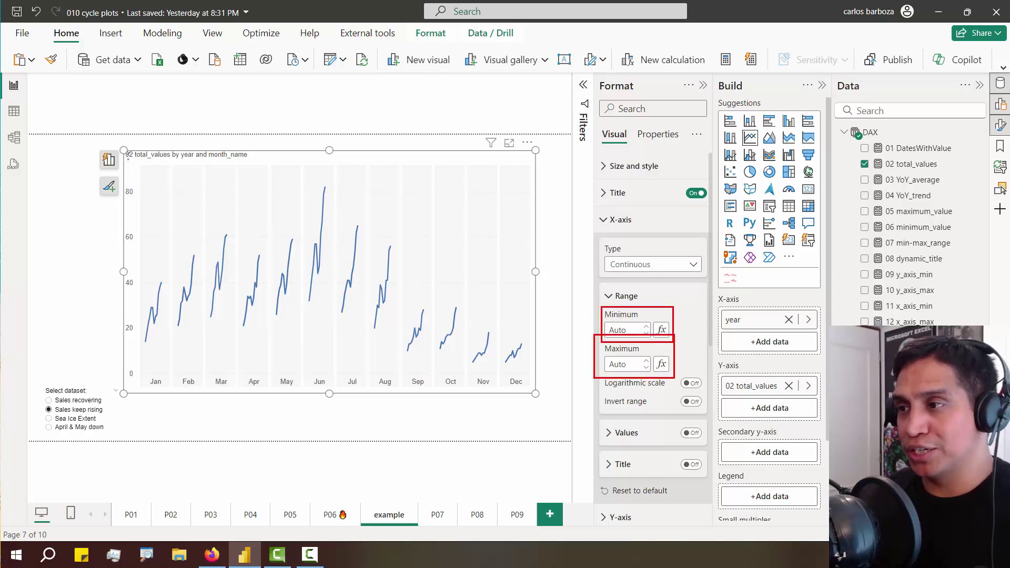
pyautogui.press('Escape')
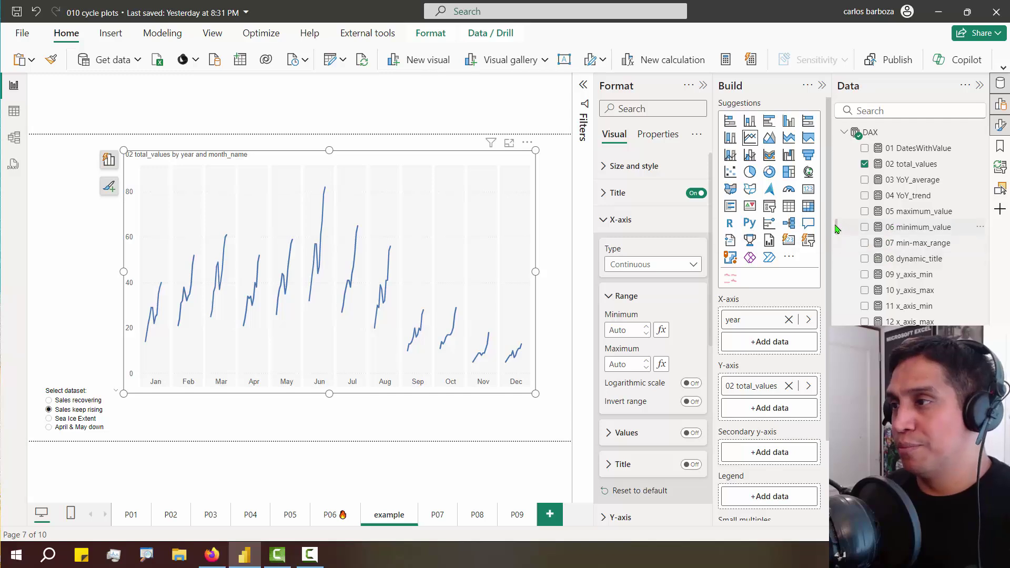
# Widen the list of measures and examine the DAX formula of the 11 x_axis_min measure
pyautogui.moveTo(834, 226); pyautogui.dragTo(795, 225)
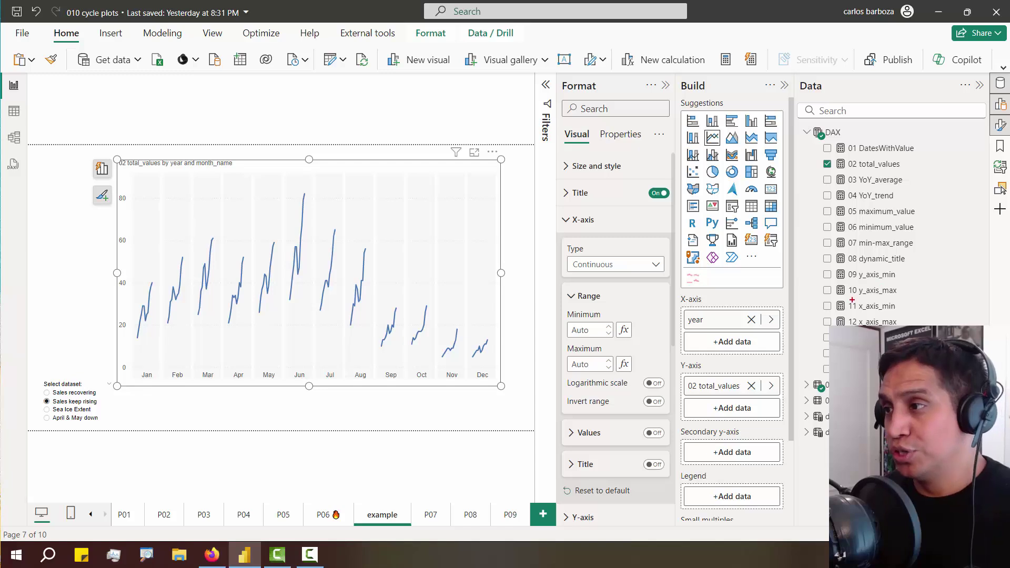
pyautogui.moveTo(816, 293)
pyautogui.mouseDown()
pyautogui.moveTo(868, 332)
pyautogui.moveTo(905, 333)
pyautogui.mouseUp()
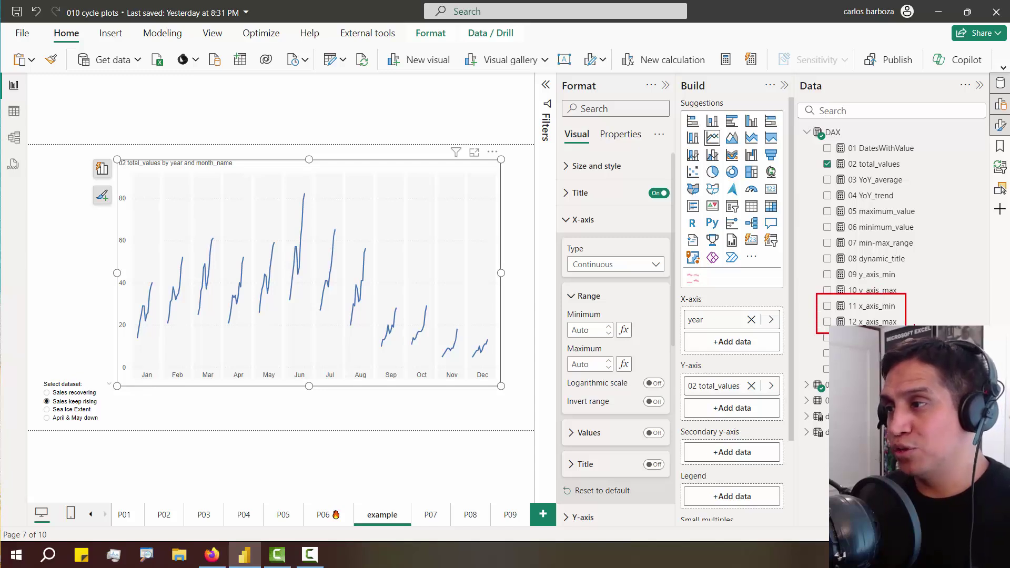
pyautogui.press('Escape')
pyautogui.click(871, 307)
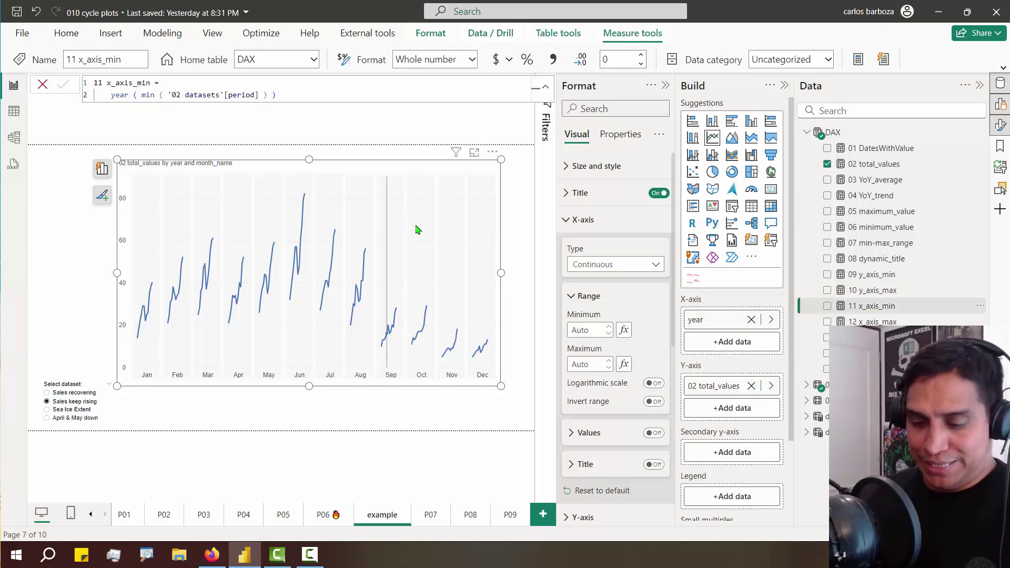
pyautogui.hotkey('ctrl', '2')
pyautogui.moveTo(830, 307); pyautogui.dragTo(255, 105)
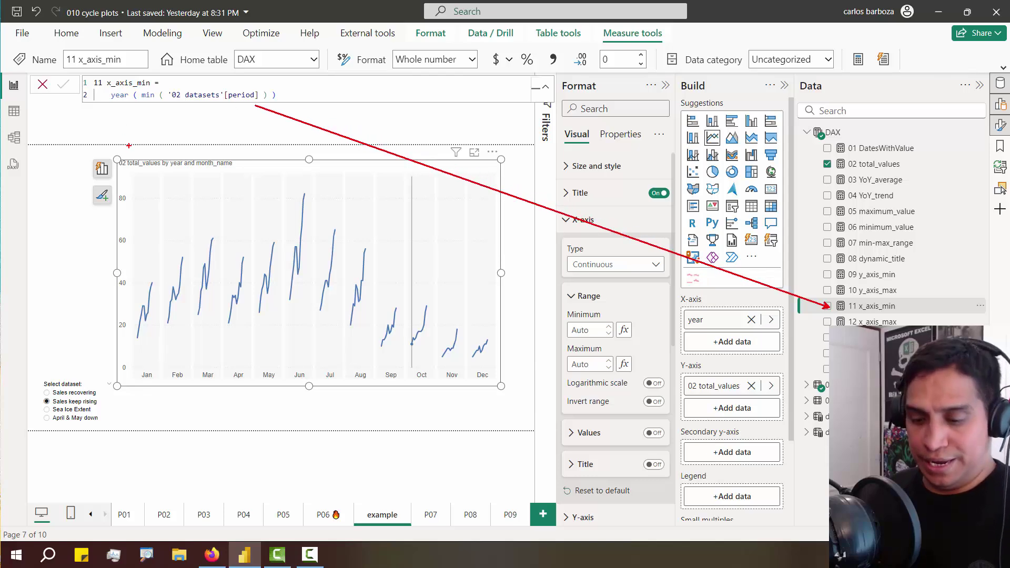
pyautogui.press('Escape')
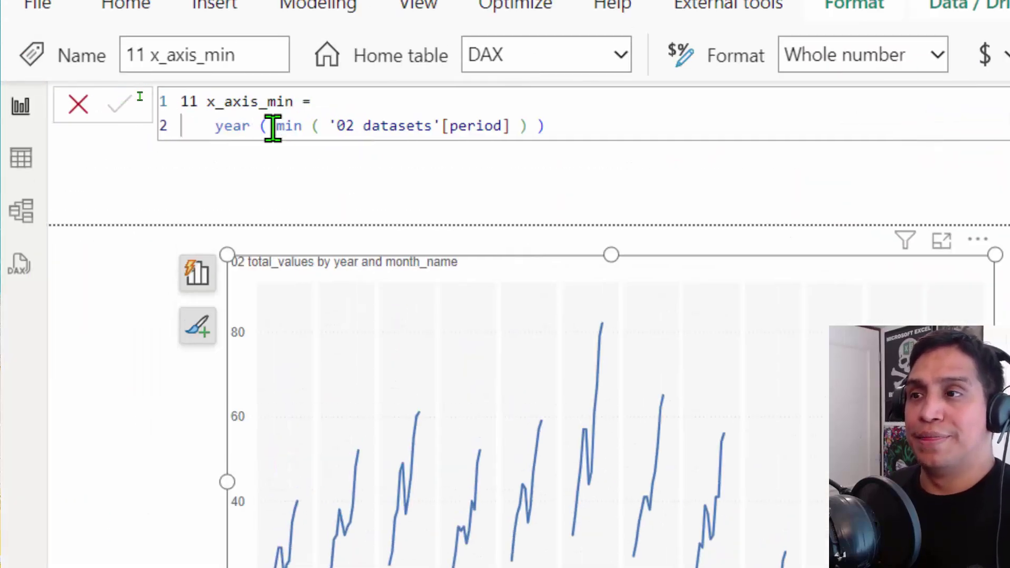
pyautogui.moveTo(273, 128)
pyautogui.mouseDown()
pyautogui.moveTo(535, 127)
pyautogui.moveTo(257, 131)
pyautogui.moveTo(286, 128)
pyautogui.mouseUp()
pyautogui.click(540, 126)
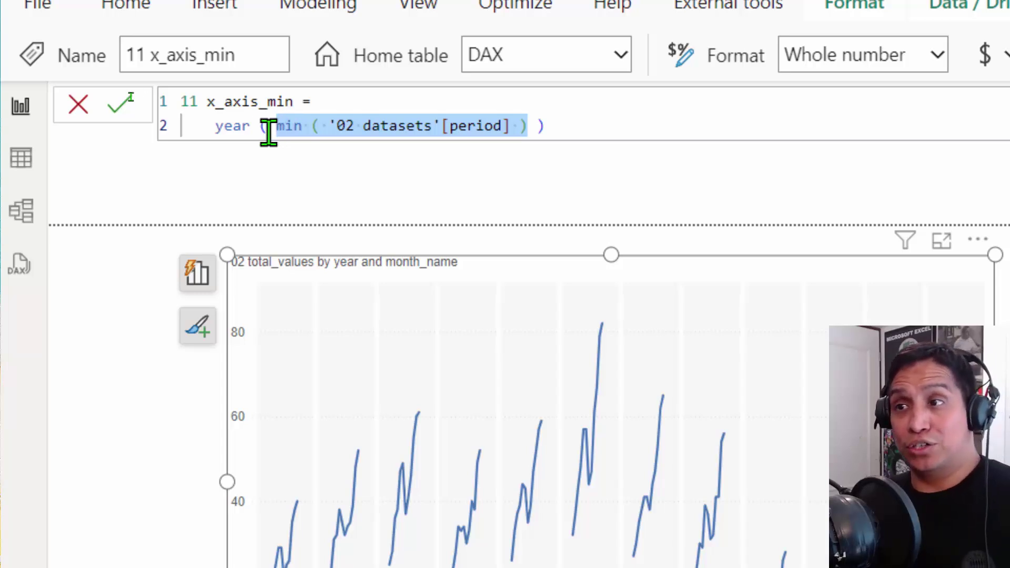
pyautogui.moveTo(216, 129); pyautogui.dragTo(552, 124)
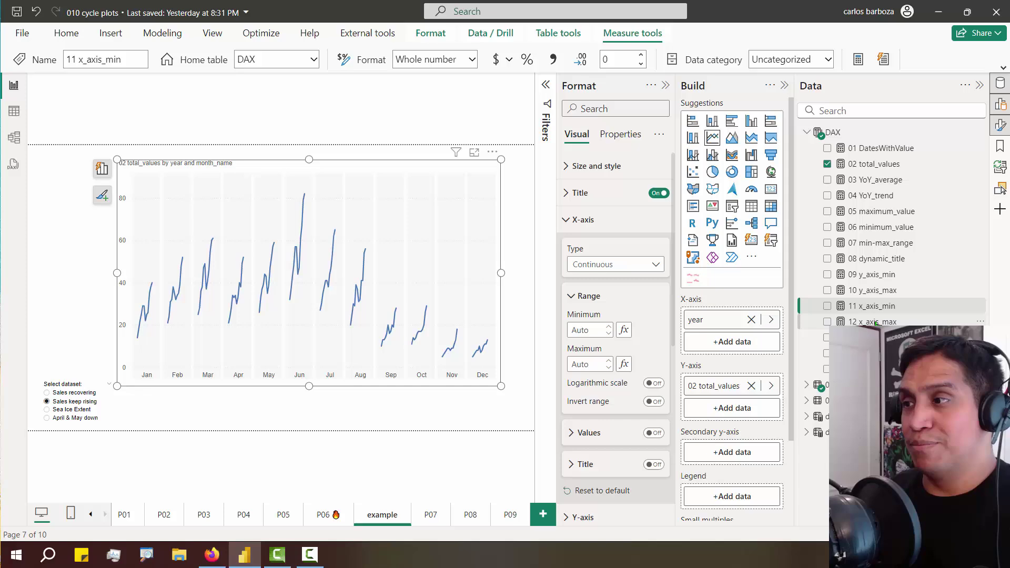
# Examine the DAX formula of the 12 x_axis_max measure, focusing on its max function
pyautogui.click(874, 322)
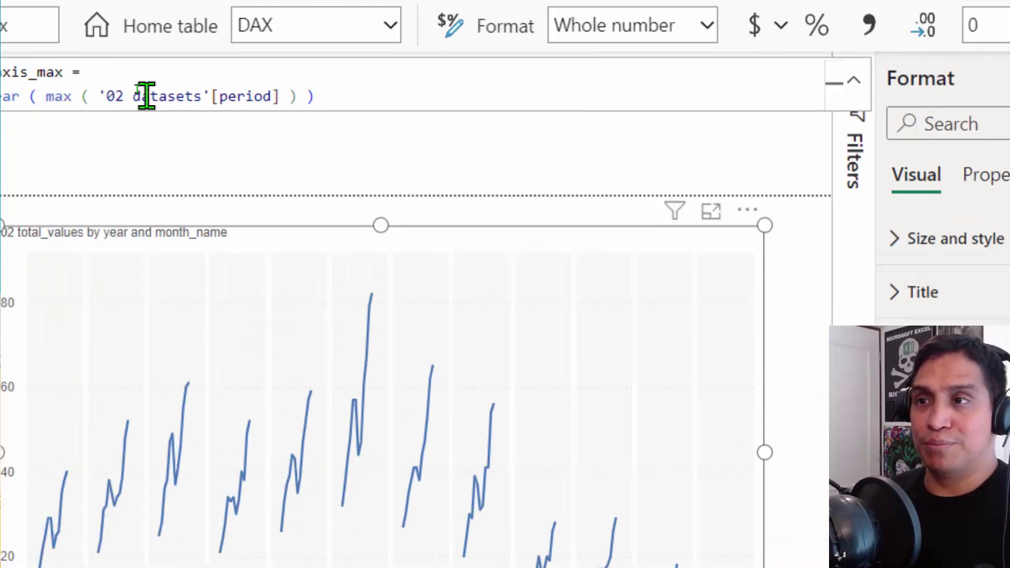
pyautogui.doubleClick(204, 97)
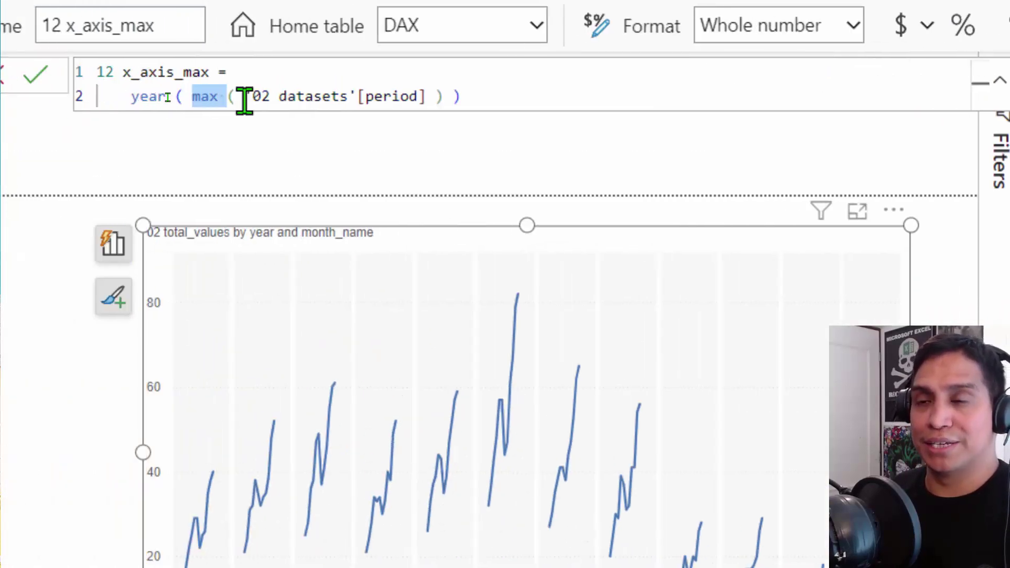
pyautogui.click(249, 121)
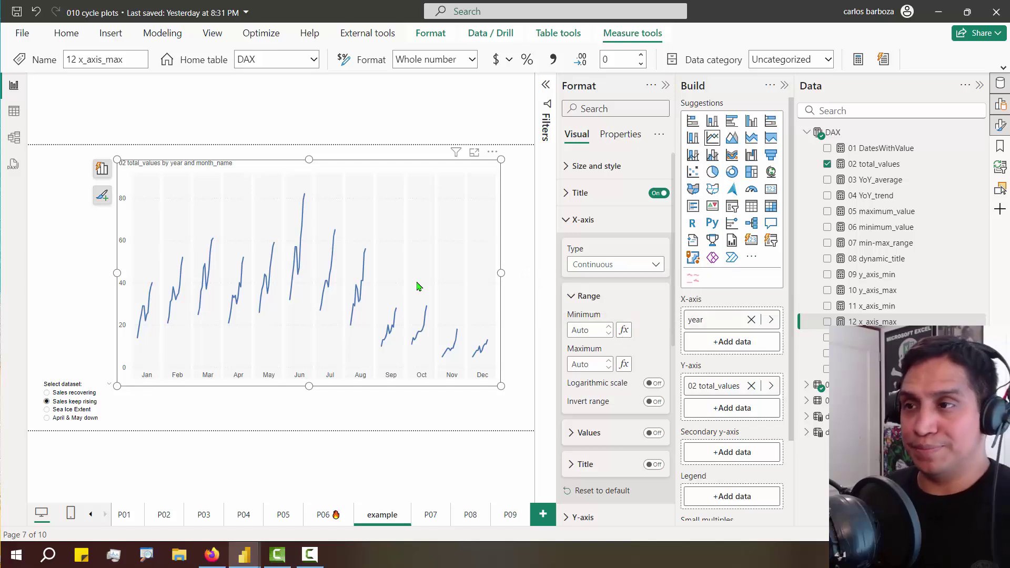
# Base the minimum of the line chart's X-axis range on the field value of the 11 x_axis_min measure
pyautogui.click(282, 194)
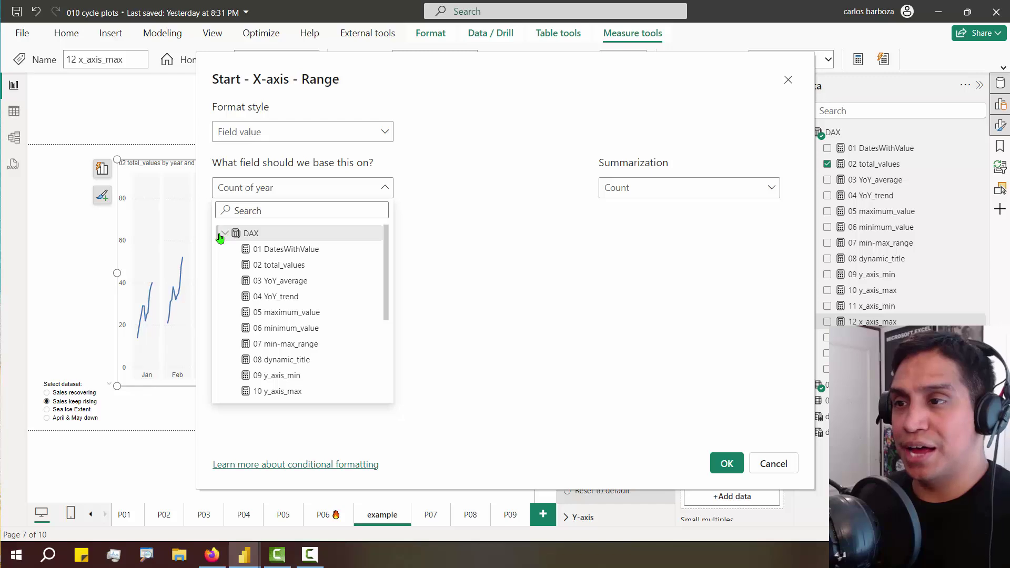
pyautogui.scroll(-3, 289, 313)
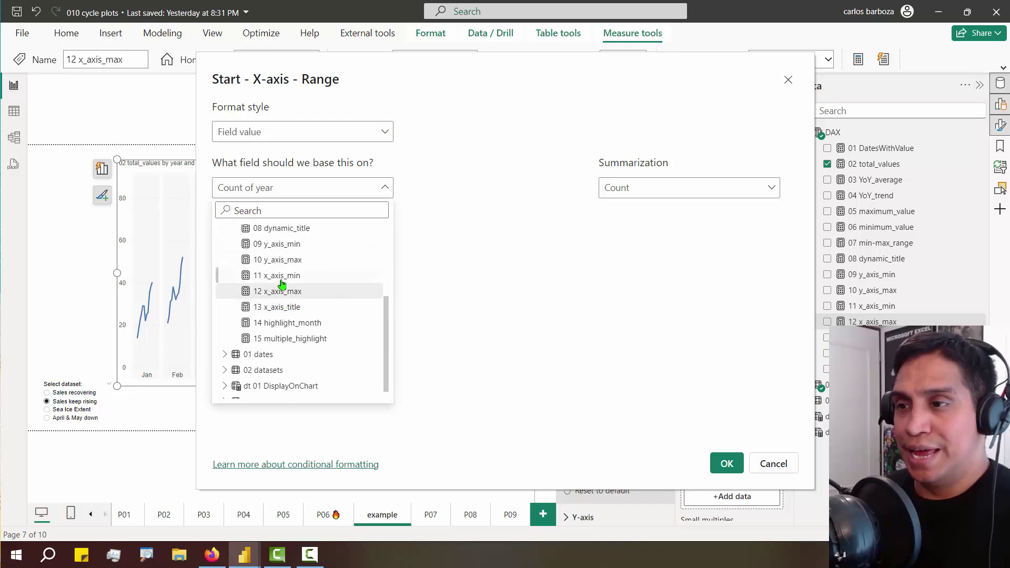
pyautogui.click(283, 283)
pyautogui.click(727, 464)
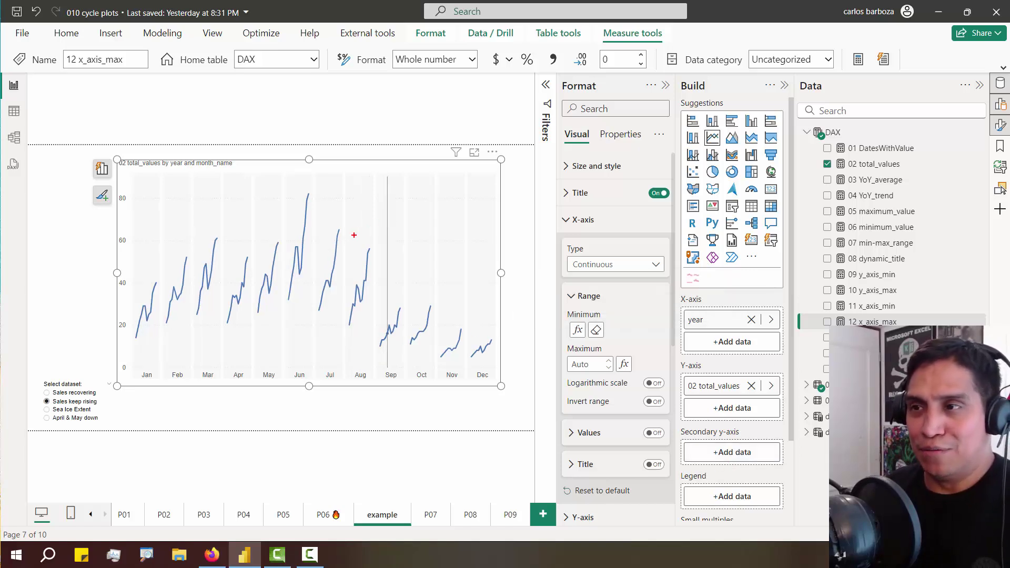
pyautogui.moveTo(383, 246); pyautogui.dragTo(485, 202)
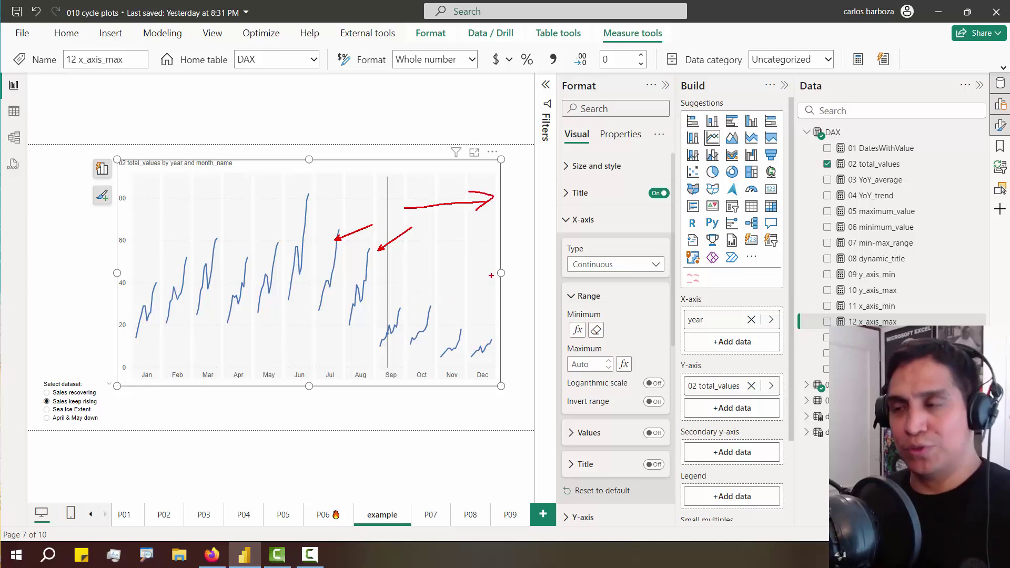
pyautogui.press('Escape')
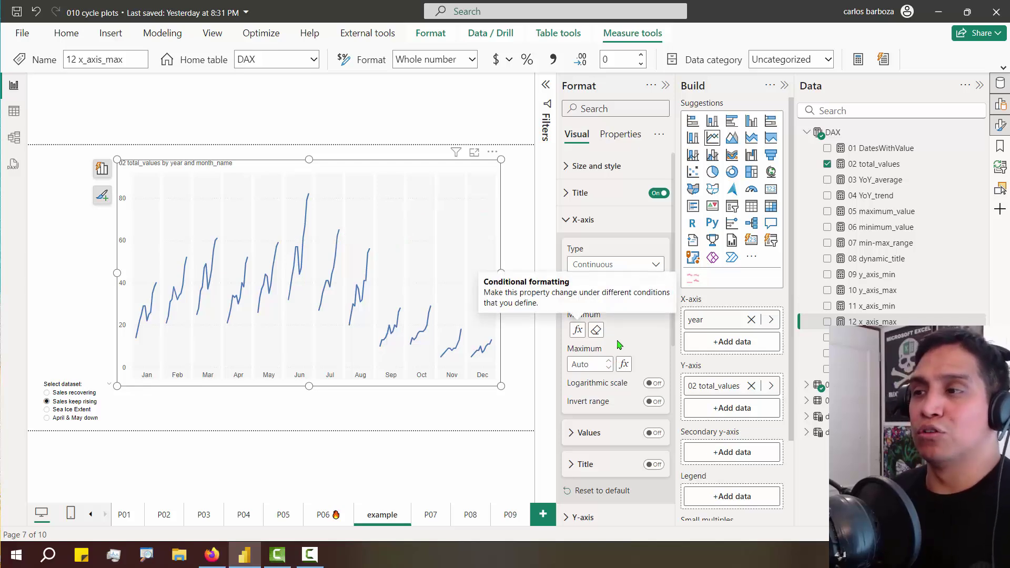
# Base the maximum of the line chart's X-axis range on the field value of the 12 x_axis_max measure
pyautogui.click(624, 364)
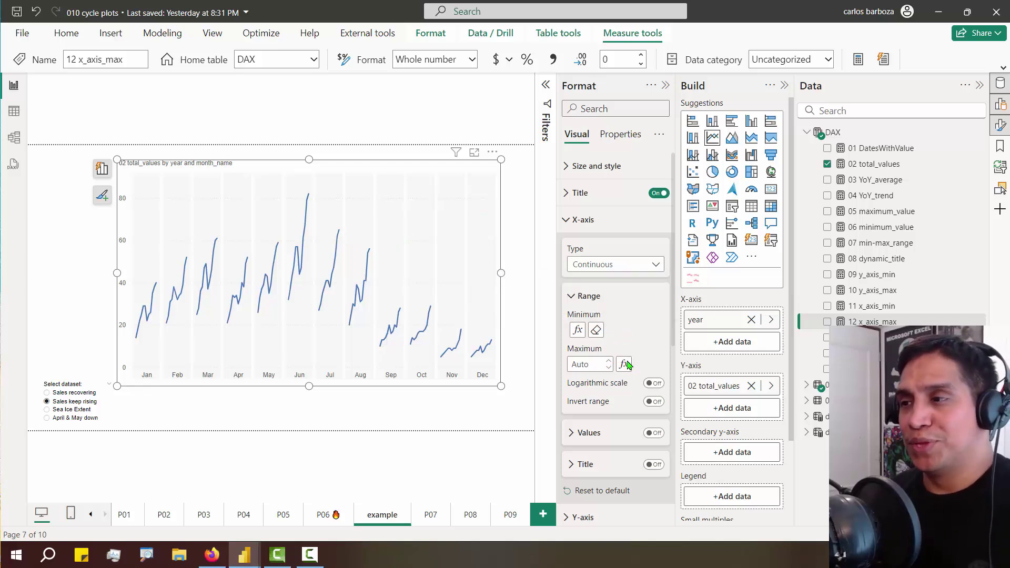
pyautogui.click(368, 189)
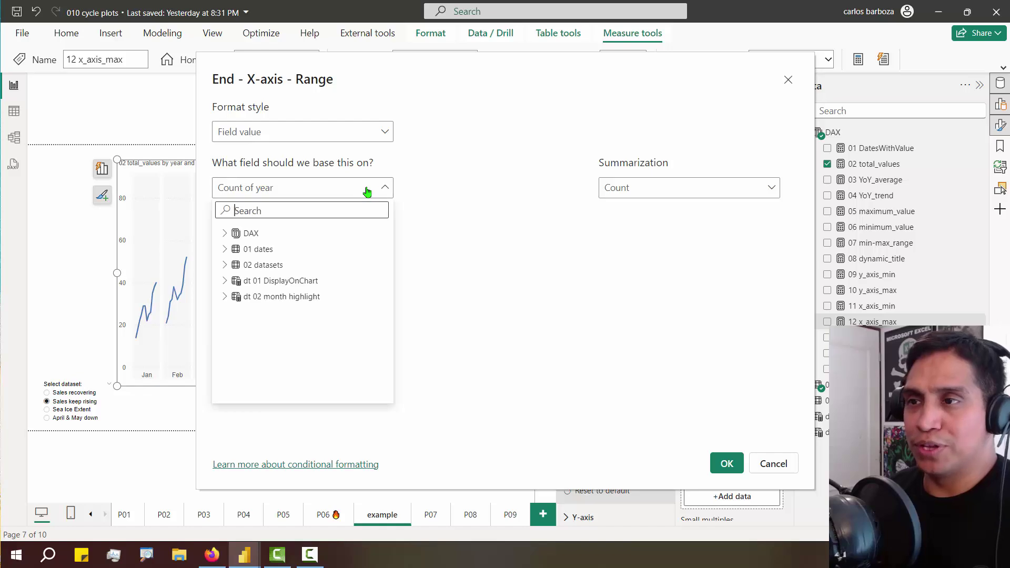
pyautogui.click(227, 234)
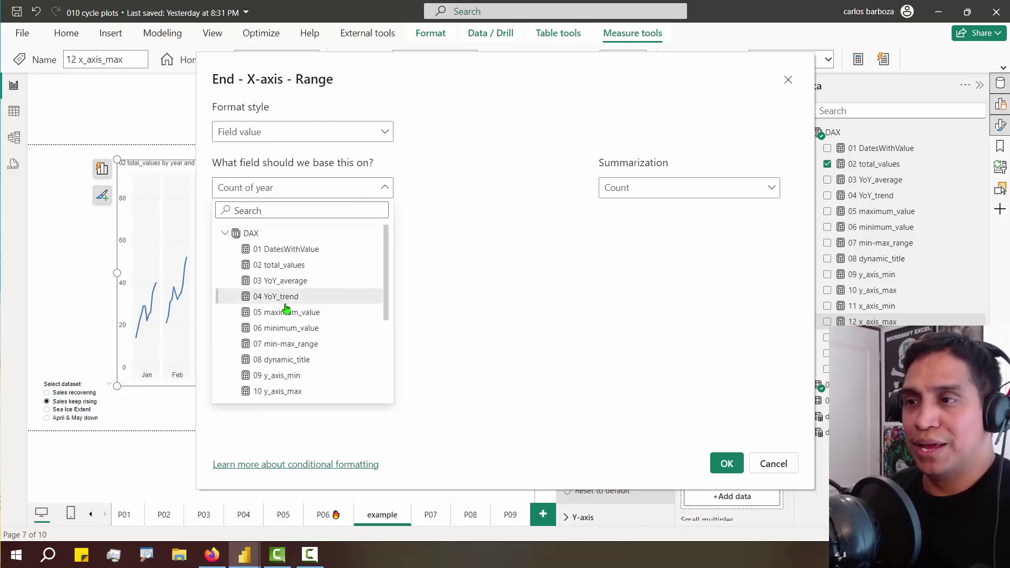
pyautogui.scroll(-3, 271, 294)
pyautogui.click(275, 292)
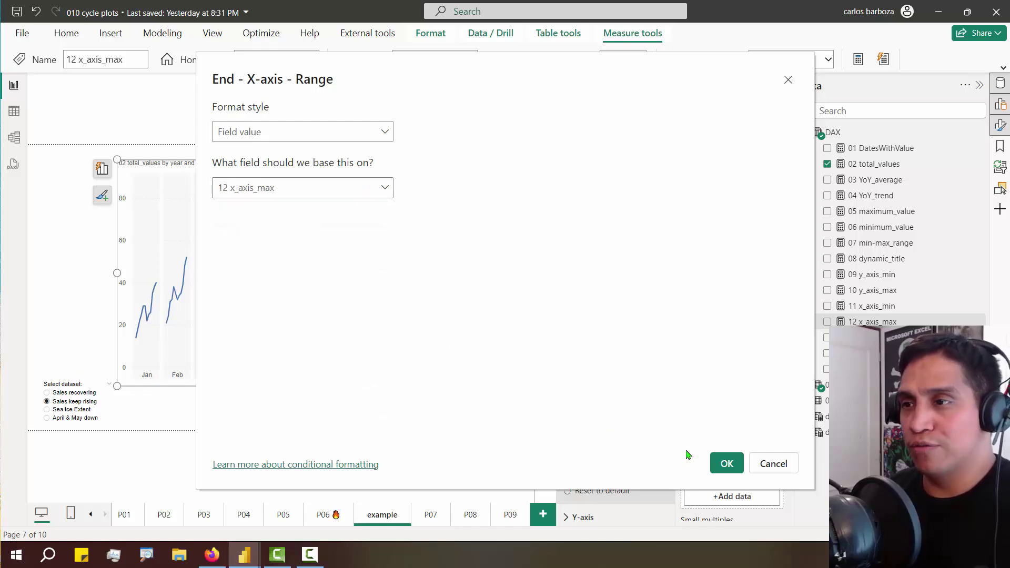
pyautogui.click(726, 464)
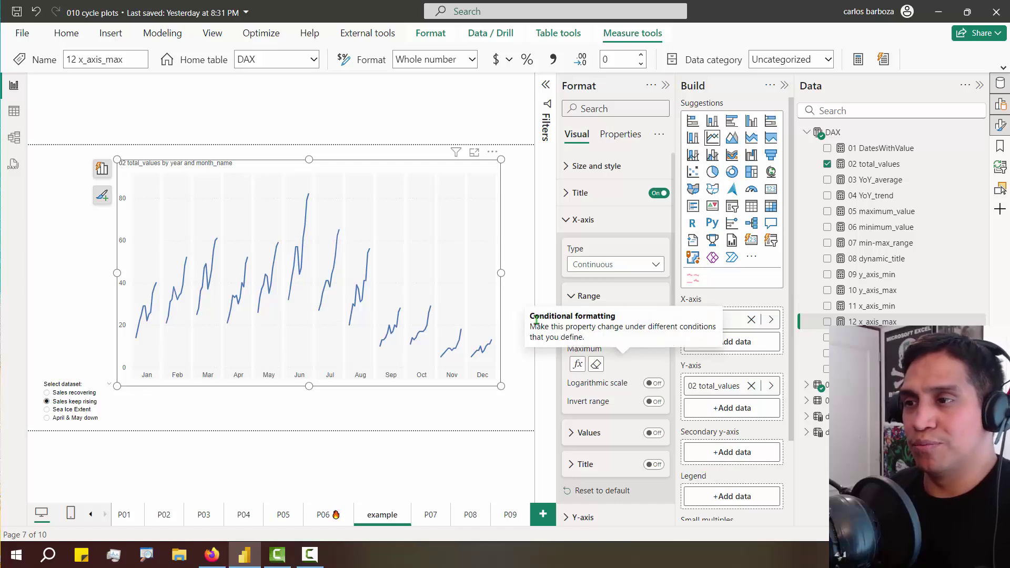
# Switch the dataset slicer to Sales recovering and select the line chart
pyautogui.click(56, 395)
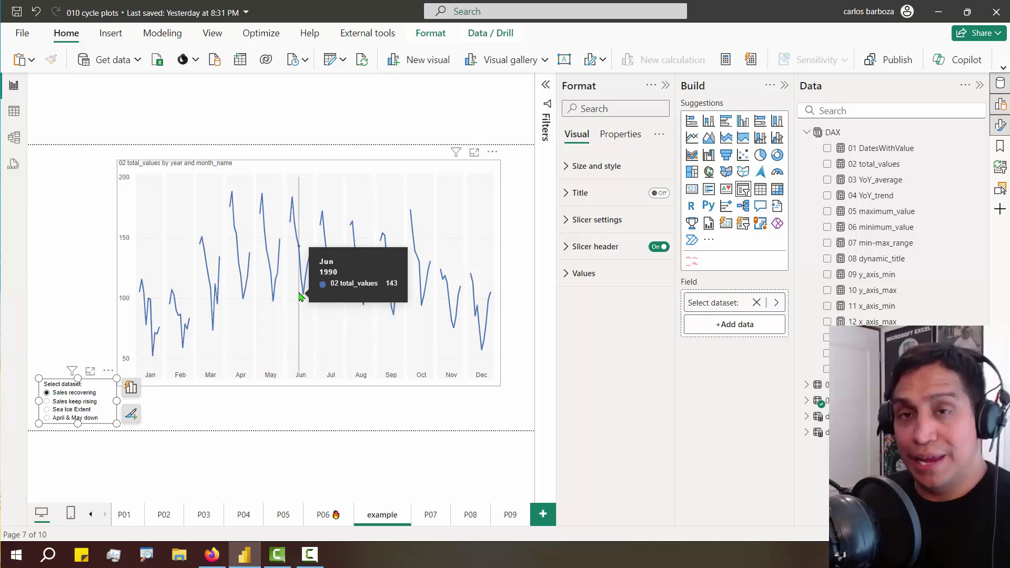
pyautogui.click(406, 166)
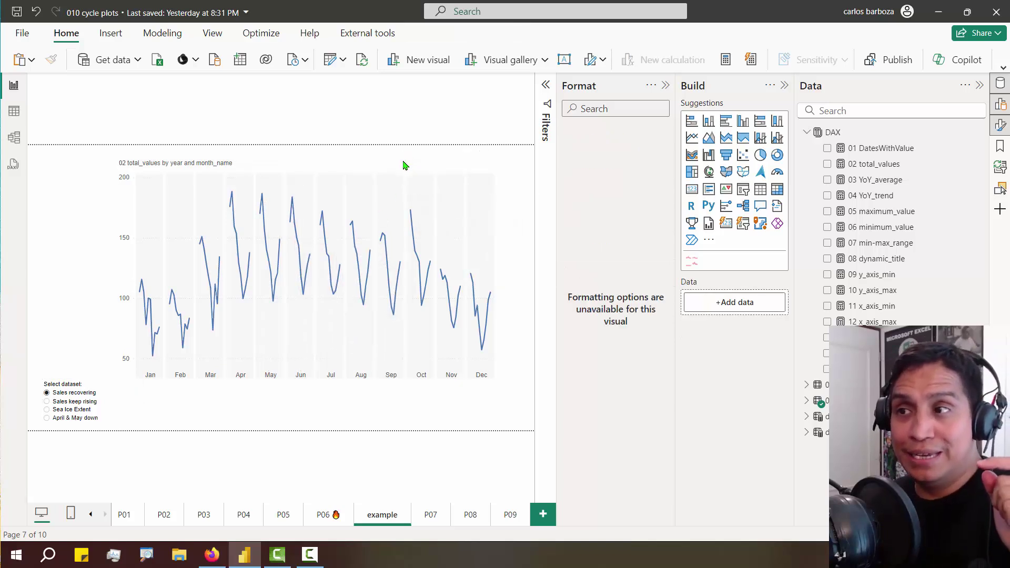
pyautogui.click(405, 166)
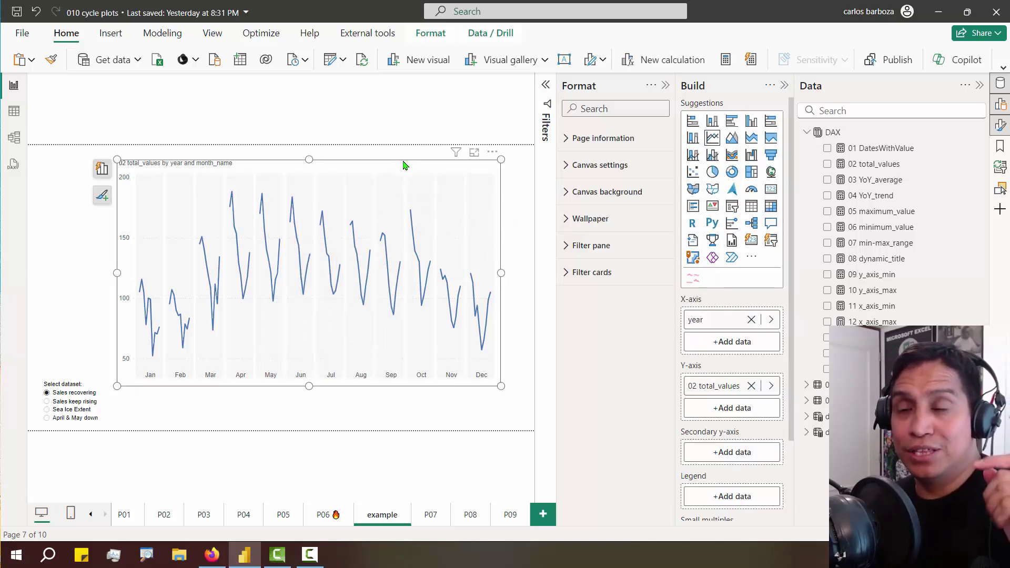
# Switch the dataset slicer to Sales keep rising and select the line chart
pyautogui.click(72, 403)
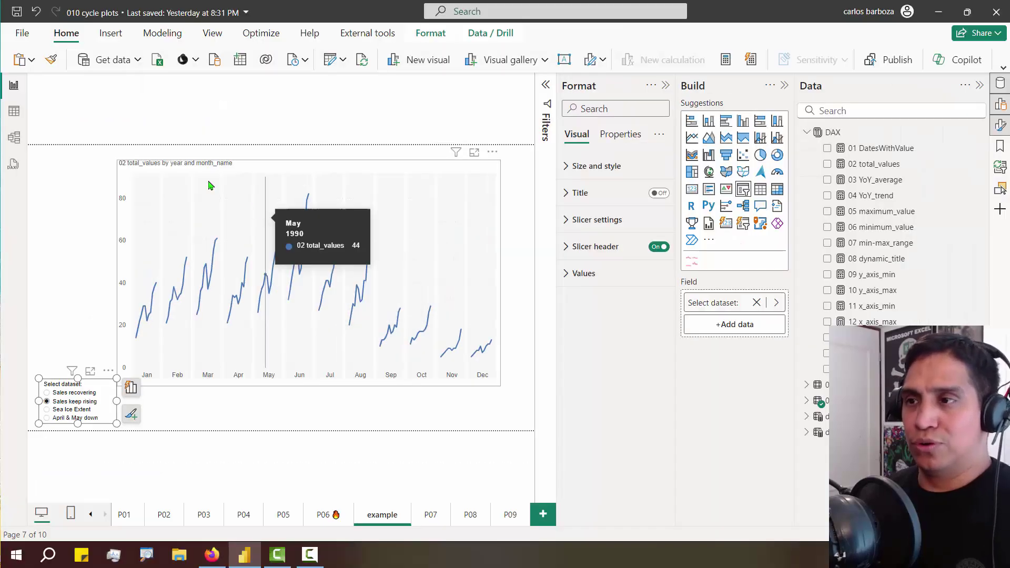
pyautogui.click(293, 158)
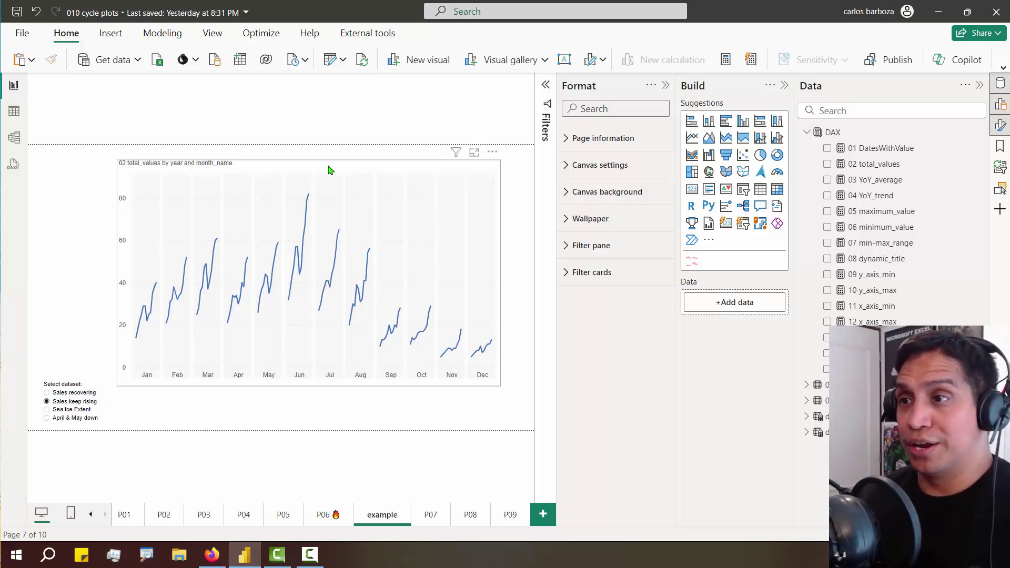
# Open the DAX formula of the 03 YoY_average measure and look over the whole expression
pyautogui.click(884, 180)
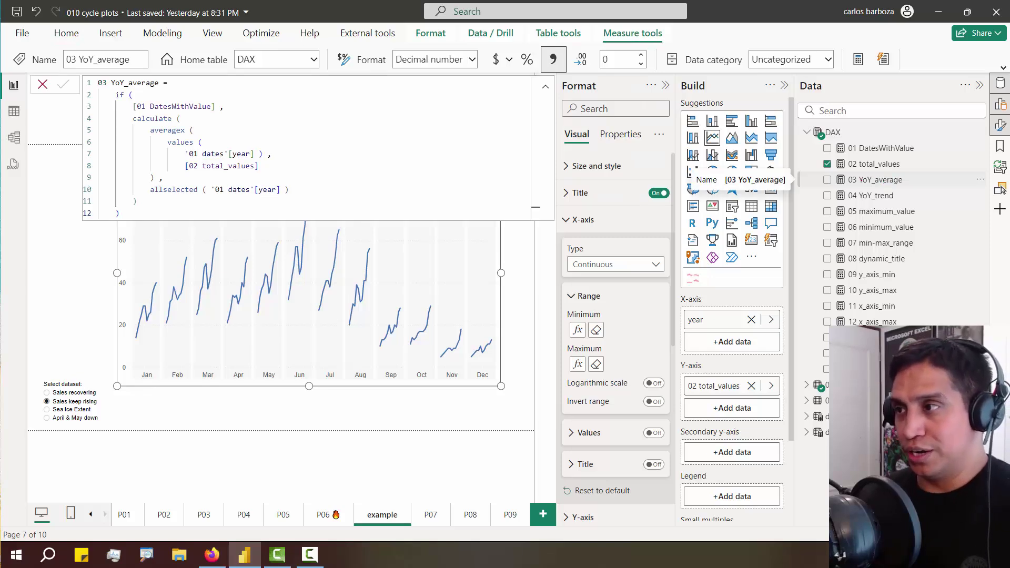
pyautogui.moveTo(835, 181)
pyautogui.mouseDown()
pyautogui.moveTo(474, 138)
pyautogui.moveTo(268, 129)
pyautogui.mouseUp()
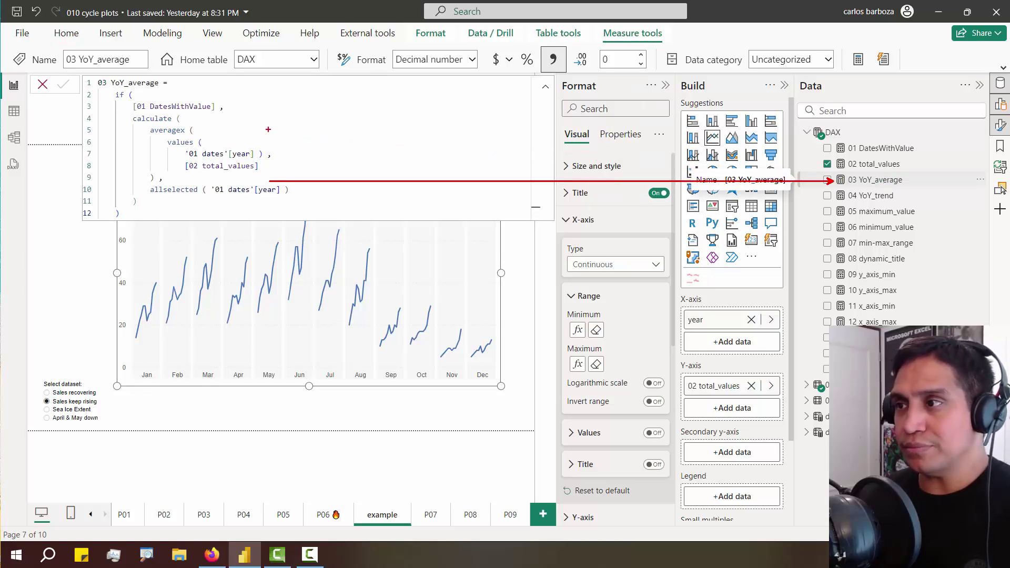
pyautogui.hotkey('ctrl', 'z')
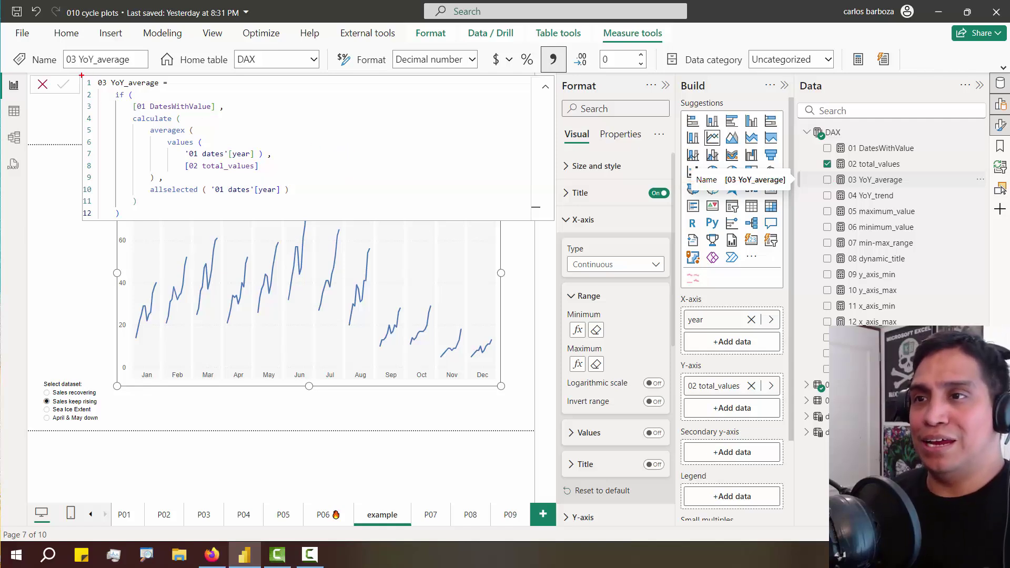
pyautogui.moveTo(80, 75)
pyautogui.mouseDown()
pyautogui.moveTo(241, 218)
pyautogui.moveTo(294, 227)
pyautogui.mouseUp()
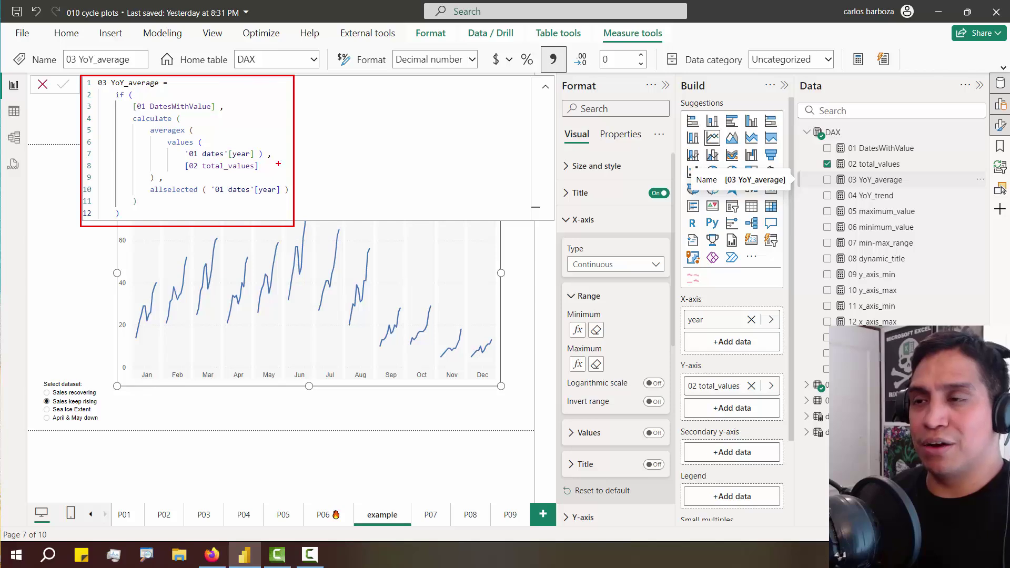
pyautogui.moveTo(291, 138)
pyautogui.mouseDown()
pyautogui.moveTo(616, 263)
pyautogui.moveTo(814, 211)
pyautogui.moveTo(816, 232)
pyautogui.mouseUp()
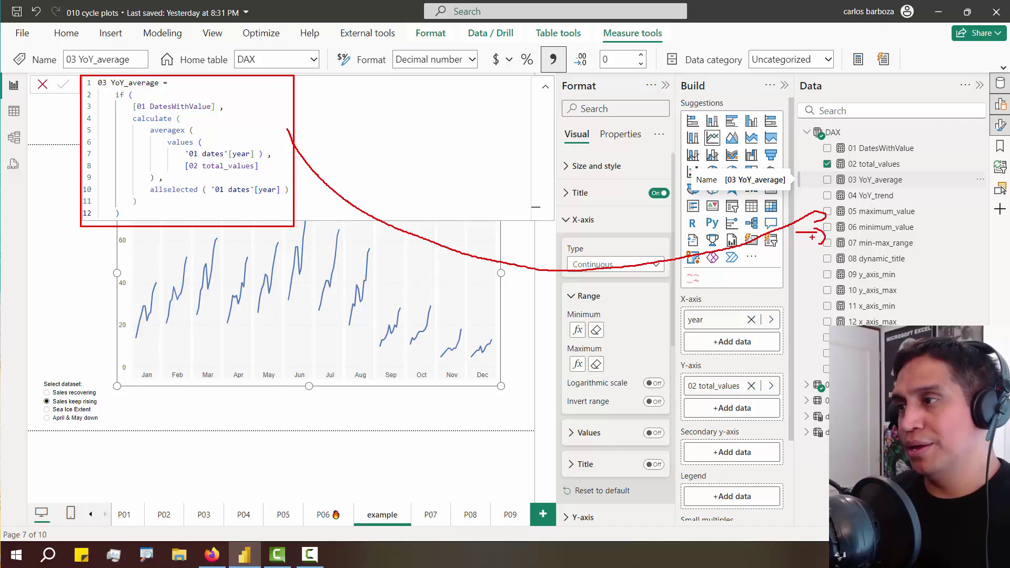
pyautogui.press('Escape')
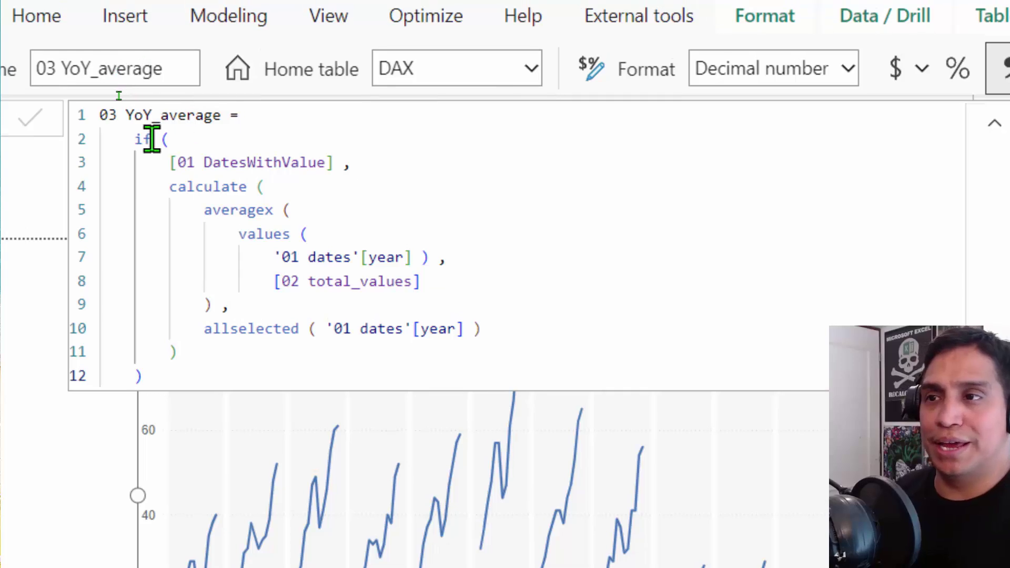
# Examine the if condition, the calculate block and the averagex over year values in the 03 YoY_average formula, and close it
pyautogui.moveTo(134, 140); pyautogui.dragTo(343, 163)
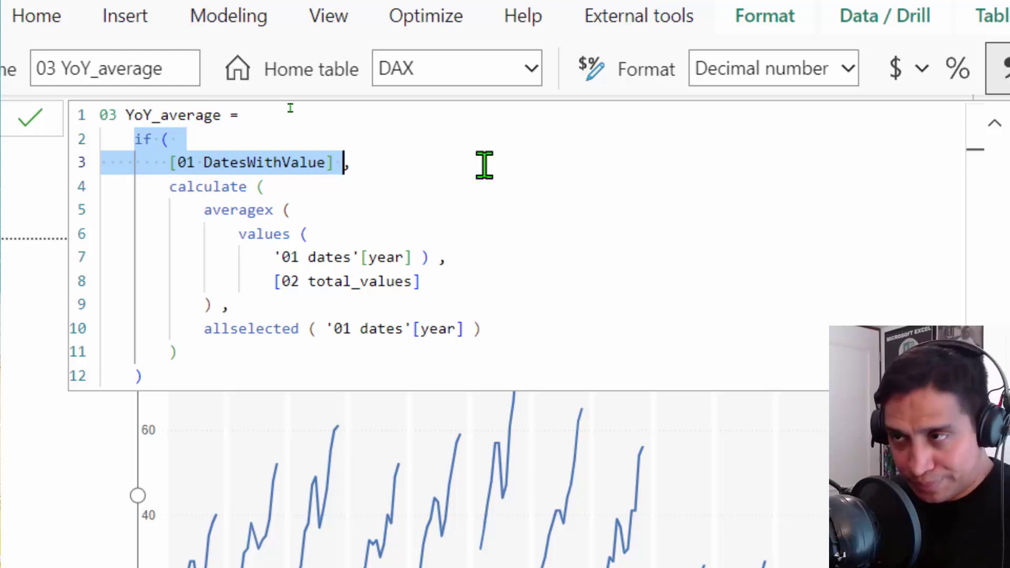
pyautogui.doubleClick(181, 188)
pyautogui.moveTo(180, 187); pyautogui.dragTo(316, 361)
pyautogui.click(316, 363)
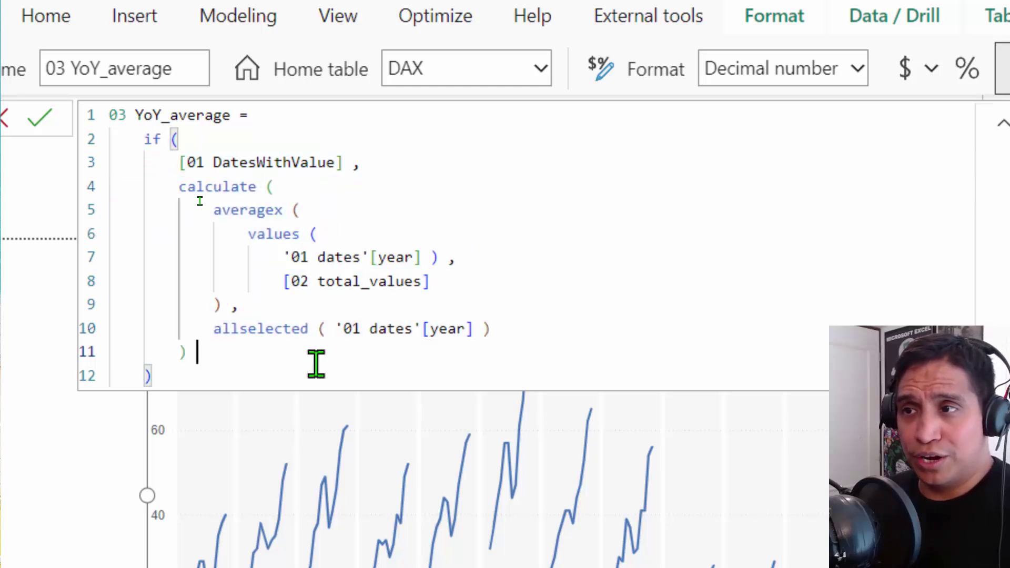
pyautogui.moveTo(210, 208); pyautogui.dragTo(230, 299)
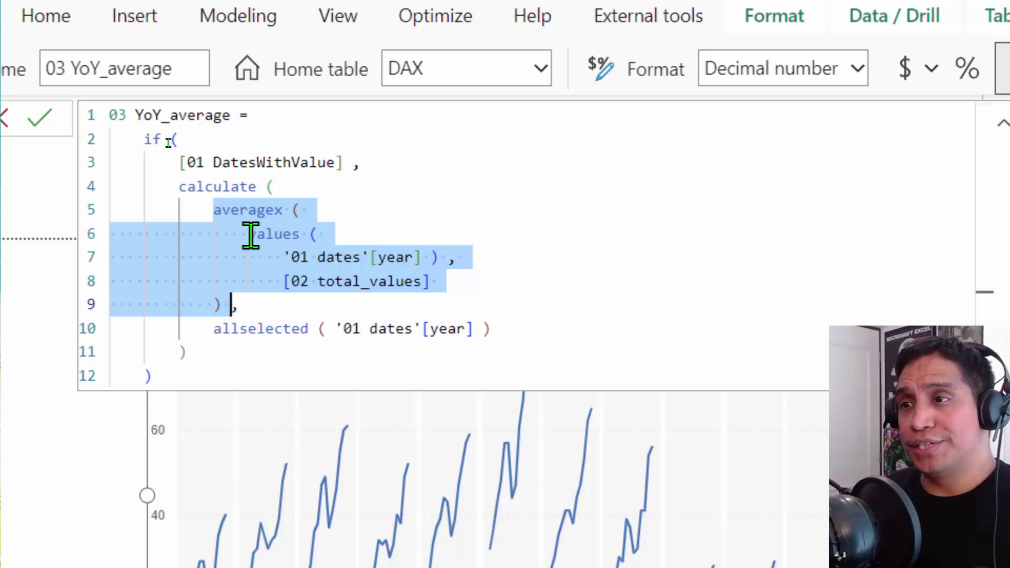
pyautogui.click(458, 259)
pyautogui.hotkey('shift', 'Up')
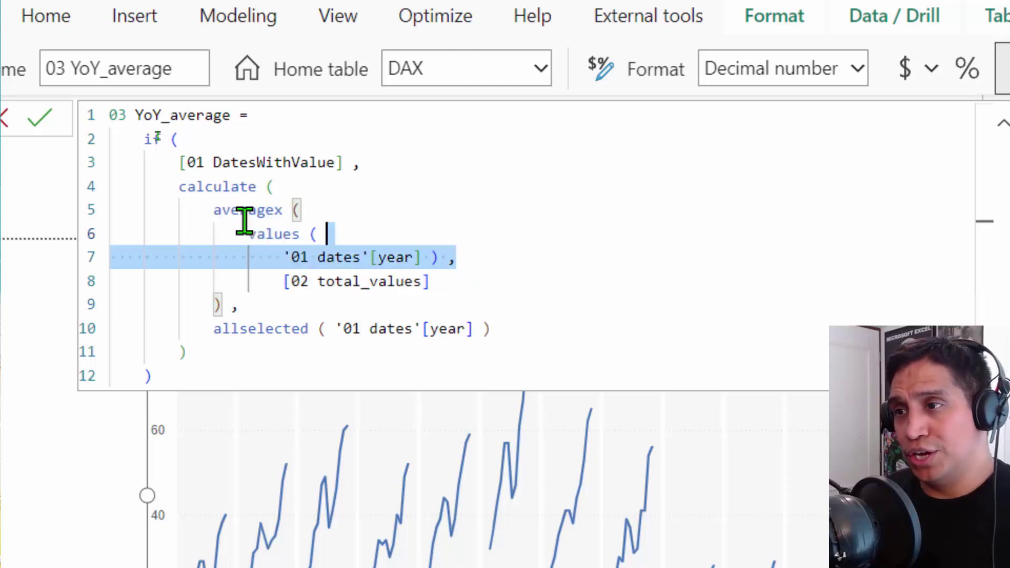
pyautogui.keyDown('shift'); pyautogui.click(244, 232); pyautogui.keyUp('shift')
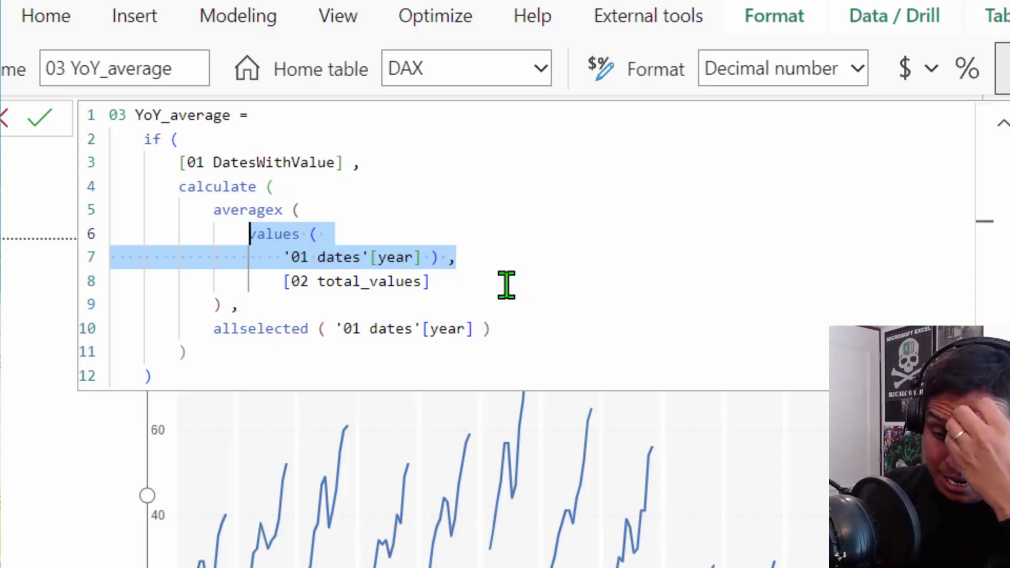
pyautogui.press('Escape')
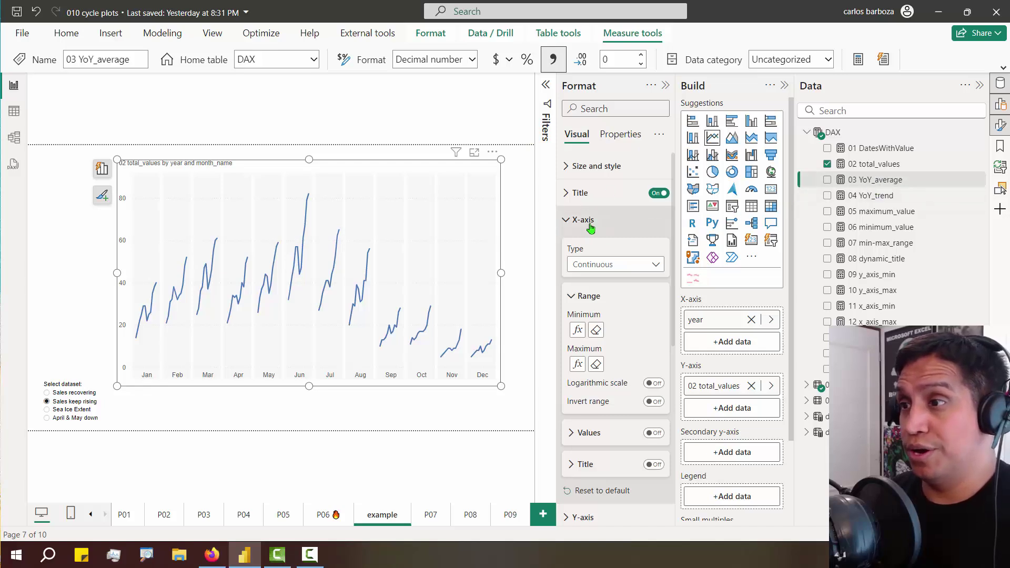
# Add the 03 YoY_average measure to the line chart's Y-axis and point out the monthly average lines
pyautogui.moveTo(862, 191); pyautogui.dragTo(734, 411)
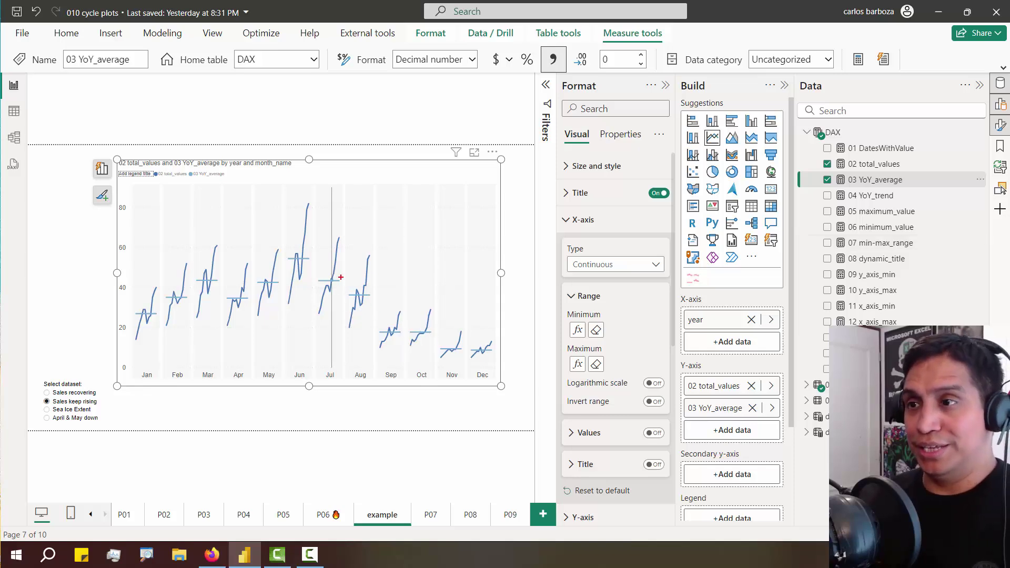
pyautogui.moveTo(405, 331); pyautogui.dragTo(431, 294)
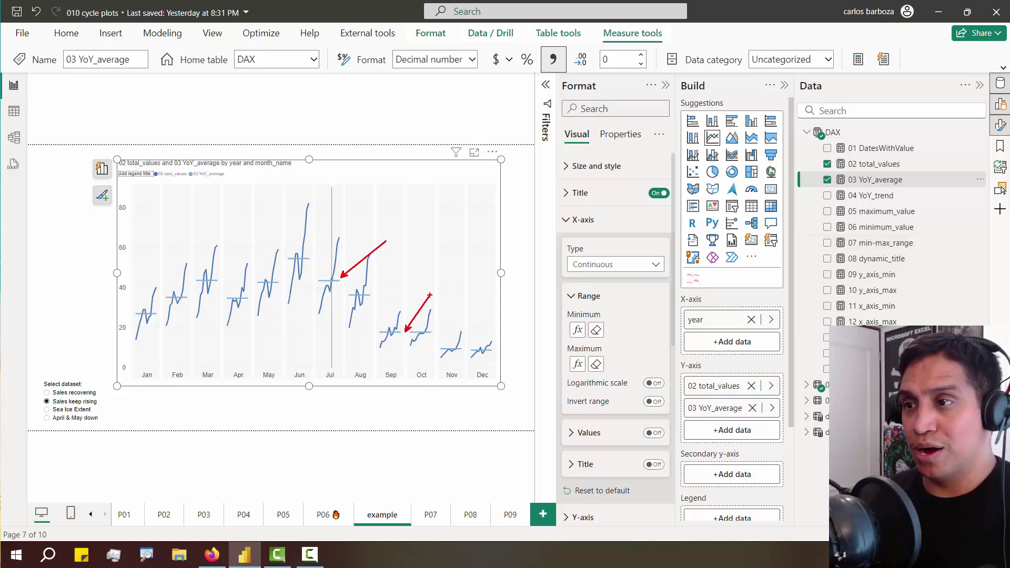
pyautogui.moveTo(446, 347); pyautogui.dragTo(460, 310)
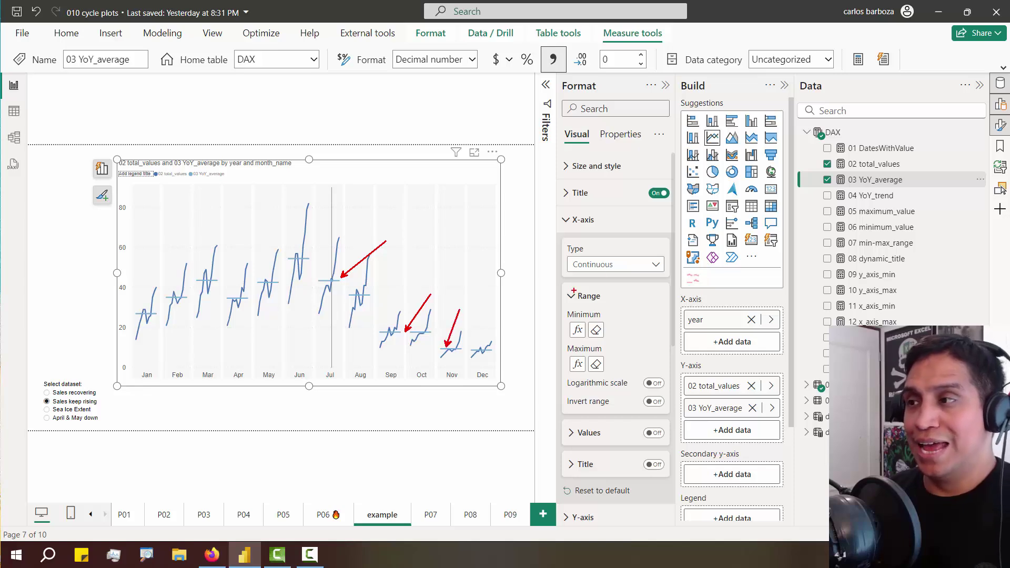
pyautogui.press('Escape')
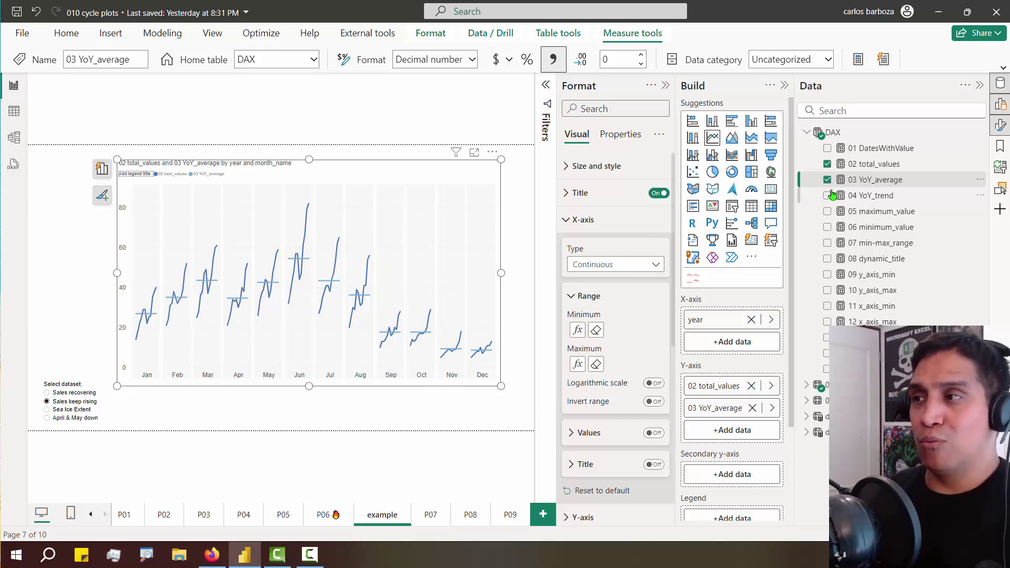
# View the 04 YoY_trend formula and the Acknowledgements on page P09, and return to the line chart on the example page
pyautogui.click(863, 196)
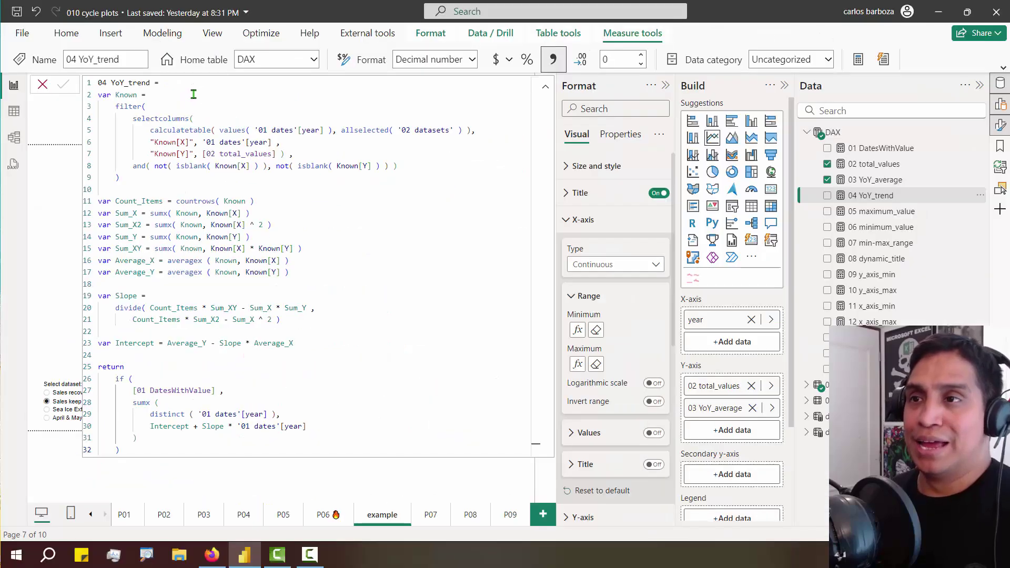
pyautogui.click(351, 305)
pyautogui.click(511, 515)
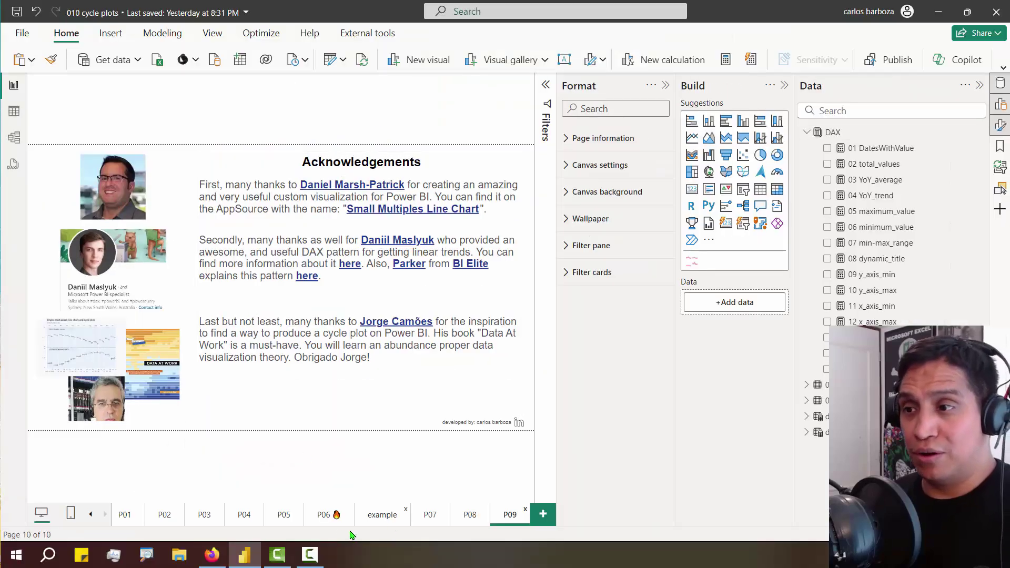
pyautogui.click(336, 516)
pyautogui.click(382, 516)
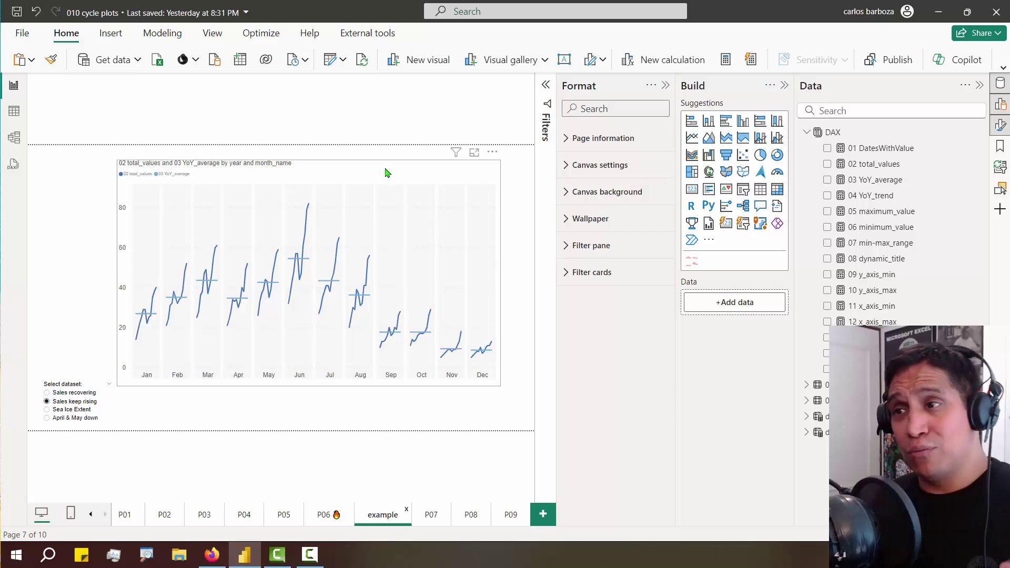
pyautogui.click(386, 172)
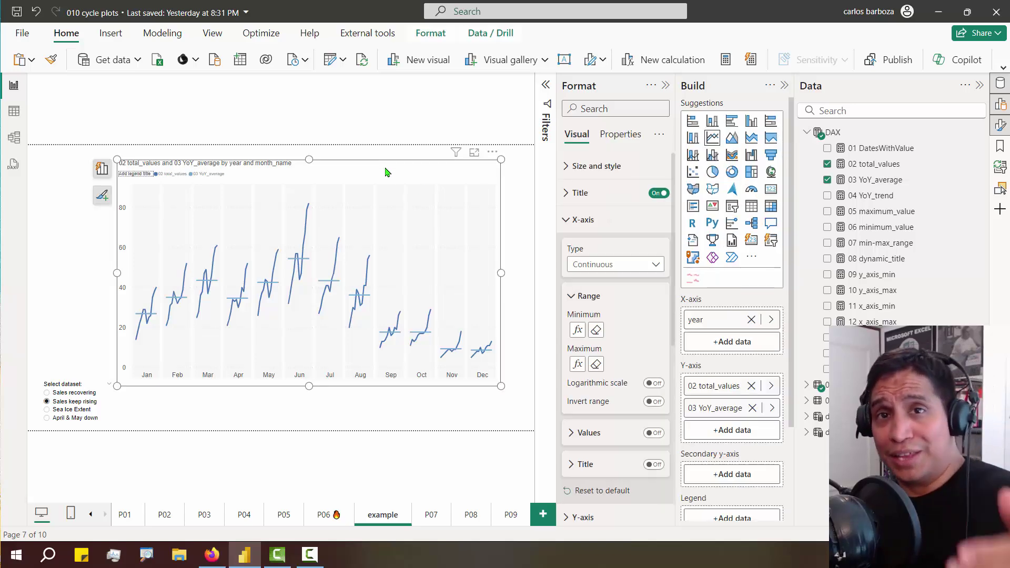
# Examine the full DAX formula of the 04 YoY_trend measure and close it without changes
pyautogui.click(875, 197)
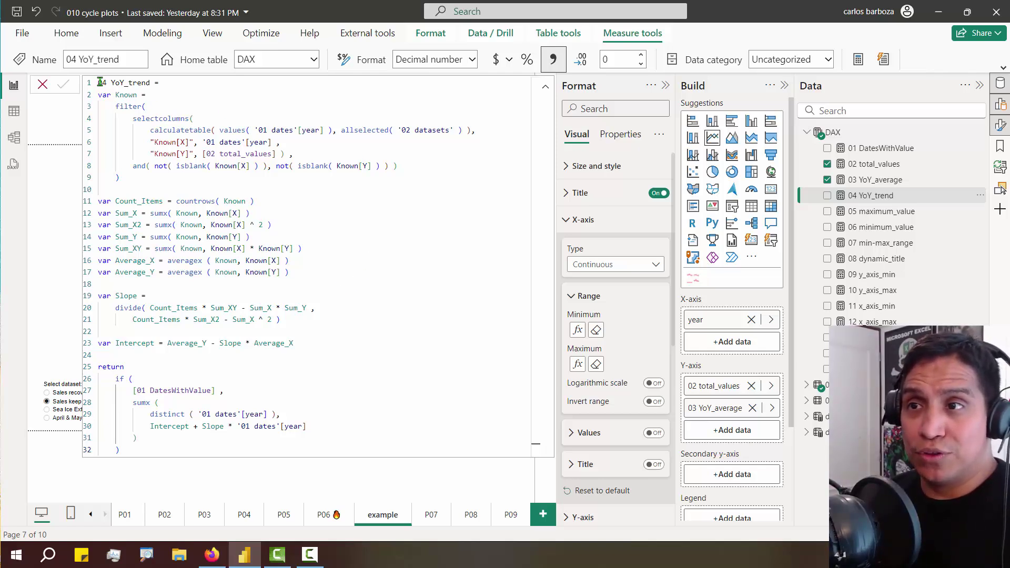
pyautogui.moveTo(100, 82); pyautogui.dragTo(191, 441)
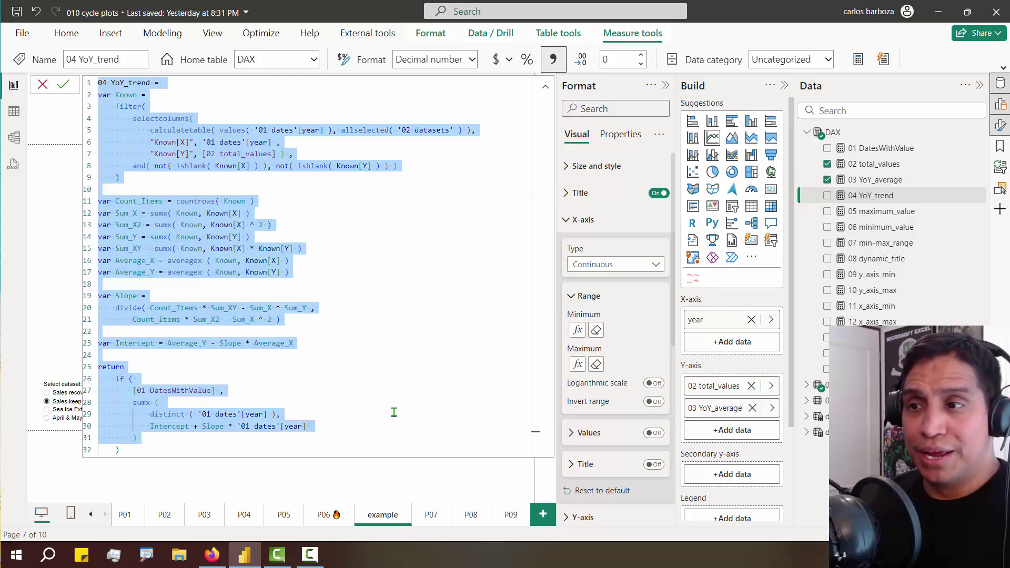
pyautogui.click(405, 406)
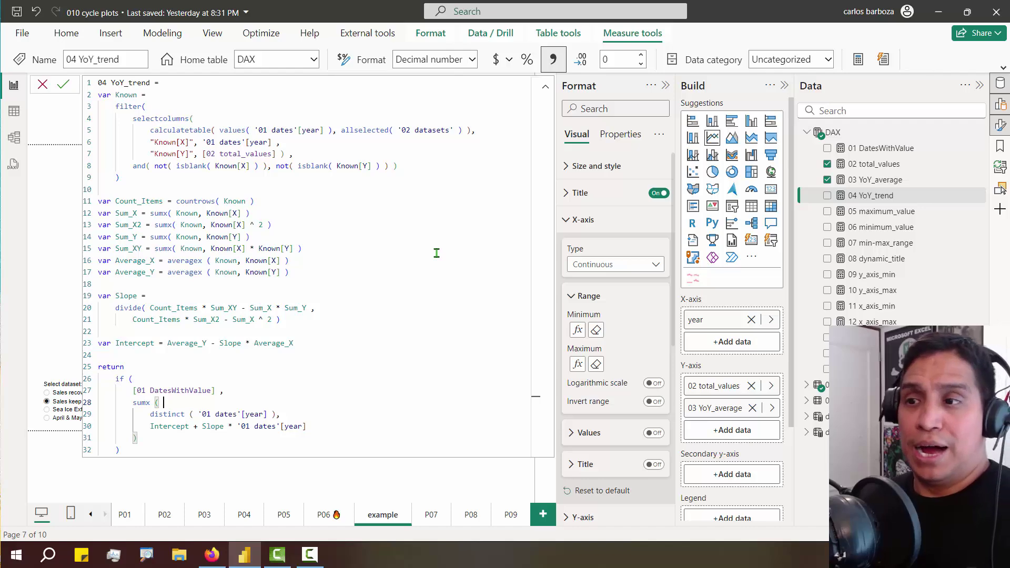
pyautogui.press('Escape')
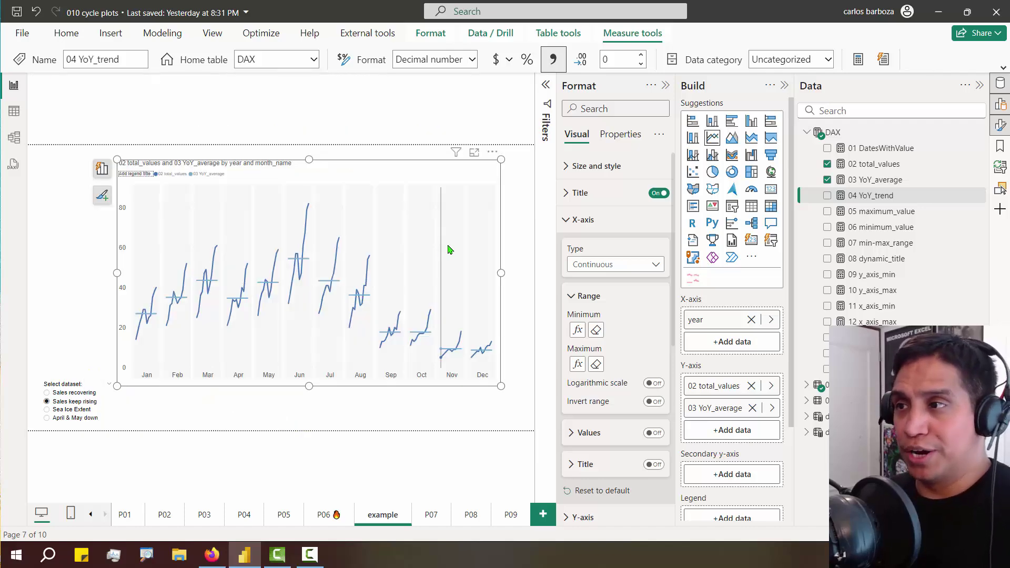
pyautogui.click(882, 210)
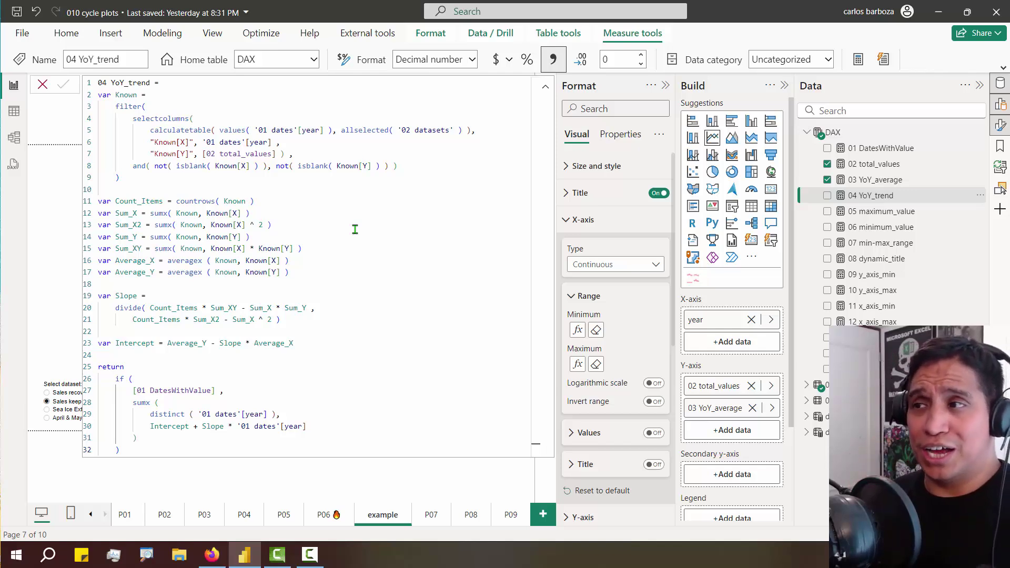
pyautogui.press('Escape')
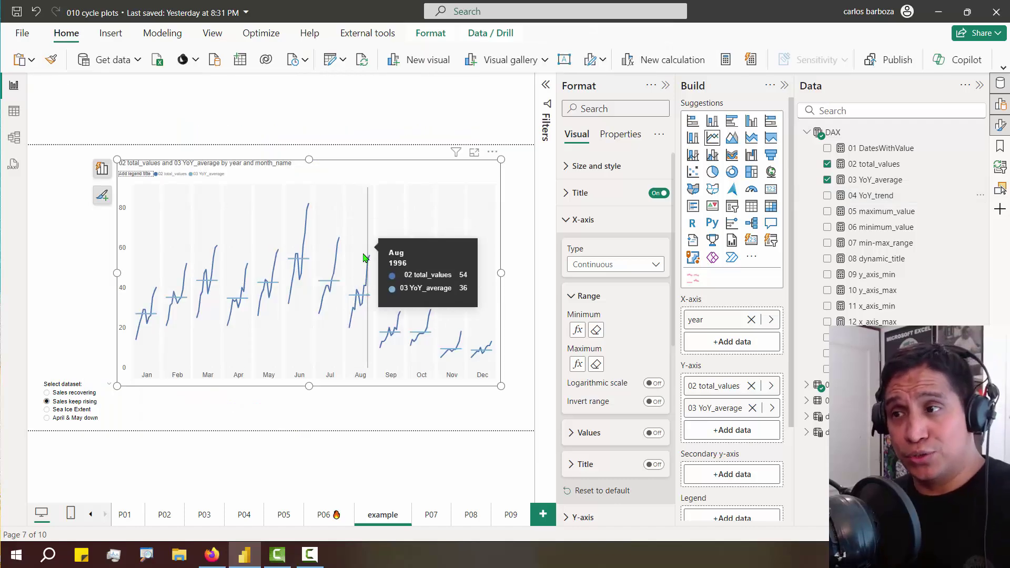
# Add the 04 YoY_trend measure to the line chart's Y-axis below 03 YoY_average and point out the trend lines
pyautogui.moveTo(872, 195); pyautogui.dragTo(744, 423)
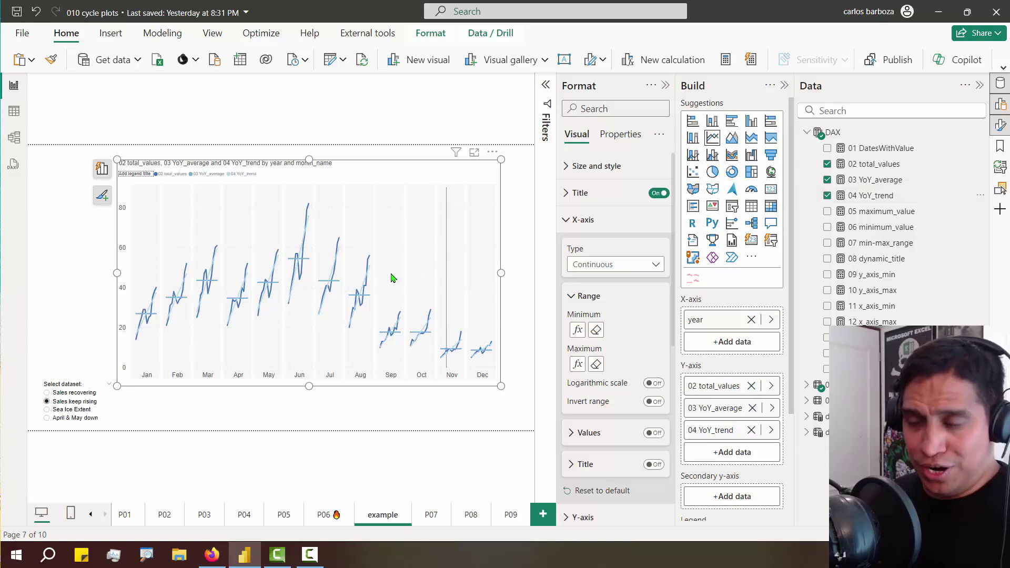
pyautogui.moveTo(238, 275); pyautogui.dragTo(232, 230)
pyautogui.moveTo(268, 262)
pyautogui.mouseDown()
pyautogui.moveTo(268, 221)
pyautogui.moveTo(300, 181)
pyautogui.mouseUp()
pyautogui.moveTo(341, 258); pyautogui.dragTo(419, 182)
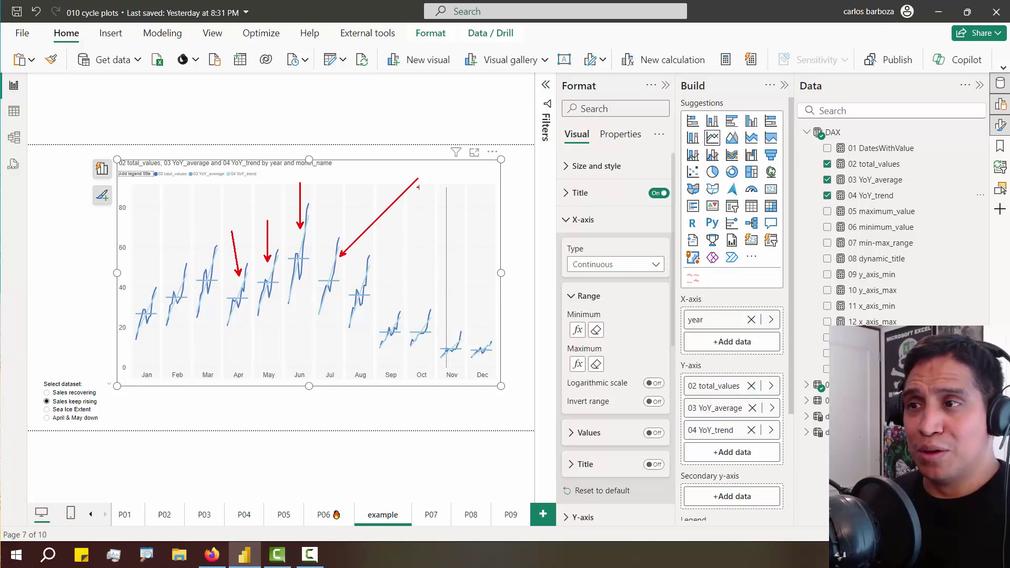
# Set the line color of the 02 total_values series to black
pyautogui.click(576, 221)
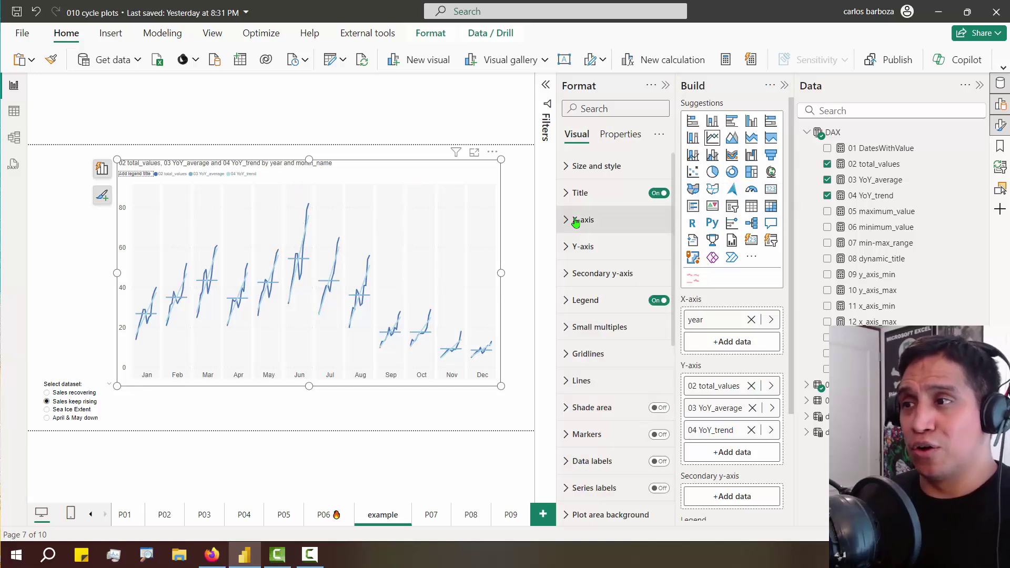
pyautogui.click(598, 380)
pyautogui.scroll(-3, 602, 368)
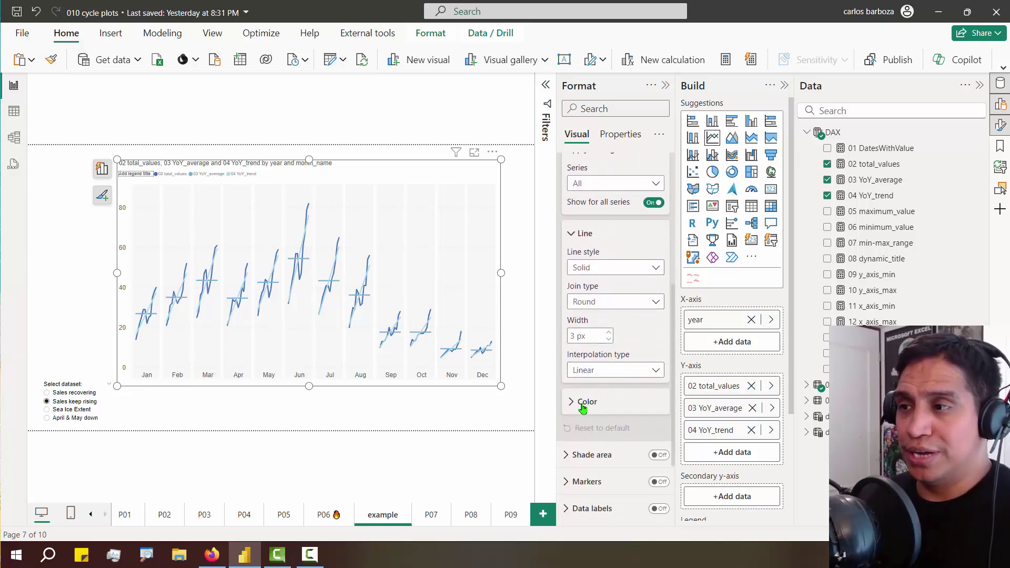
pyautogui.click(580, 403)
pyautogui.scroll(2, 619, 234)
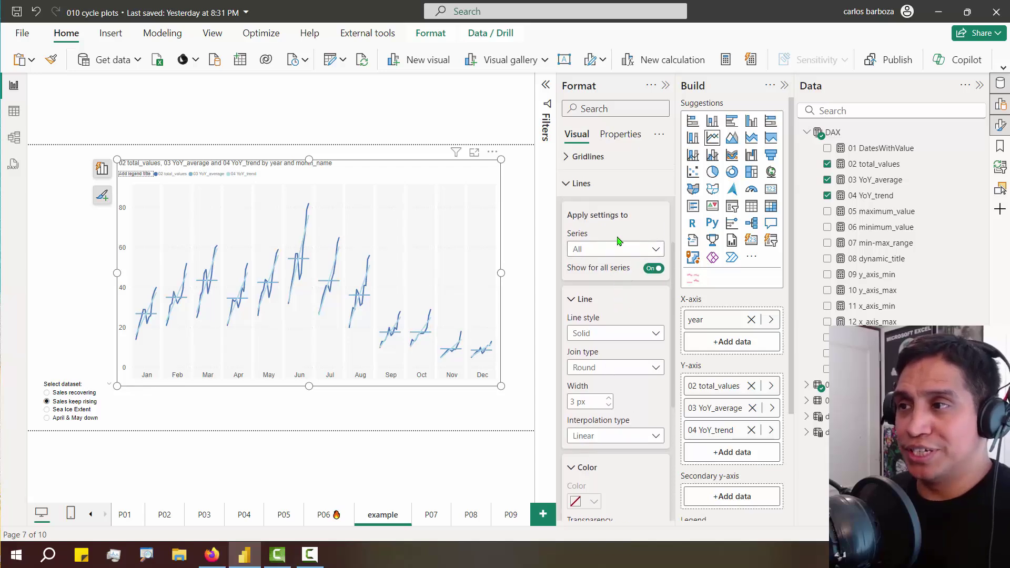
pyautogui.click(613, 248)
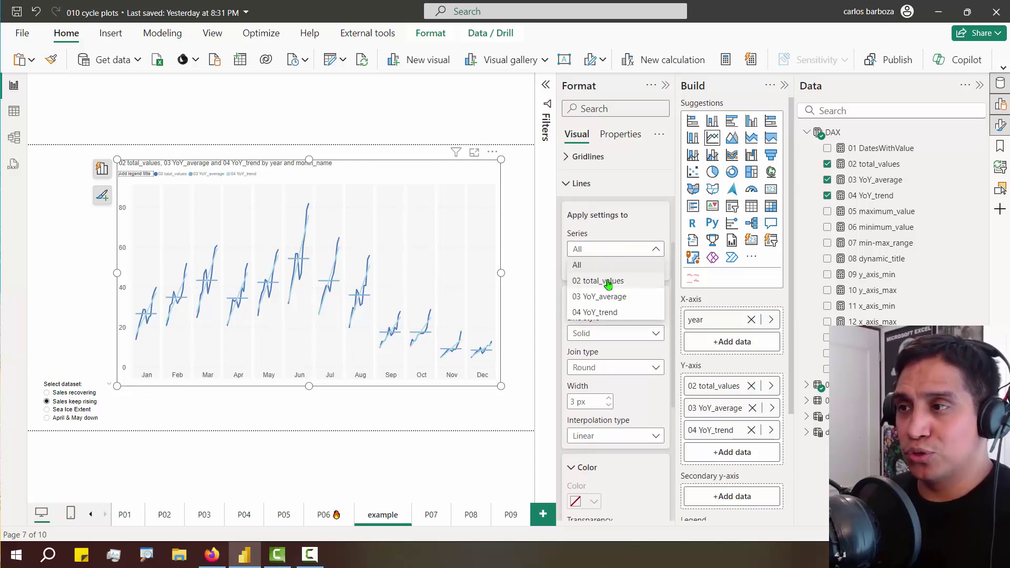
pyautogui.click(609, 282)
pyautogui.scroll(-2, 606, 329)
pyautogui.click(582, 436)
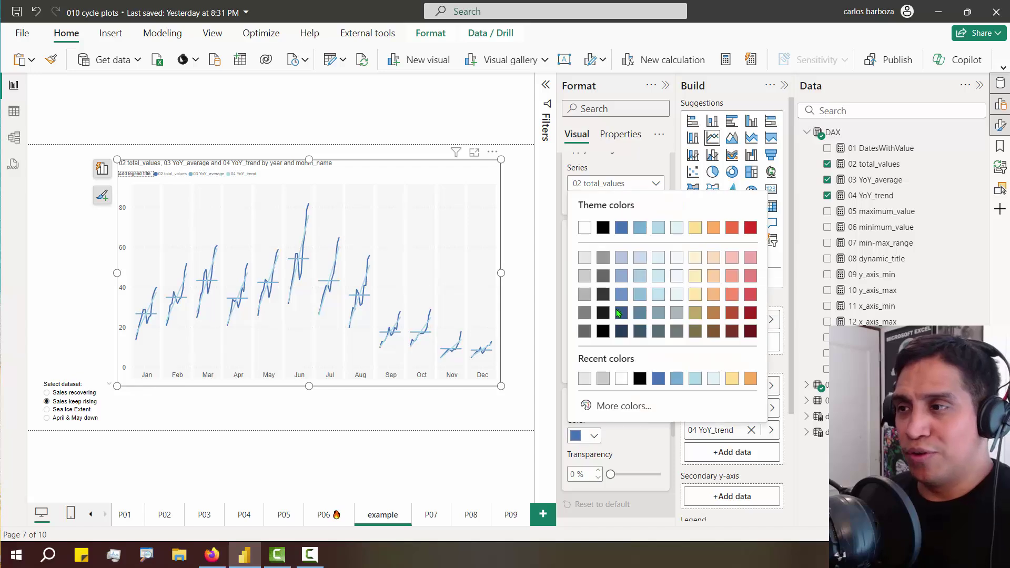
pyautogui.click(604, 228)
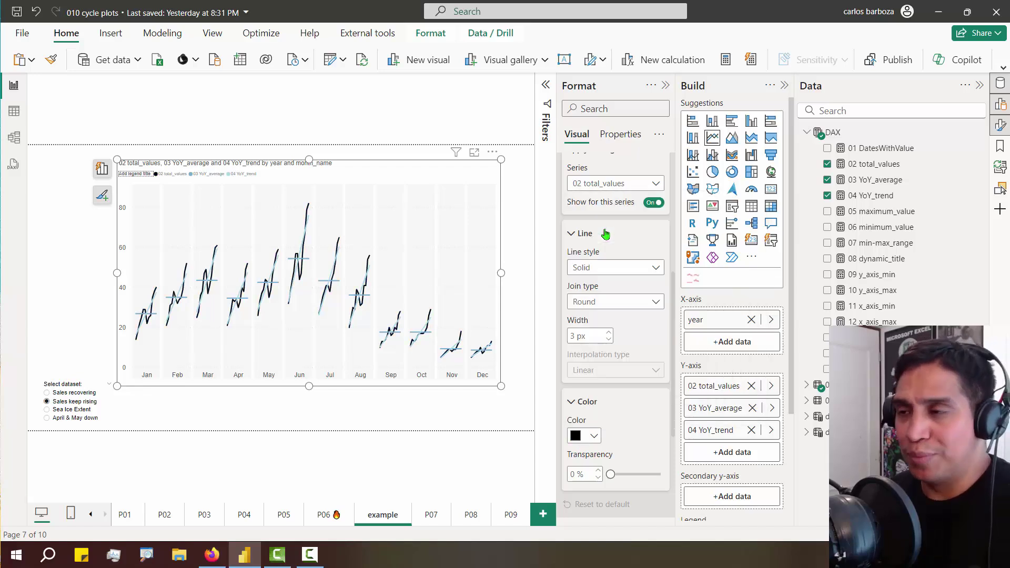
# Set the line width of the 02 total_values series to 2 px
pyautogui.click(619, 184)
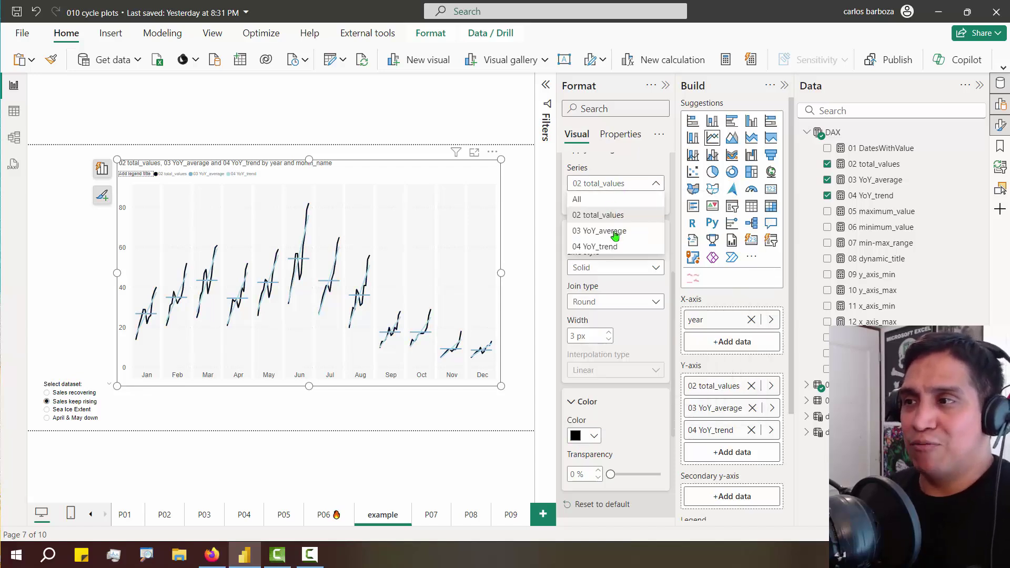
pyautogui.click(607, 345)
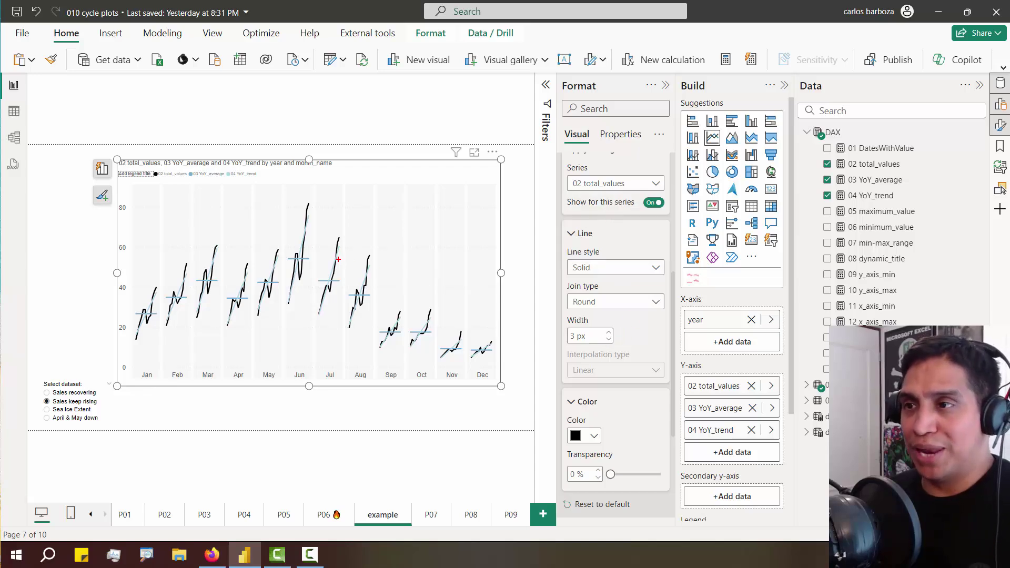
pyautogui.moveTo(339, 258)
pyautogui.mouseDown()
pyautogui.moveTo(469, 195)
pyautogui.moveTo(573, 189)
pyautogui.moveTo(540, 199)
pyautogui.mouseUp()
pyautogui.press('Escape')
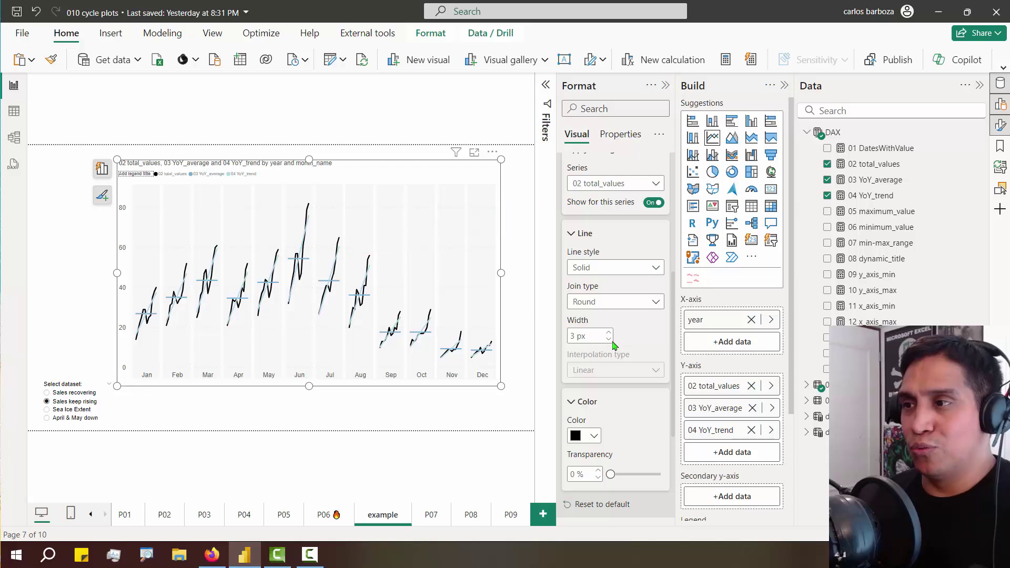
pyautogui.click(610, 340)
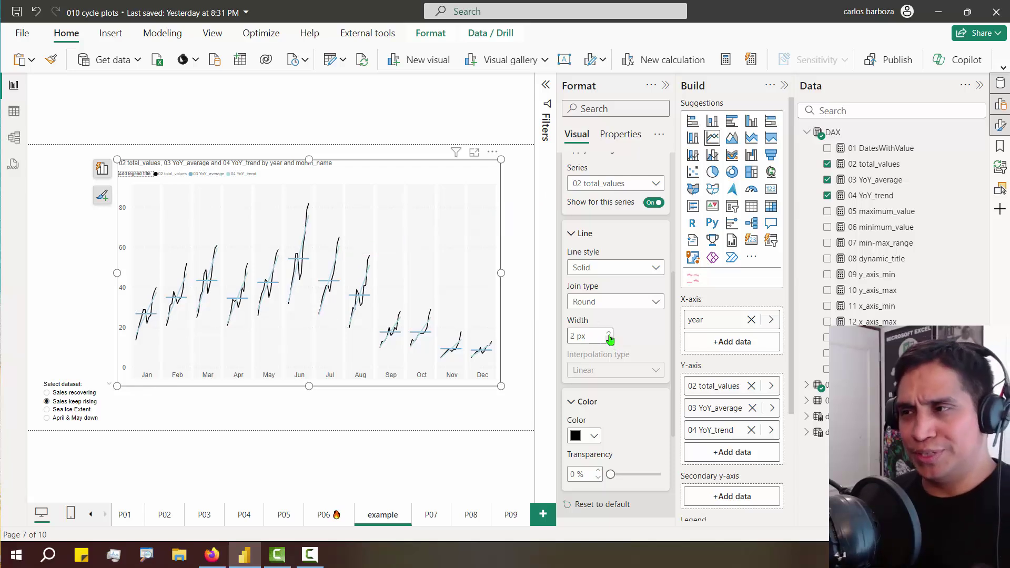
# Color the 03 YoY_average lines with the theme gray White, 30% darker
pyautogui.click(616, 185)
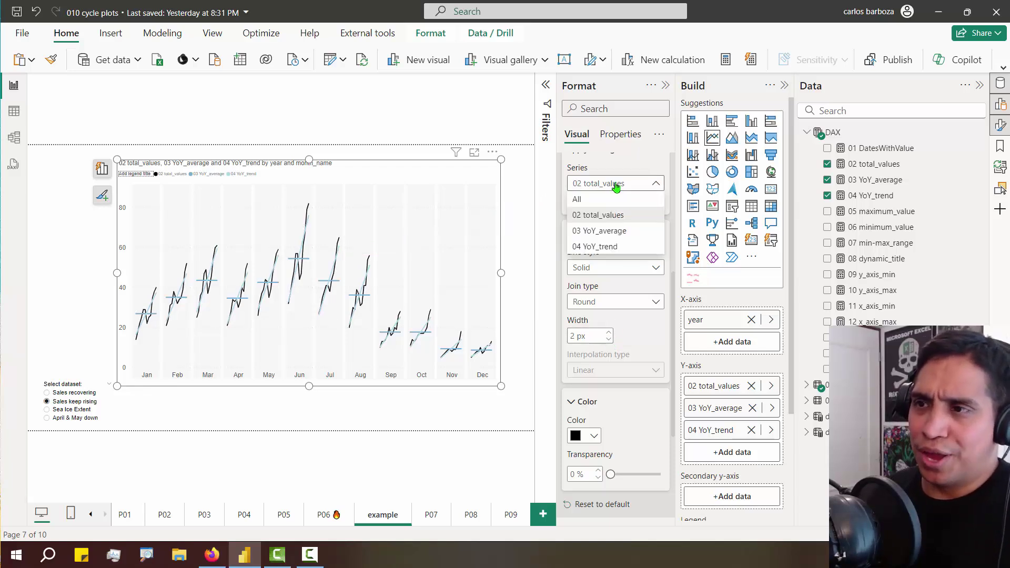
pyautogui.click(610, 230)
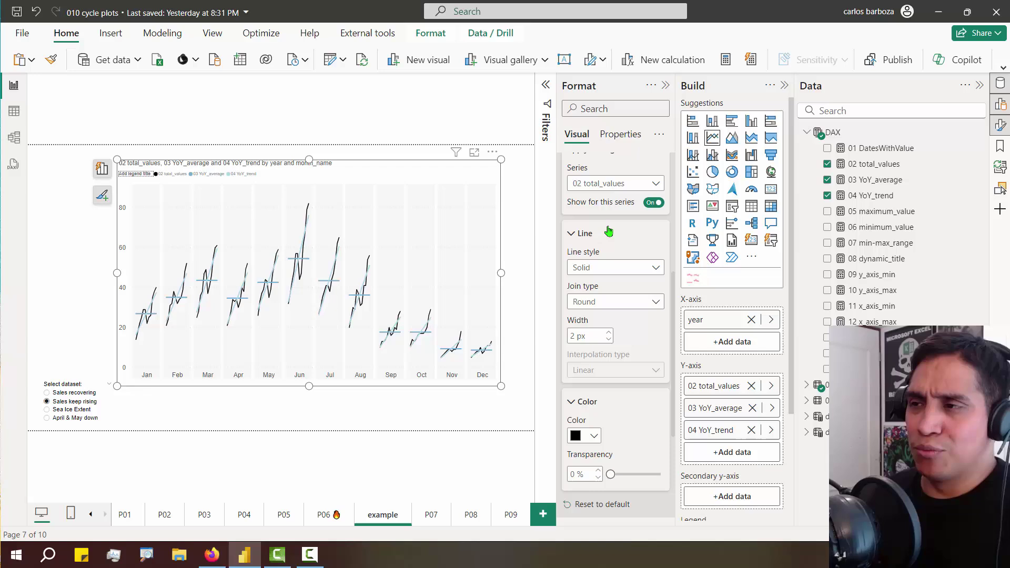
pyautogui.click(584, 436)
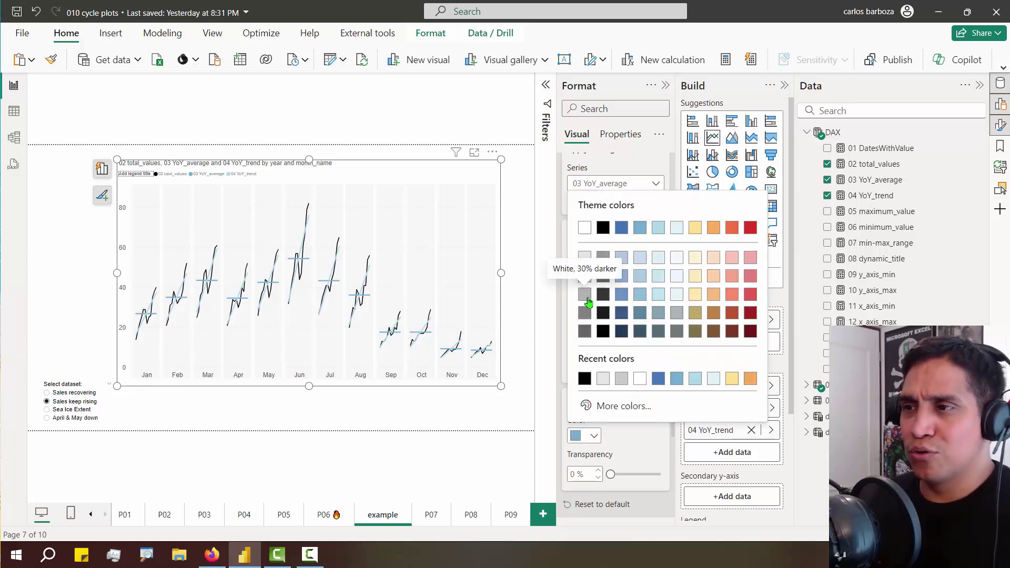
pyautogui.click(586, 295)
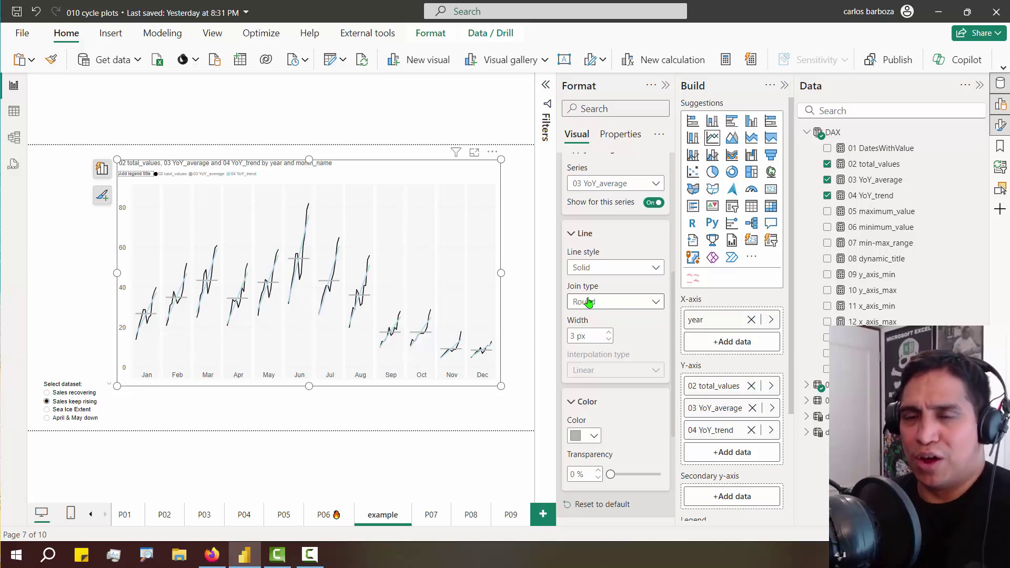
# Format the 04 YoY_trend series as a black line with the Dashed line style
pyautogui.click(610, 186)
pyautogui.click(617, 245)
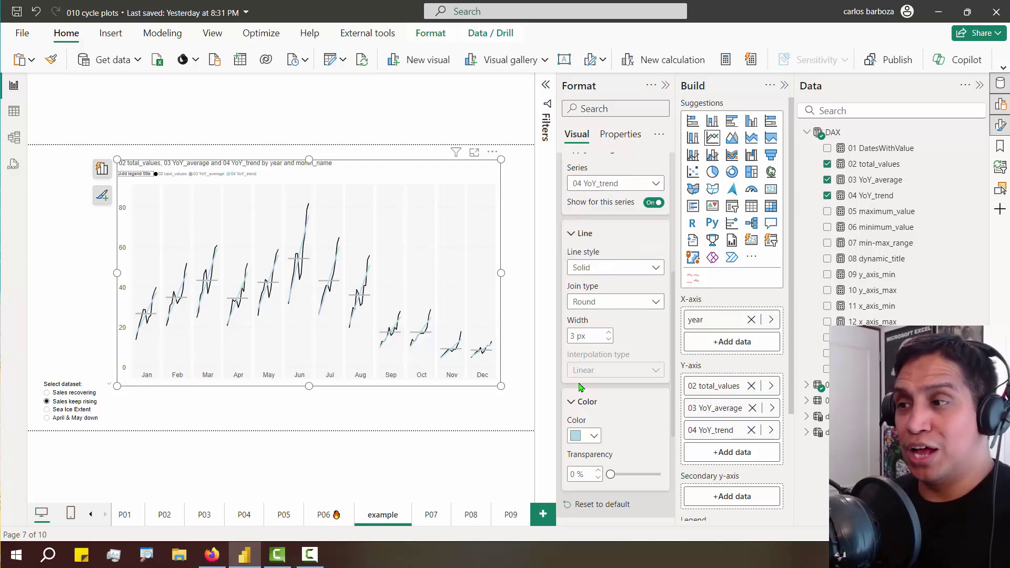
pyautogui.click(588, 434)
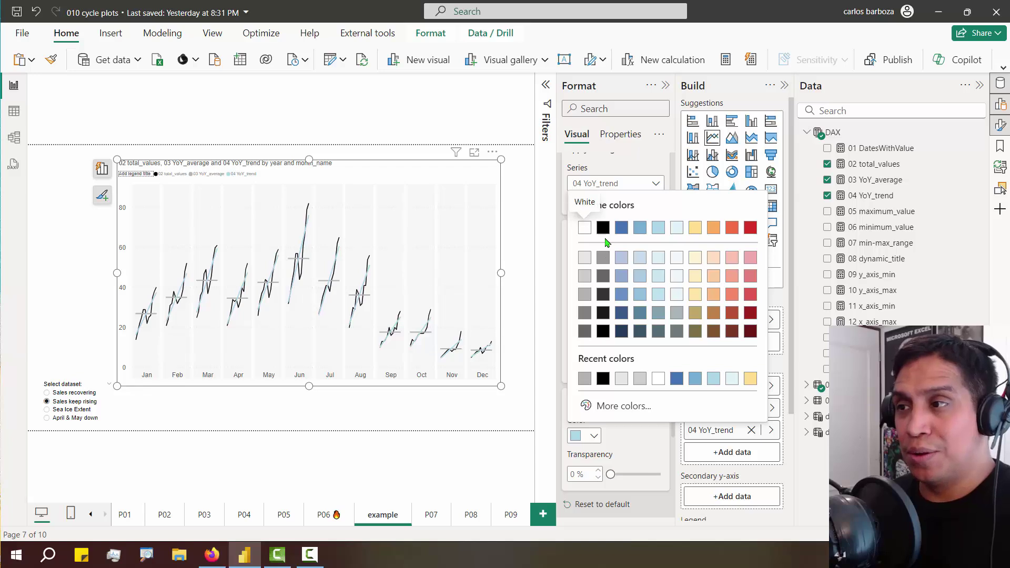
pyautogui.click(604, 228)
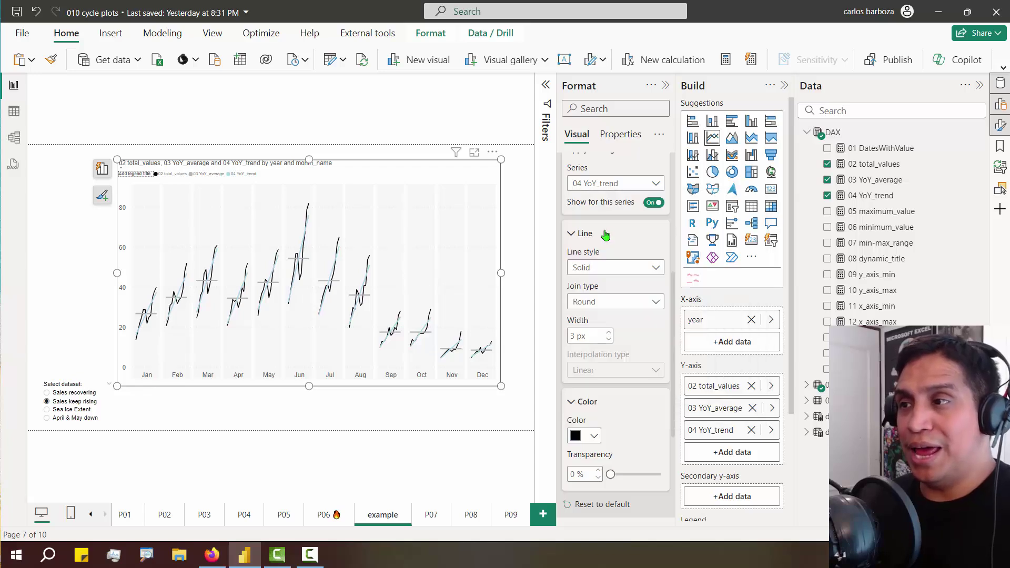
pyautogui.click(611, 267)
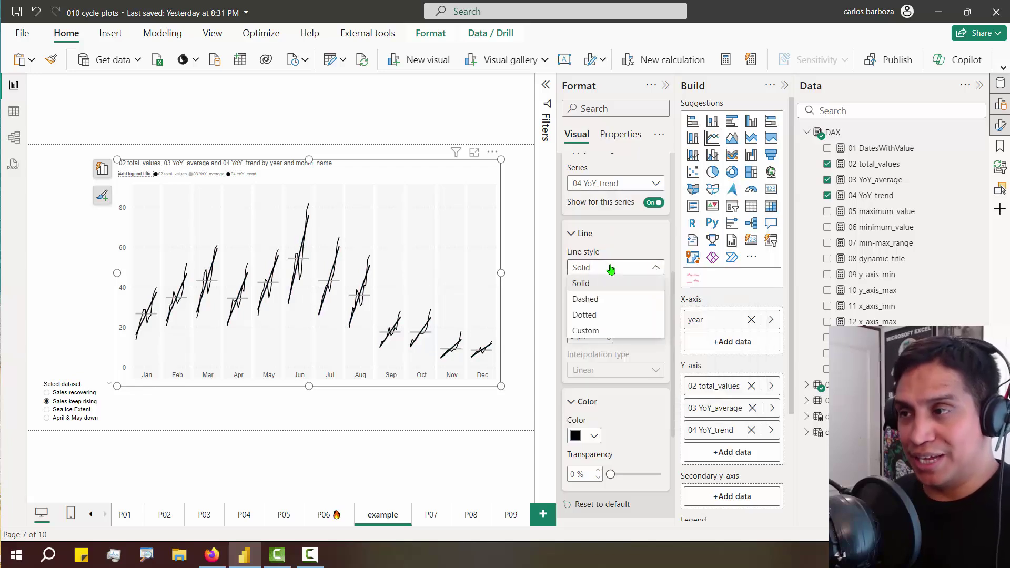
pyautogui.click(609, 301)
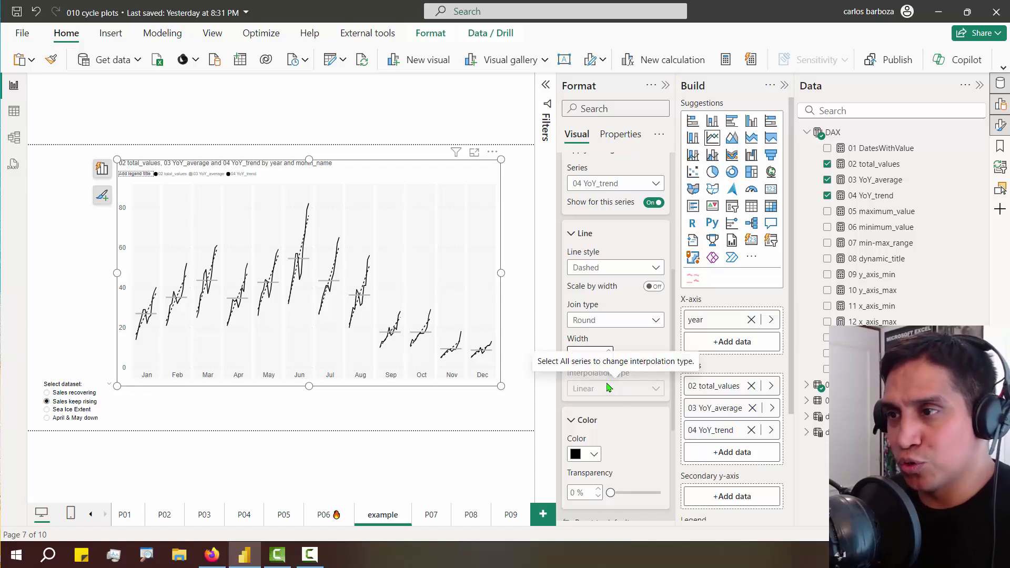
# View the finished cycle plot on page P06, choose the Sea Ice Extent dataset there, and return to the line chart on the example page
pyautogui.click(334, 520)
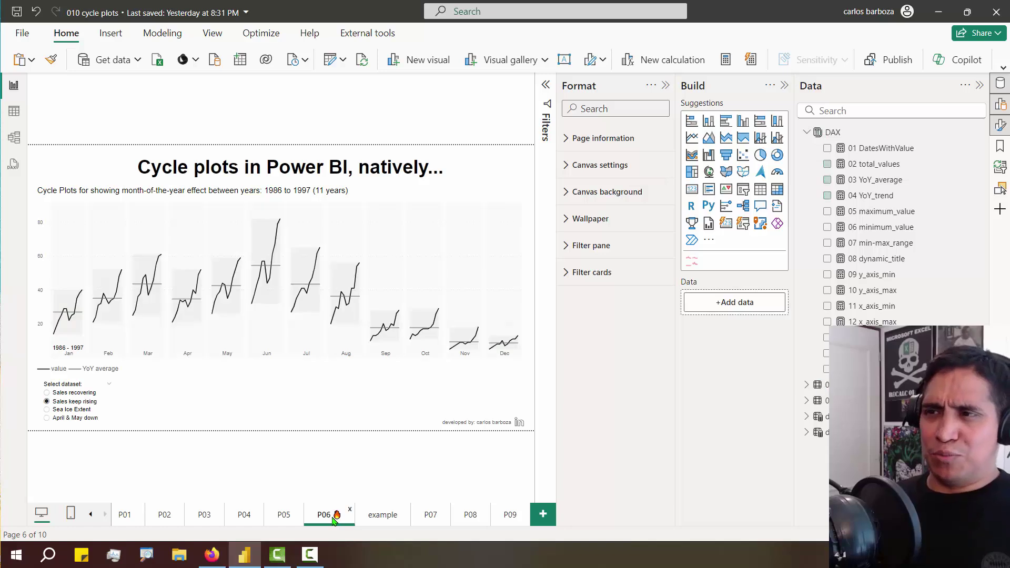
pyautogui.click(71, 410)
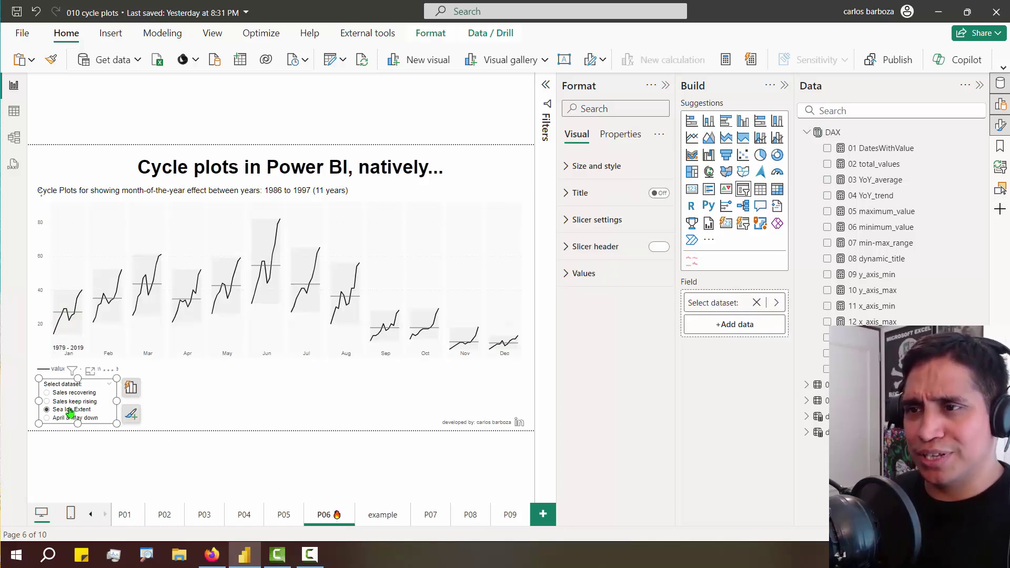
pyautogui.click(381, 514)
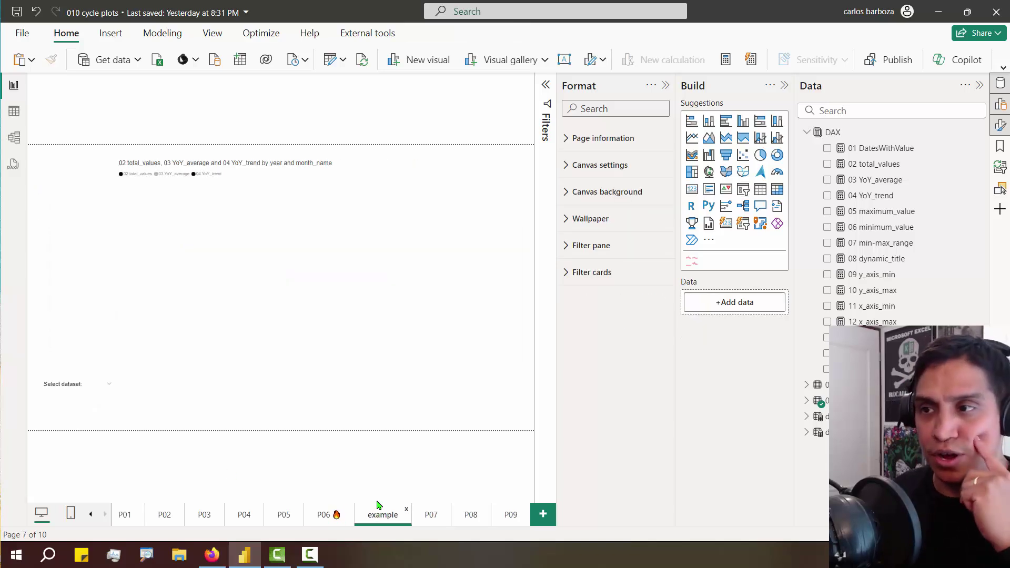
pyautogui.click(413, 357)
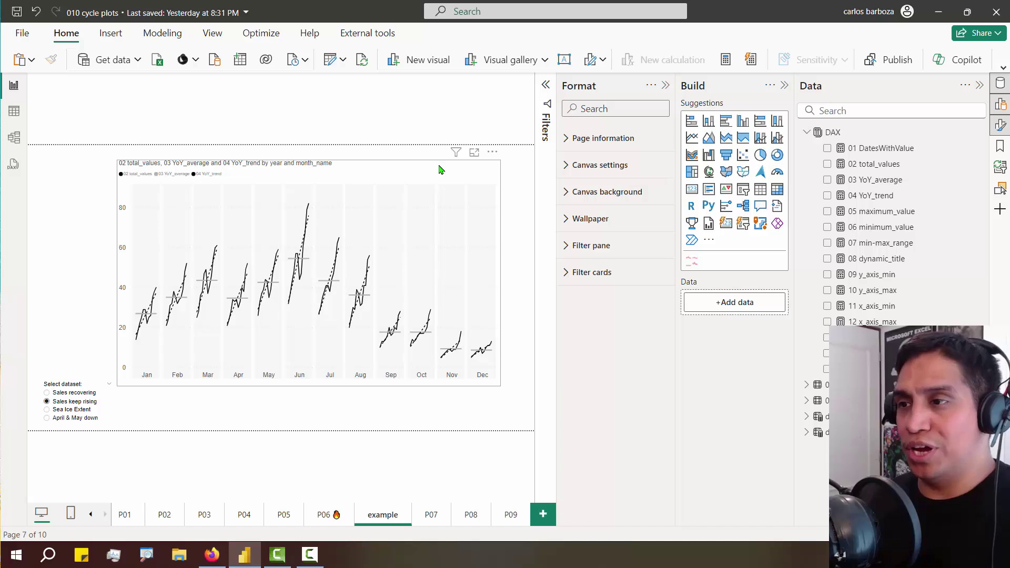
# Set the line width of the 04 YoY_trend series to 3 px, keeping its color black
pyautogui.scroll(-3, 611, 387)
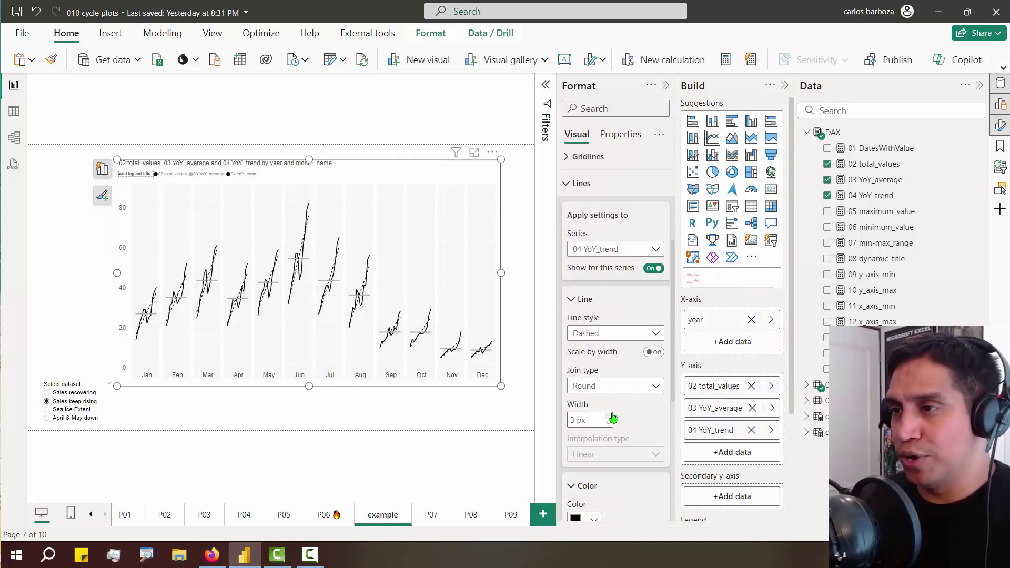
pyautogui.click(611, 418)
pyautogui.scroll(-2, 619, 408)
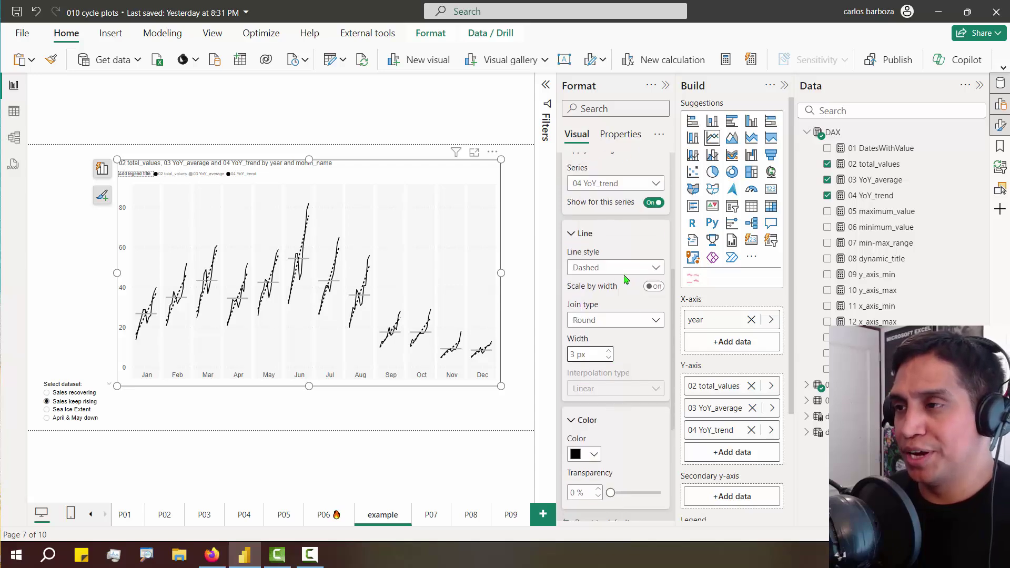
pyautogui.click(587, 458)
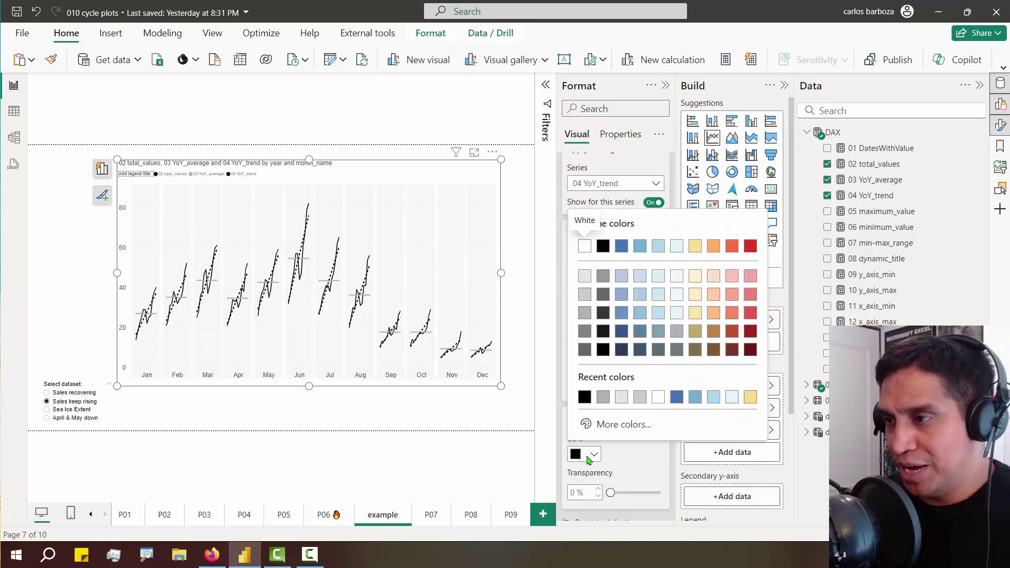
pyautogui.click(588, 460)
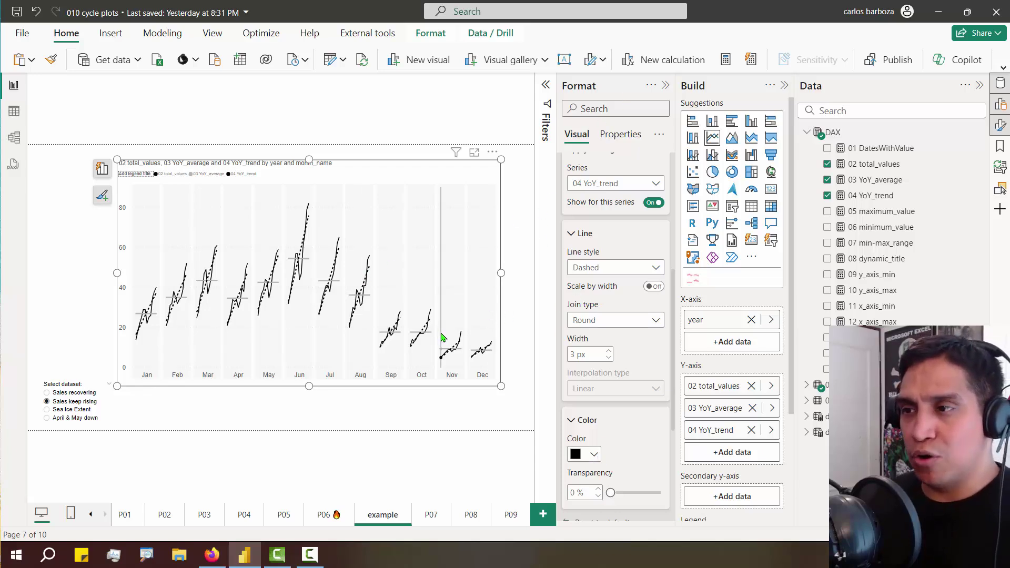
# Point out the August trend line and collapse the Format and Build panes to enlarge the chart view
pyautogui.moveTo(369, 299); pyautogui.dragTo(409, 284)
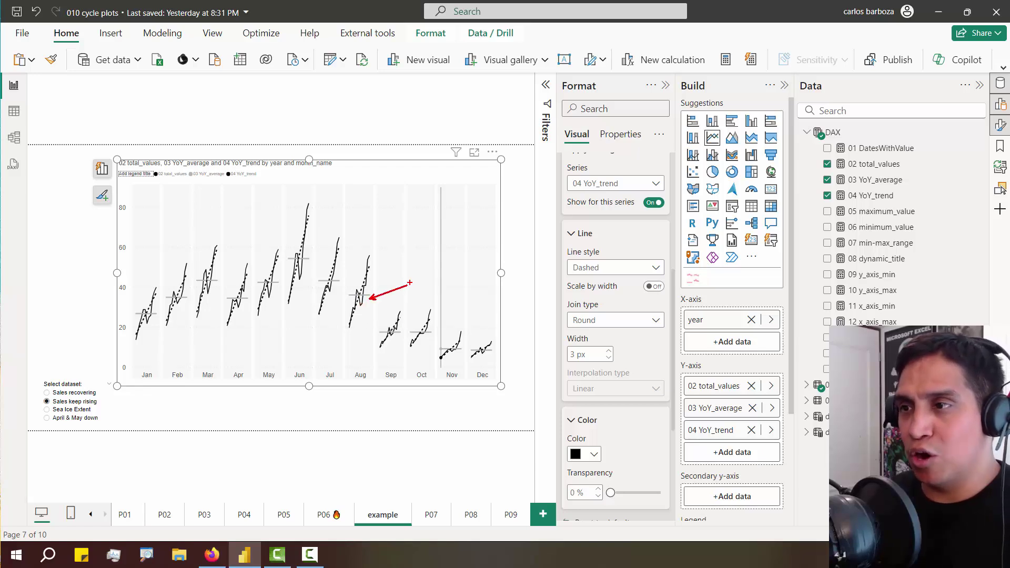
pyautogui.click(666, 86)
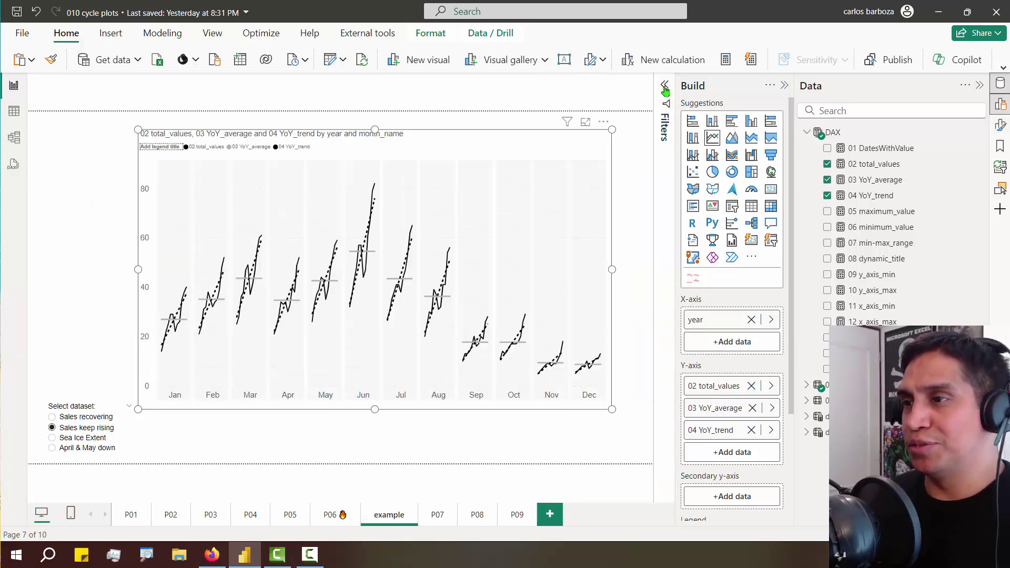
pyautogui.click(784, 87)
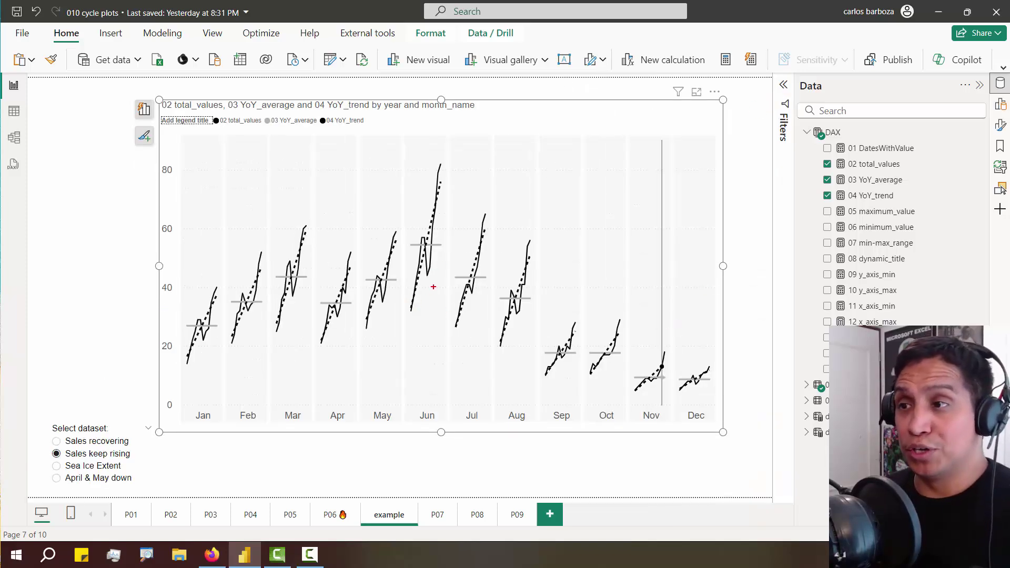
# Examine the dashed trend lines against the values from June to September and in the December panel
pyautogui.moveTo(437, 219); pyautogui.dragTo(489, 169)
pyautogui.moveTo(488, 248); pyautogui.dragTo(535, 215)
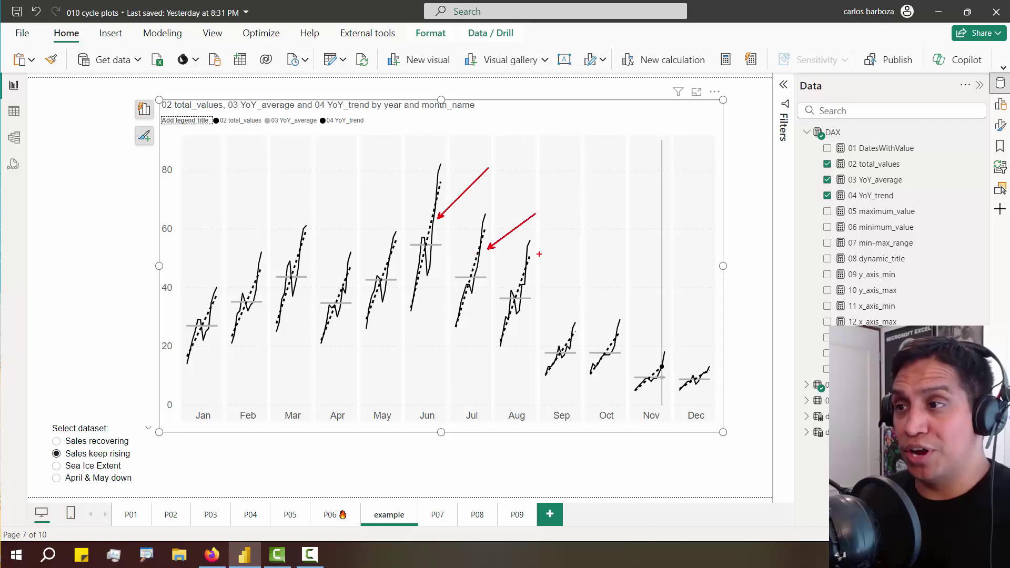
pyautogui.moveTo(532, 259); pyautogui.dragTo(562, 233)
pyautogui.moveTo(580, 333); pyautogui.dragTo(617, 310)
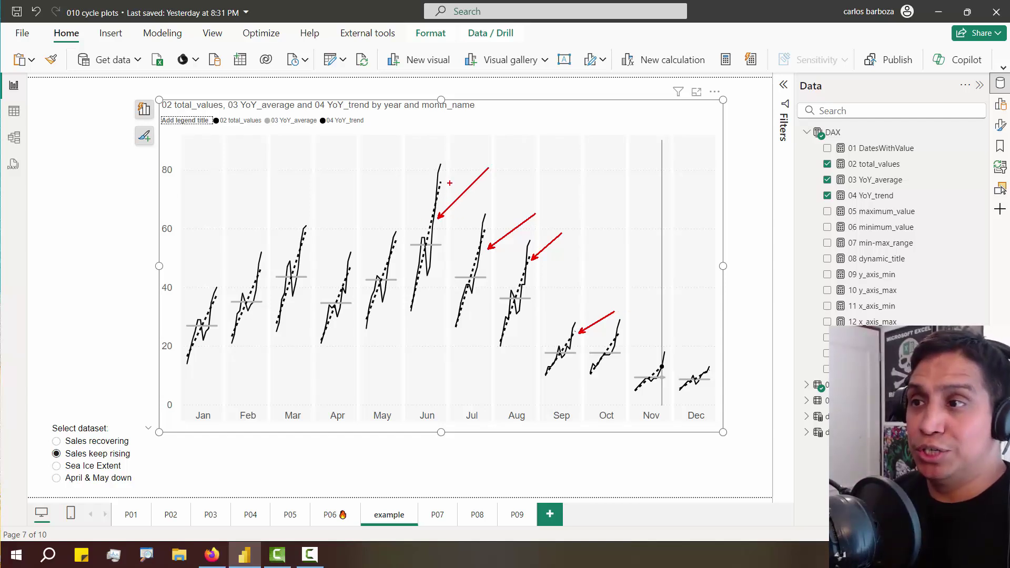
pyautogui.moveTo(450, 183); pyautogui.dragTo(526, 111)
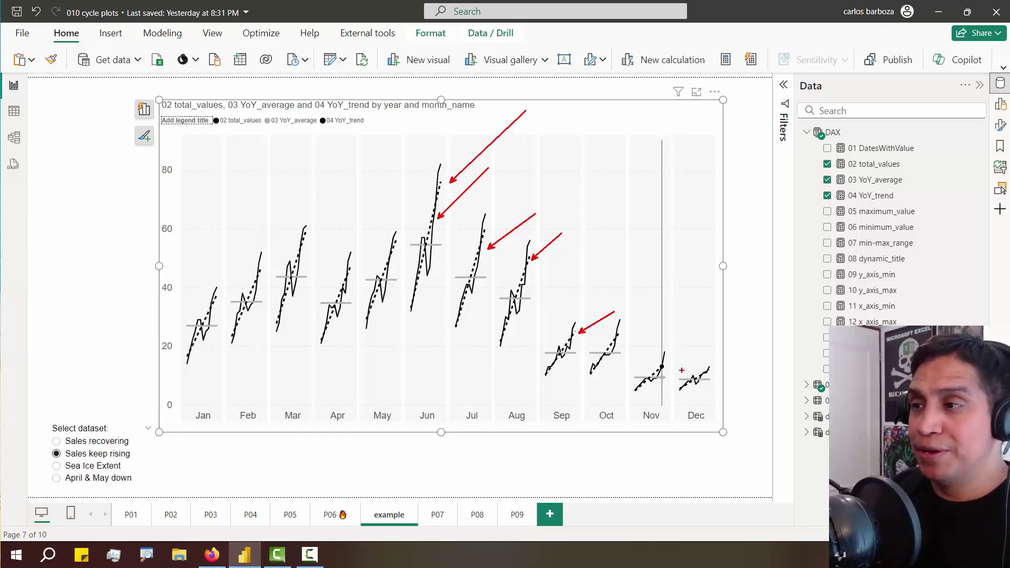
pyautogui.moveTo(675, 360); pyautogui.dragTo(723, 404)
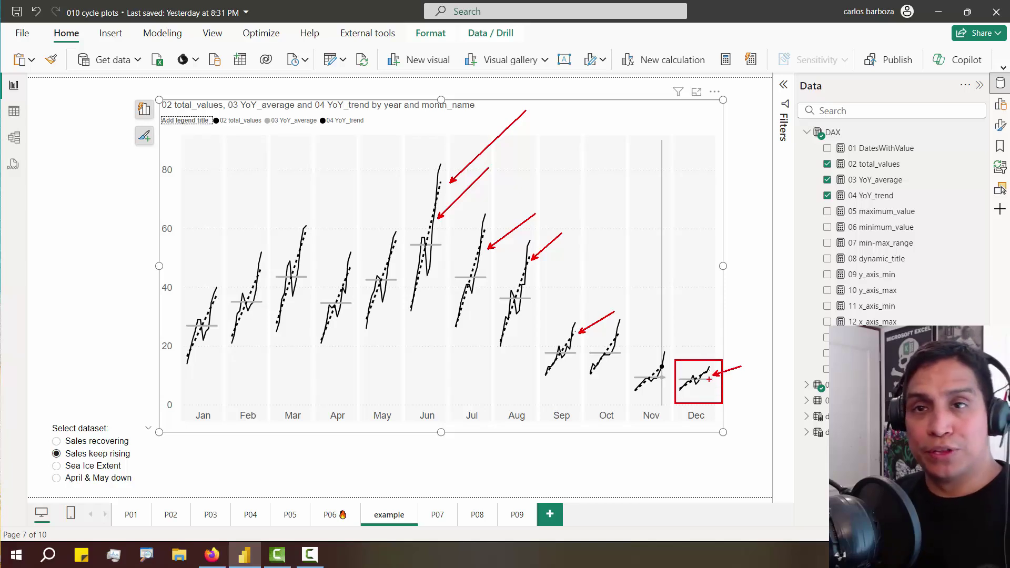
pyautogui.moveTo(704, 360); pyautogui.dragTo(711, 308)
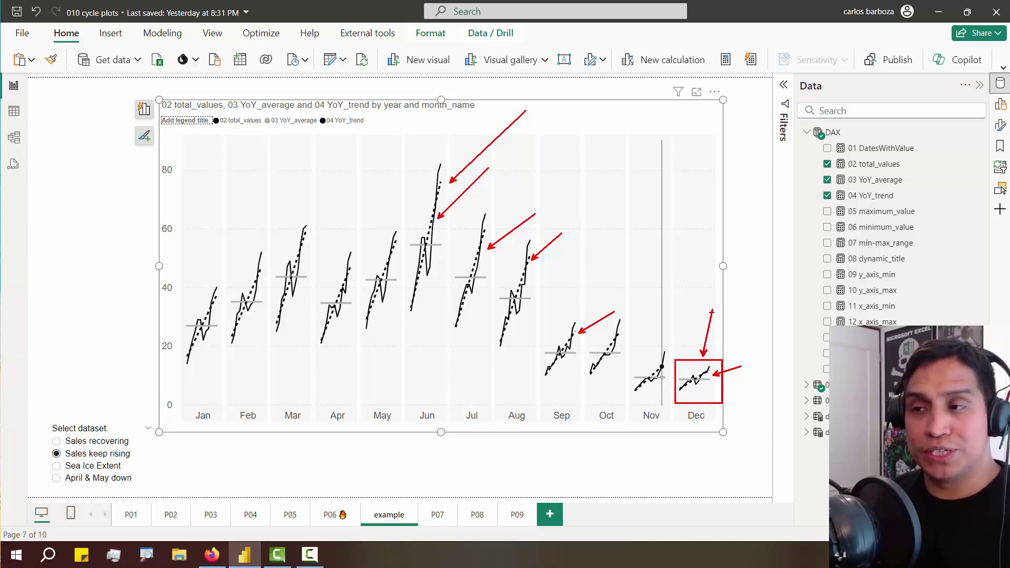
# Switch to the Sea Ice Extent dataset and move 02 total_values from the line chart's Y-axis to its tooltips
pyautogui.press('Escape')
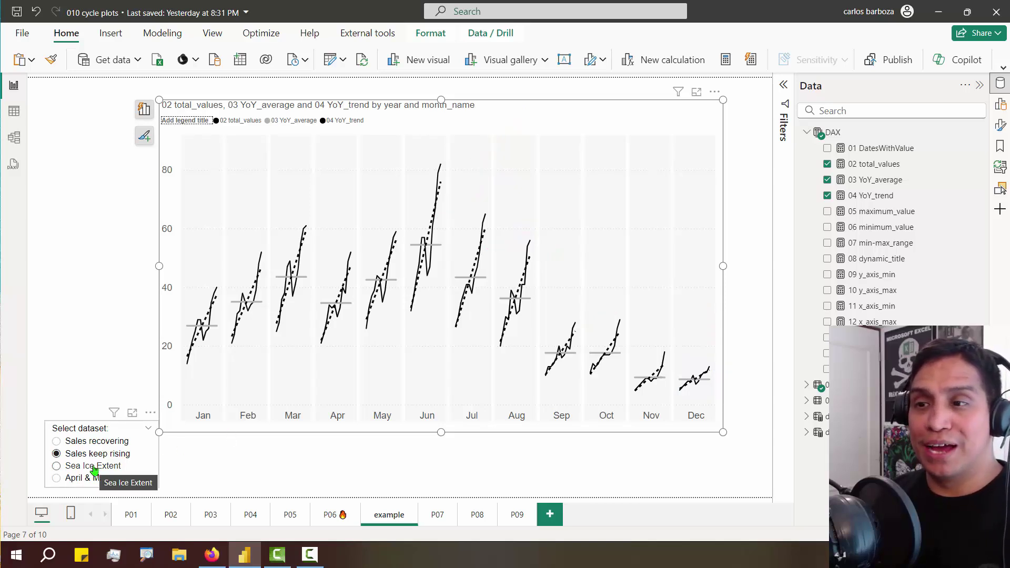
pyautogui.click(94, 470)
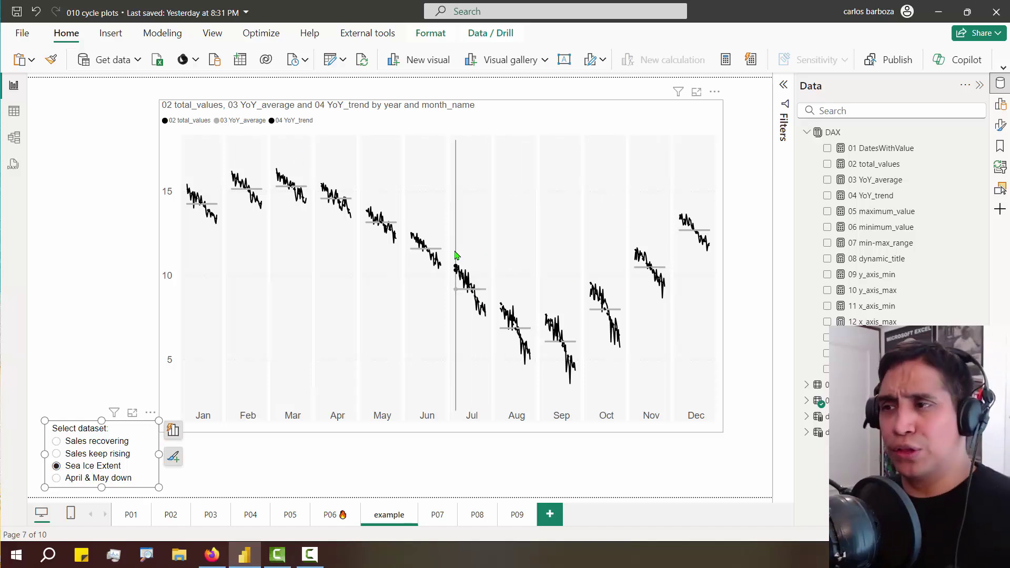
pyautogui.click(1000, 125)
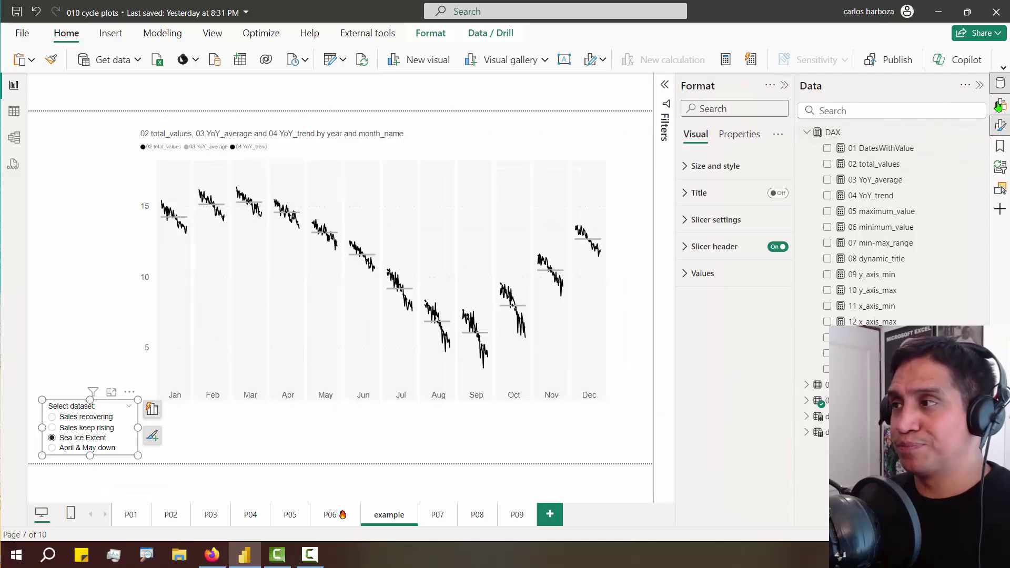
pyautogui.click(1001, 103)
pyautogui.click(666, 85)
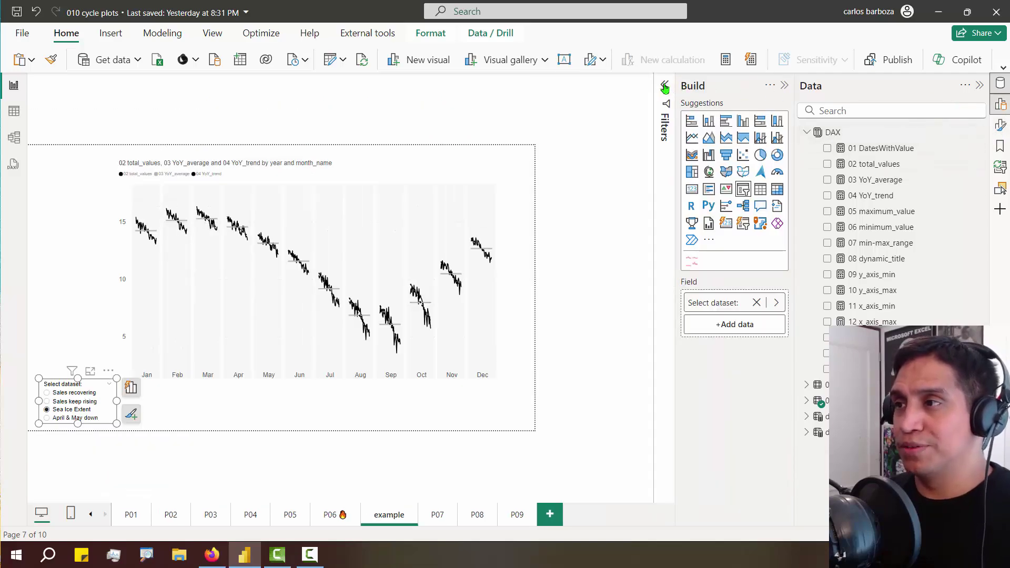
pyautogui.click(551, 174)
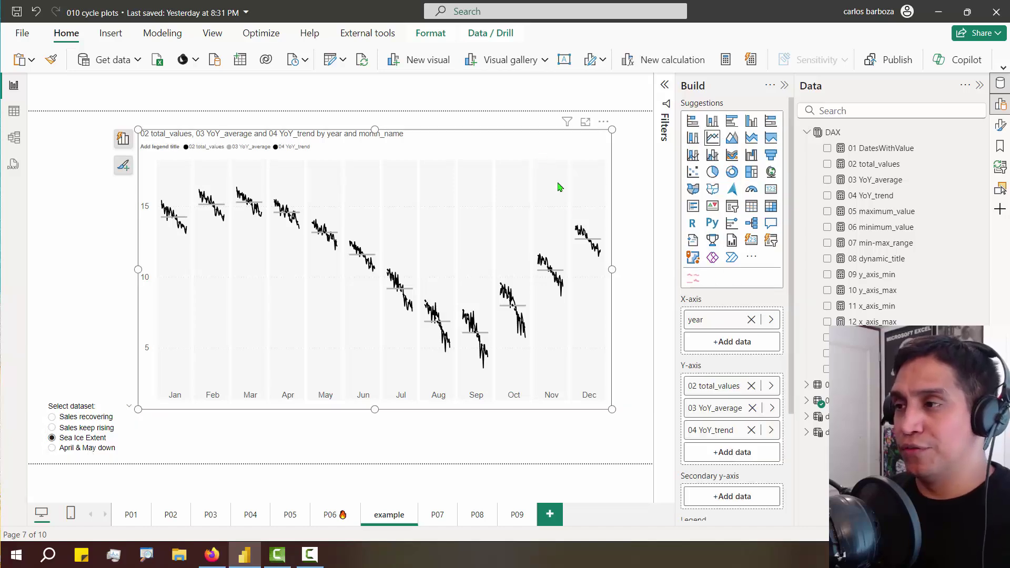
pyautogui.scroll(-3, 715, 386)
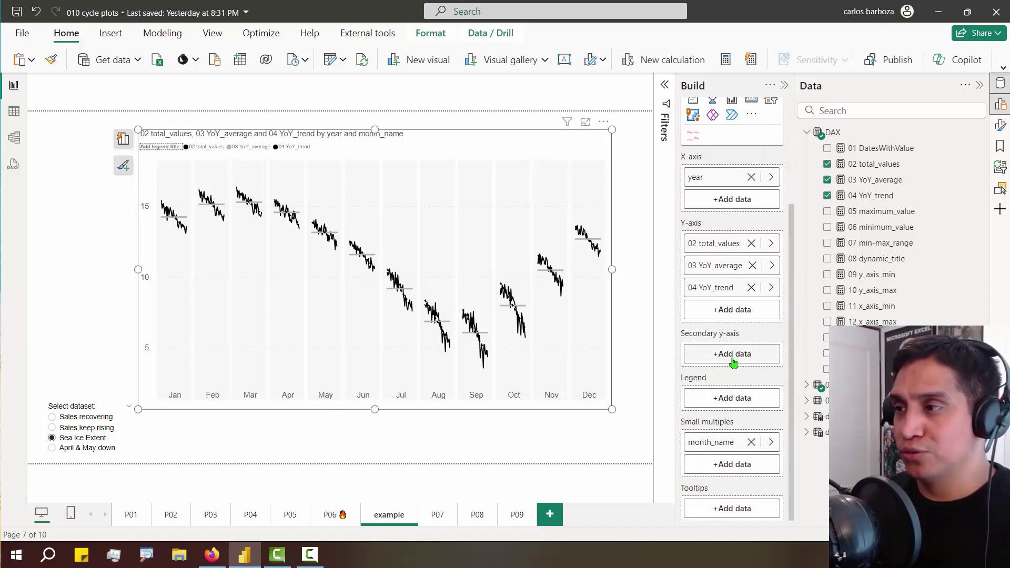
pyautogui.moveTo(719, 247); pyautogui.dragTo(716, 514)
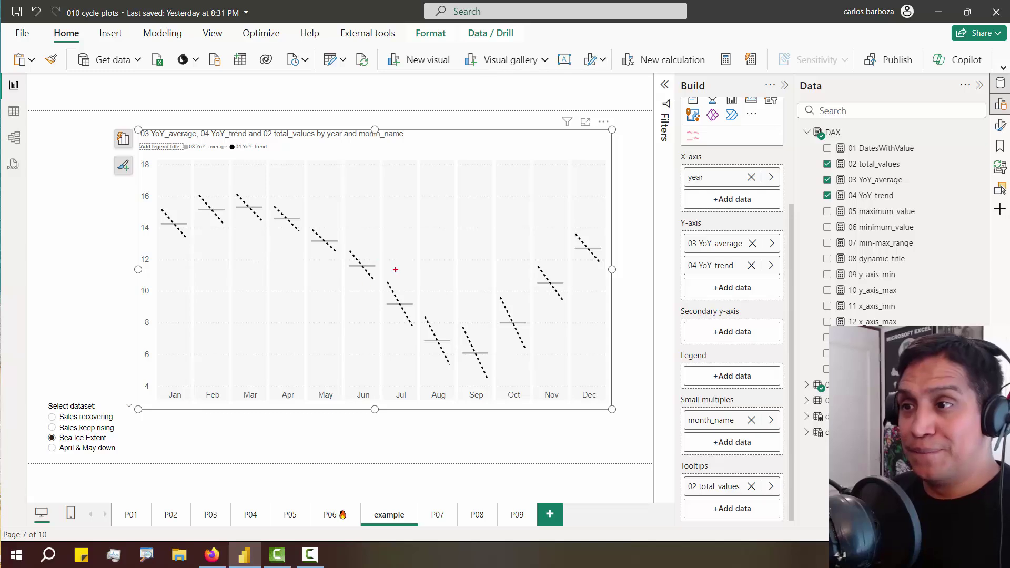
# Examine the slope of the dashed trend lines from July to November in the Sea Ice Extent chart
pyautogui.moveTo(393, 280)
pyautogui.mouseDown()
pyautogui.moveTo(417, 322)
pyautogui.moveTo(386, 271)
pyautogui.mouseUp()
pyautogui.hotkey('ctrl', 'z')
pyautogui.moveTo(452, 361); pyautogui.dragTo(429, 315)
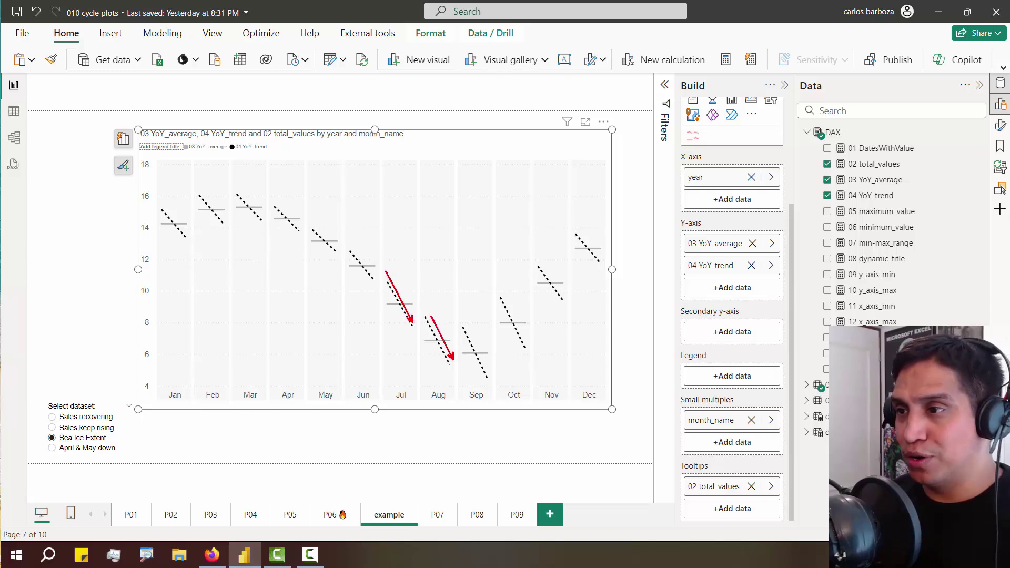
pyautogui.moveTo(487, 373)
pyautogui.mouseDown()
pyautogui.moveTo(463, 321)
pyautogui.moveTo(543, 266)
pyautogui.mouseUp()
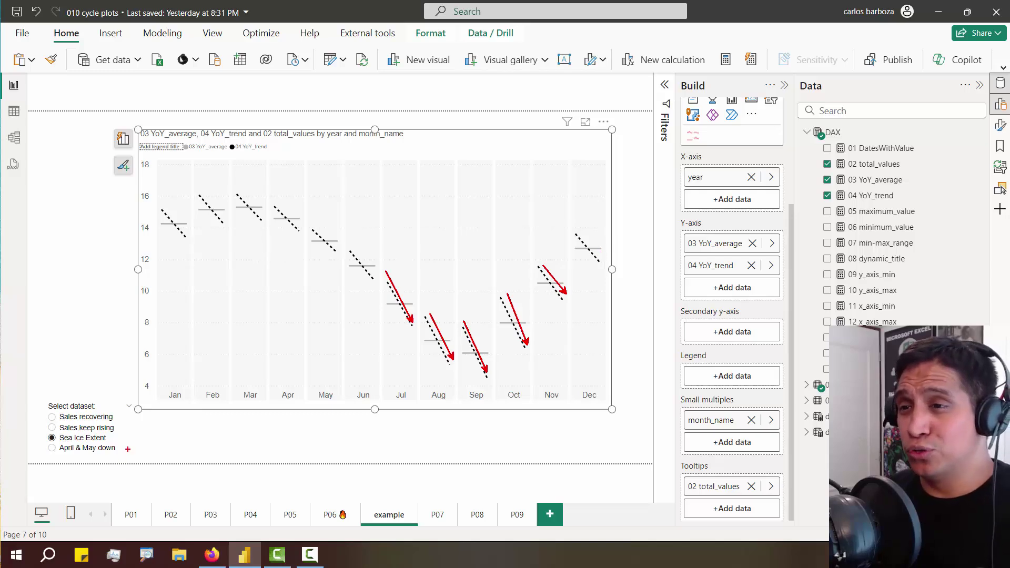
pyautogui.moveTo(127, 449); pyautogui.dragTo(159, 436)
pyautogui.press('Escape')
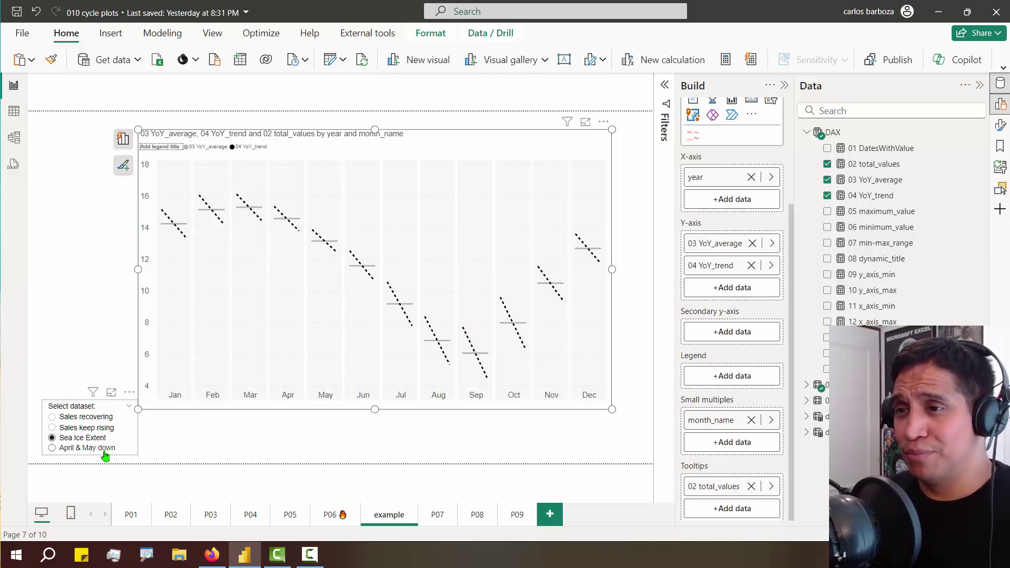
# Select the April & May down dataset and compare the April and May trend lines with March and the July to November panels
pyautogui.click(108, 449)
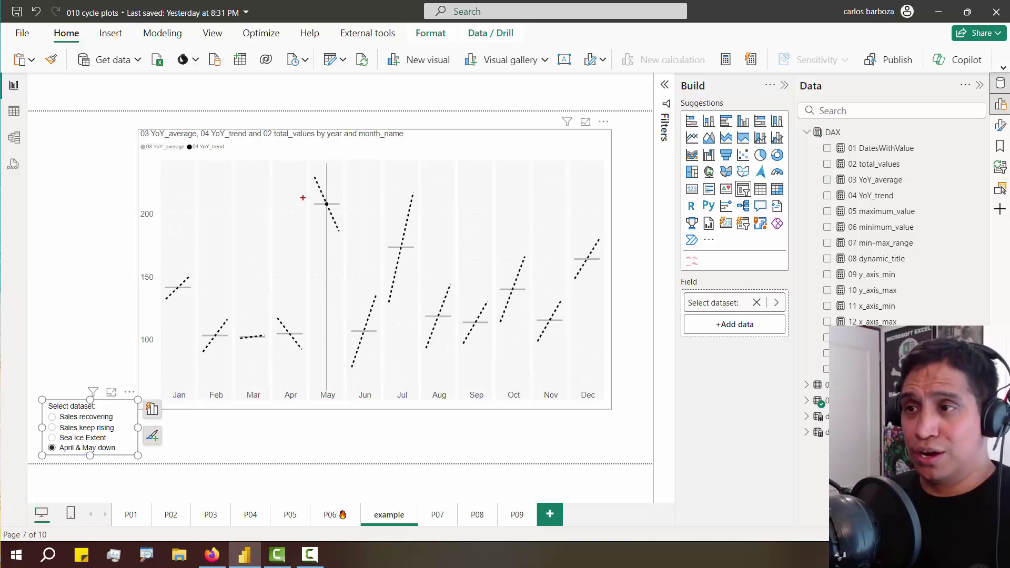
pyautogui.moveTo(318, 177); pyautogui.dragTo(341, 221)
pyautogui.moveTo(305, 342); pyautogui.dragTo(280, 313)
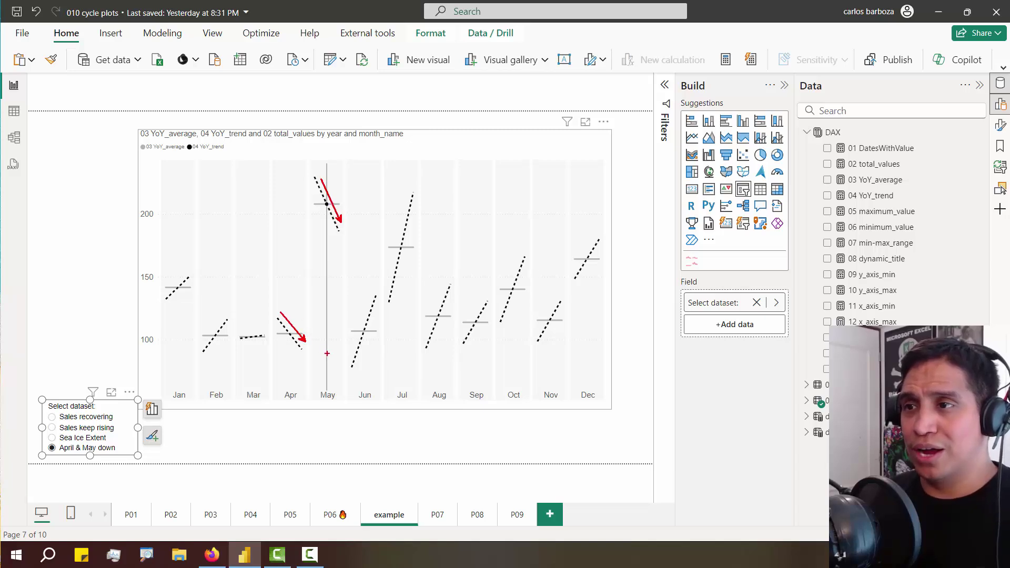
pyautogui.moveTo(400, 296); pyautogui.dragTo(419, 179)
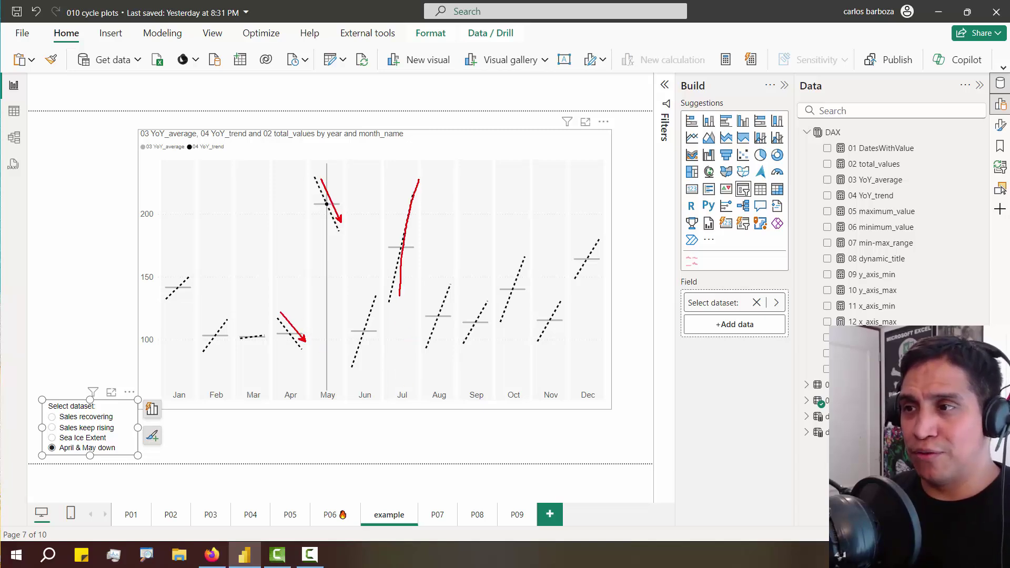
pyautogui.moveTo(429, 351); pyautogui.dragTo(463, 281)
pyautogui.moveTo(472, 327); pyautogui.dragTo(493, 294)
pyautogui.moveTo(509, 325); pyautogui.dragTo(536, 270)
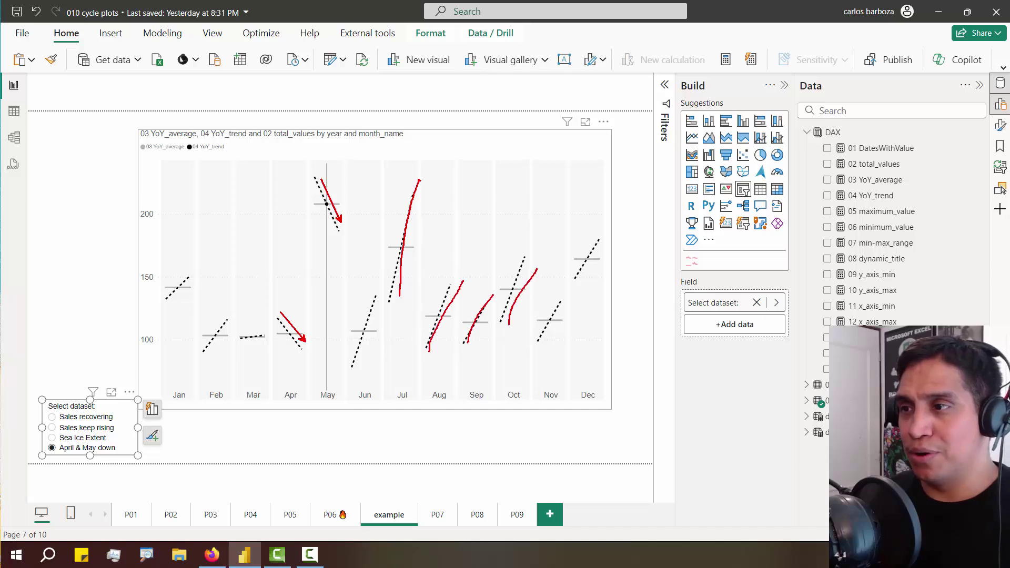
pyautogui.moveTo(550, 326); pyautogui.dragTo(570, 287)
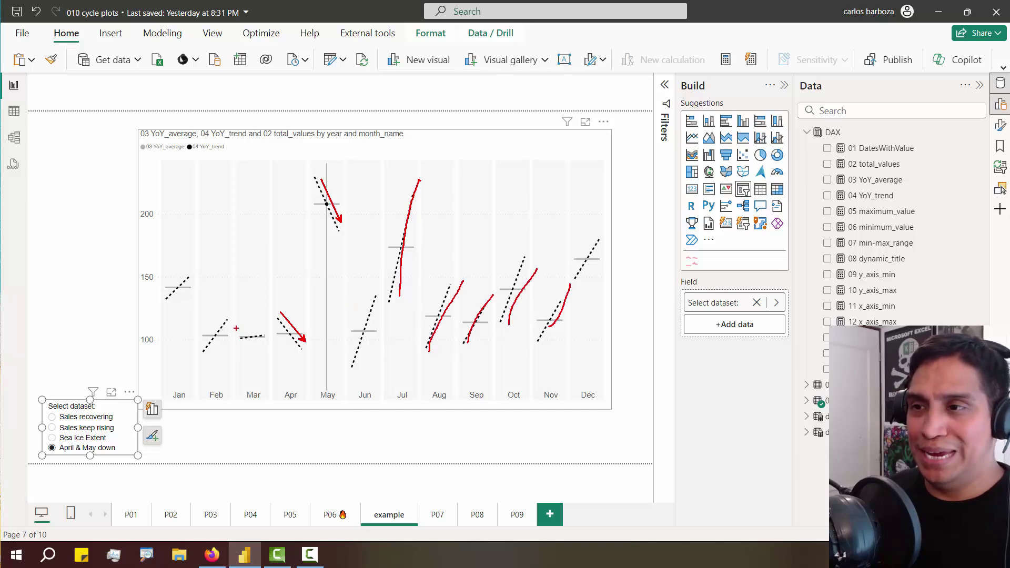
pyautogui.moveTo(235, 320); pyautogui.dragTo(274, 413)
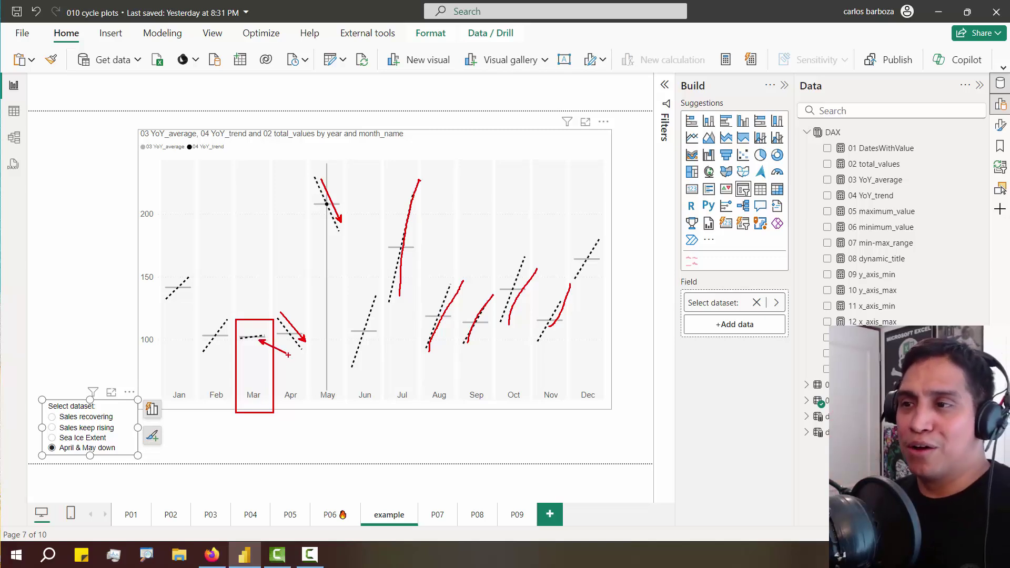
pyautogui.press('Escape')
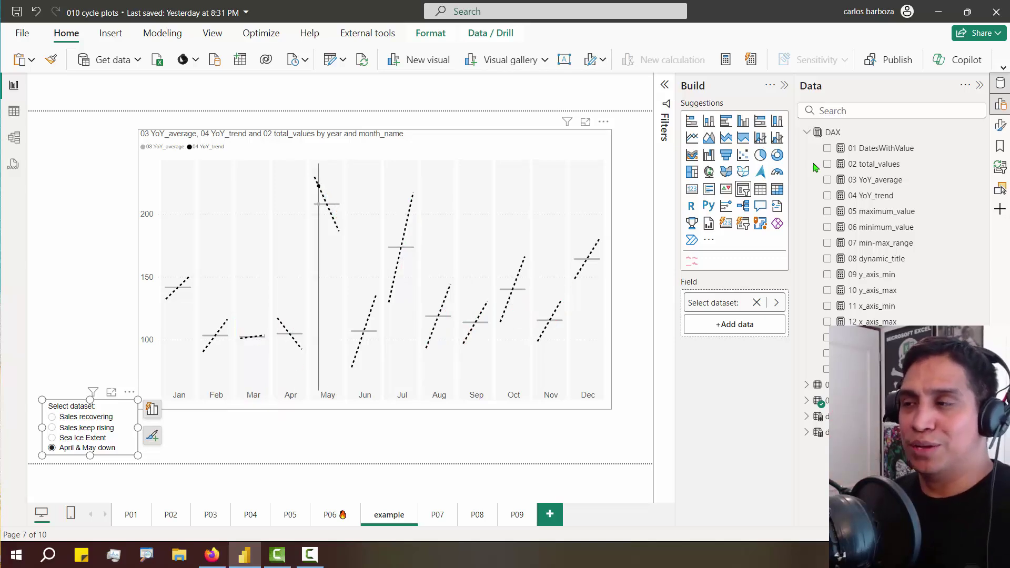
# Move 02 total_values from the line chart's tooltips back to the first place on the Y-axis
pyautogui.click(516, 142)
pyautogui.scroll(-5, 726, 405)
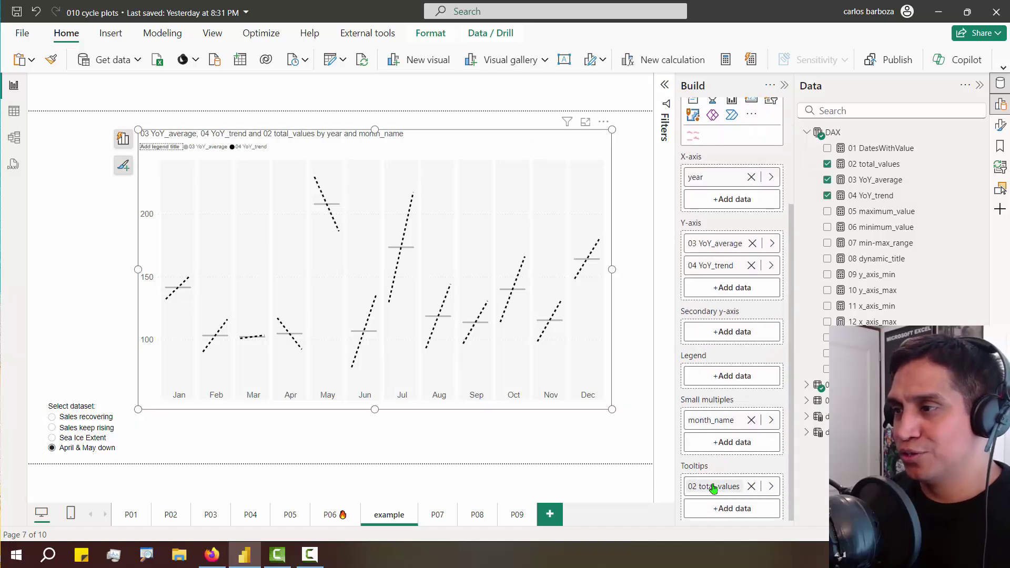
pyautogui.moveTo(713, 489); pyautogui.dragTo(727, 236)
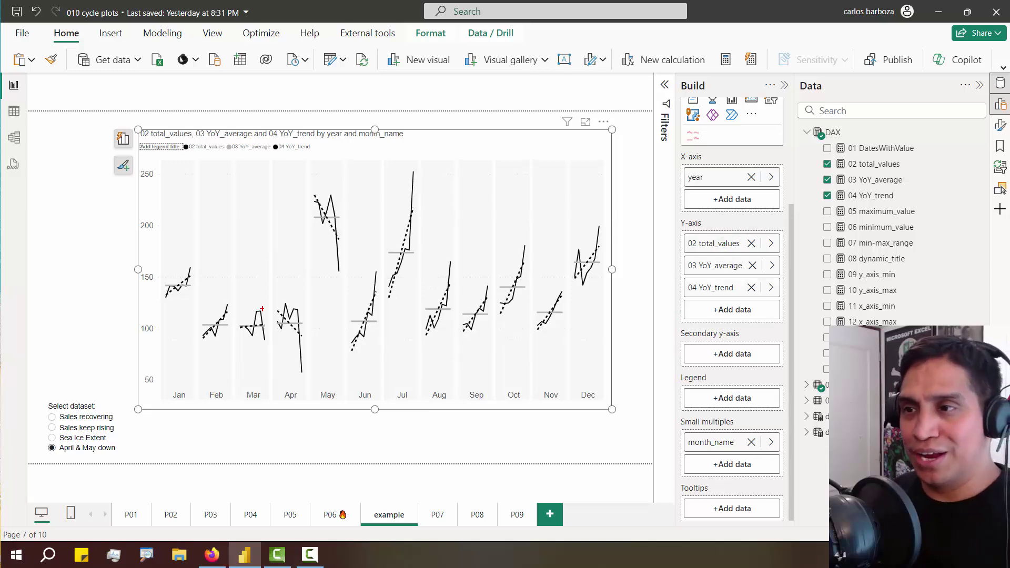
# Compare the March peak and final value with that panel's average and trend lines
pyautogui.moveTo(265, 312); pyautogui.dragTo(295, 273)
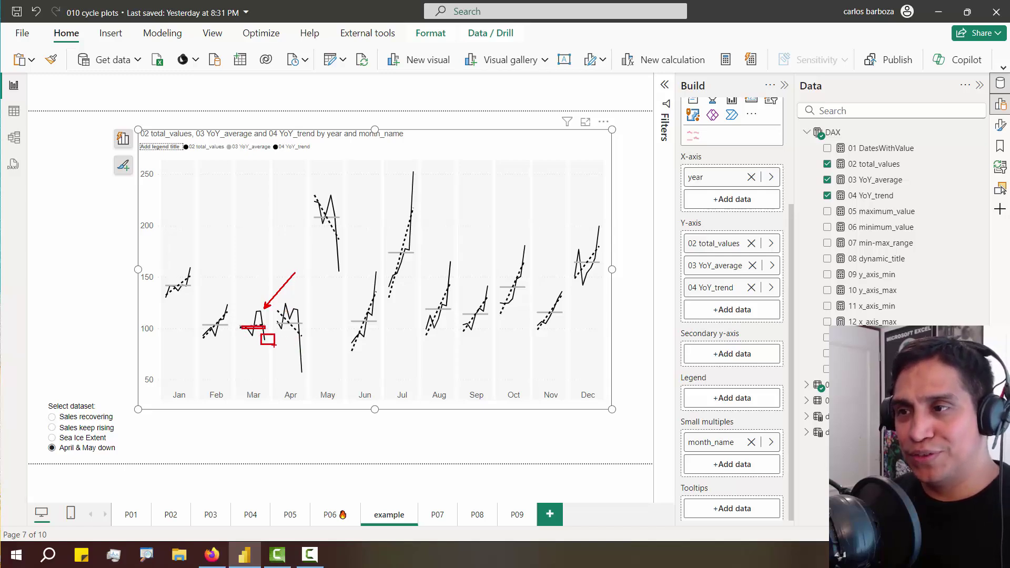
pyautogui.moveTo(268, 340); pyautogui.dragTo(275, 362)
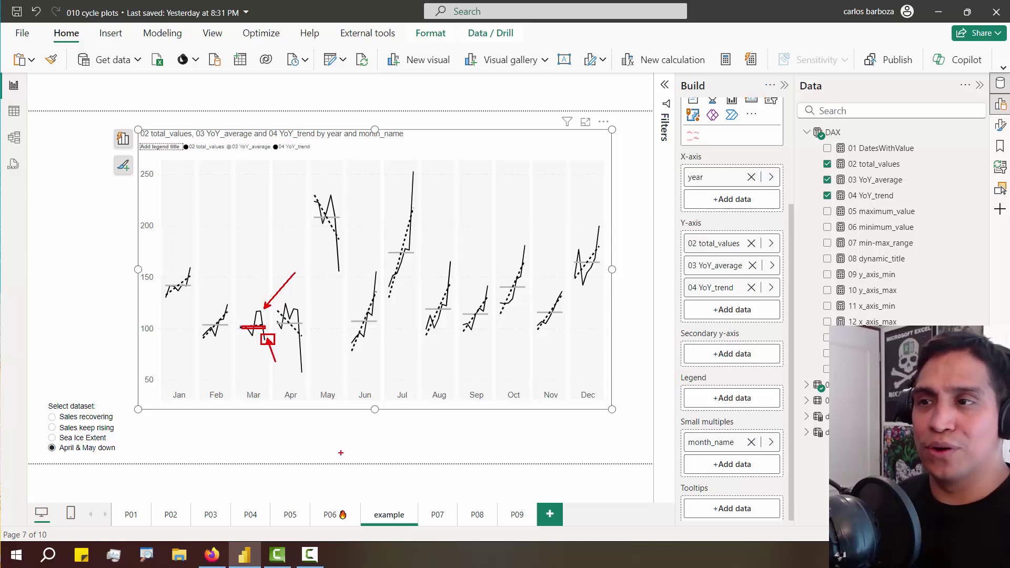
pyautogui.press('Escape')
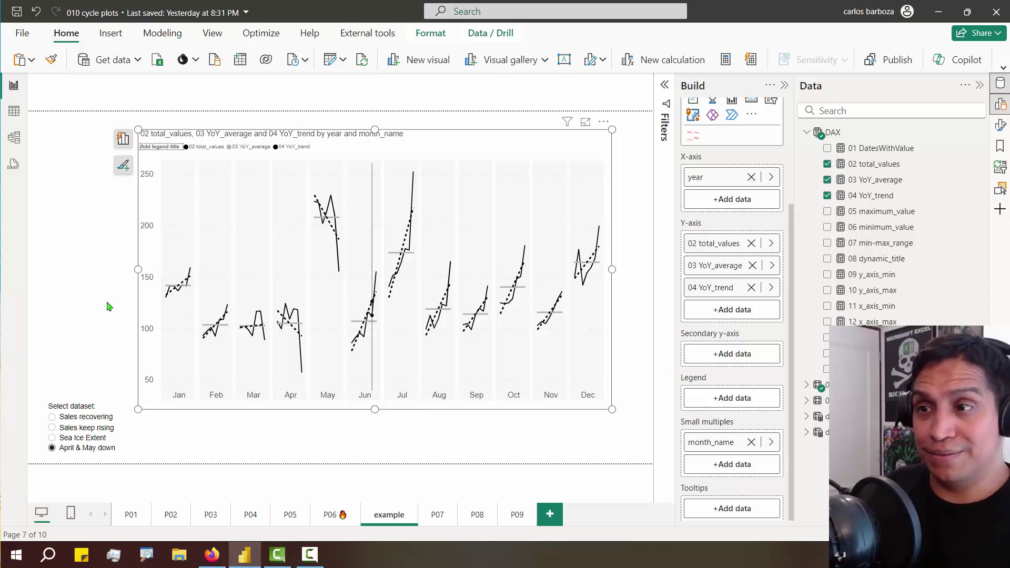
# Widen the line chart on both sides and switch the dataset to Sales keep rising
pyautogui.moveTo(89, 272); pyautogui.dragTo(90, 270)
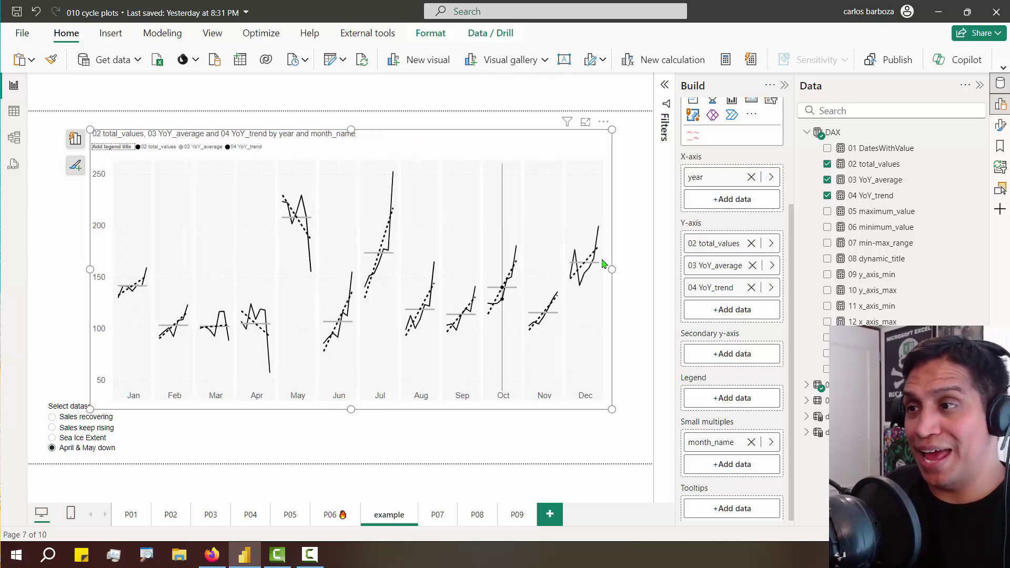
pyautogui.moveTo(613, 271); pyautogui.dragTo(646, 272)
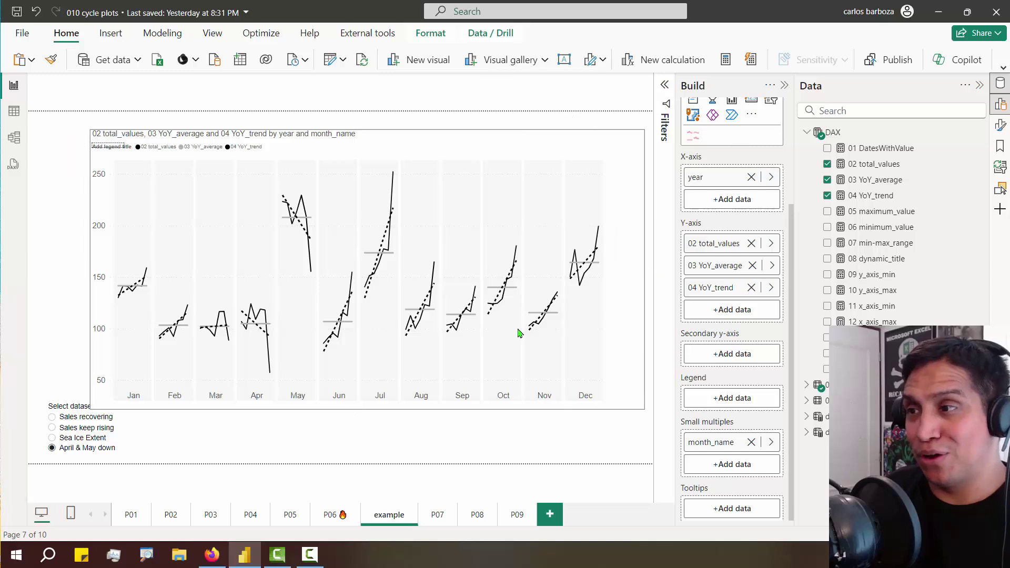
pyautogui.click(85, 426)
pyautogui.click(63, 381)
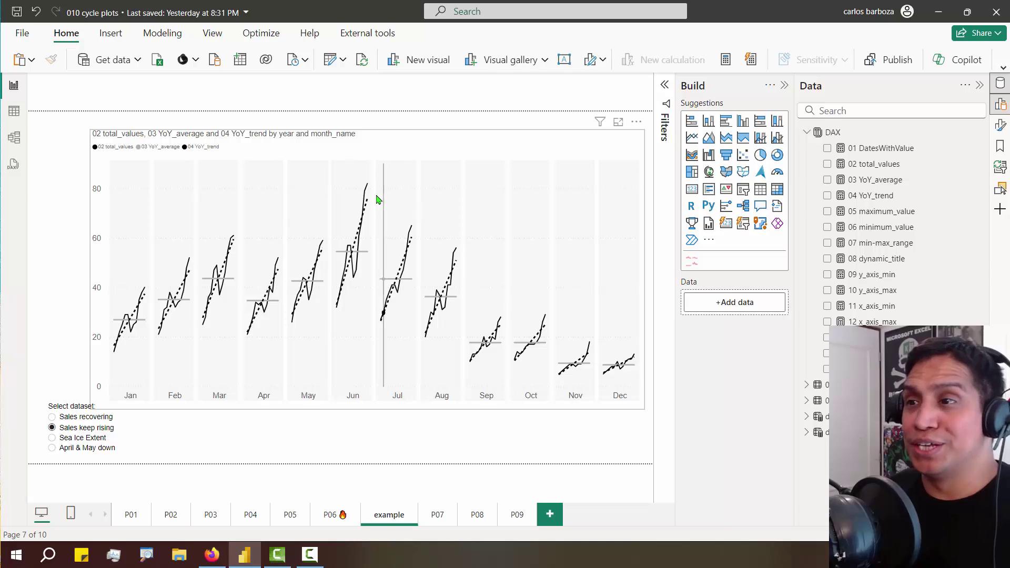
# Examine the Sales keep rising panels, reading the total, average and trend tooltips for years in August and February
pyautogui.moveTo(377, 198)
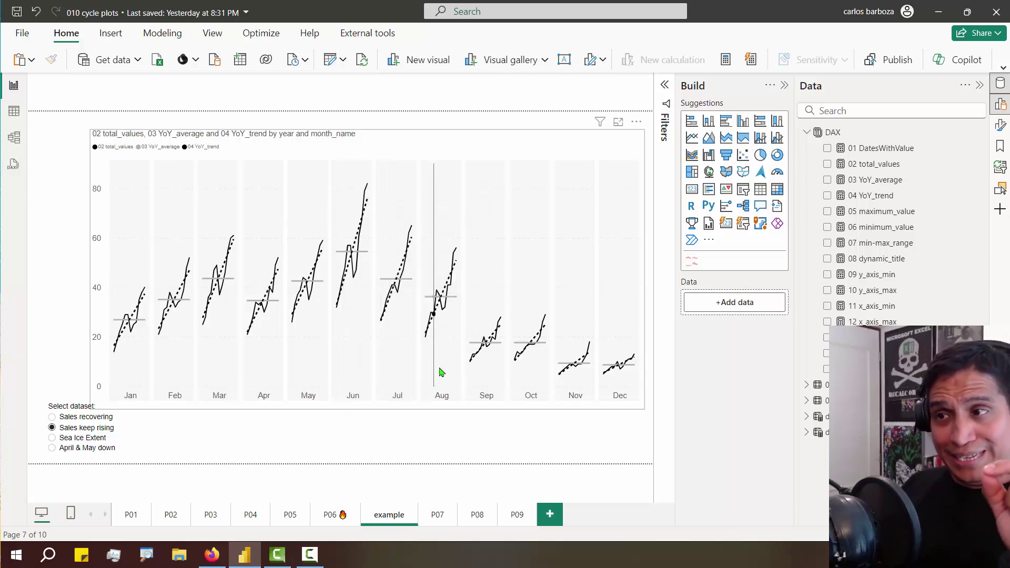
pyautogui.moveTo(434, 384)
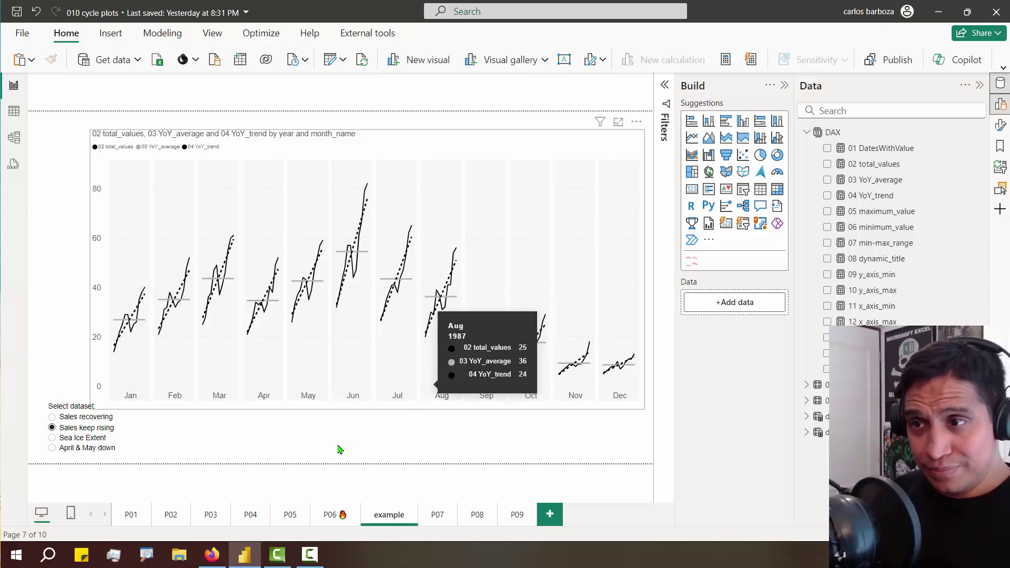
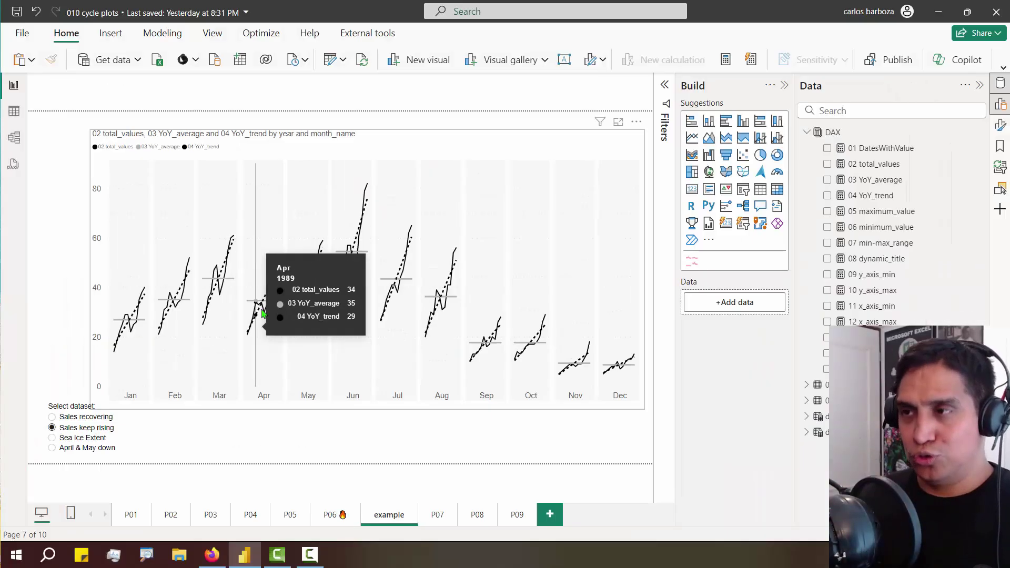
pyautogui.click(356, 144)
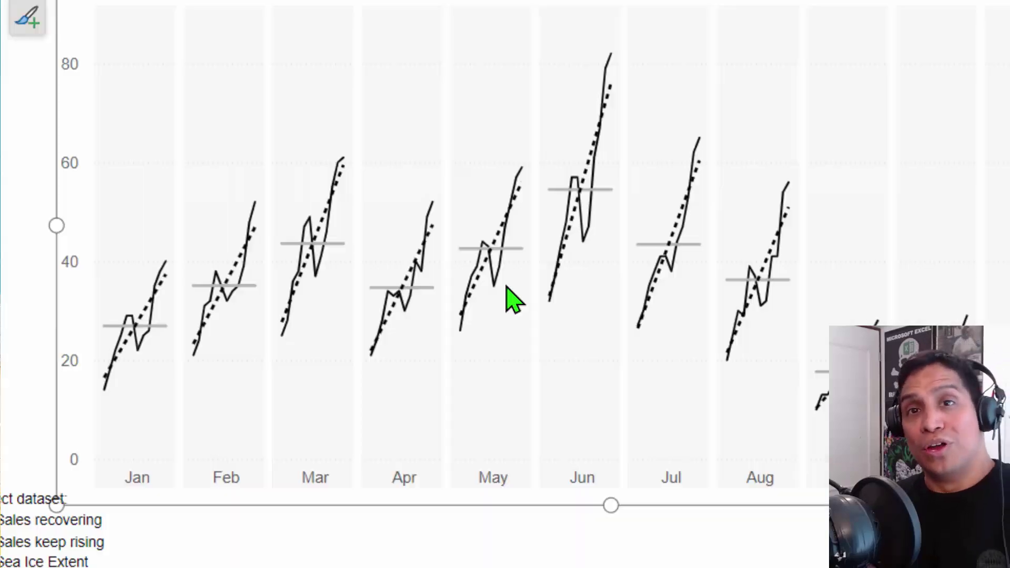
pyautogui.moveTo(510, 296)
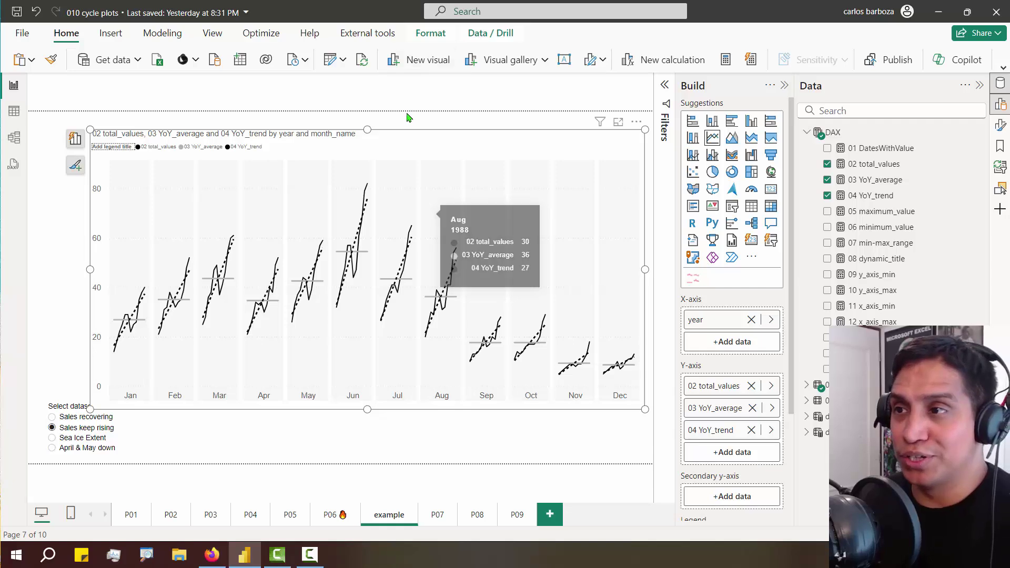
pyautogui.click(409, 119)
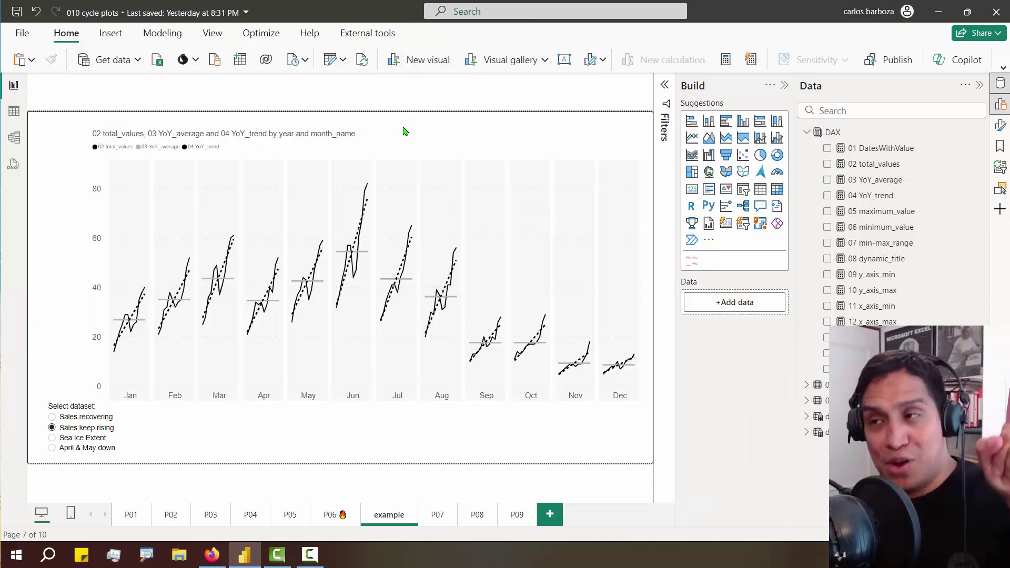
pyautogui.click(403, 134)
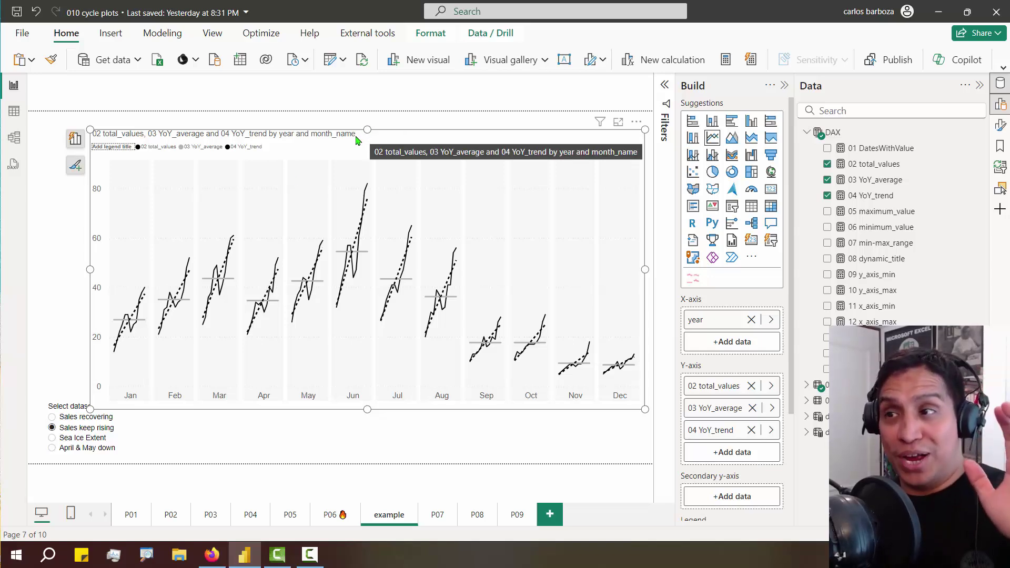
pyautogui.moveTo(161, 273)
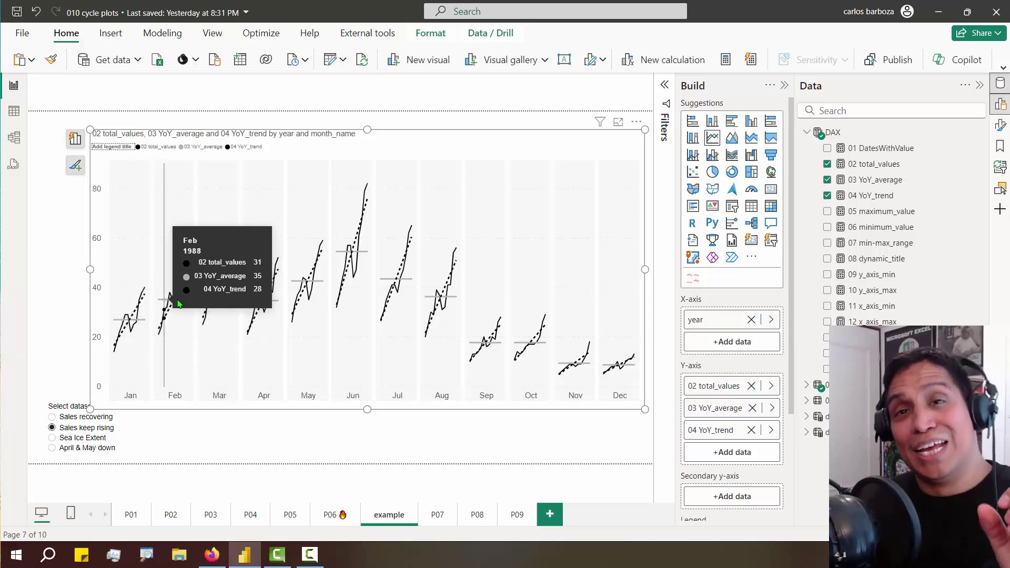
# Deselect the line chart and collapse the DAX measures table in the data model list
pyautogui.click(355, 434)
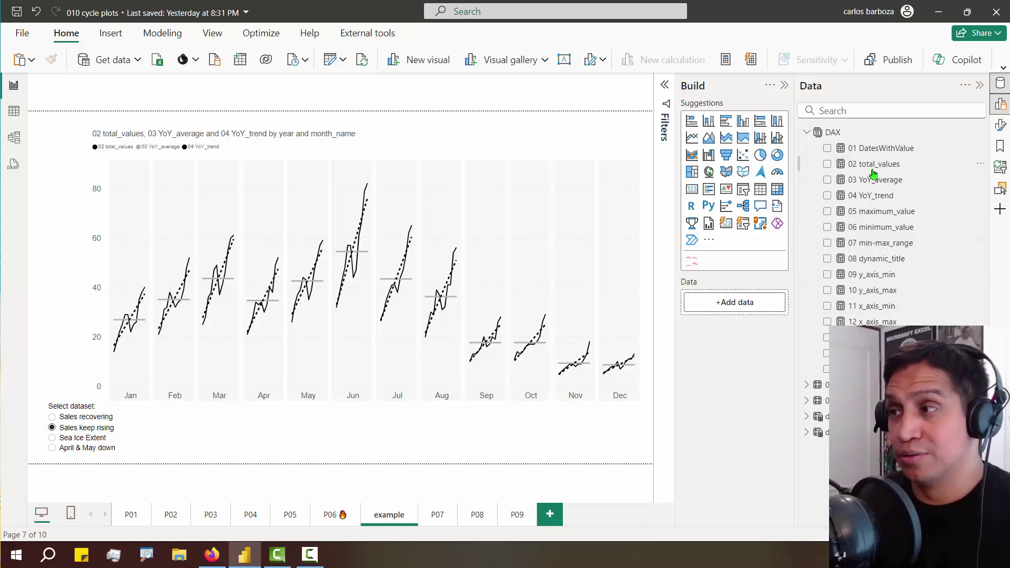
pyautogui.click(808, 132)
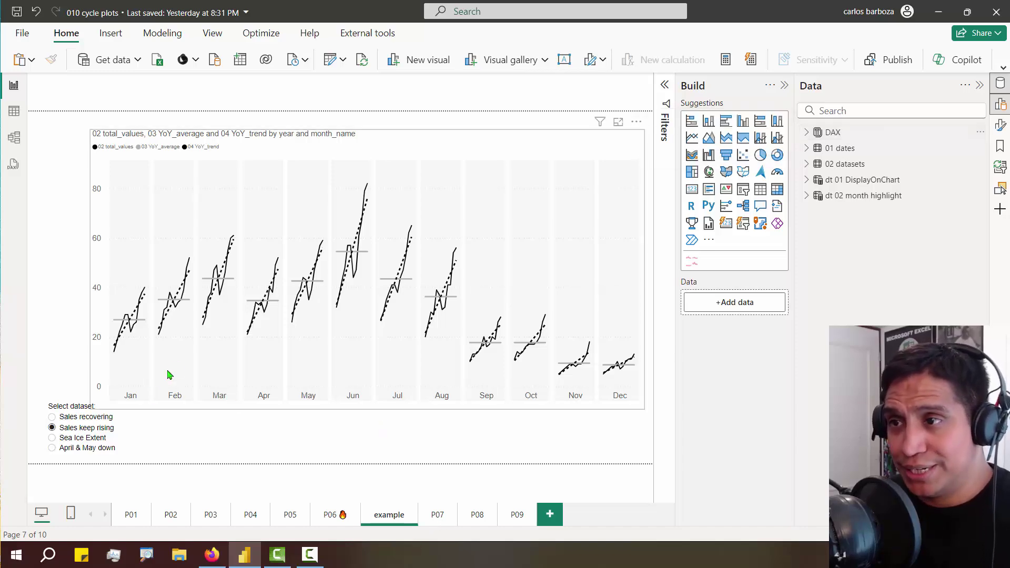
# Switch to the Firefox article on making cycle plots with Power BI and look over its opening chart and introductory notes
pyautogui.hotkey('alt', 'Tab')
pyautogui.scroll(3, 495, 321)
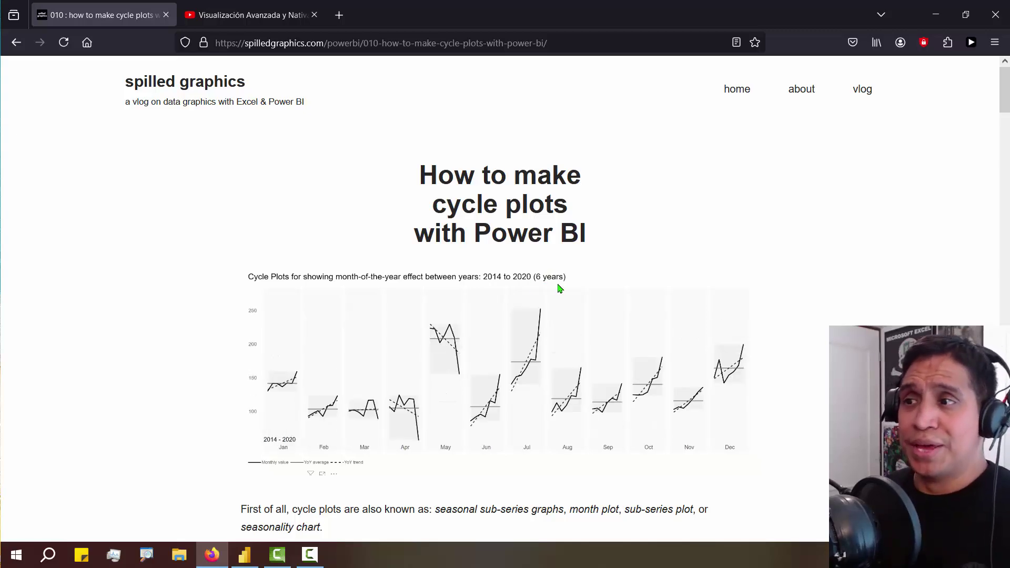
pyautogui.scroll(-3, 559, 284)
pyautogui.scroll(-7, 563, 271)
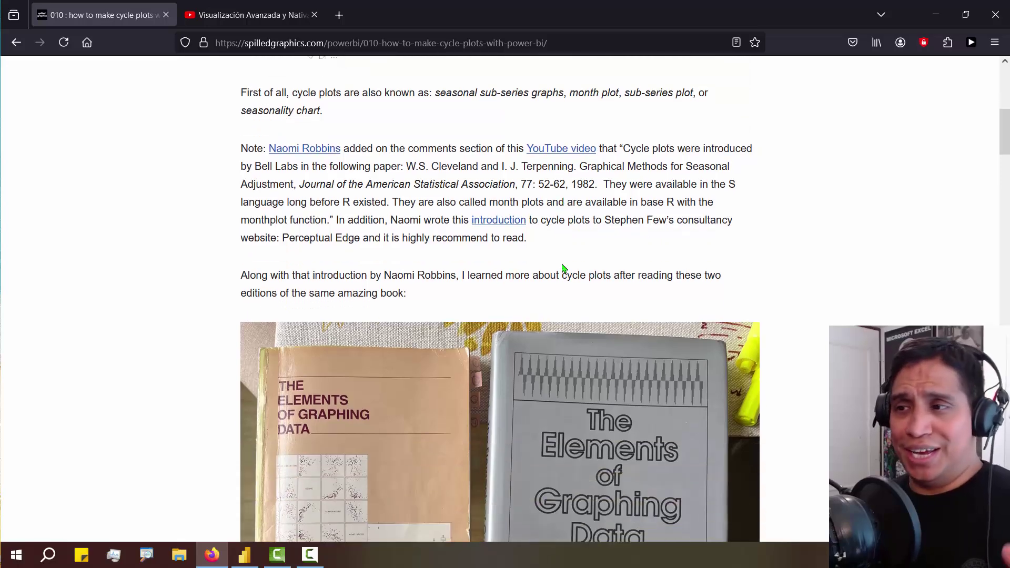
pyautogui.scroll(10, 572, 253)
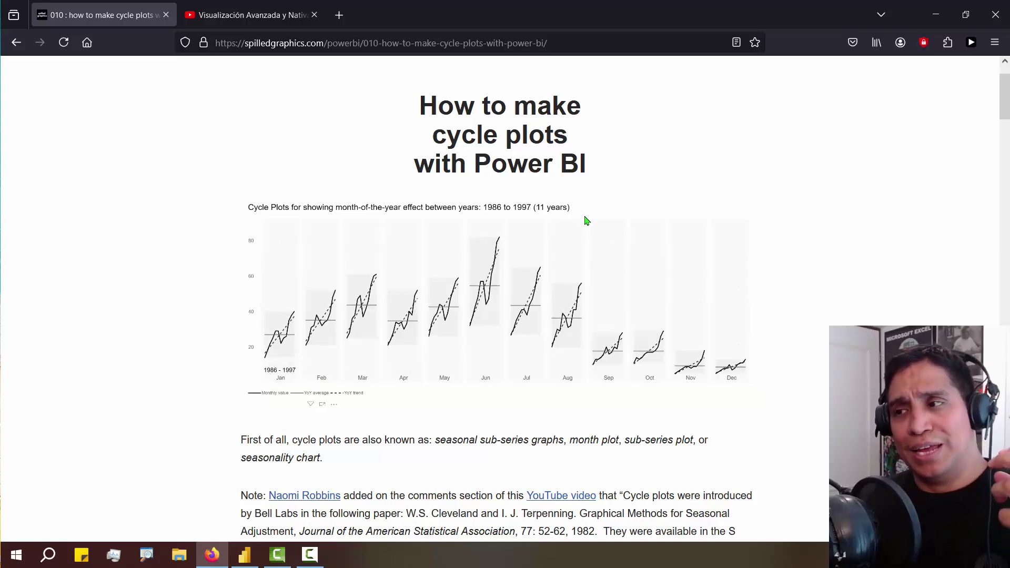
pyautogui.scroll(-4, 584, 221)
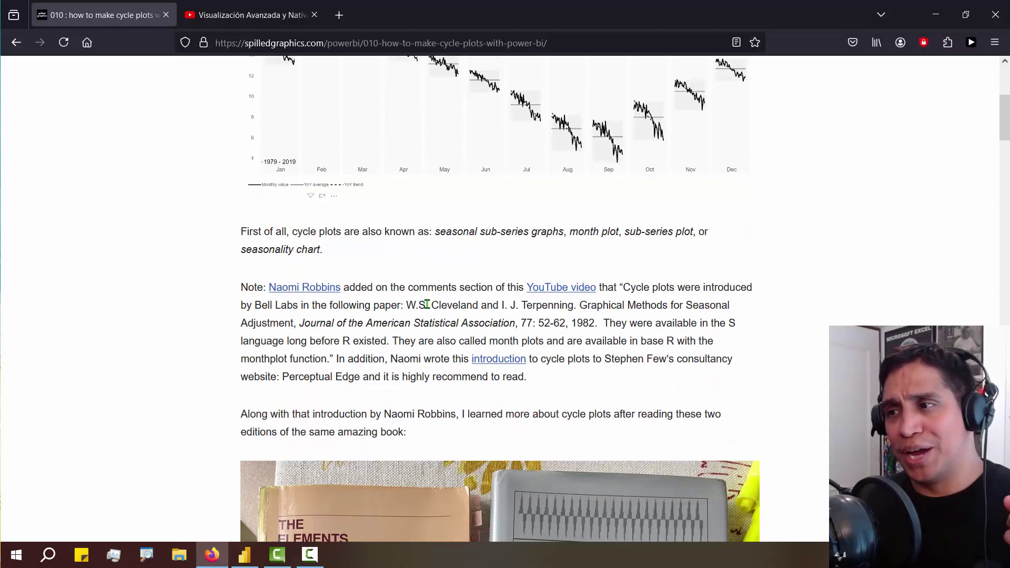
# Highlight the second author's surname and the year 1982 in the article's paper citation, clear the selection and review the opening chart again
pyautogui.moveTo(426, 305); pyautogui.dragTo(579, 308)
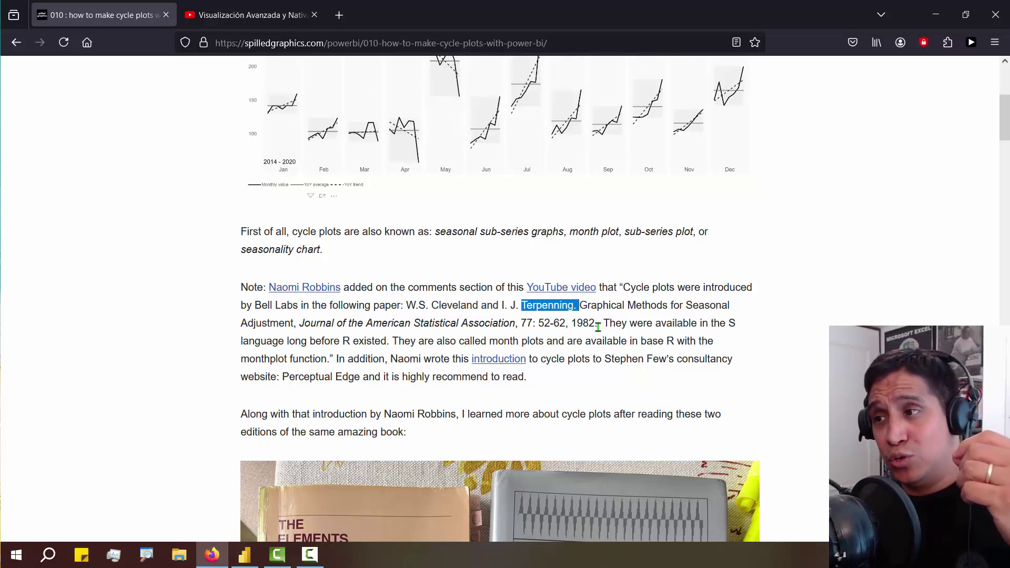
pyautogui.moveTo(598, 324); pyautogui.dragTo(570, 324)
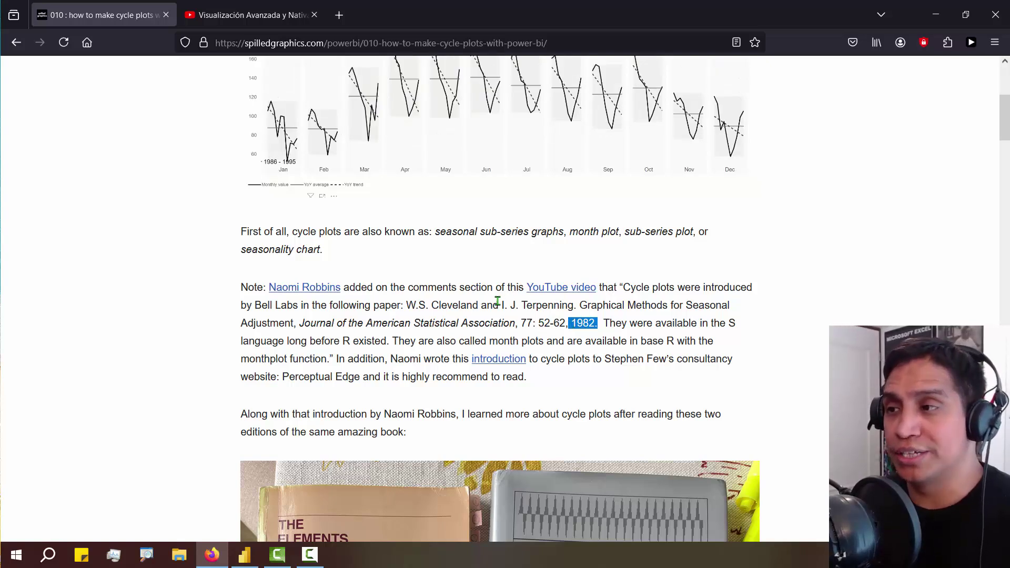
pyautogui.click(522, 303)
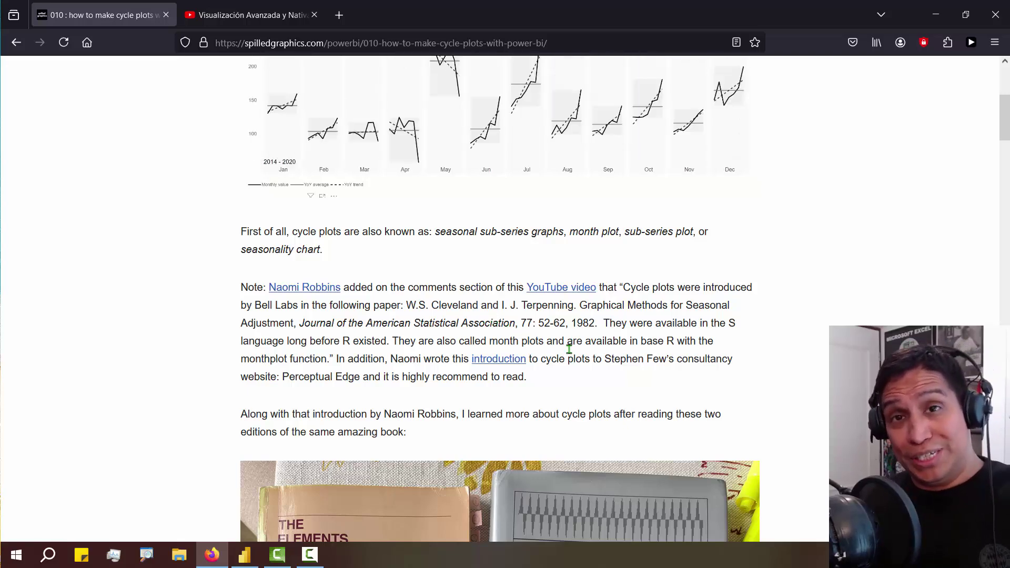
pyautogui.scroll(4, 571, 342)
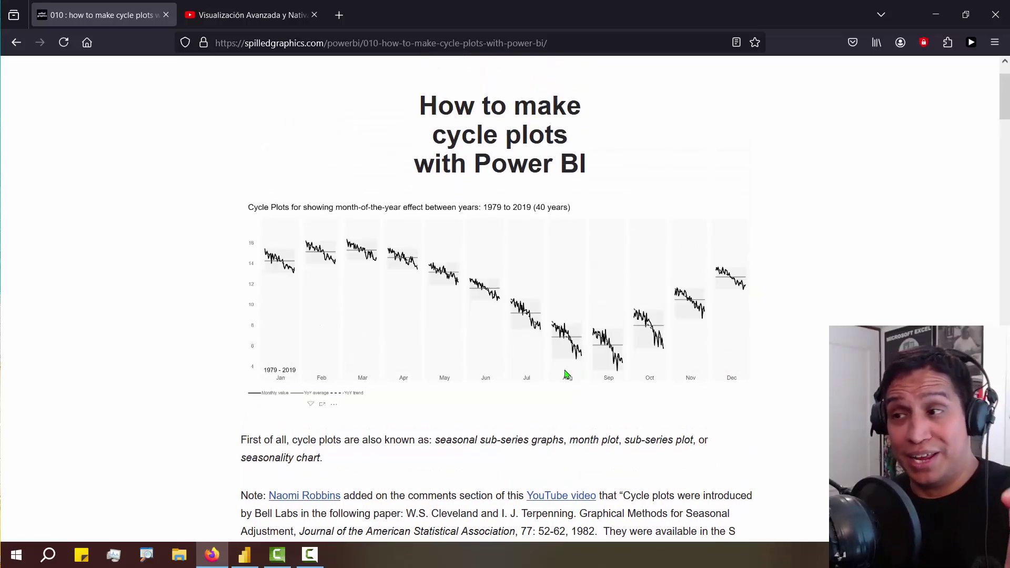
pyautogui.scroll(-4, 568, 376)
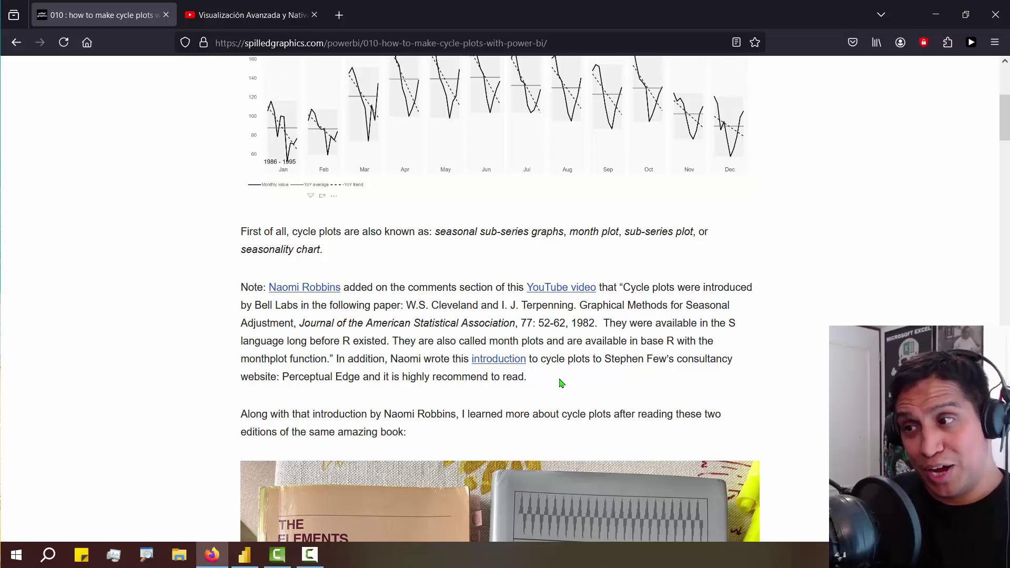
# Examine the article's photos of both editions of The Elements of Graphing Data and the annotated Seasonal Subseries Graphs pages
pyautogui.scroll(-4, 582, 389)
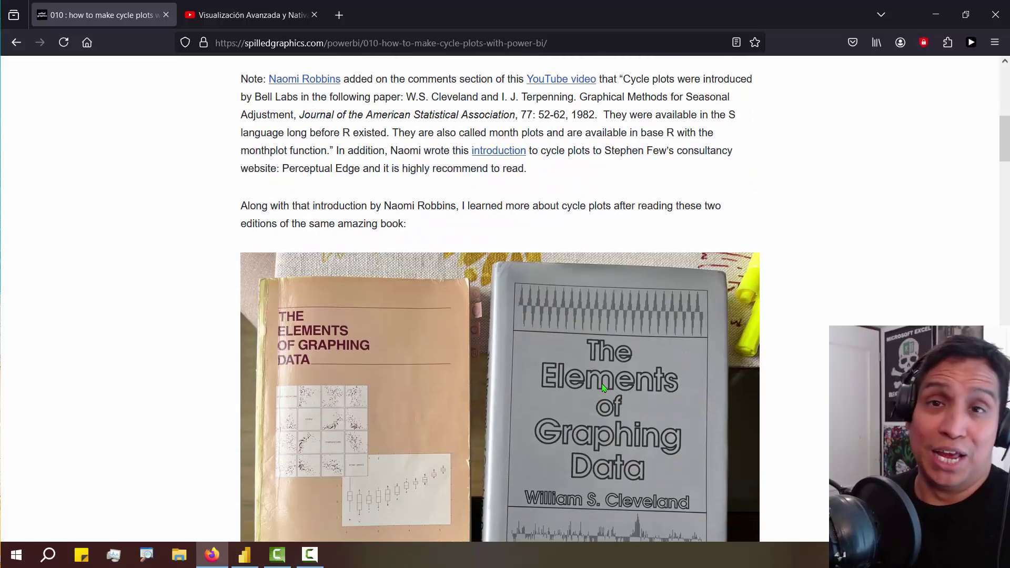
pyautogui.scroll(-3, 605, 384)
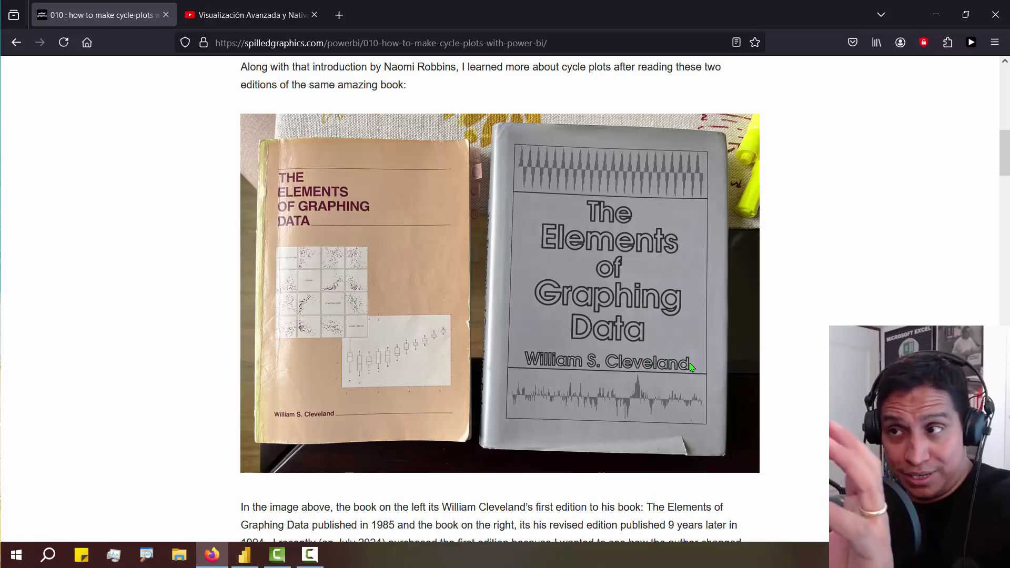
pyautogui.scroll(-8, 679, 410)
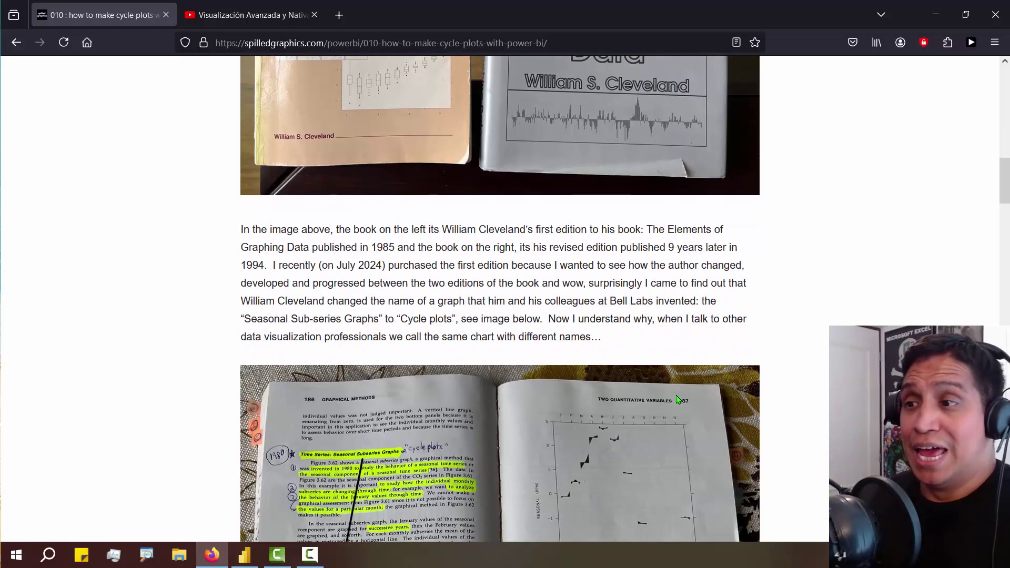
pyautogui.scroll(-6, 682, 403)
pyautogui.scroll(6, 681, 403)
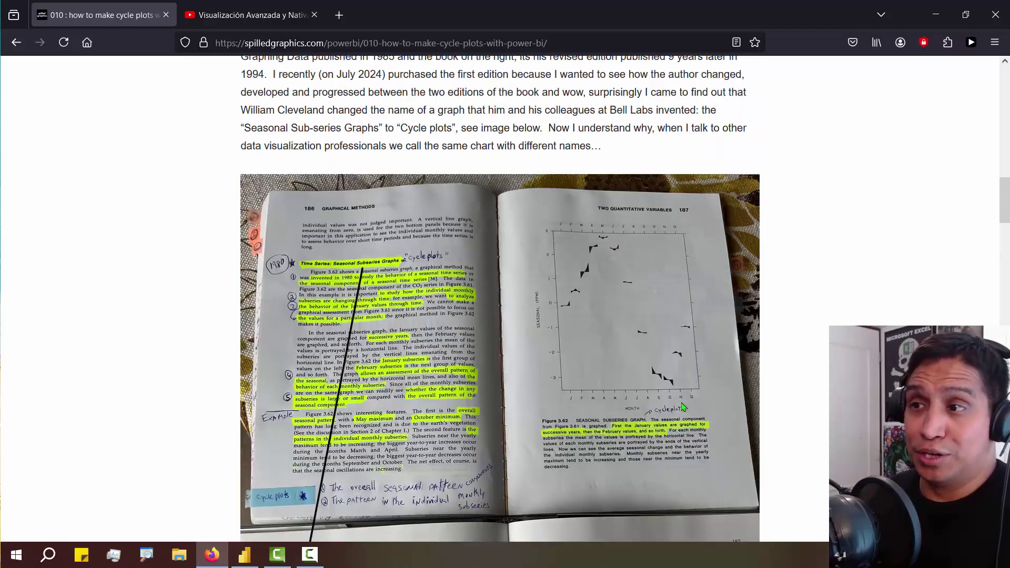
pyautogui.scroll(-2, 683, 408)
pyautogui.scroll(-1, 683, 408)
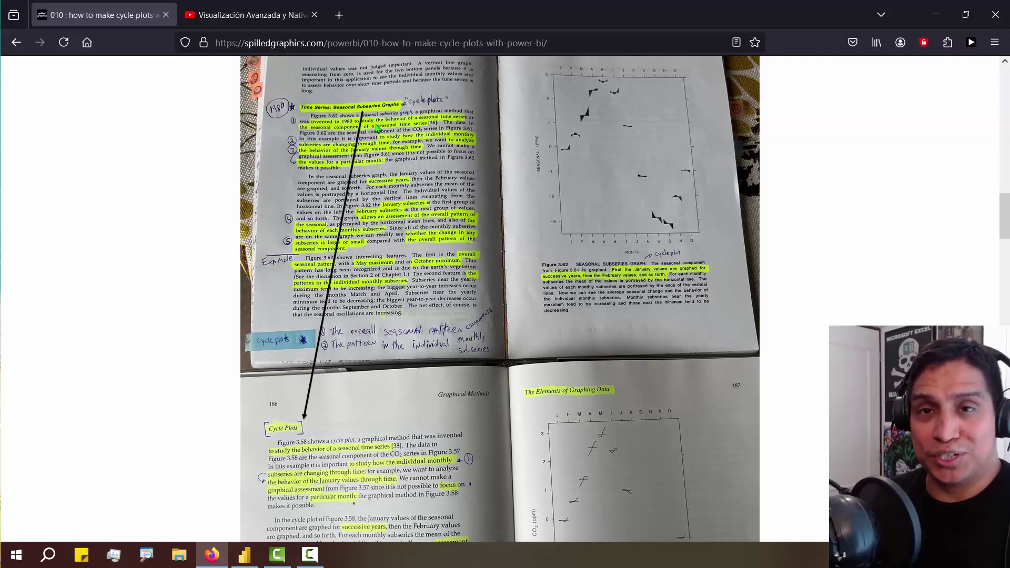
# Compare the first edition's pages with the revised edition's, pointing out the Cycle Plots heading with a temporary red arrow
pyautogui.scroll(-3, 377, 129)
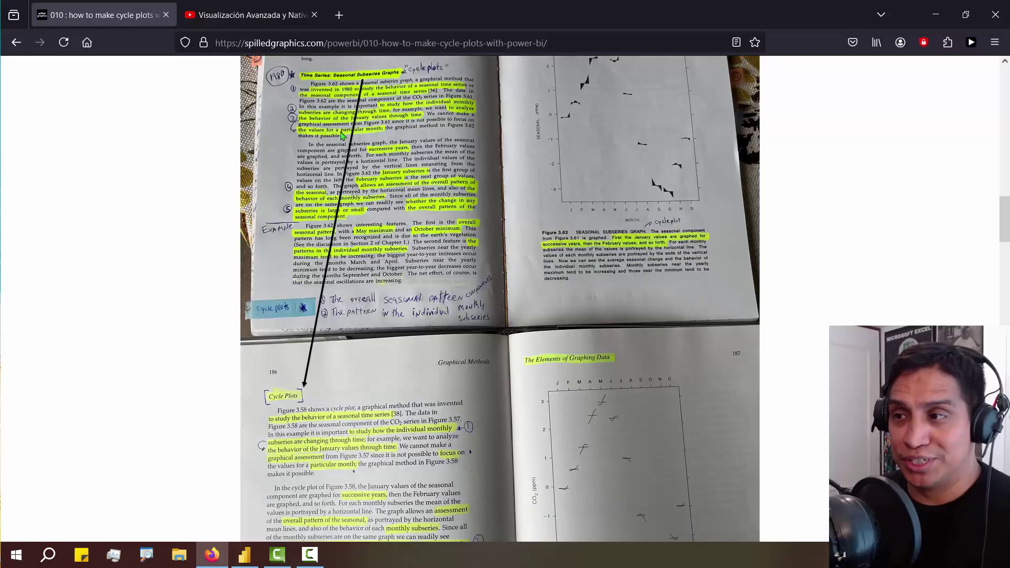
pyautogui.moveTo(406, 299); pyautogui.dragTo(601, 352)
pyautogui.moveTo(501, 283); pyautogui.dragTo(557, 318)
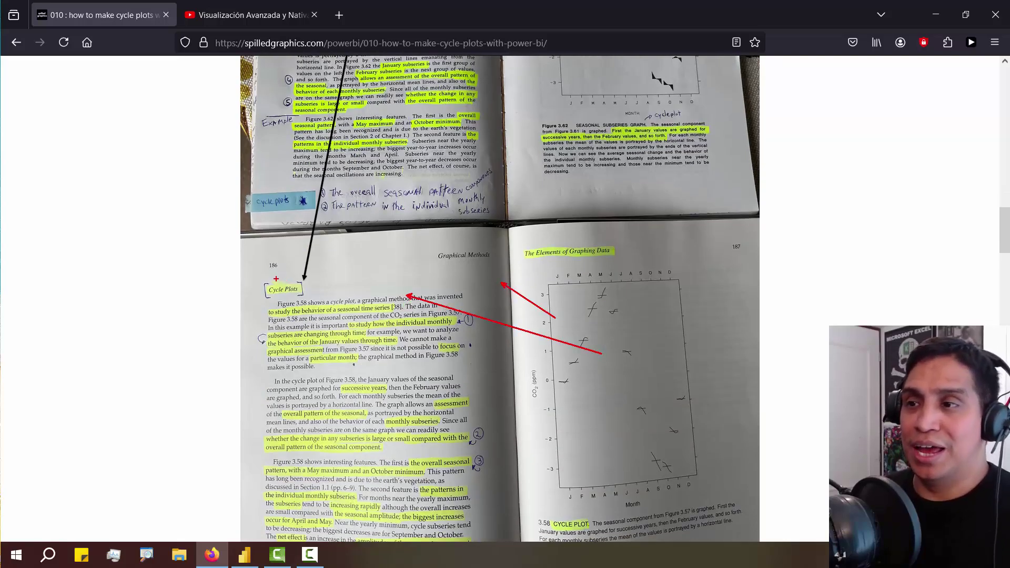
pyautogui.moveTo(313, 290); pyautogui.dragTo(403, 269)
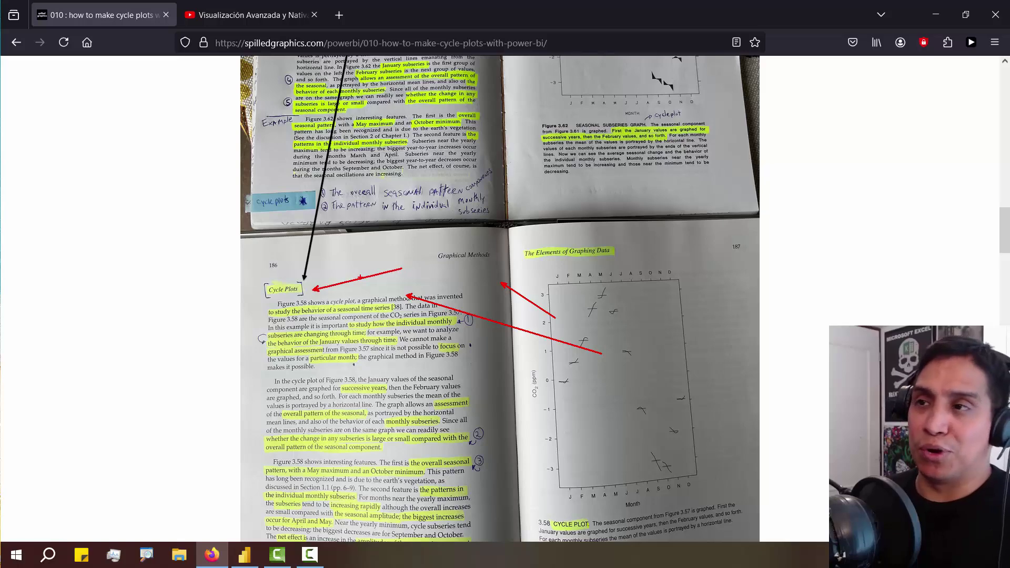
pyautogui.press('Escape')
# Switch back to Power BI Desktop and open report page P05
pyautogui.click(245, 555)
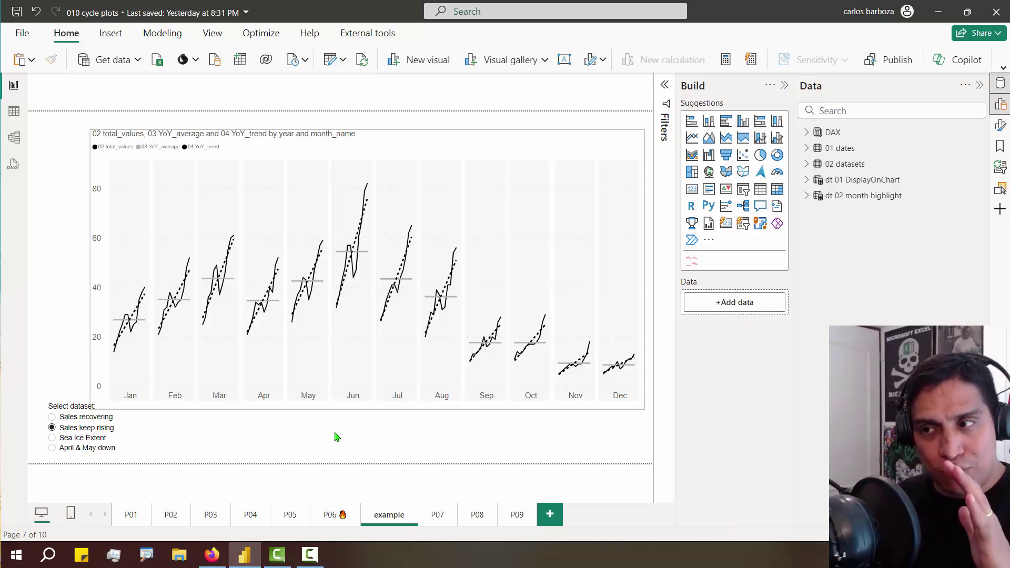
pyautogui.click(290, 516)
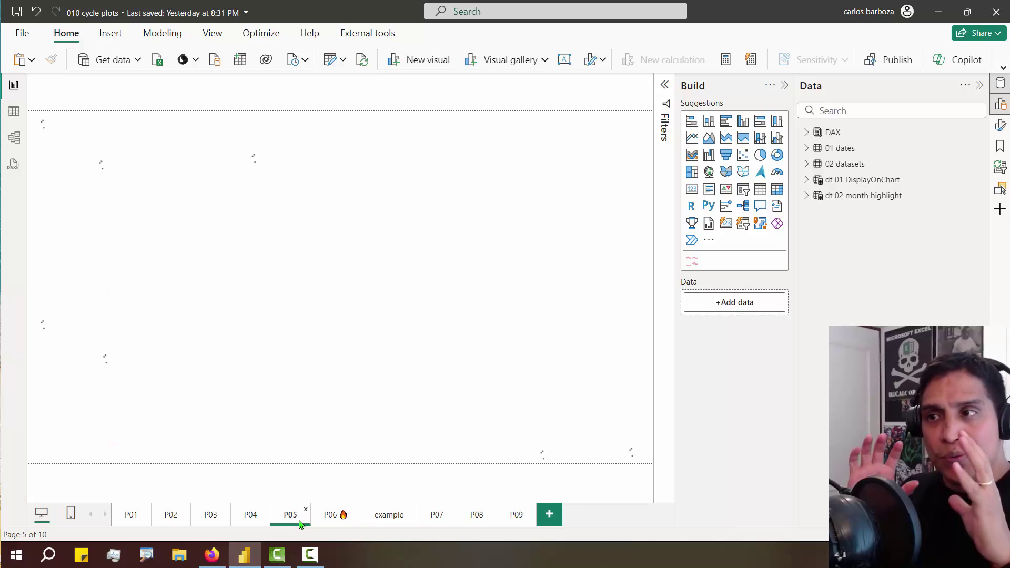